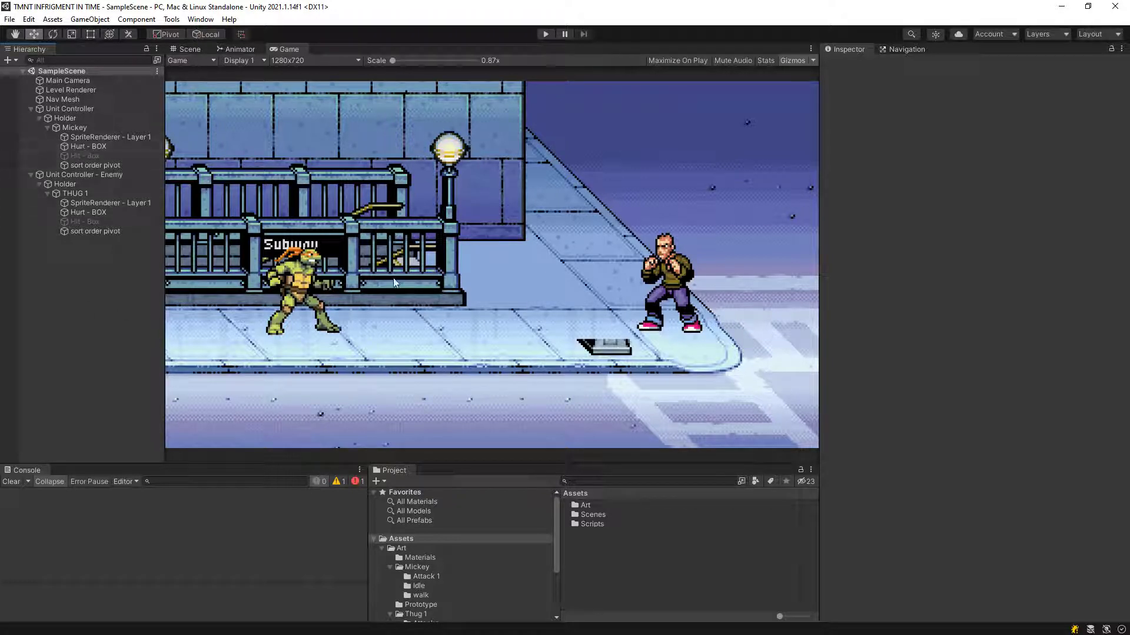
Select Unit Controller in the Hierarchy and open its UnitController.cs script in Visual Studio.
click(71, 119)
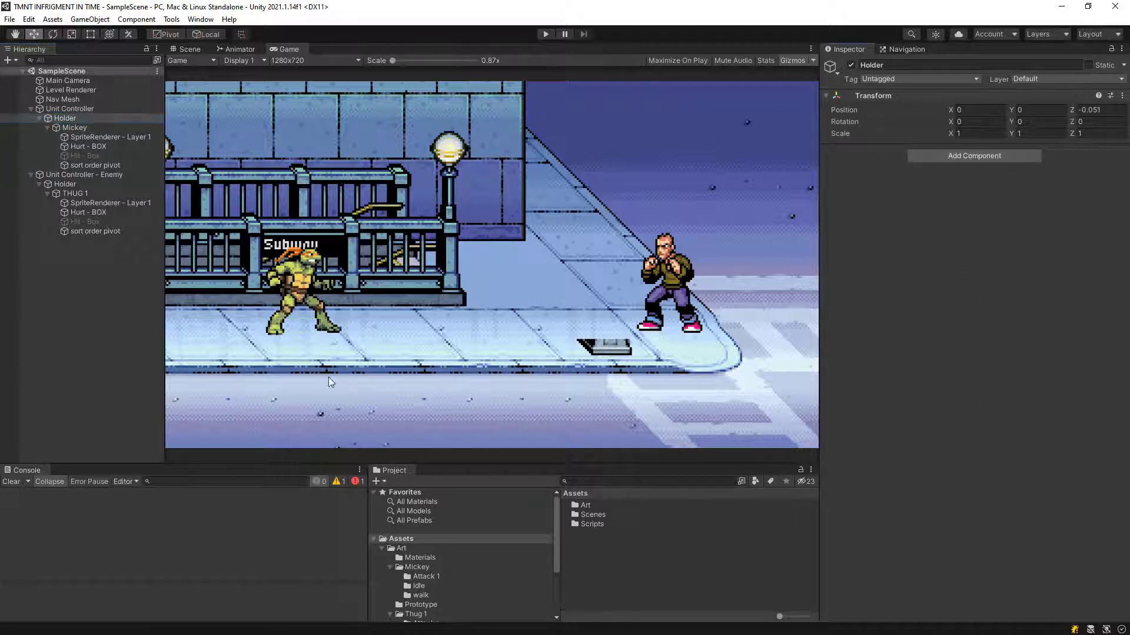
click(70, 109)
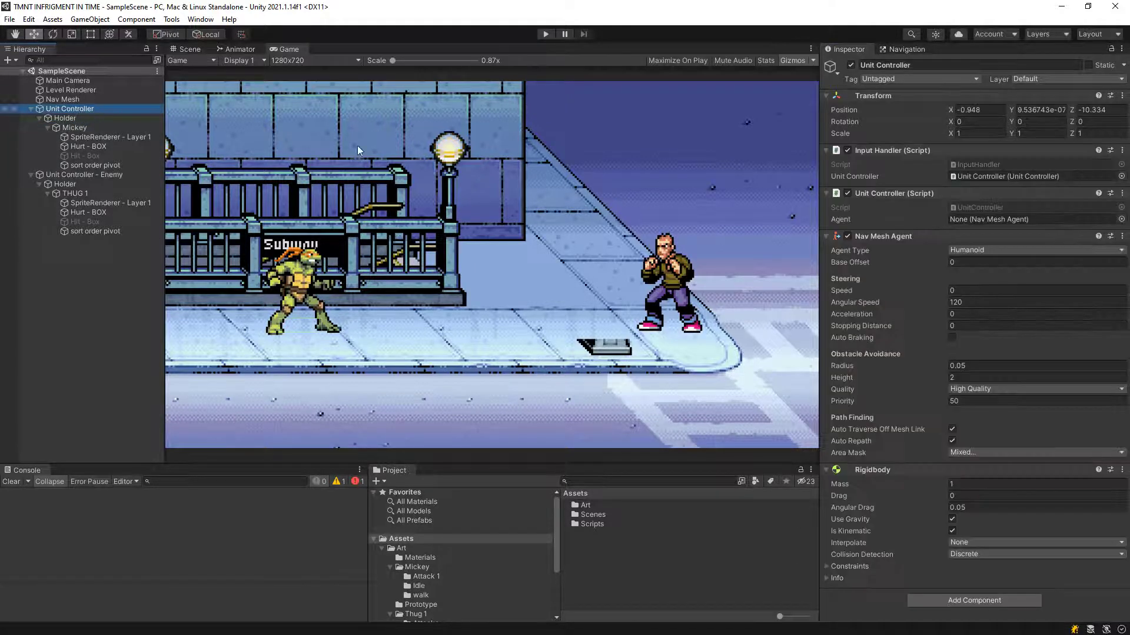
click(991, 164)
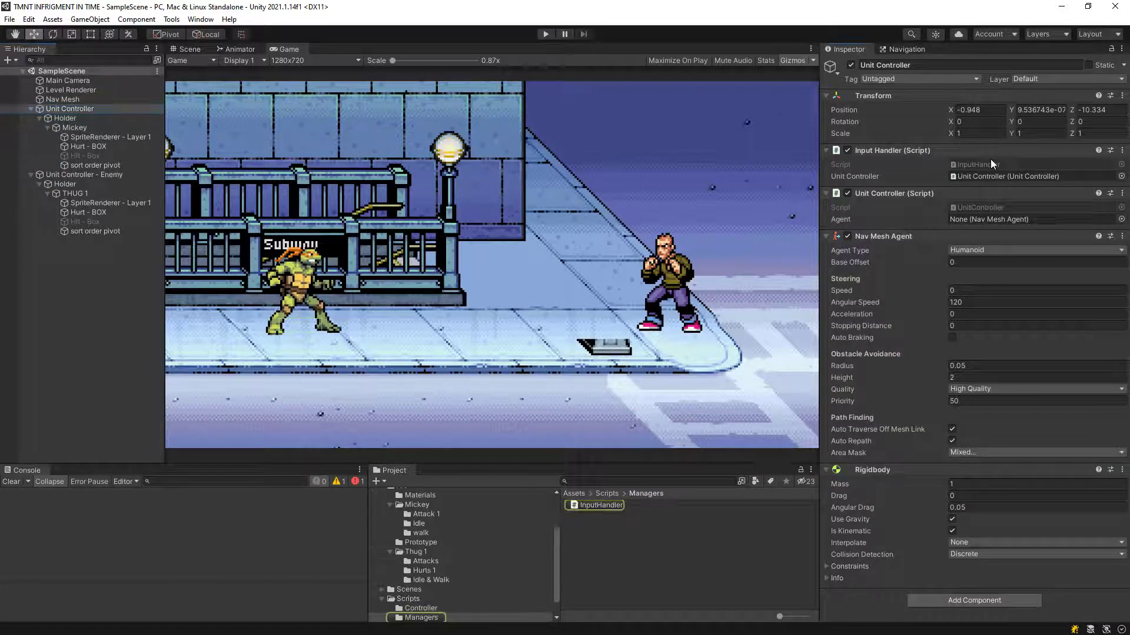
double_click(1000, 208)
Declare a public Transform holder field below the animatorHook line.
click(515, 314)
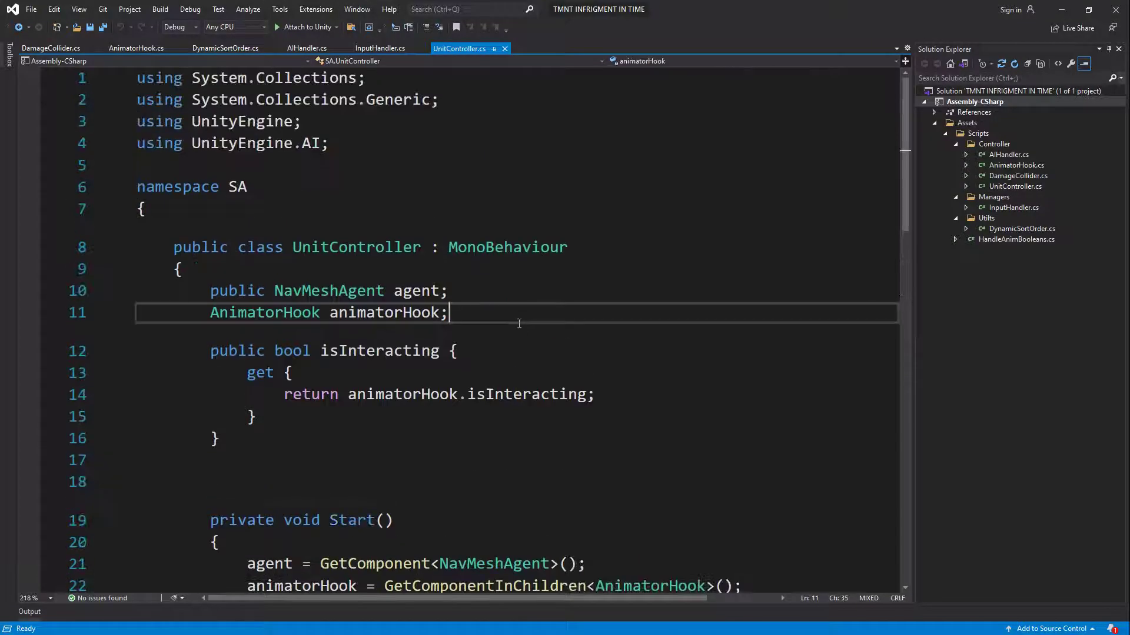
key(Return)
key(Return)
text(public tra)
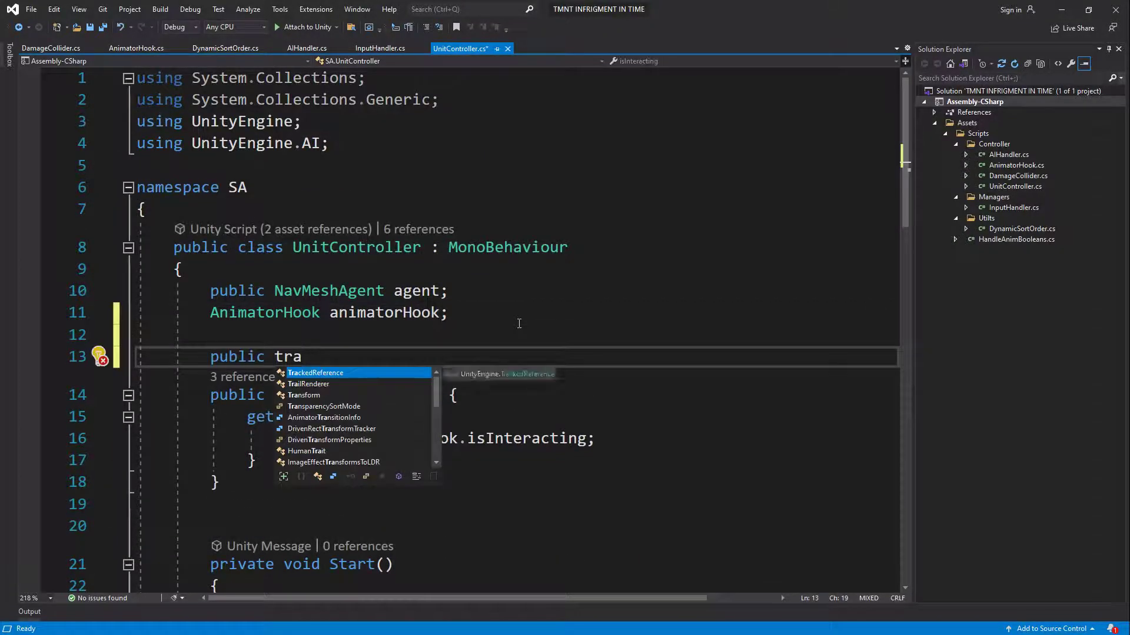
text(n)
key(space)
text(der;)
key(Up)
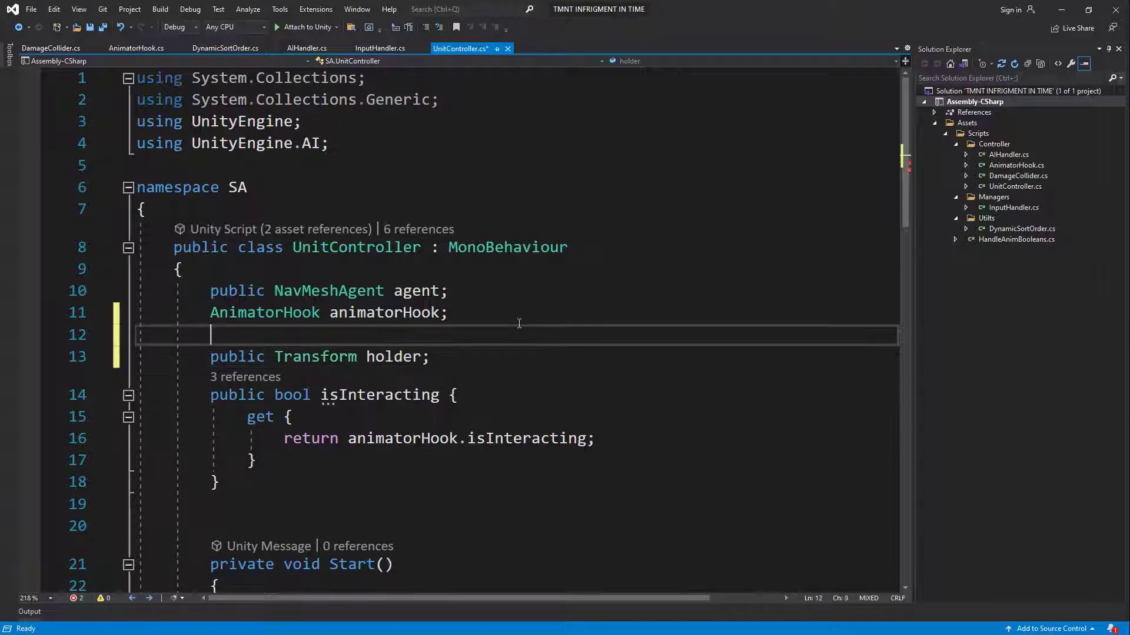
key(Delete)
key(Down)
Add blank lines below the holder field and save UnitController.cs.
click(516, 330)
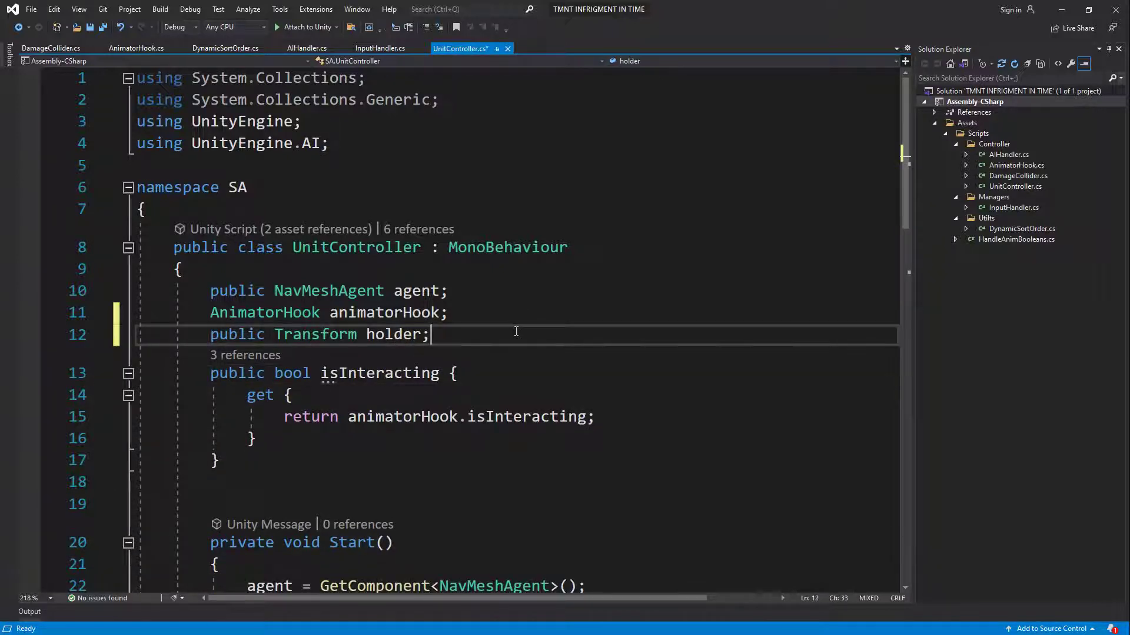
key(Return)
key(Return)
key(Up)
key(ctrl+s)
scroll(383, 323, down, 5)
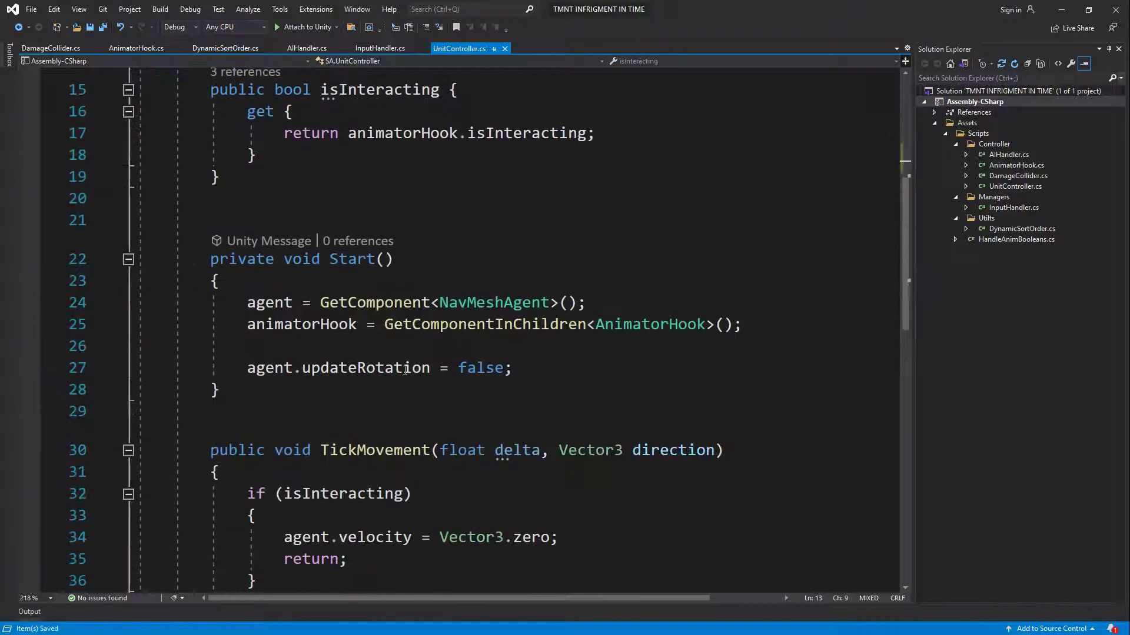
scroll(406, 383, down, 2)
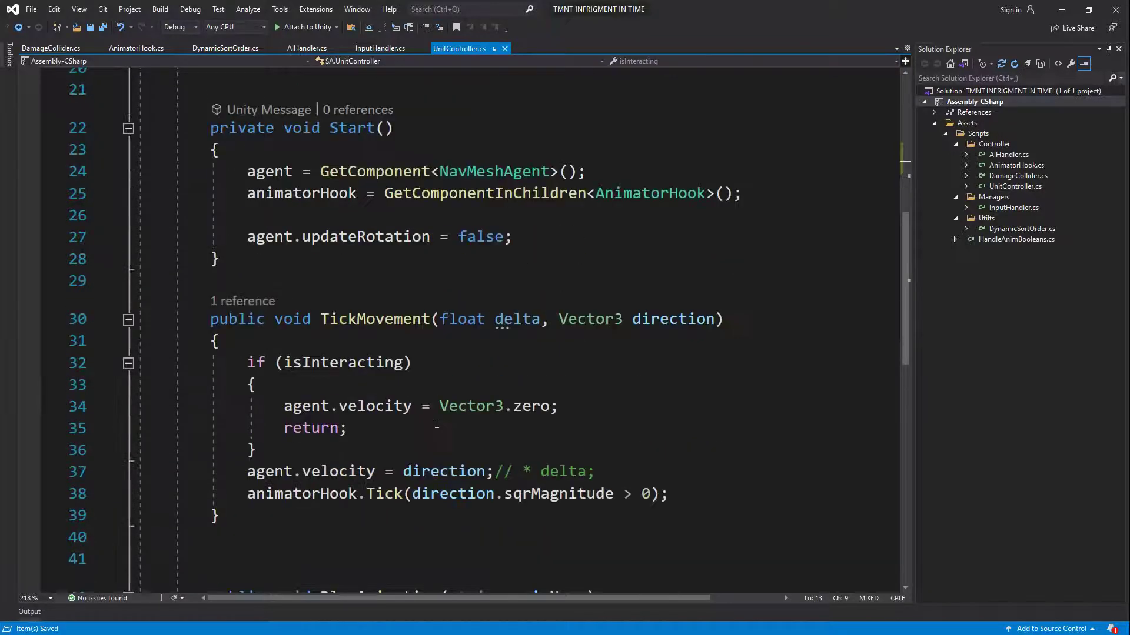
scroll(407, 394, up, 2)
scroll(409, 410, down, 1)
scroll(409, 410, down, 2)
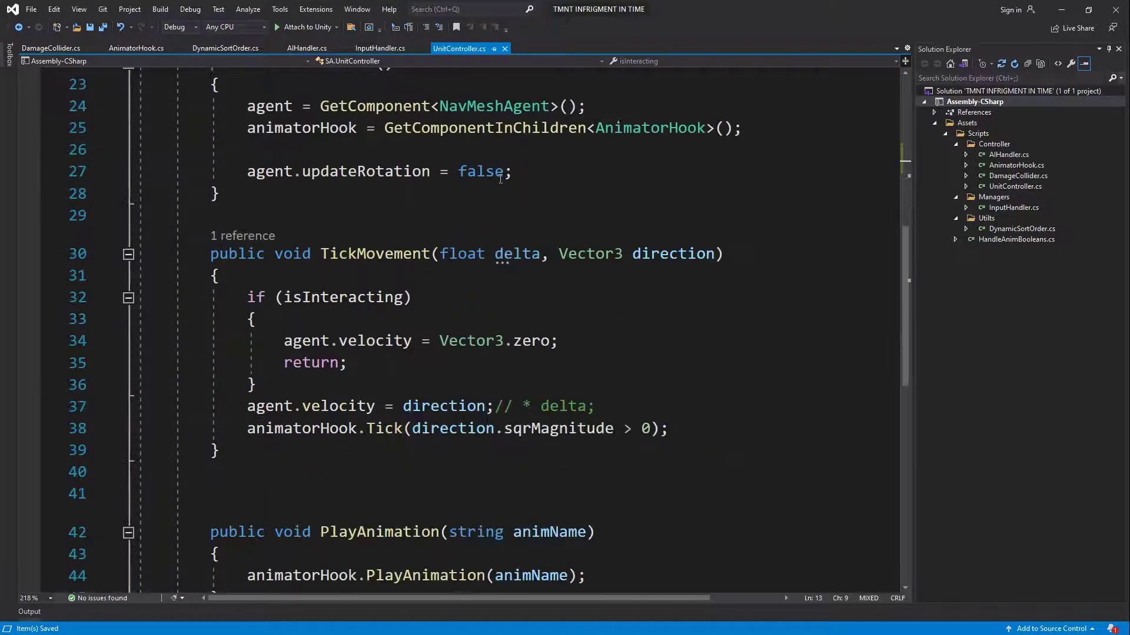
Rename the TickMovement method to TickPlayer across all references.
double_click(375, 254)
key(ctrl+r)
key(ctrl+r)
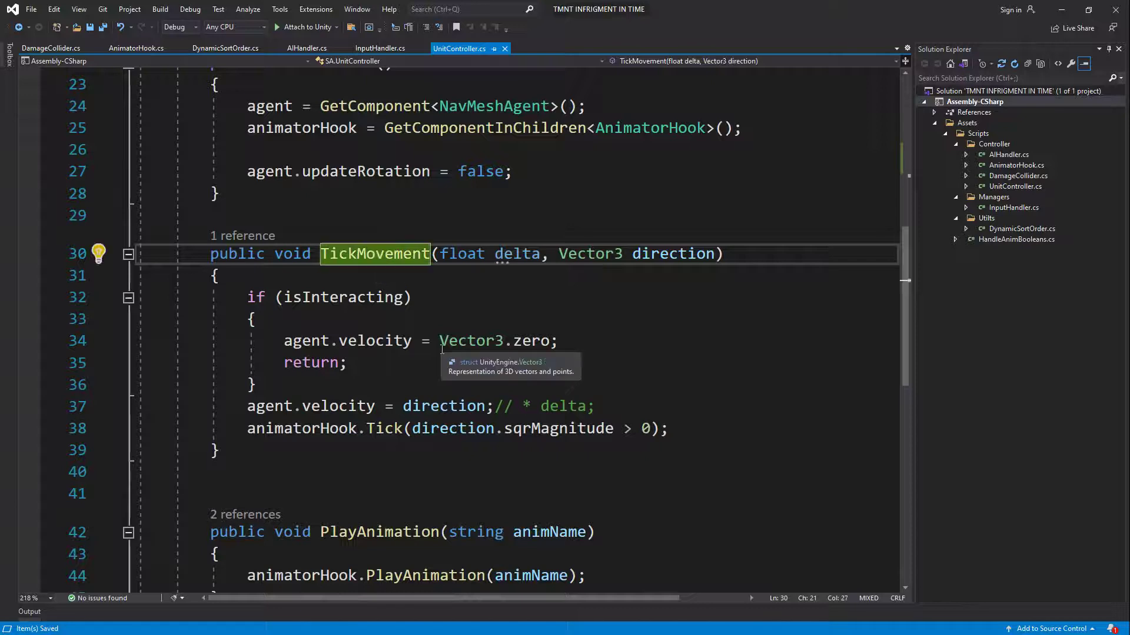
text(Tick)
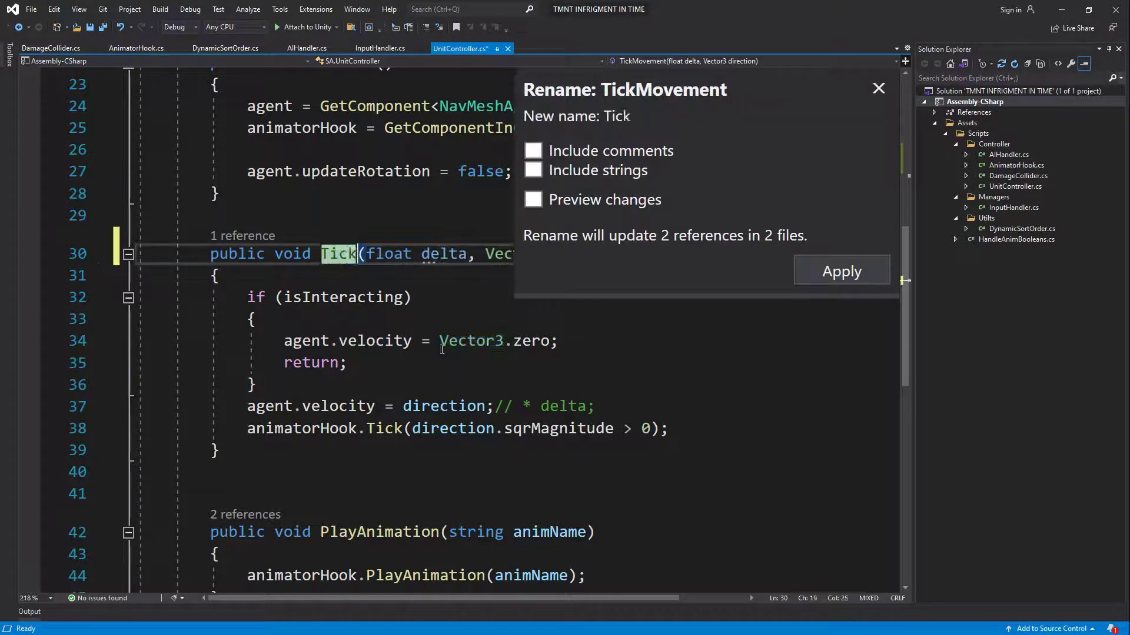
text(Pla)
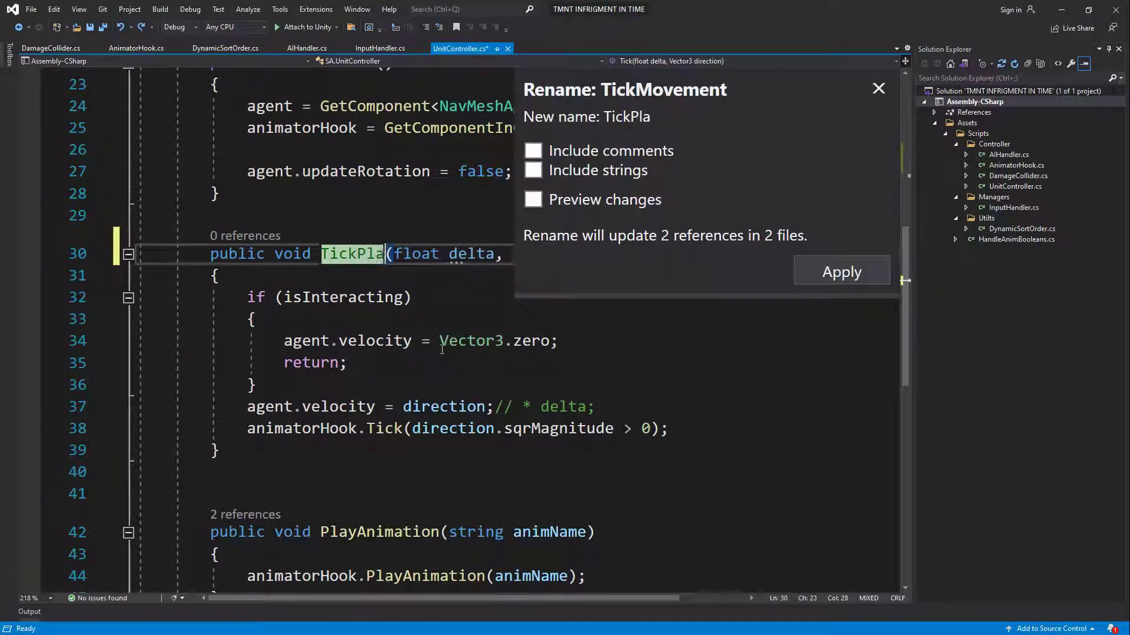
text(yer)
key(Return)
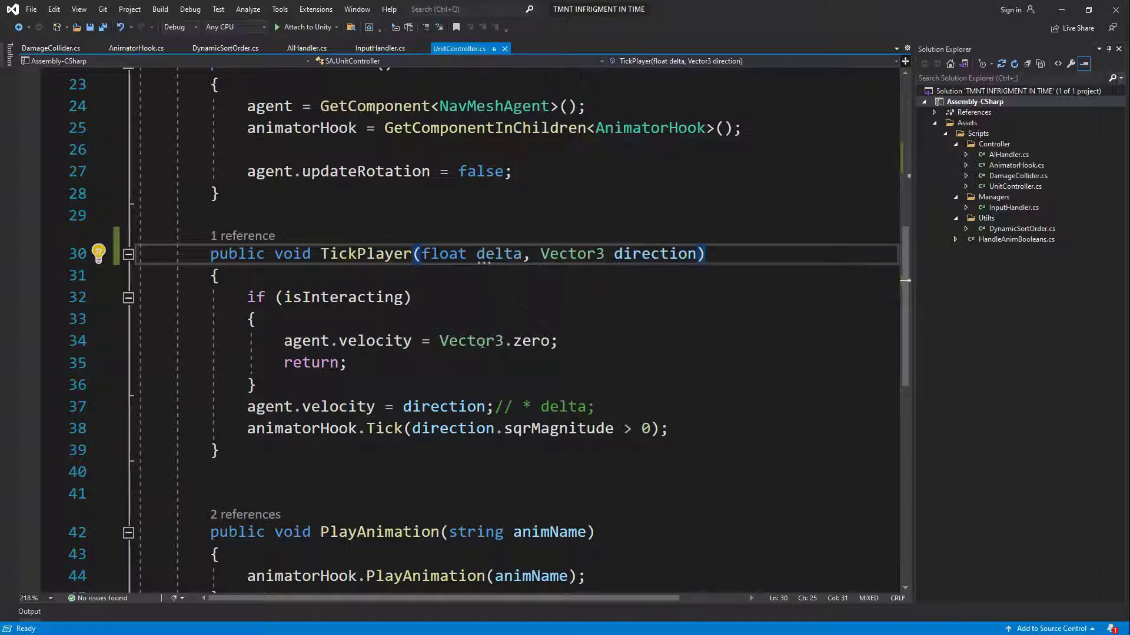
scroll(482, 343, down, 1)
scroll(442, 306, up, 1)
Insert a blank line after the isInteracting if block's closing brace in TickPlayer.
click(408, 276)
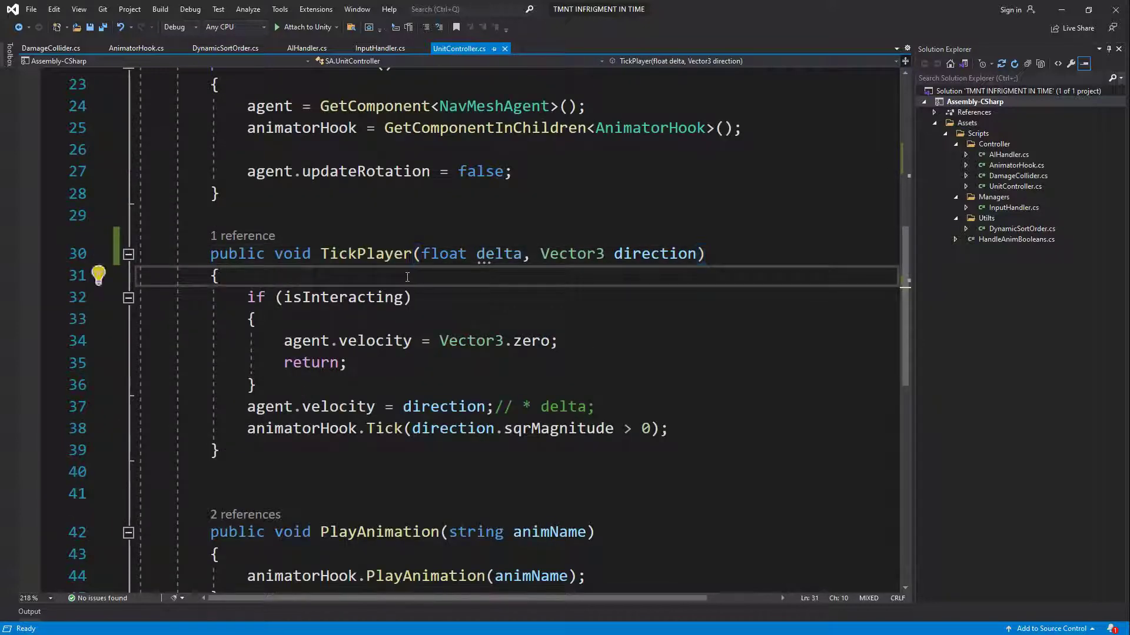
key(Down)
key(Down)
key(Down)
key(Up)
key(Up)
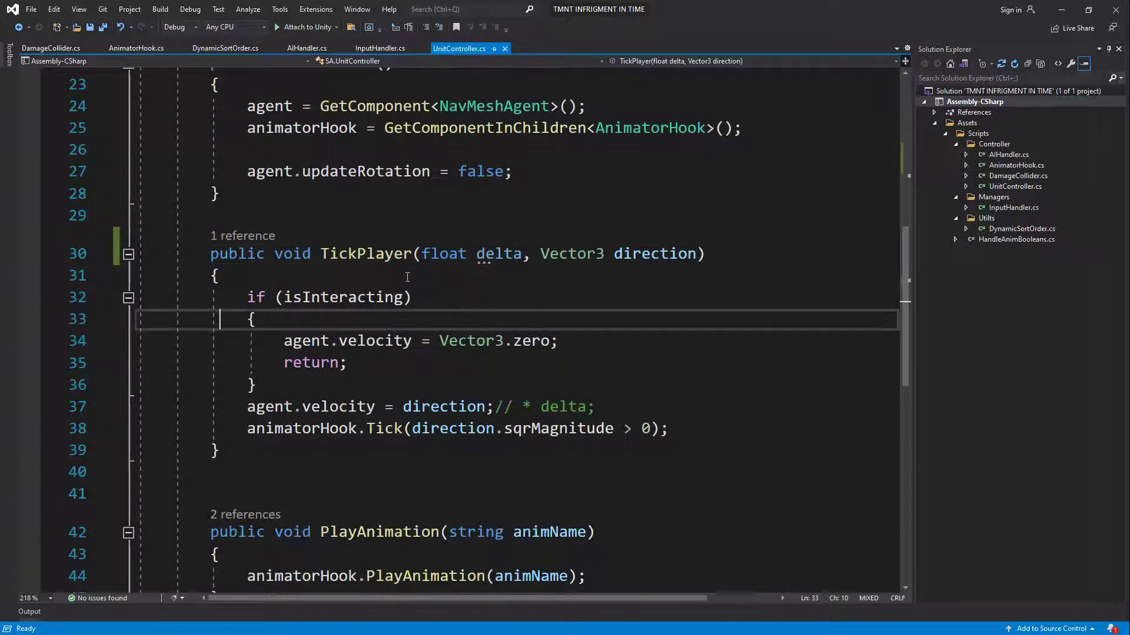
key(Down)
key(Down)
key(Down)
key(Down)
scroll(407, 277, down, 1)
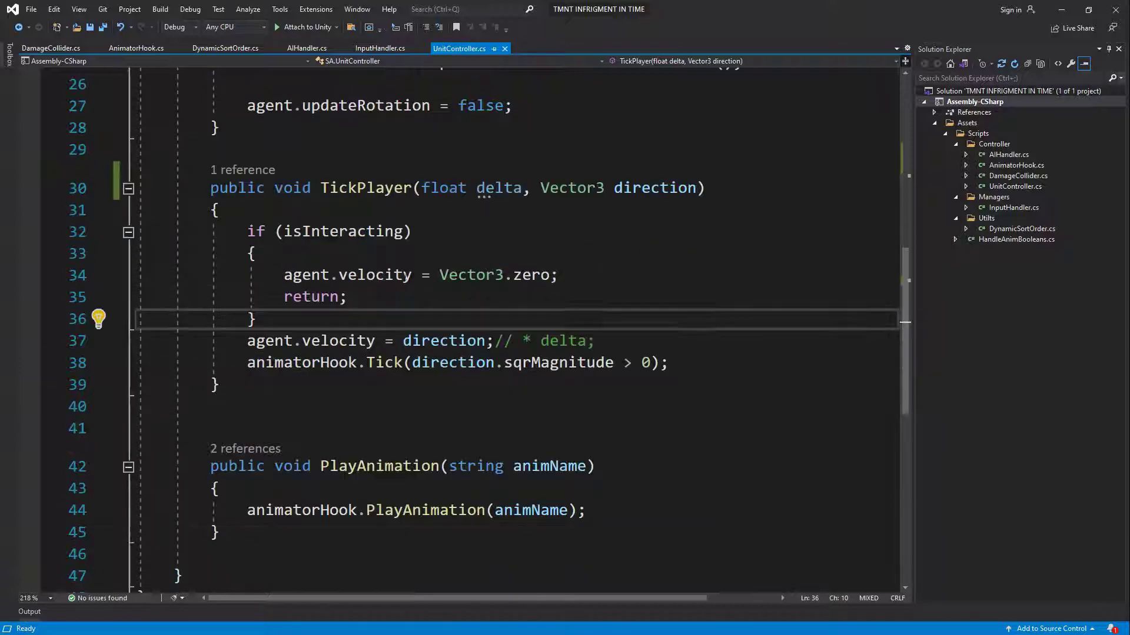
click(395, 310)
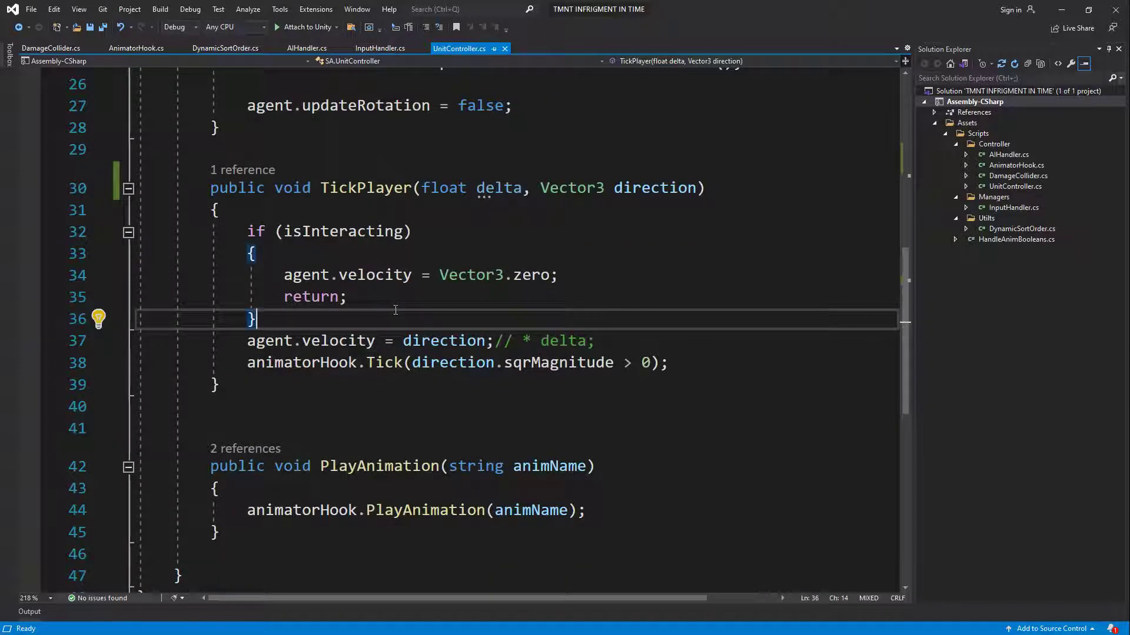
key(Return)
key(Down)
key(Down)
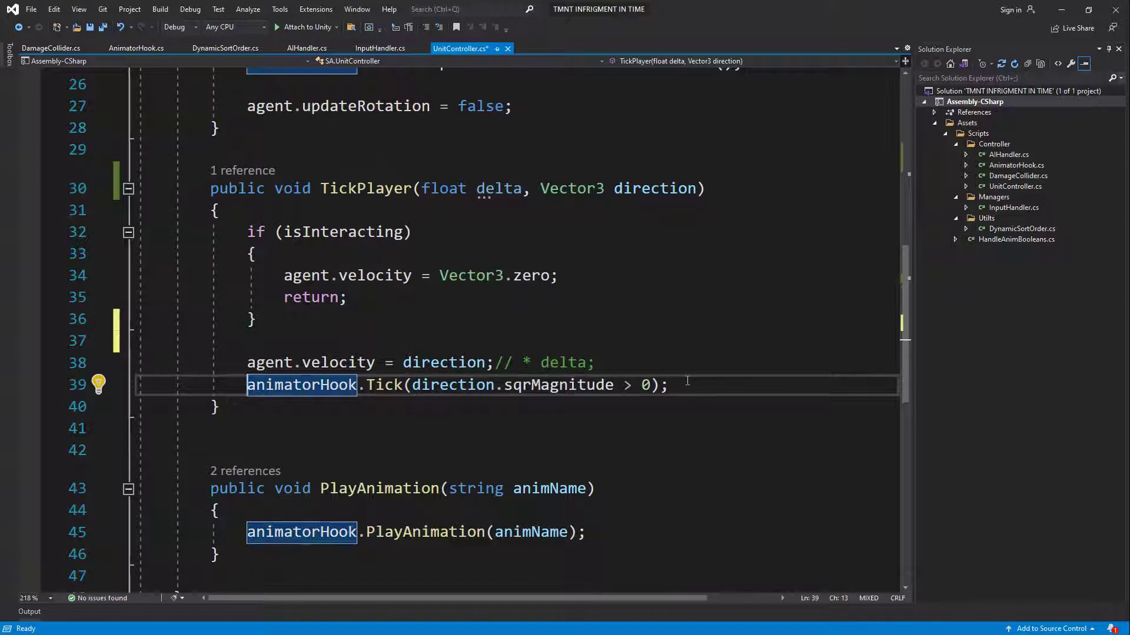
click(687, 381)
Add a Vector3 eulers = Vector3.zero declaration above a new direction.x check.
key(Return)
key(Return)
key(Up)
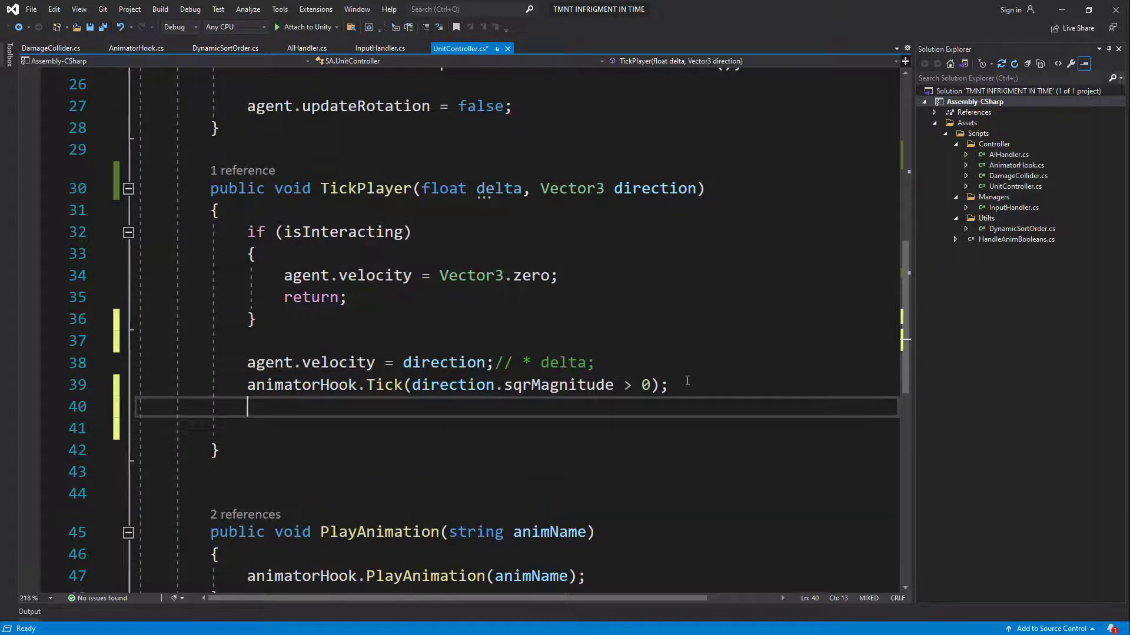
key(Return)
text(if(di)
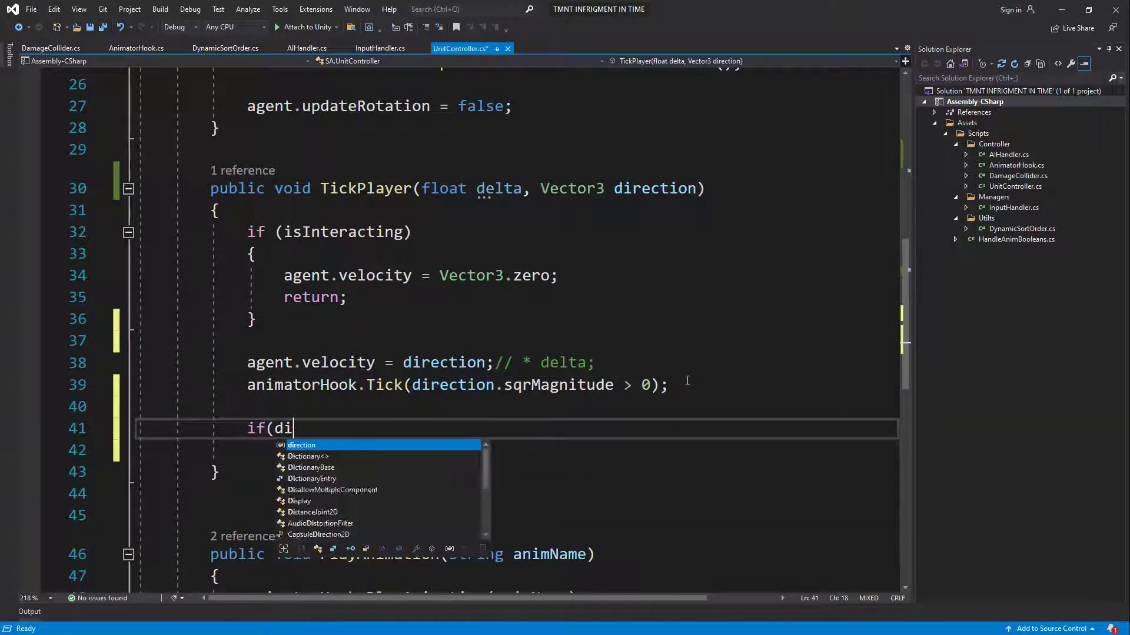
text(rection.x < 0)
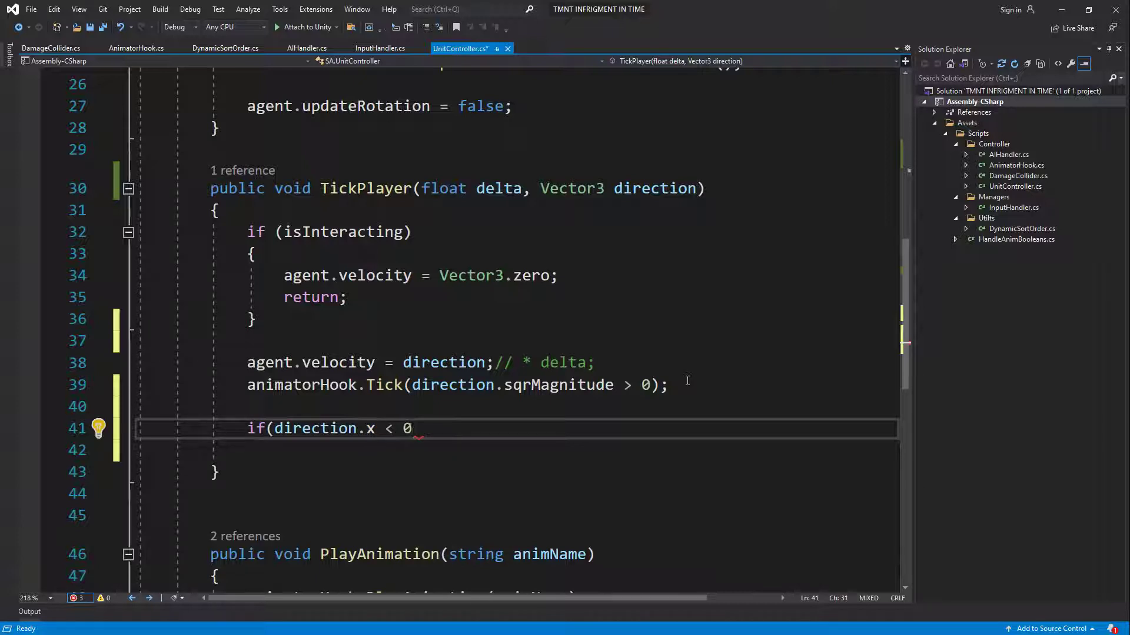
key(Up)
key(Return)
key(Return)
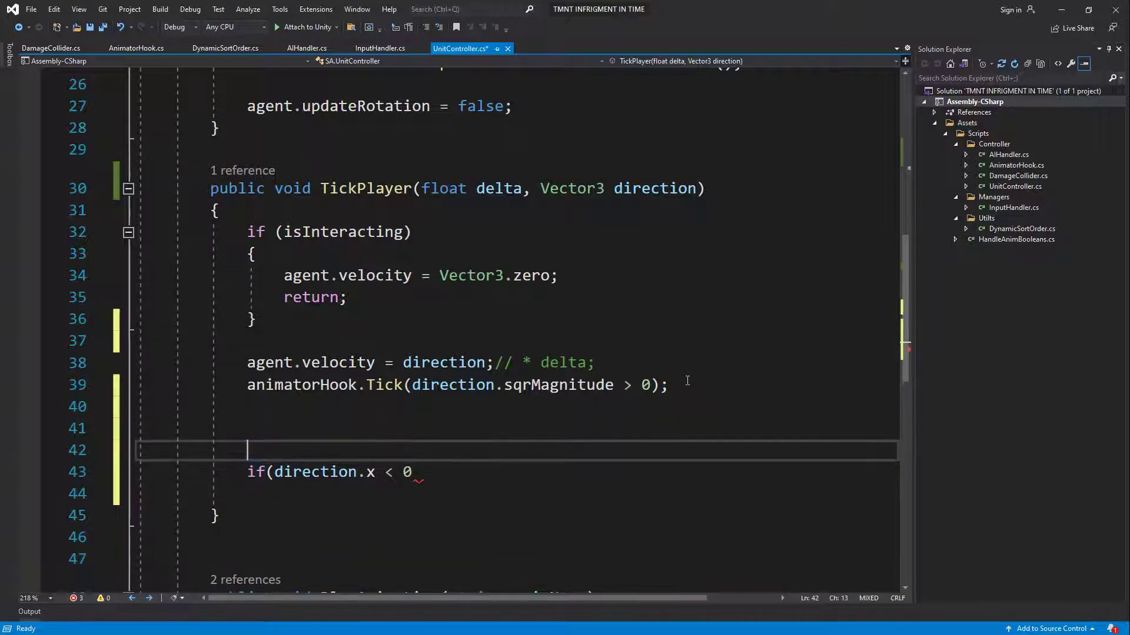
text(vector3 )
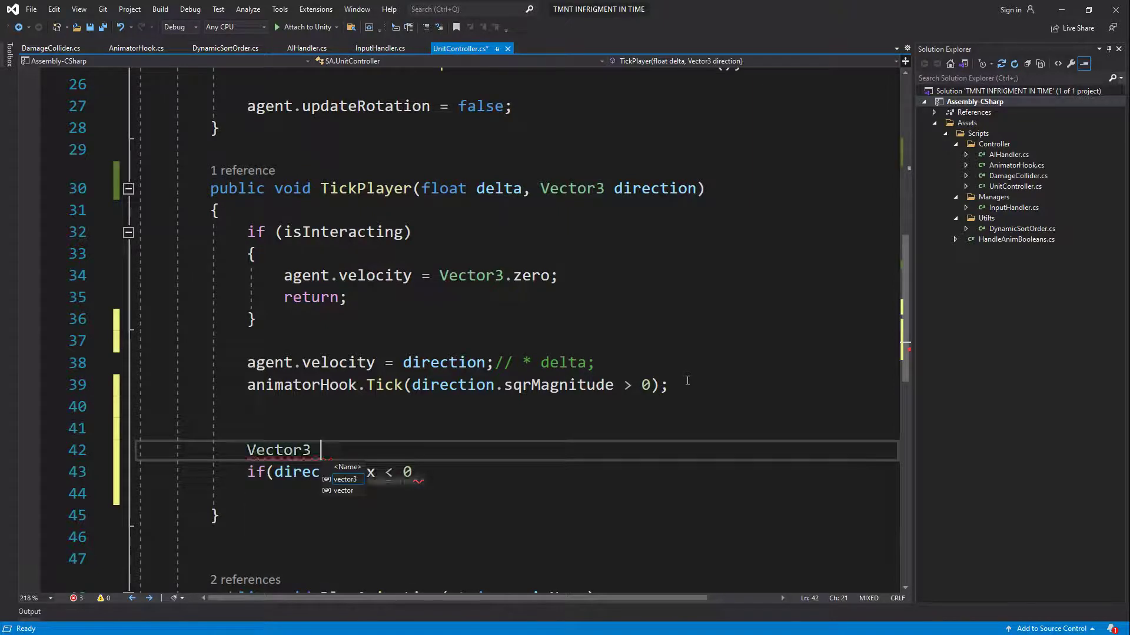
text(eulers = vector3.)
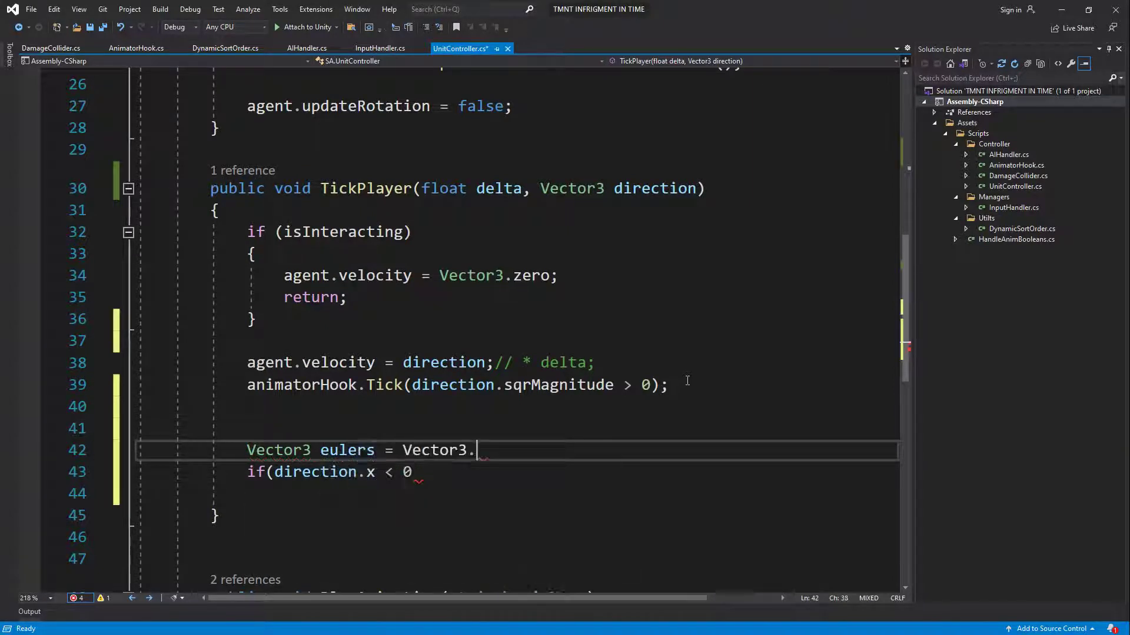
text(zero;)
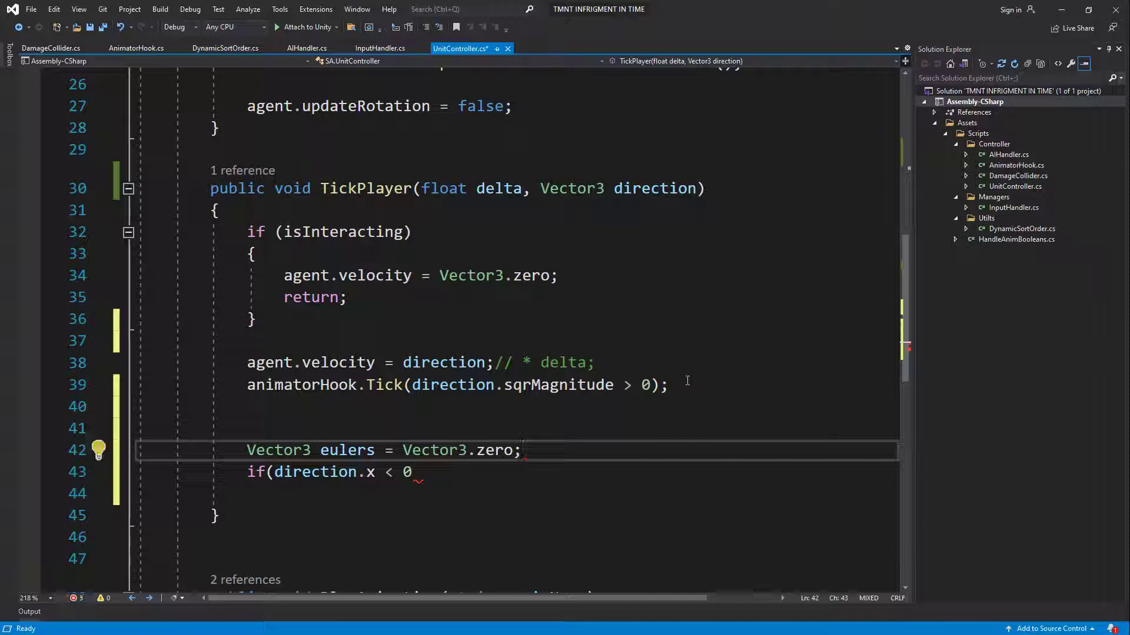
Set eulers.z to 180 when direction.x < 0, then assign eulers to holder.localEulerAngles.
key(Down)
key(Return)
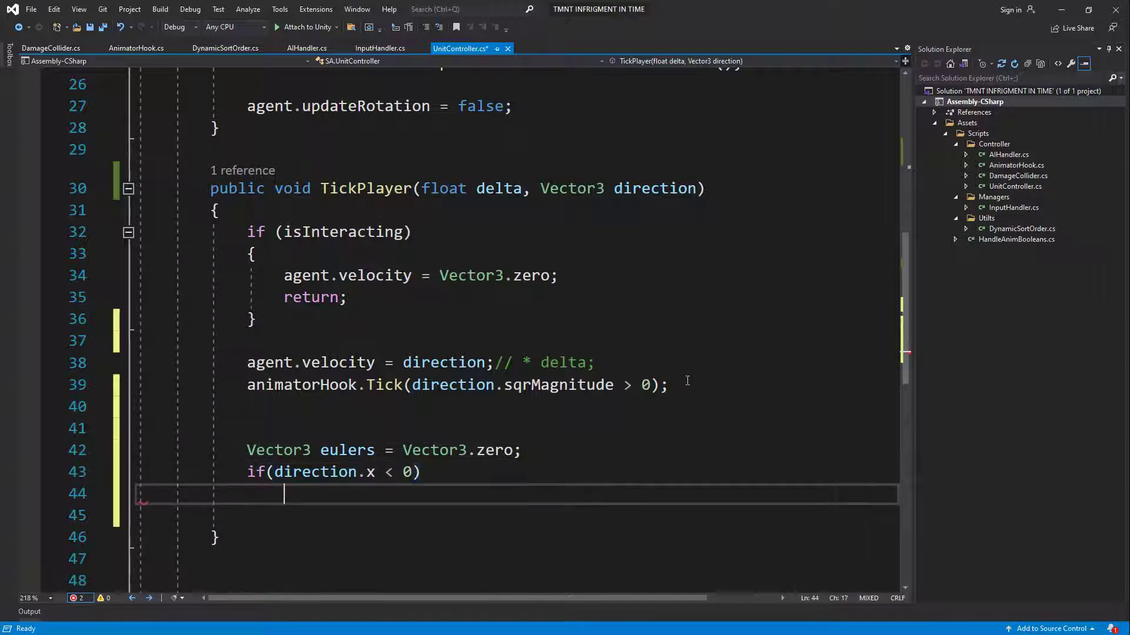
text(eulers.)
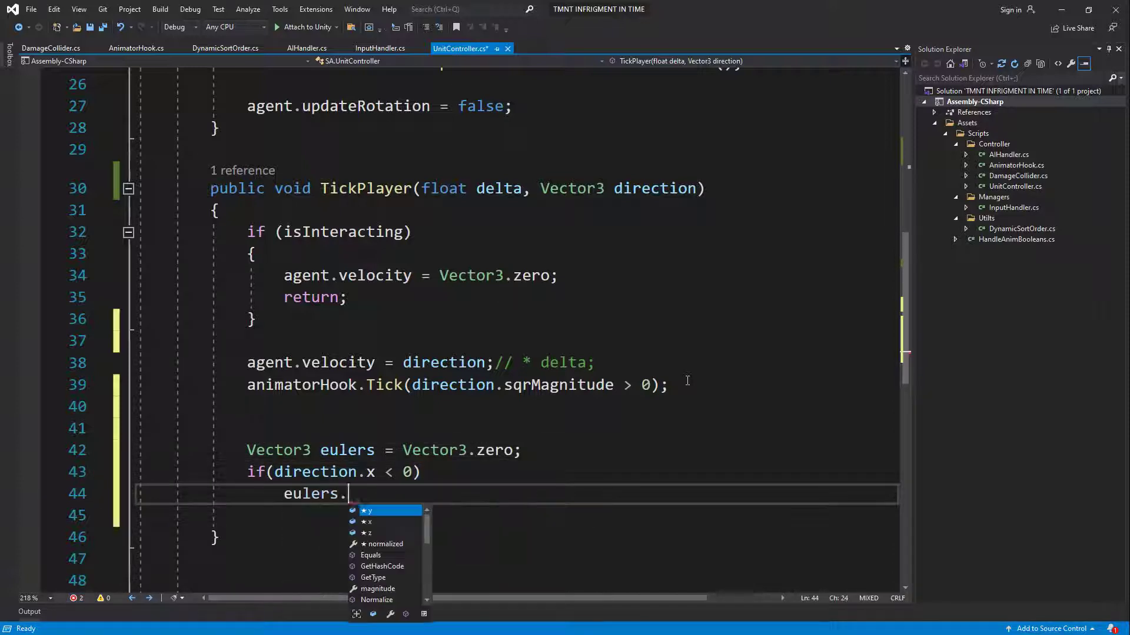
text(y)
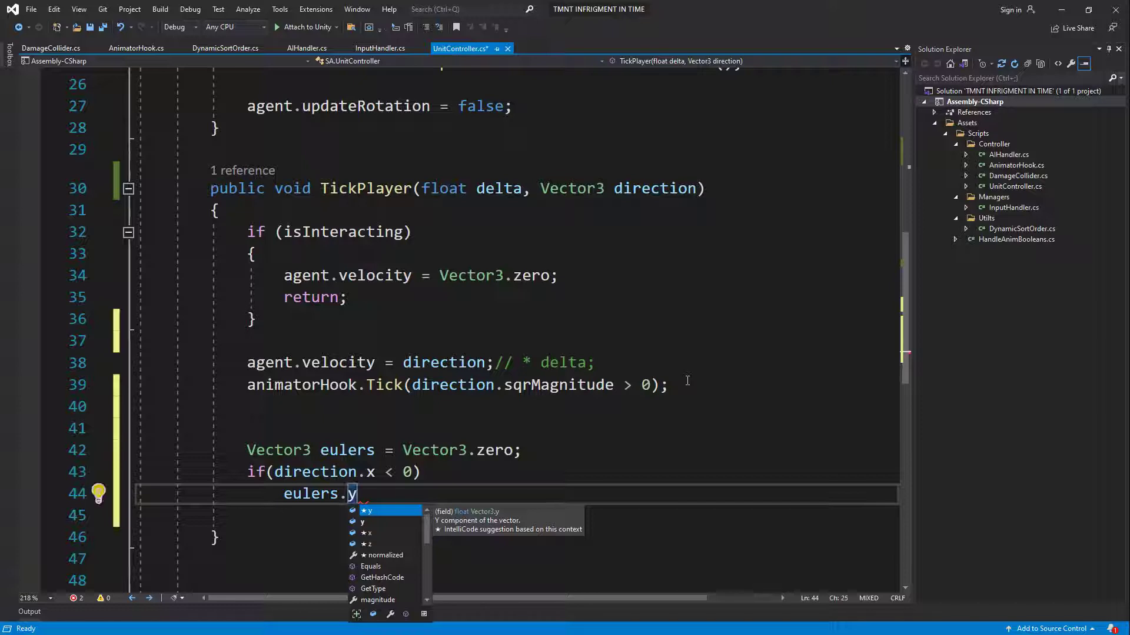
key(BackSpace)
text(z =)
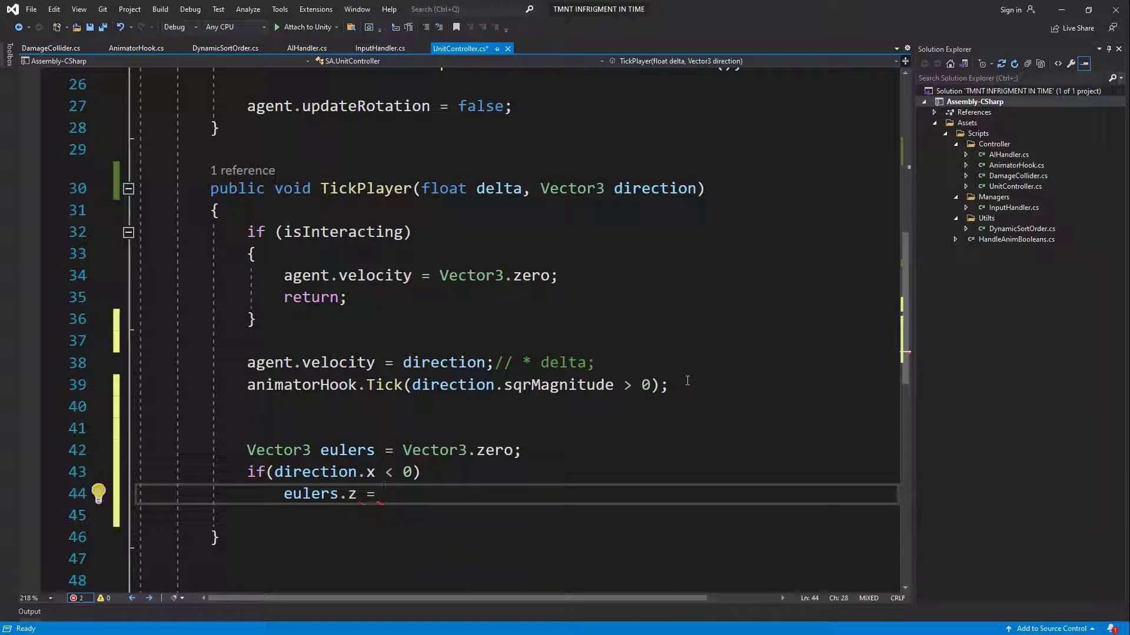
text(;)
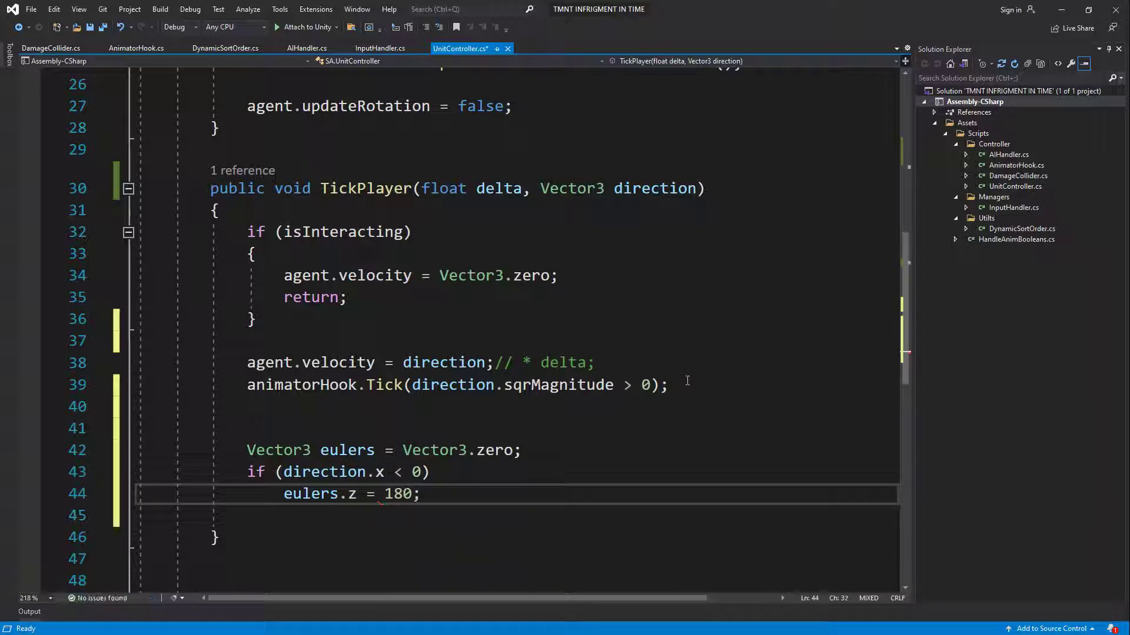
key(Return)
key(Return)
text(holder.lo)
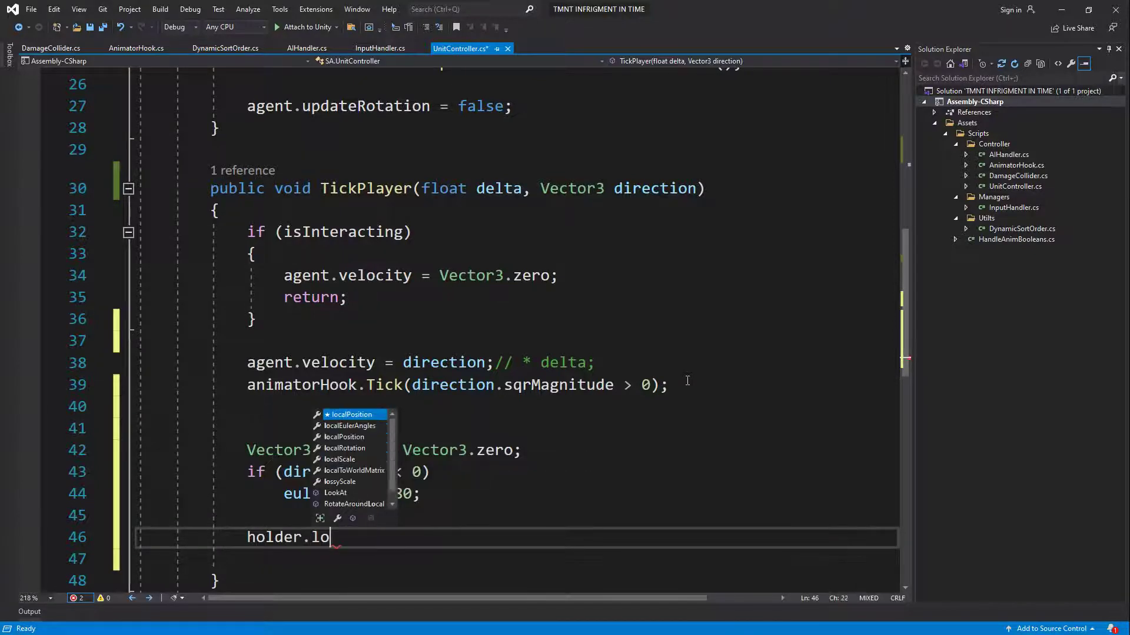
text(calEulerAngles = eulers;)
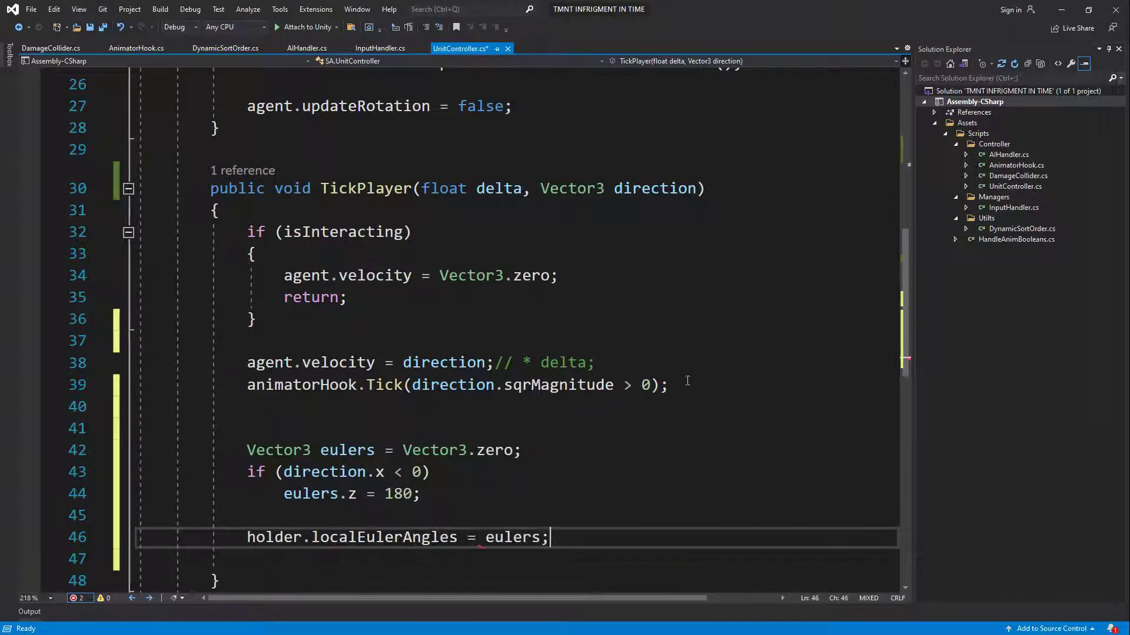
Remove the extra blank line, save UnitController.cs, and return to Unity.
key(Down)
key(Delete)
key(ctrl+s)
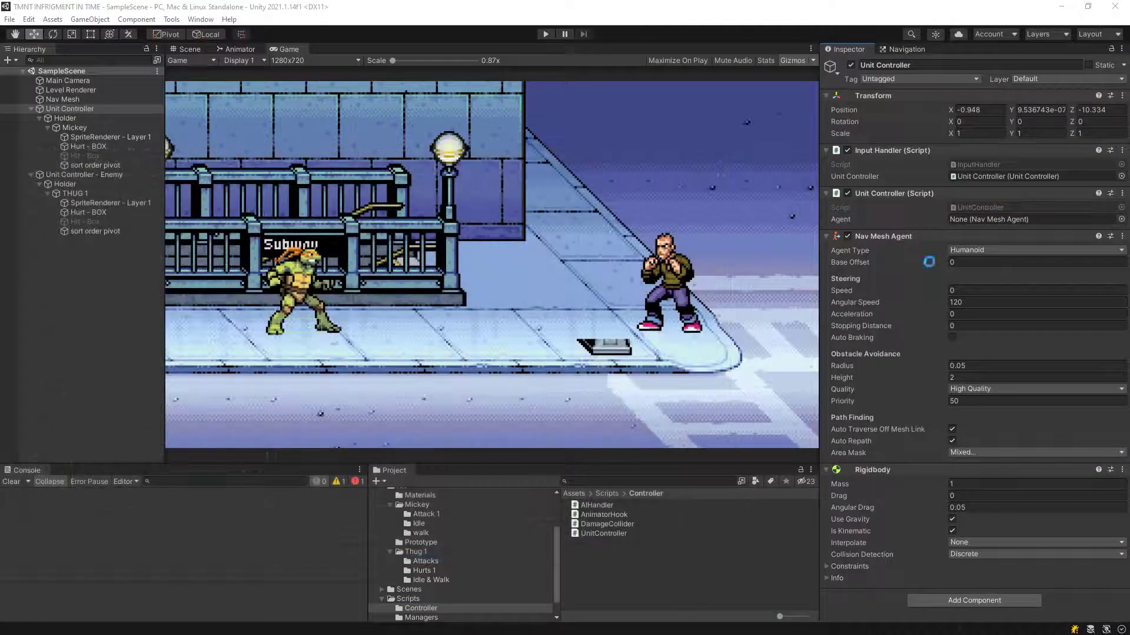
click(1061, 9)
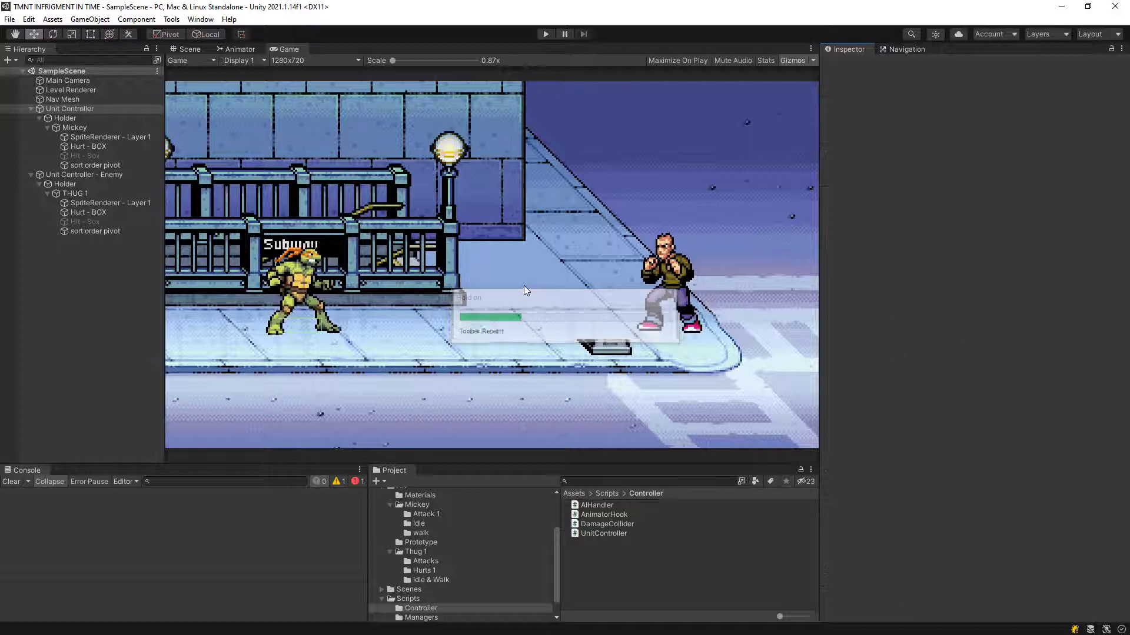
Select the player's Holder object and enter Play mode to test the turtle's movement.
click(99, 119)
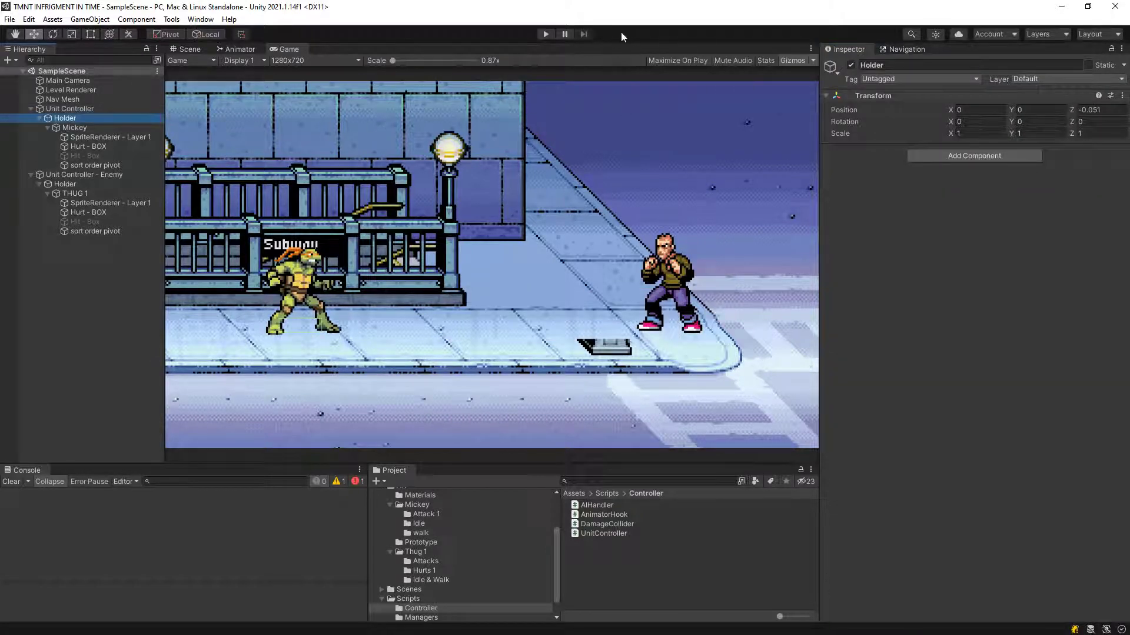
click(544, 35)
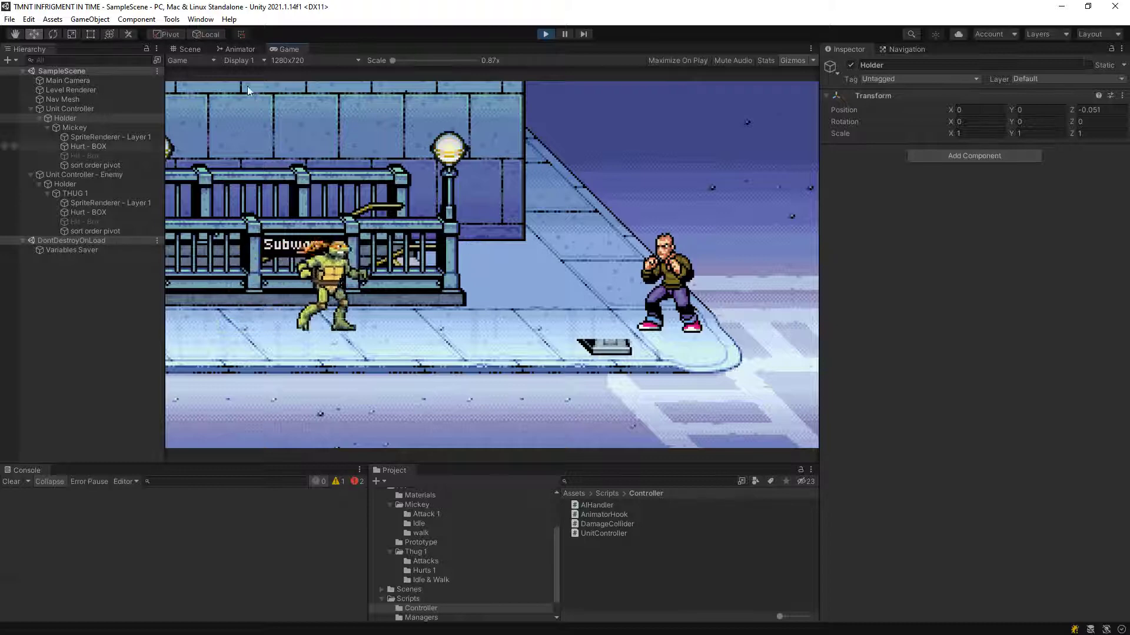
Stop Play mode and assign each Holder transform to the player's and enemy's Holder slots.
click(545, 34)
click(70, 109)
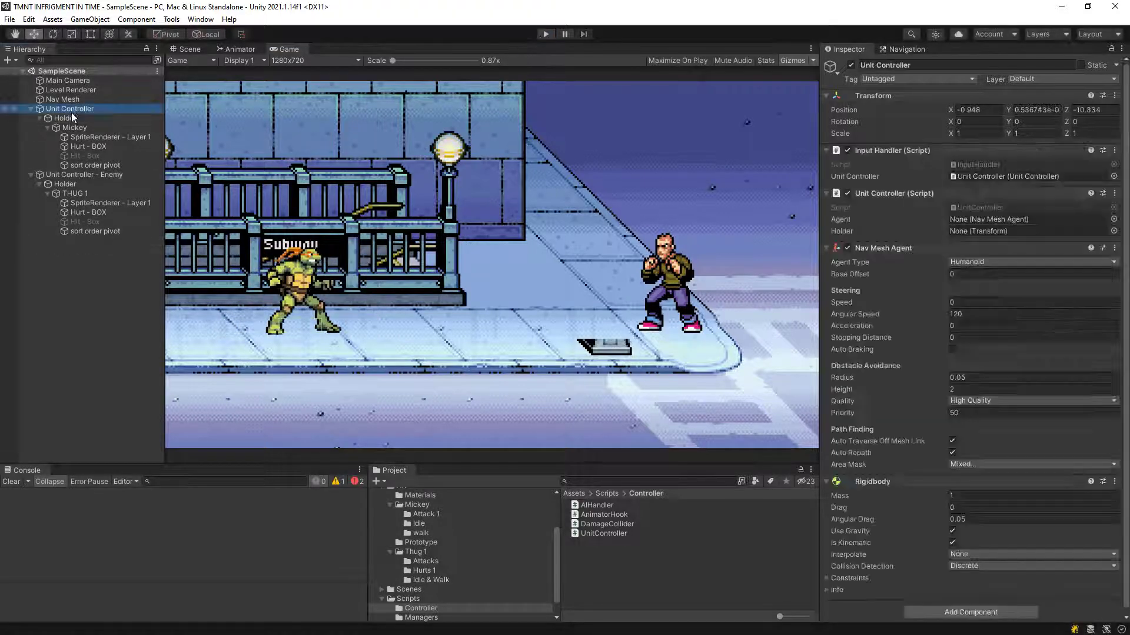
drag(990, 224, 1000, 231)
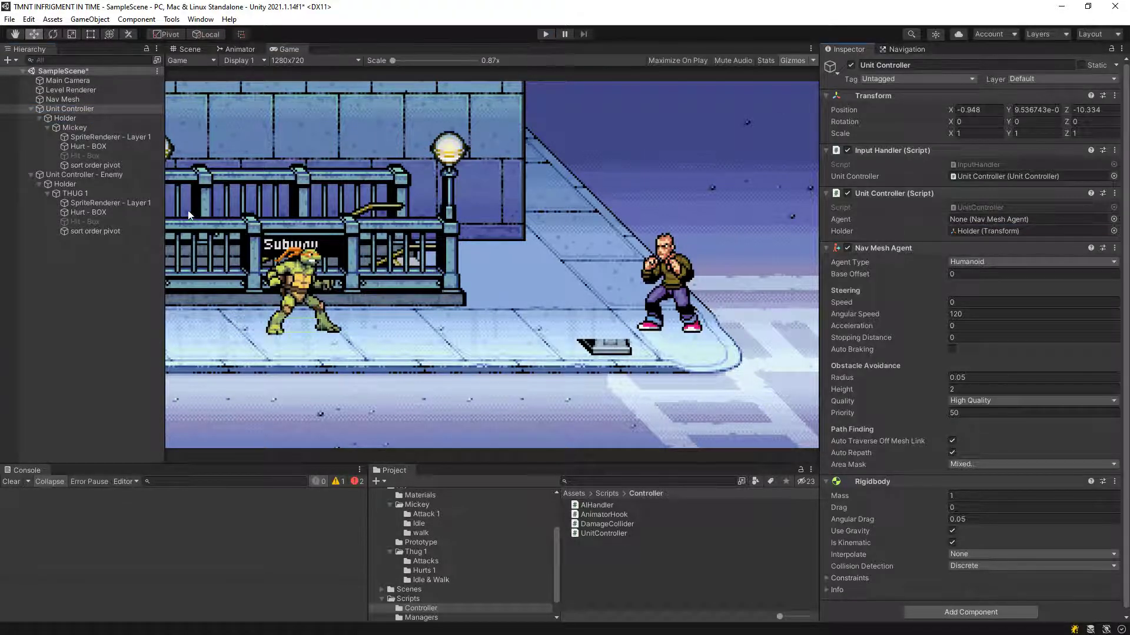
click(60, 174)
drag(65, 185, 1012, 242)
Playtest by walking the turtle left and right and attacking with space, then stop.
click(552, 33)
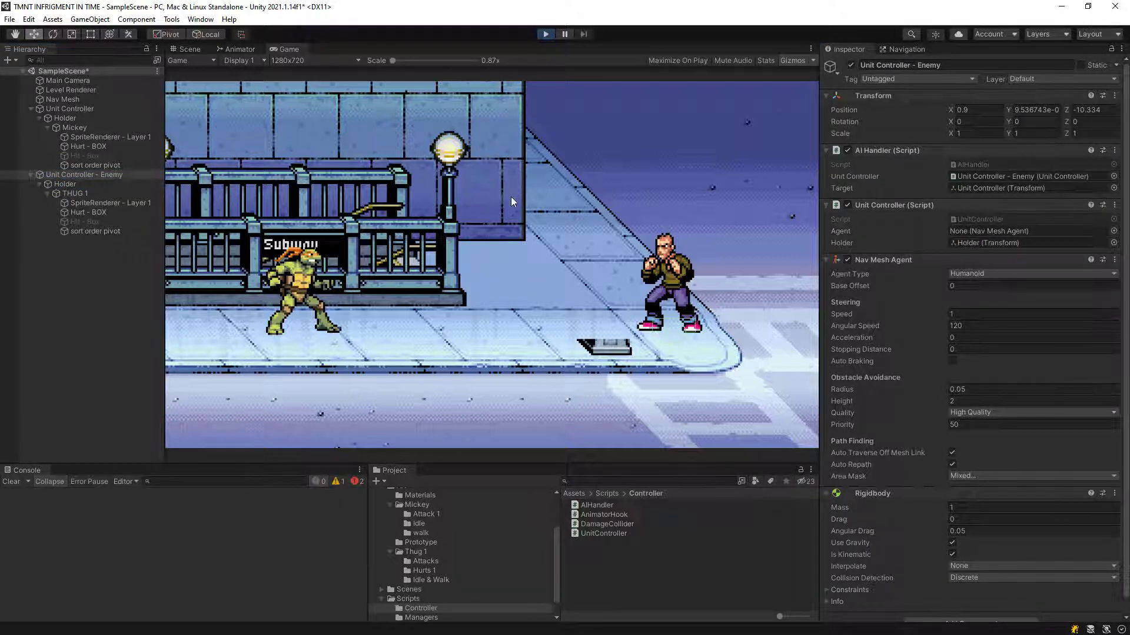
key(Left)
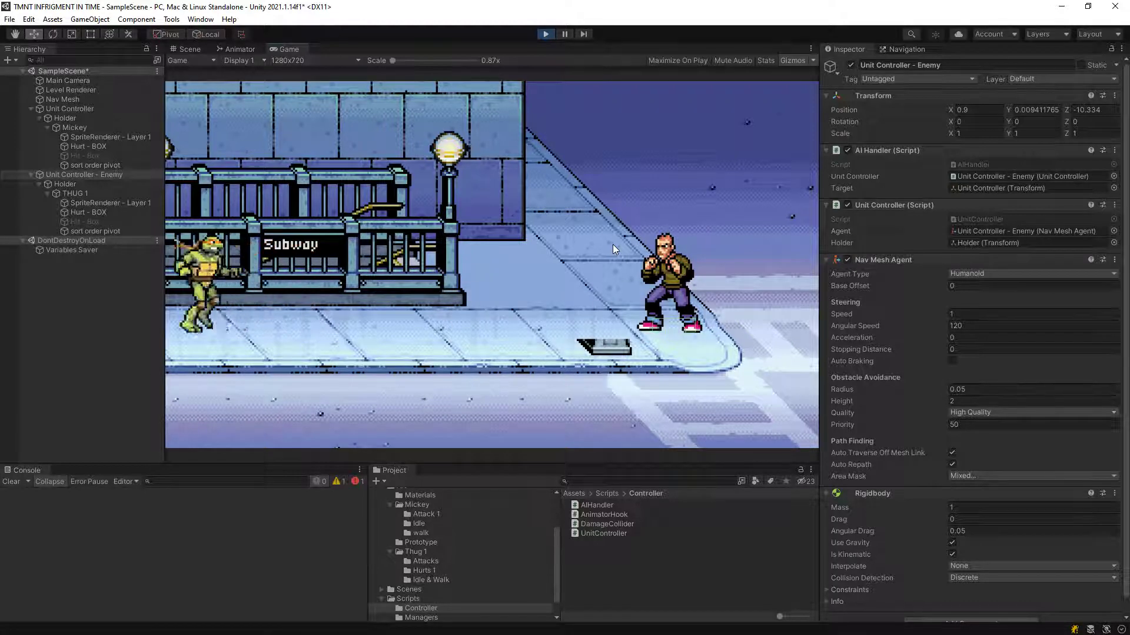
key(Right)
key(Left)
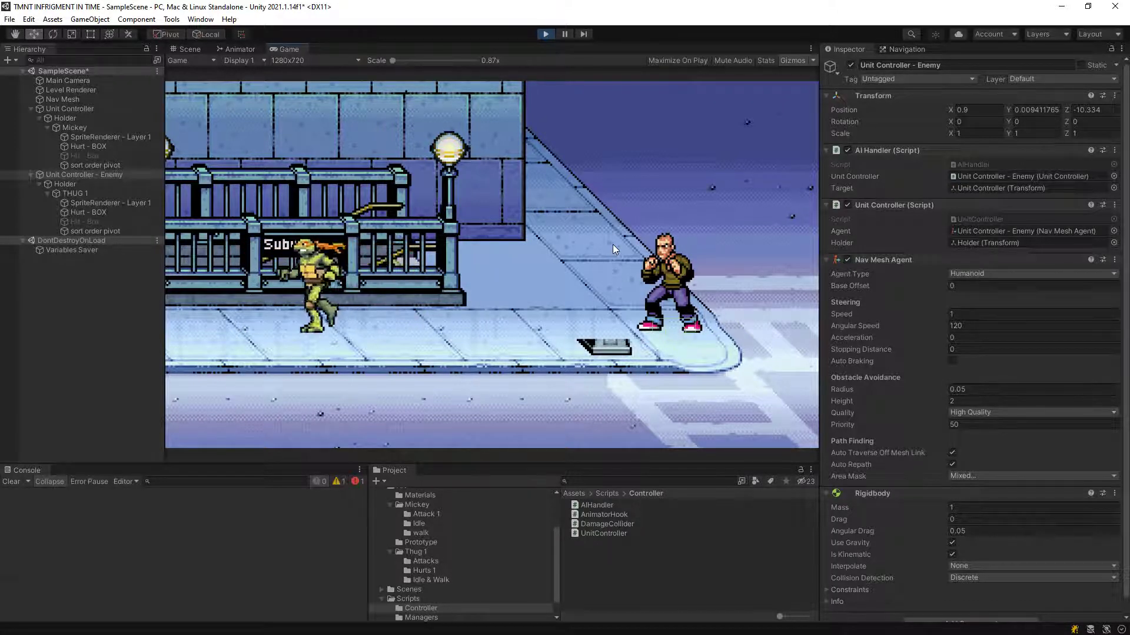
key(Right)
key(Left)
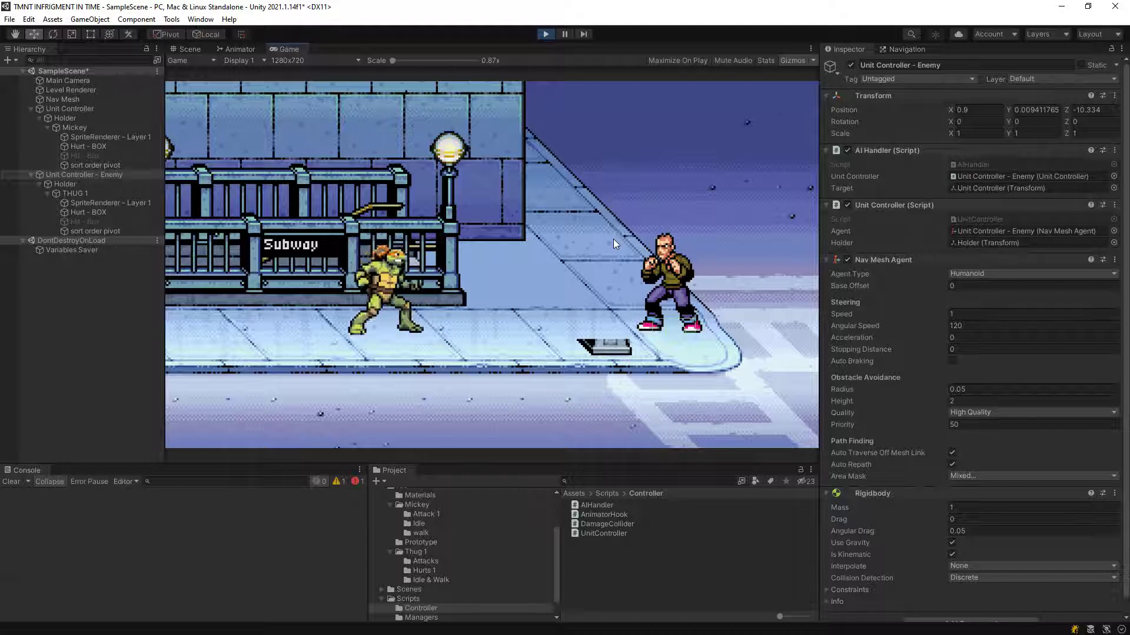
key(Right)
key(Left)
key(Left)
key(Right)
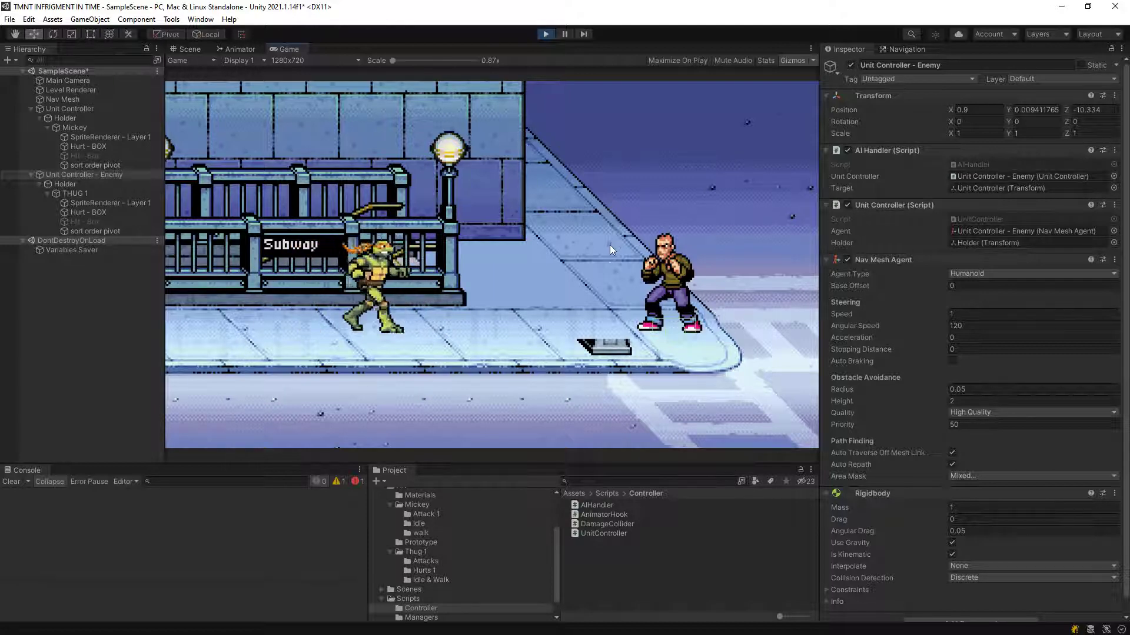
key(space)
key(Left)
key(space)
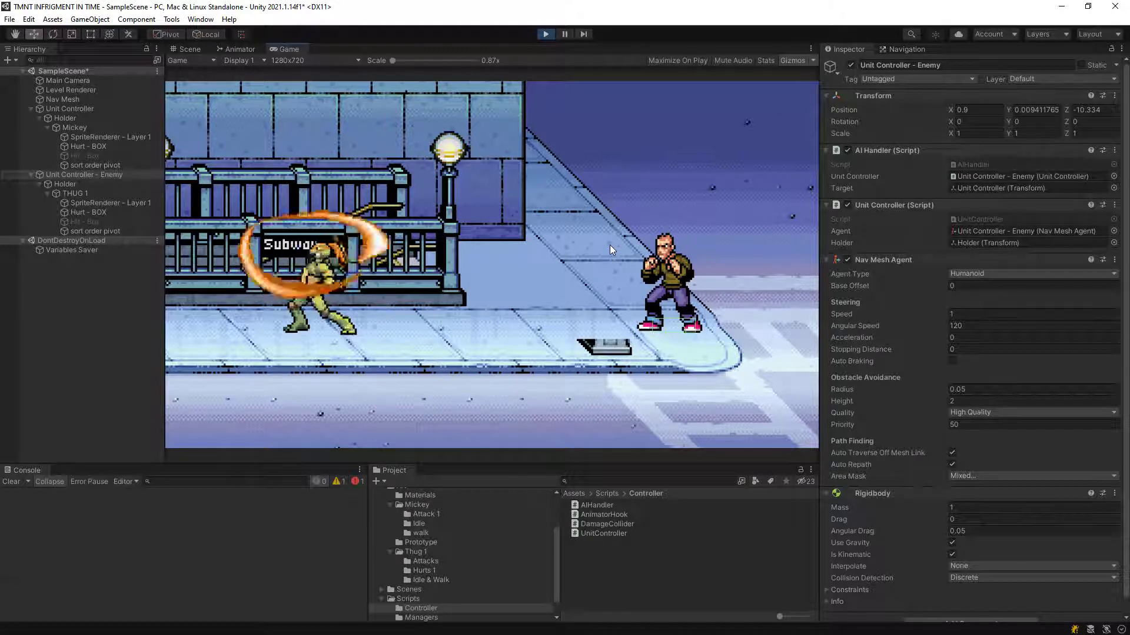
key(Right)
key(space)
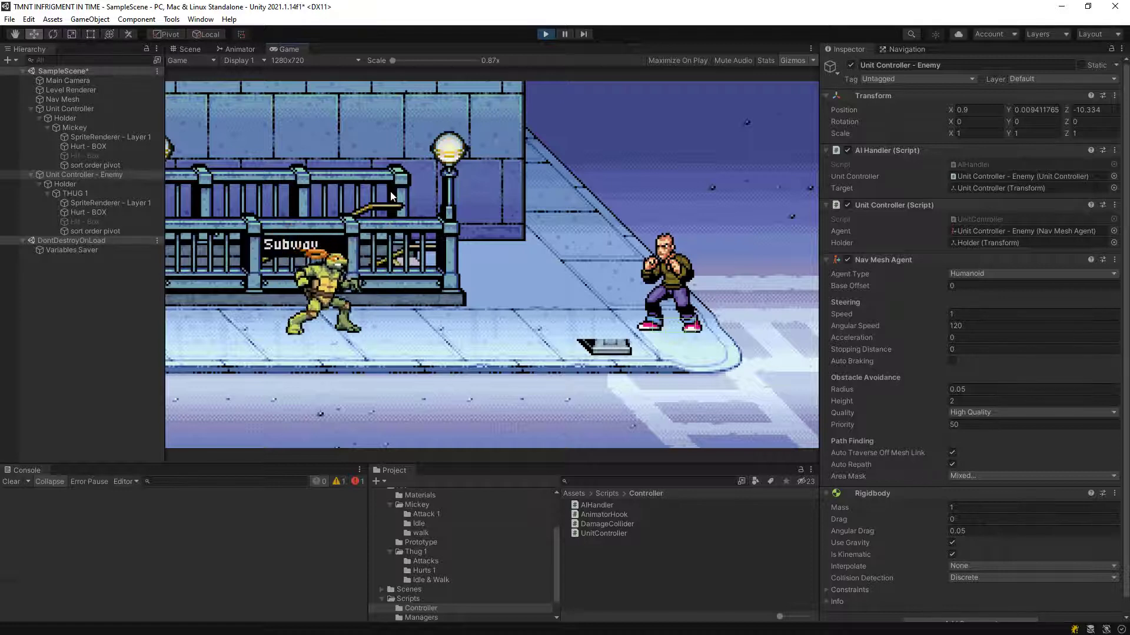
key(Right)
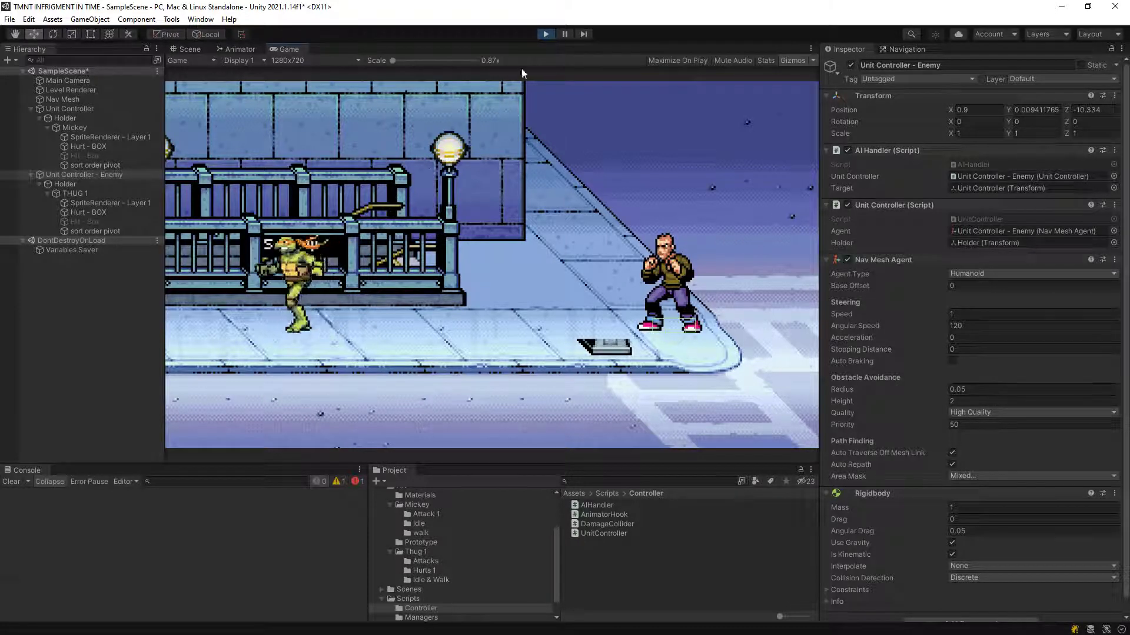
click(545, 33)
Add a bool isMoving = direction.sqrMagnitude > 0 flag in TickPlayer.
key(alt+Tab)
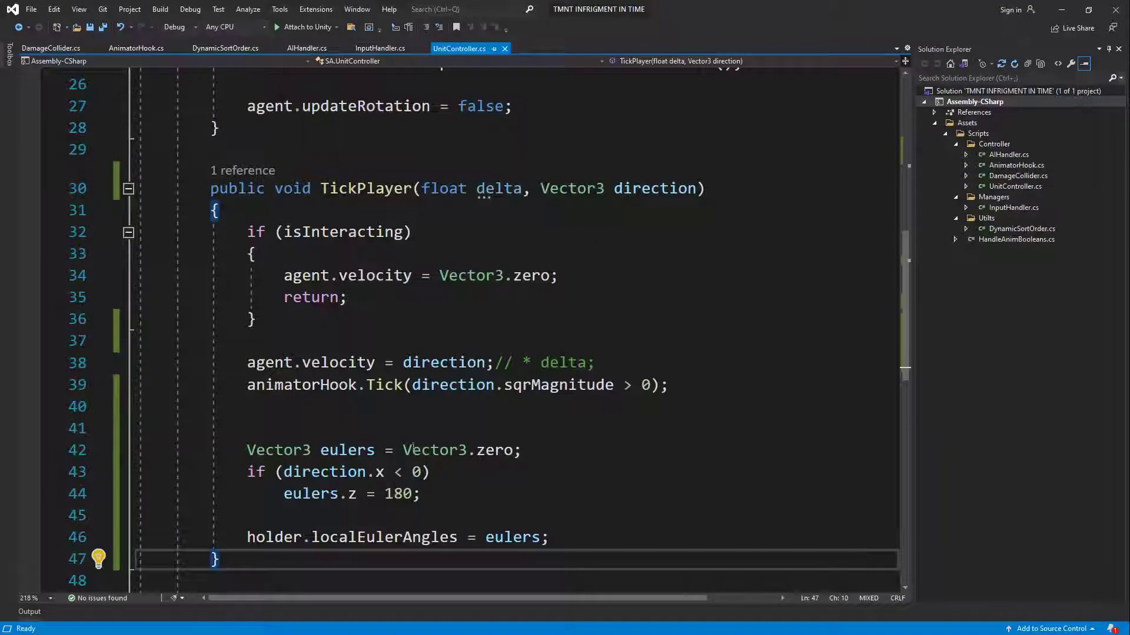
scroll(402, 402, down, 1)
click(300, 345)
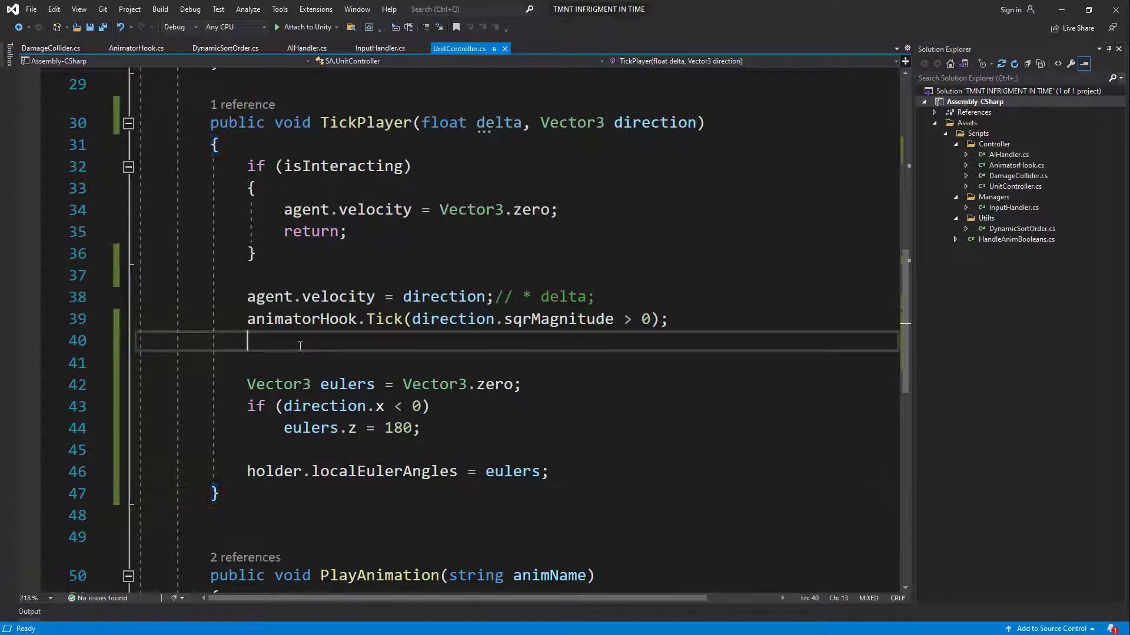
click(595, 272)
key(Return)
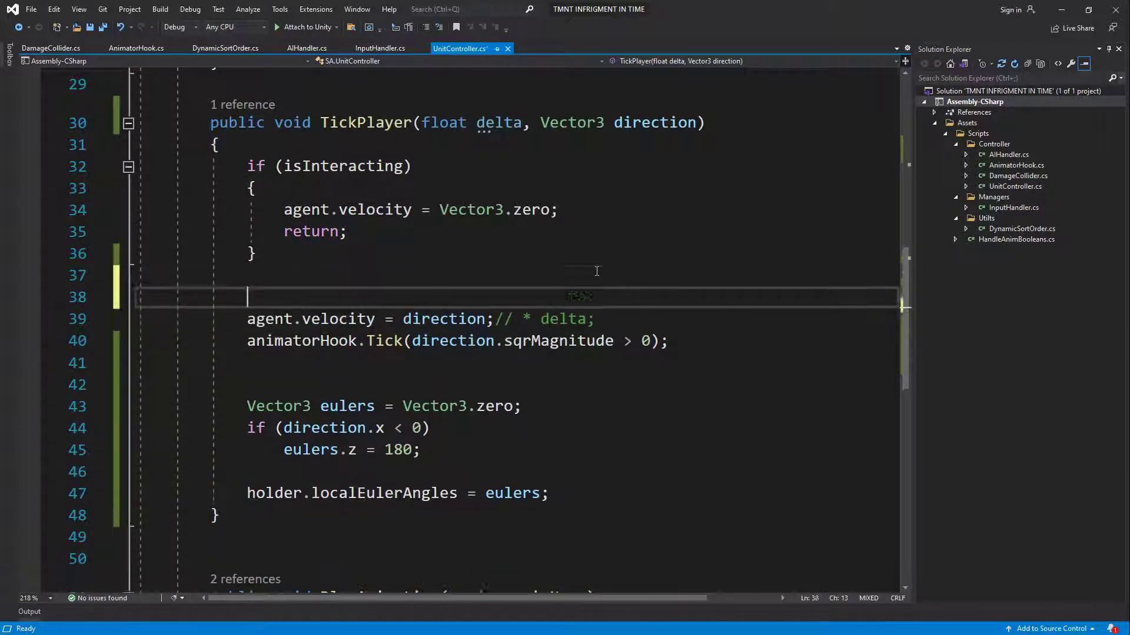
key(Return)
key(Up)
text(bool is)
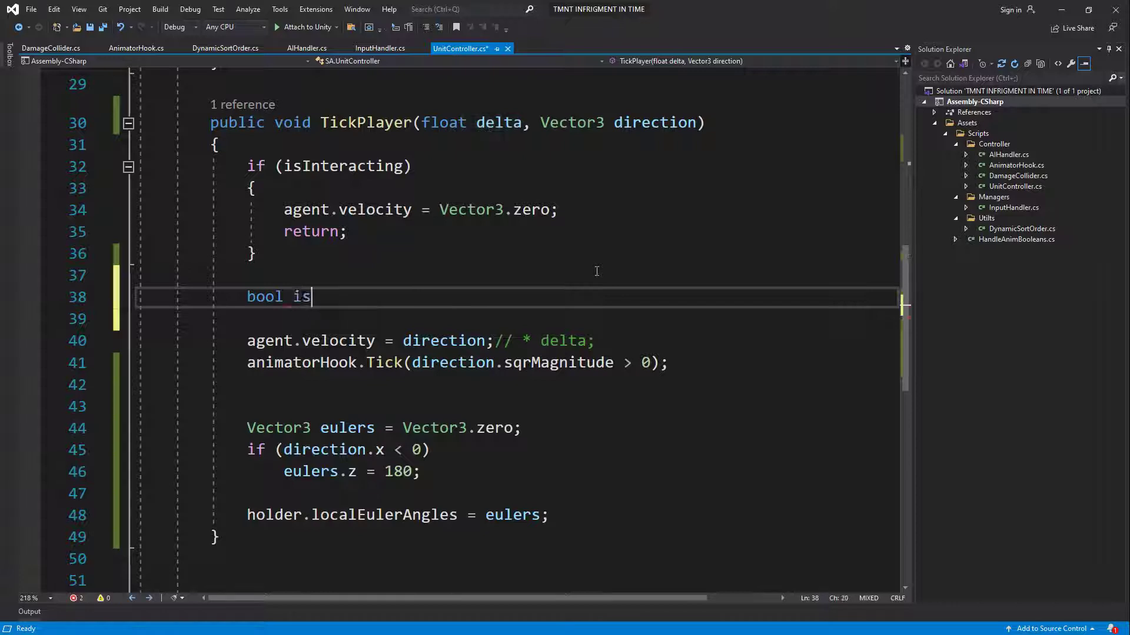
text(Moving =)
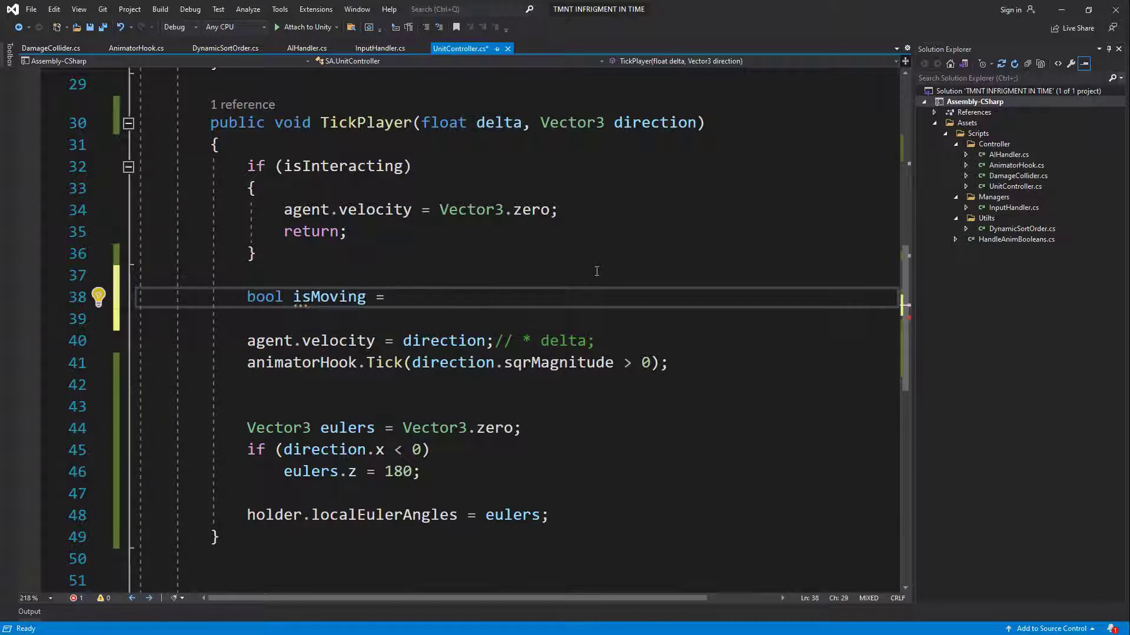
text( dir)
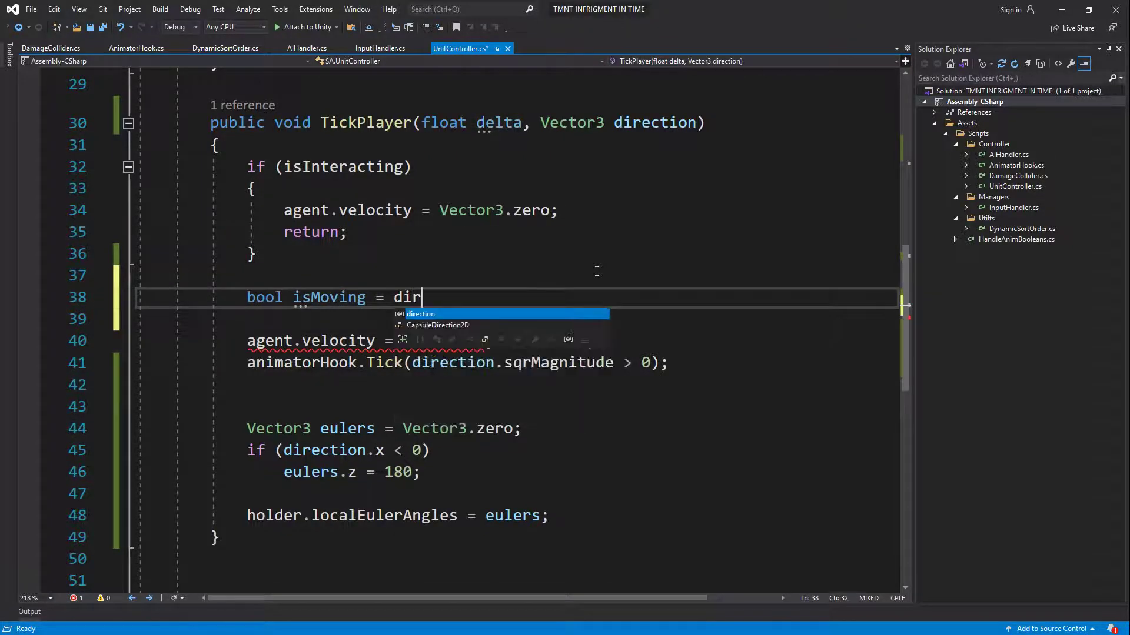
text(ection.sqrMagnitude >)
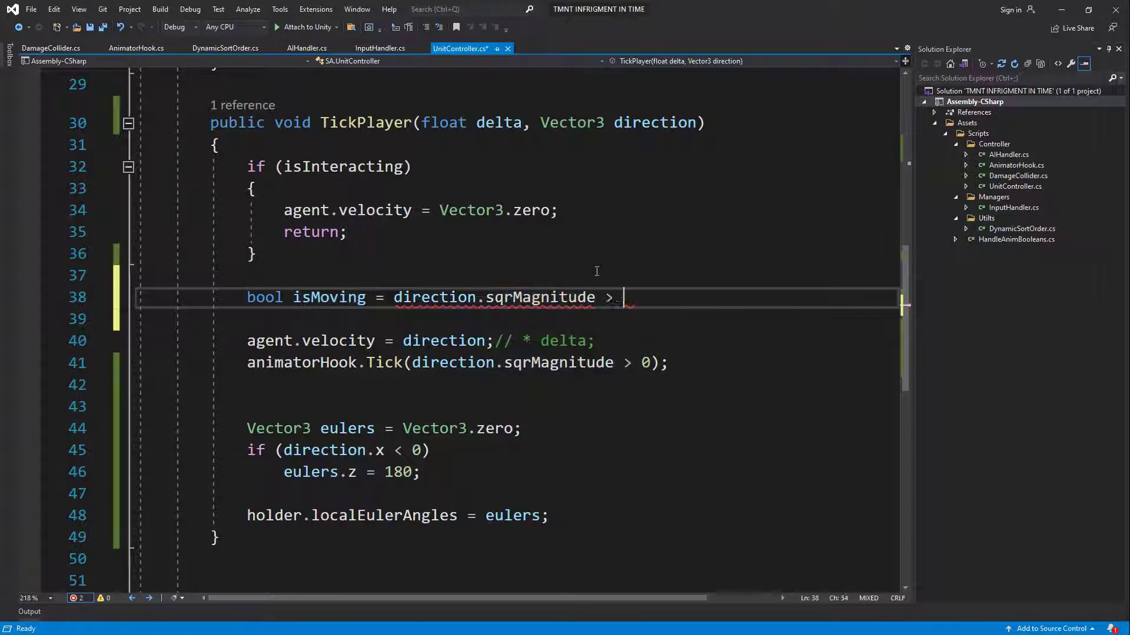
Replace the animatorHook.Tick argument with isMoving.
key(Down)
key(Down)
key(Down)
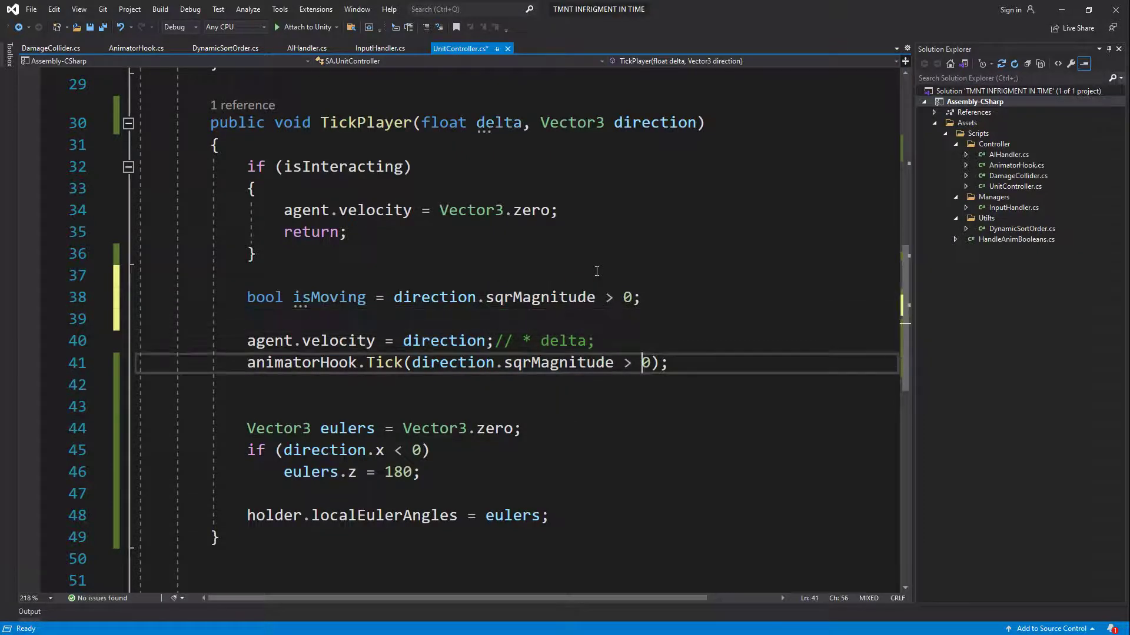
drag(413, 363, 651, 362)
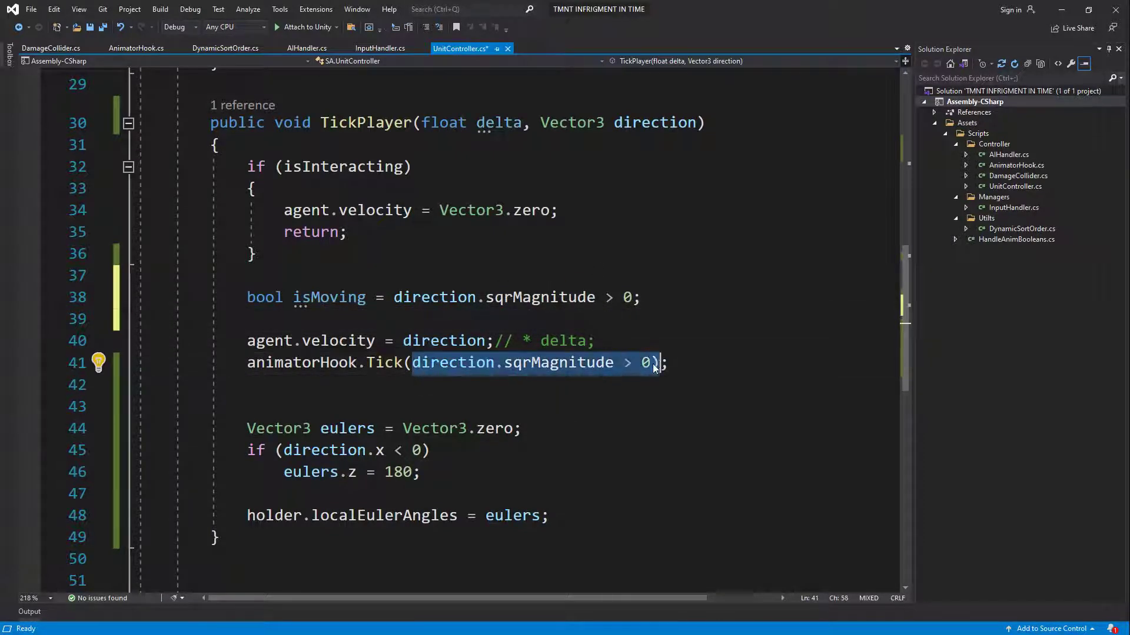
text(ismo)
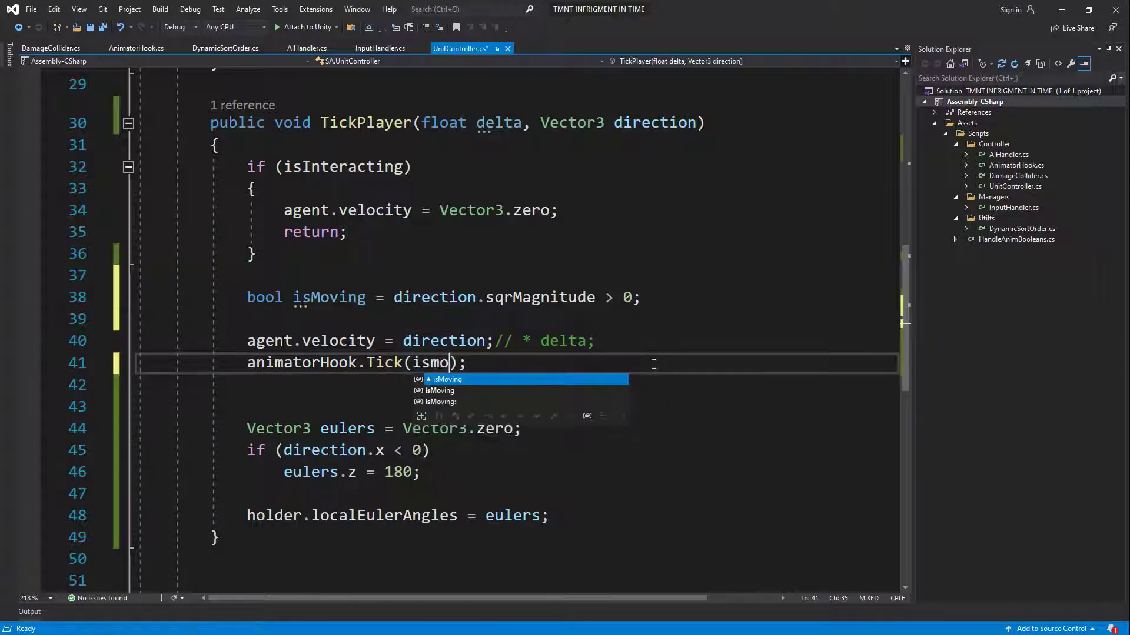
key(Tab)
Wrap the eulers and holder rotation code in an if (isMoving) block.
key(Down)
key(Down)
text(i)
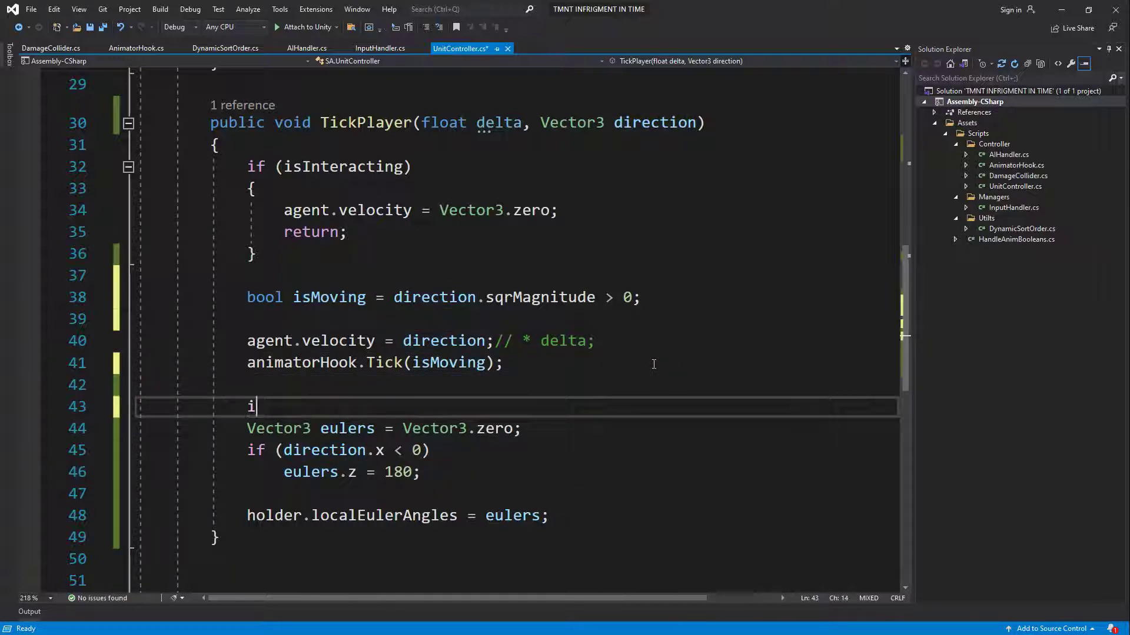
text(f(ism)
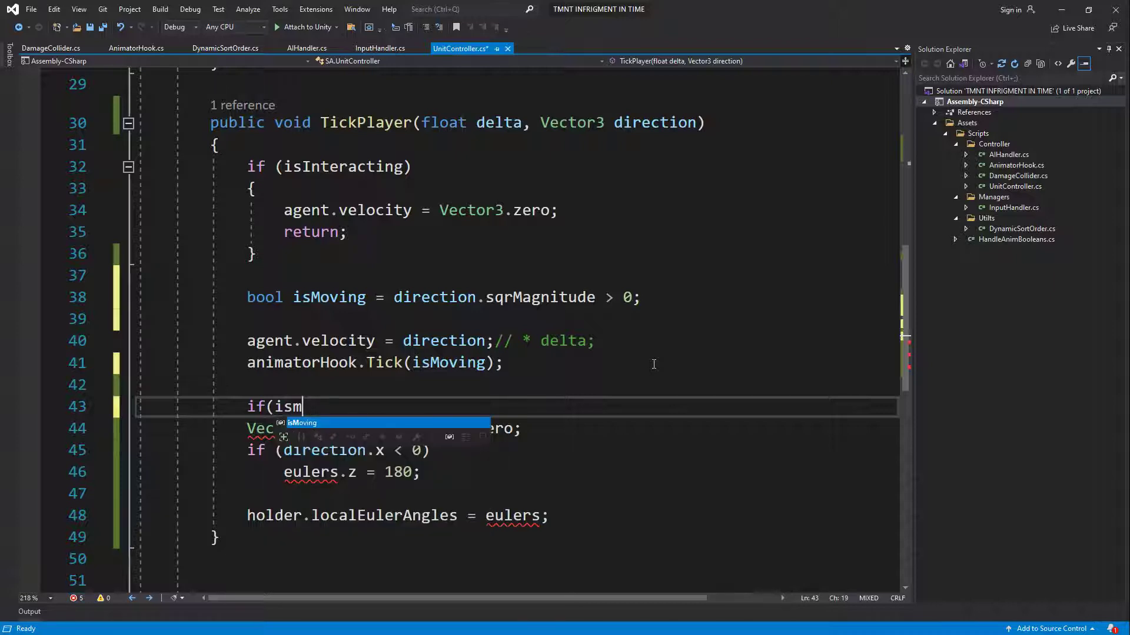
text(){)
click(583, 519)
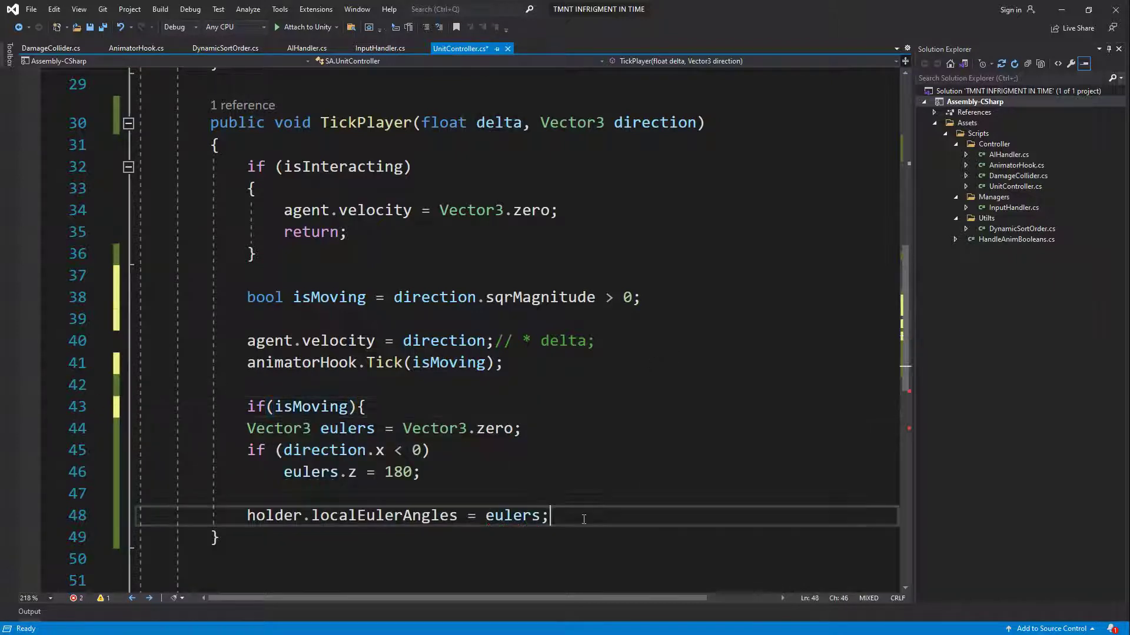
key(Return)
text(})
Tidy the blank lines around the Tick call and if block, then save UnitController.cs.
key(Up)
key(Up)
key(Up)
key(Up)
key(Up)
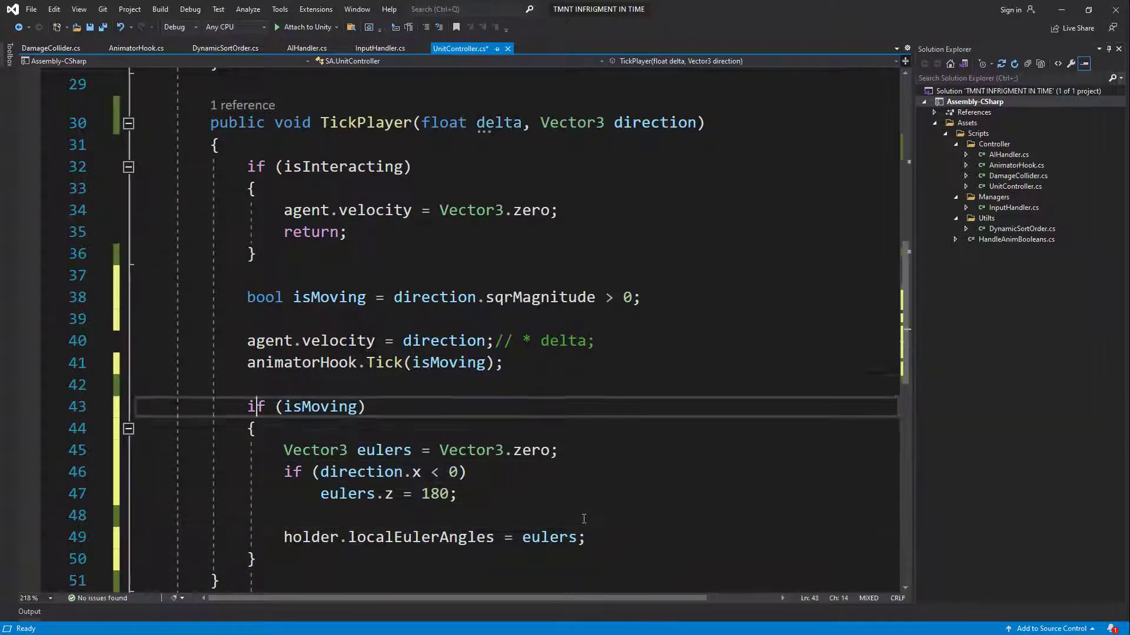
key(Up)
key(Up)
key(Home)
key(Return)
key(Down)
key(Delete)
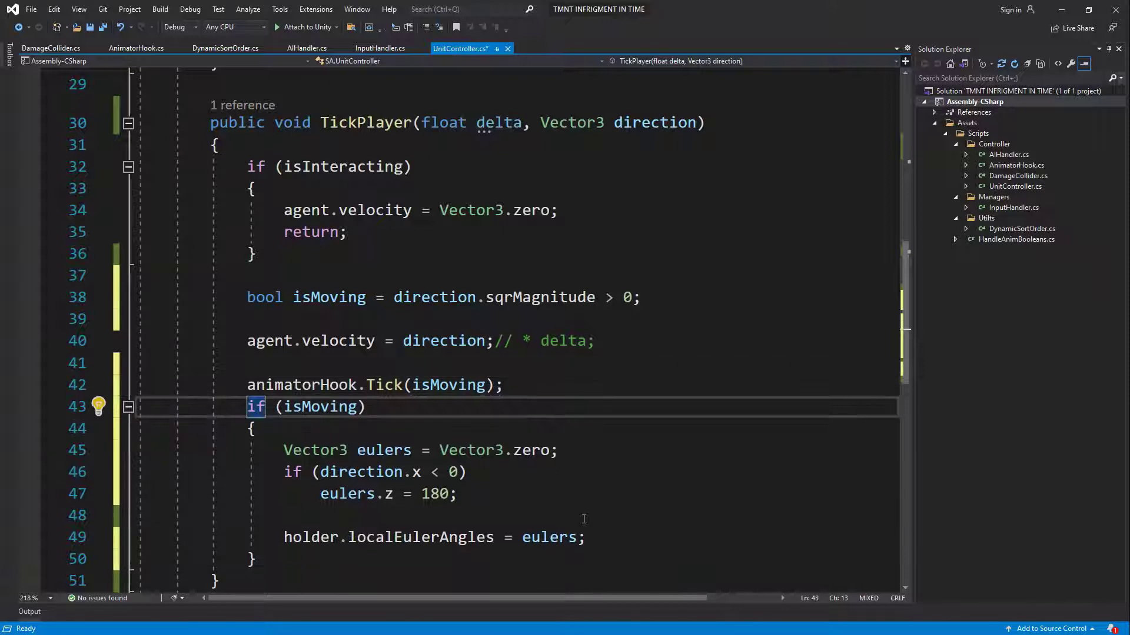
key(Return)
key(ctrl+s)
scroll(647, 353, down, 4)
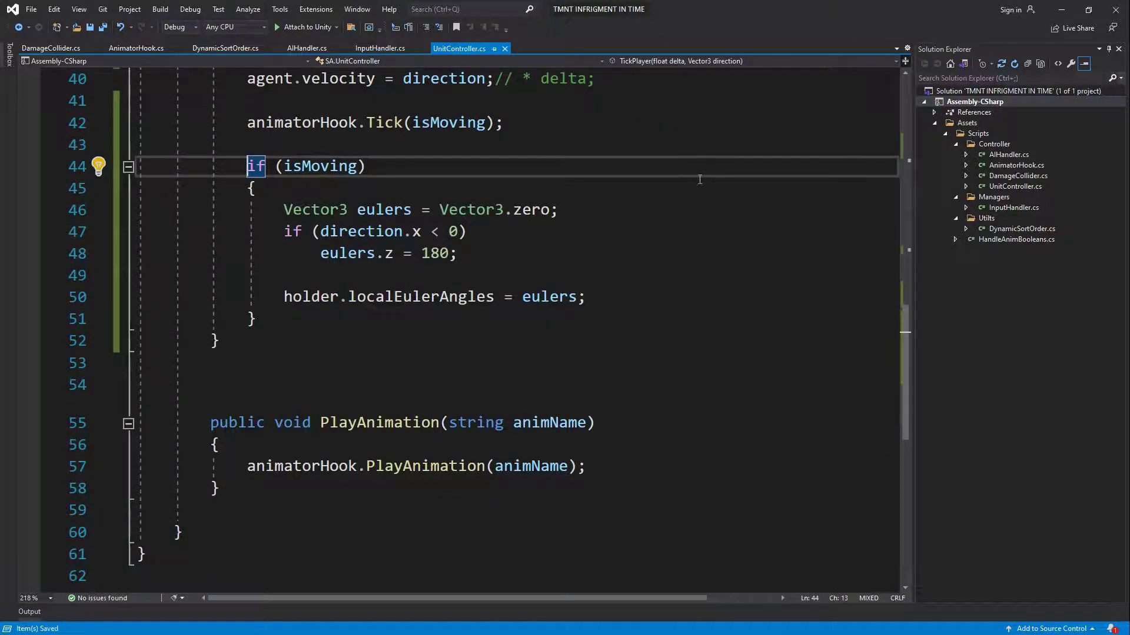
click(1061, 9)
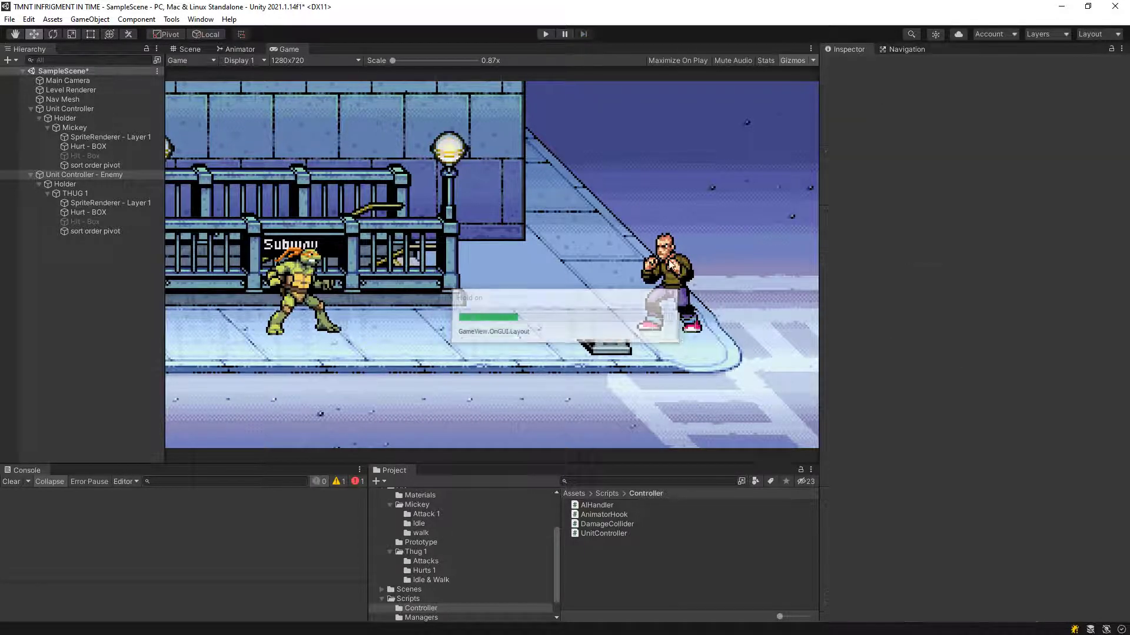
click(542, 36)
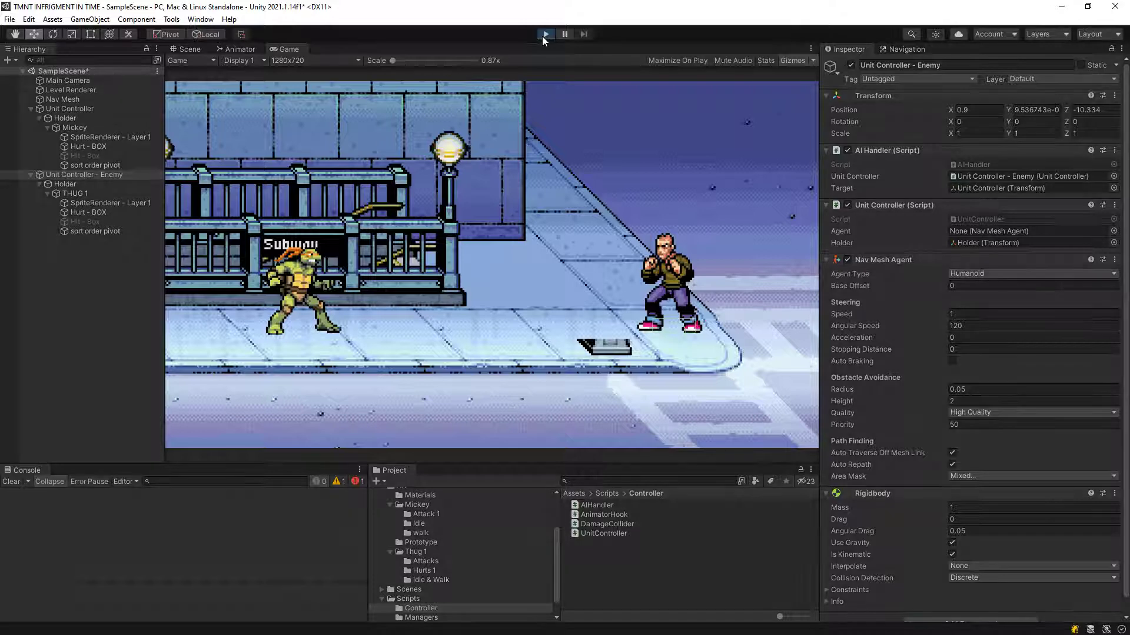
click(582, 273)
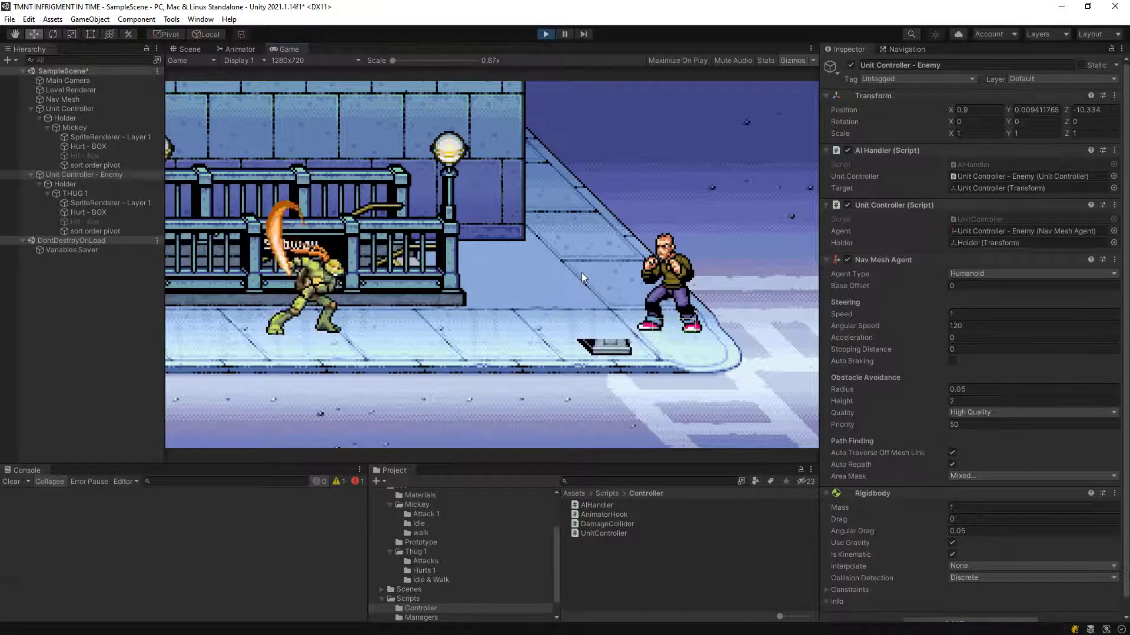
click(582, 274)
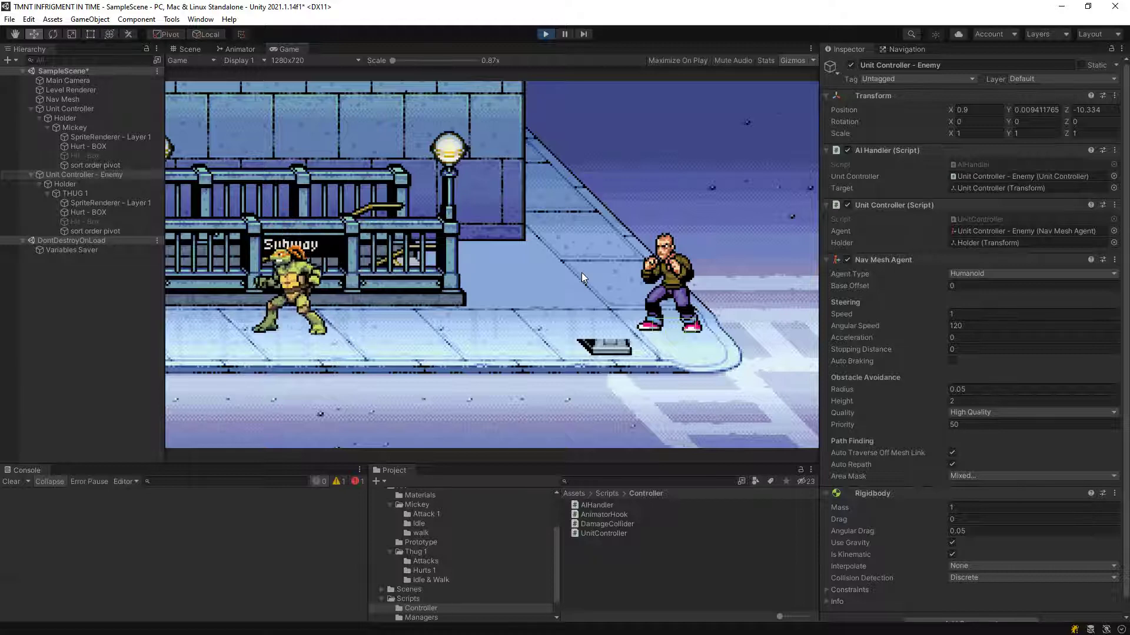
click(581, 273)
click(581, 274)
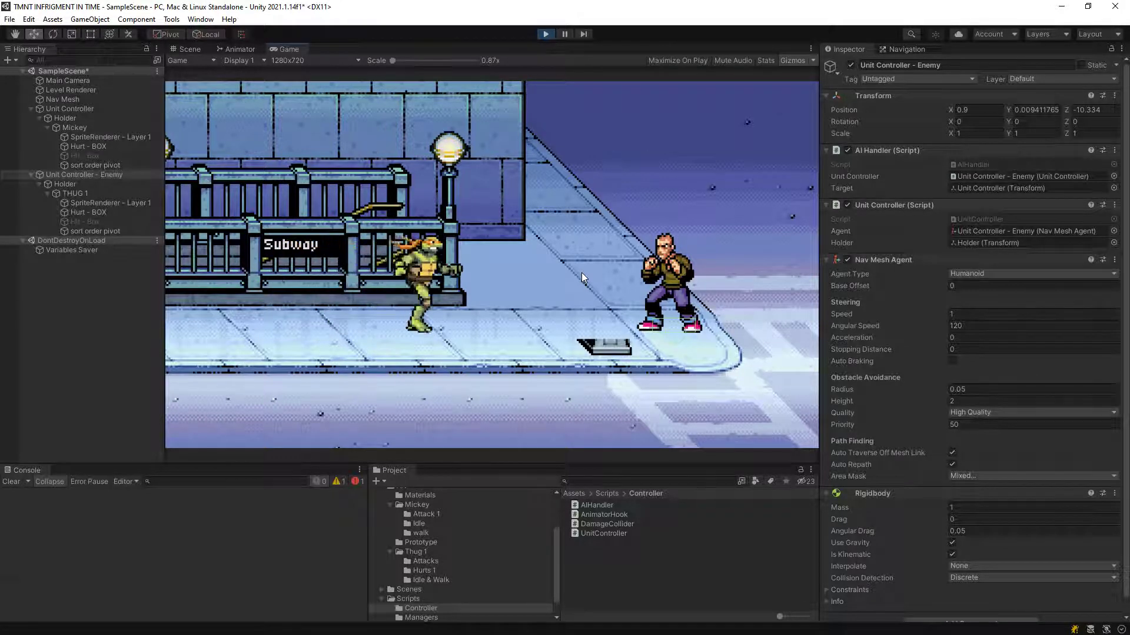
click(581, 273)
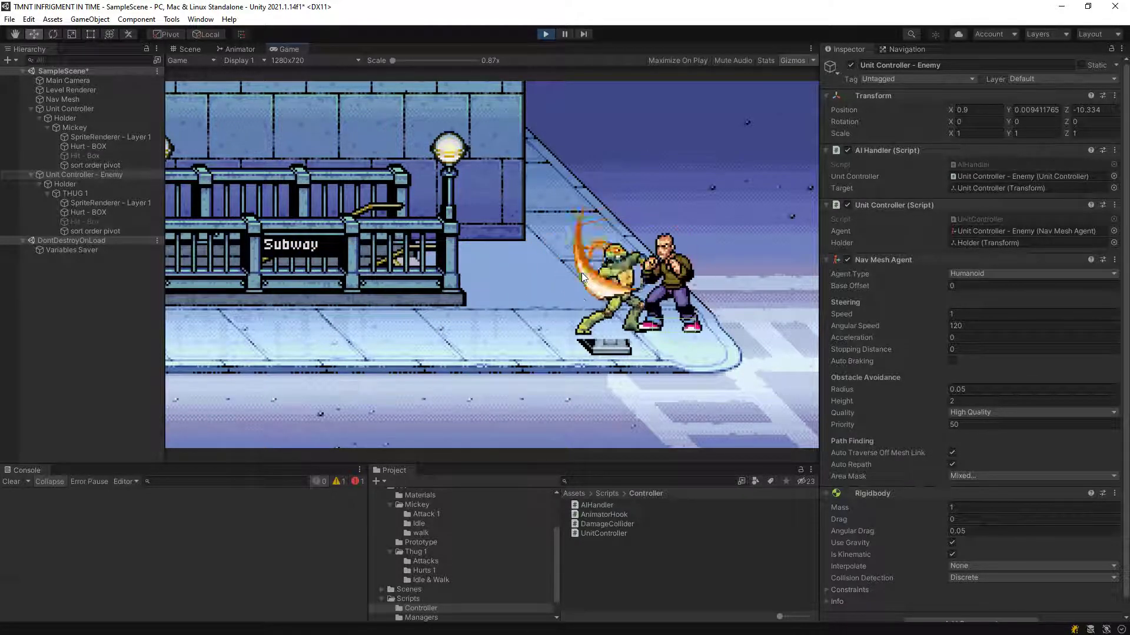
click(581, 273)
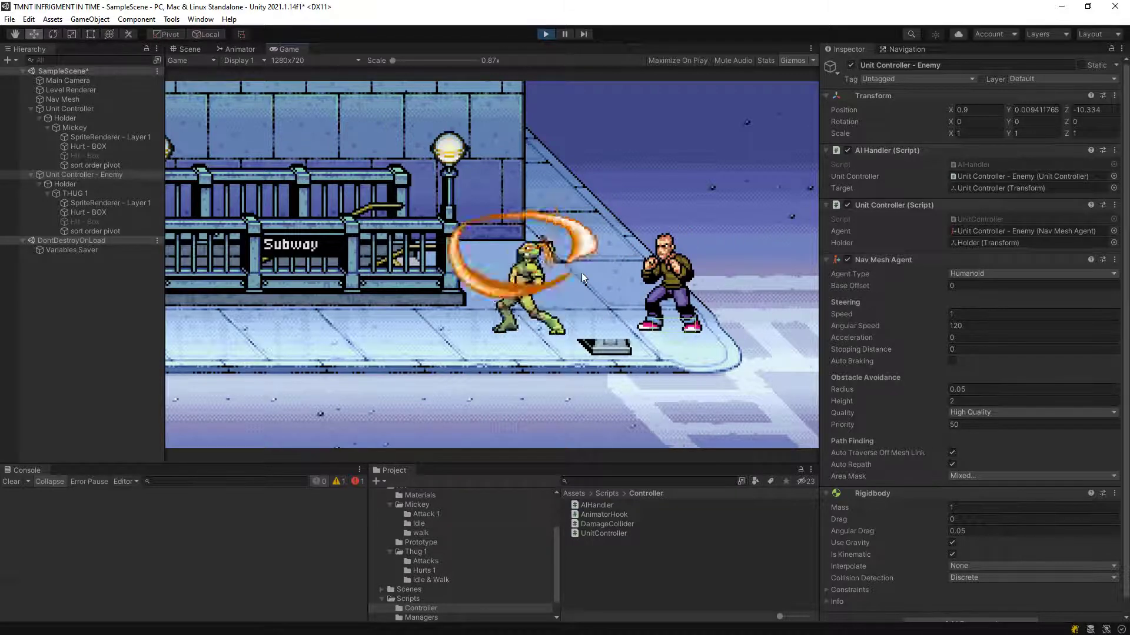
click(581, 273)
click(581, 273)
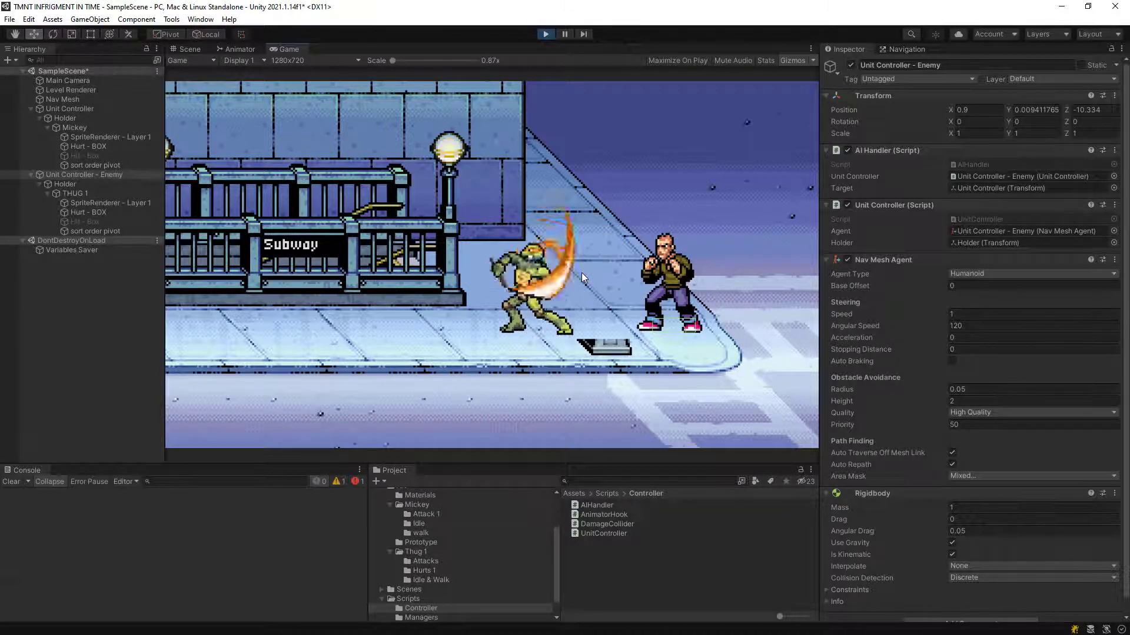
click(545, 33)
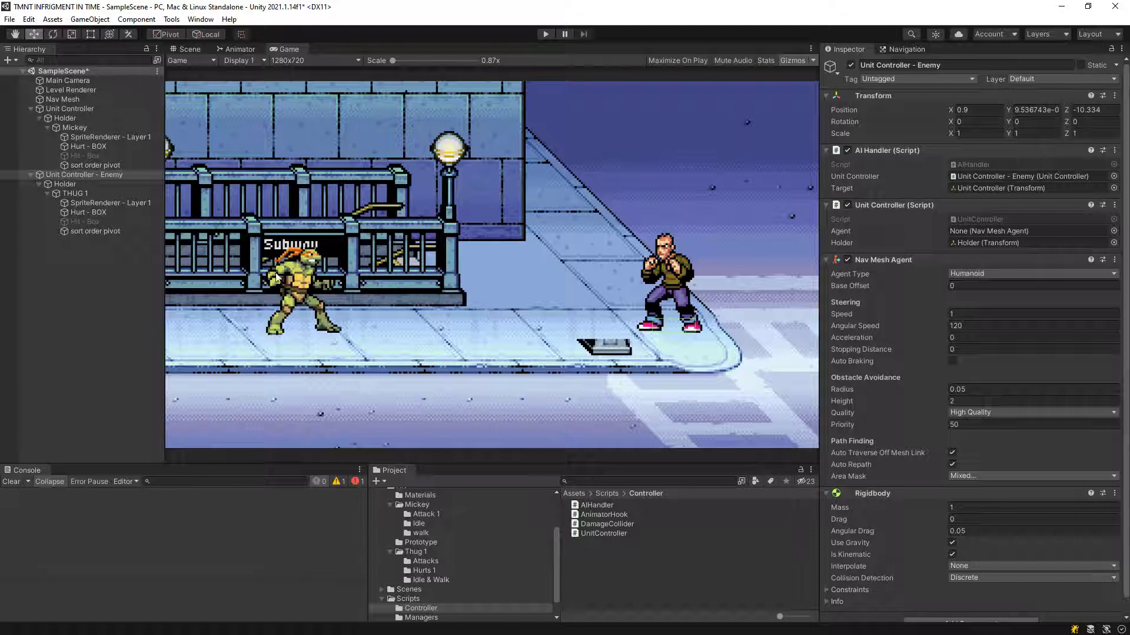
click(96, 272)
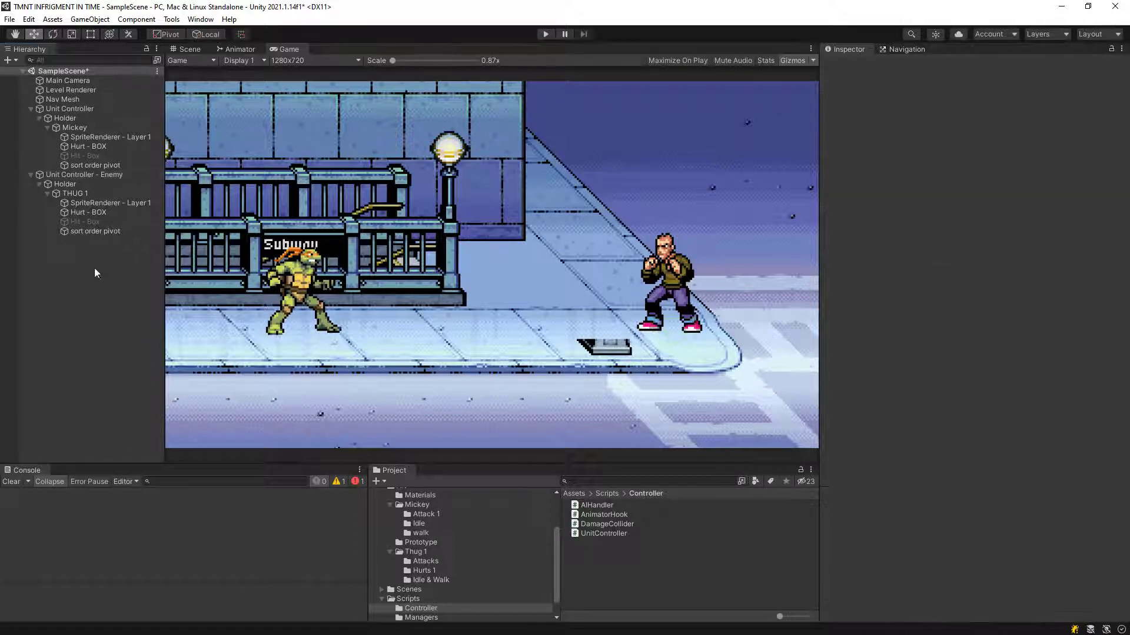
Save the scene and open Mickey's attack 1 clip in the Animation window with recording on.
key(ctrl+s)
click(78, 127)
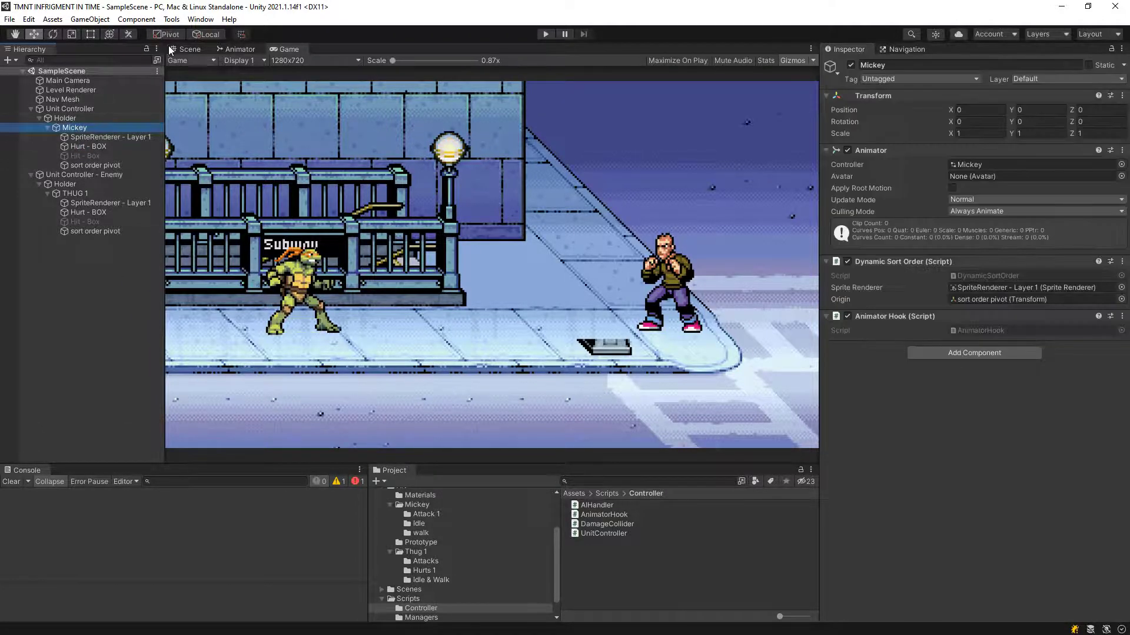
click(209, 20)
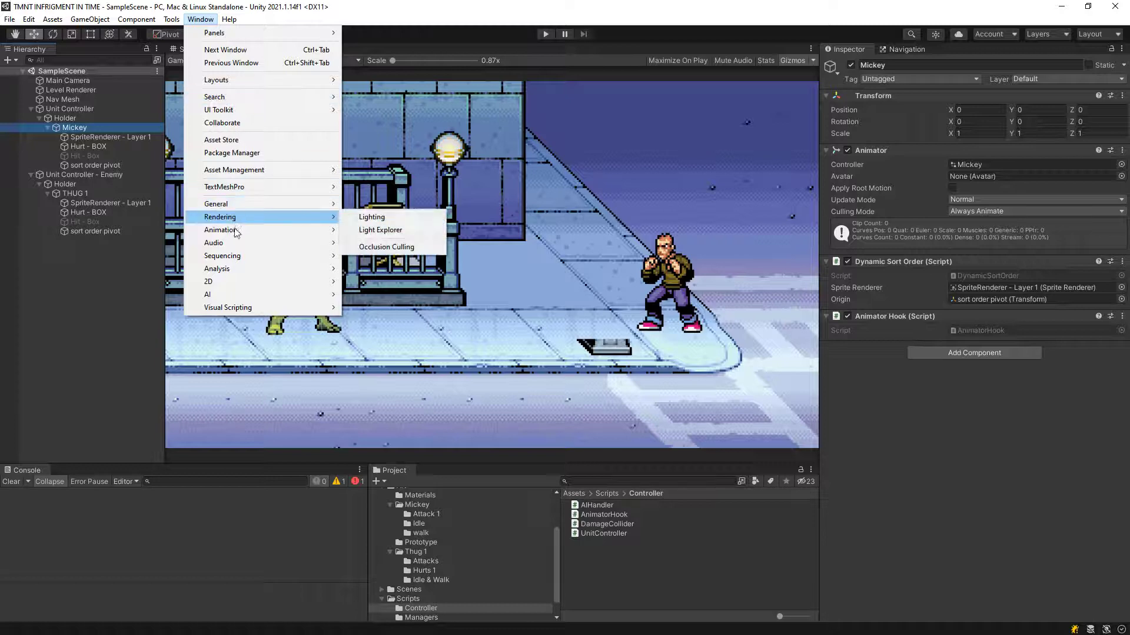
mouse_move(241, 230)
click(367, 230)
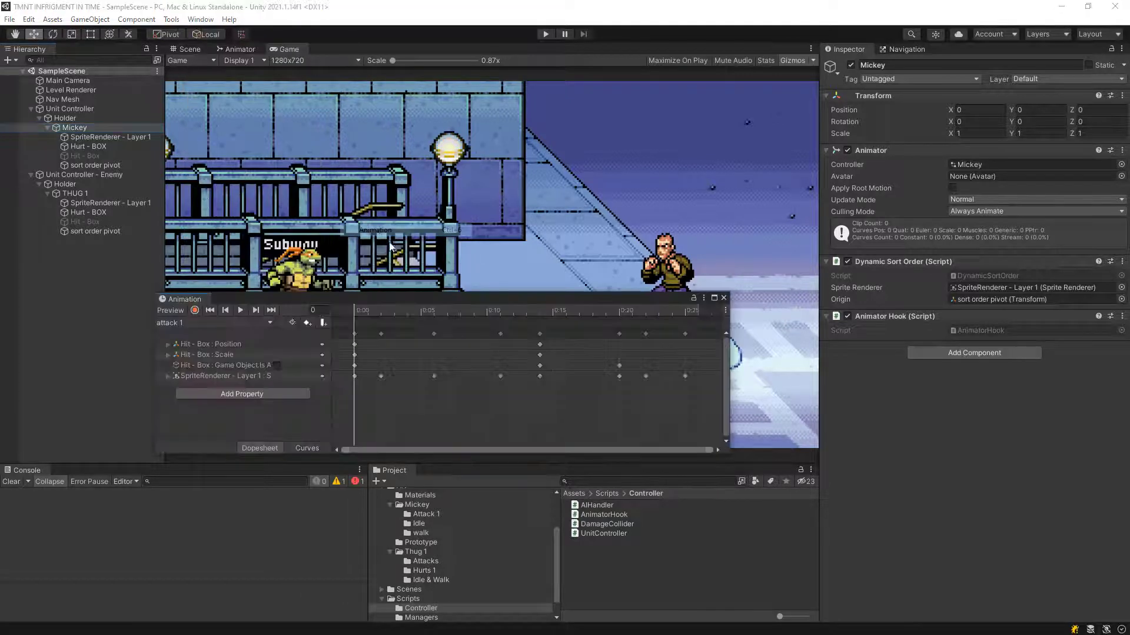
click(194, 311)
In the Scene view, record a position key nudging Mickey slightly right mid-swing.
click(184, 50)
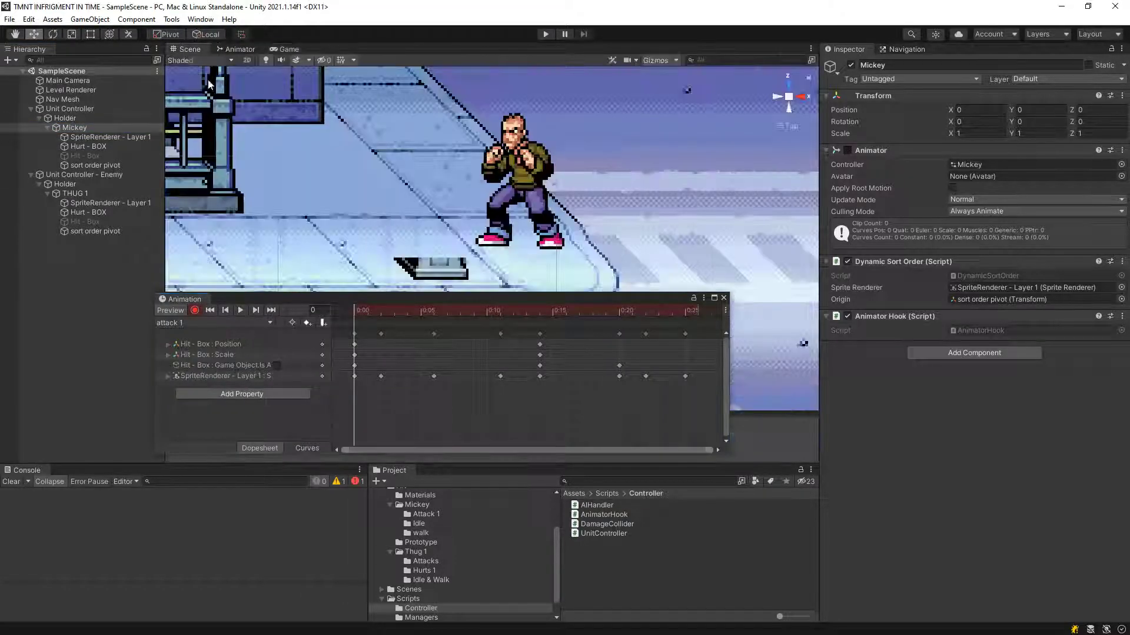
middle_drag(358, 207, 425, 152)
click(361, 312)
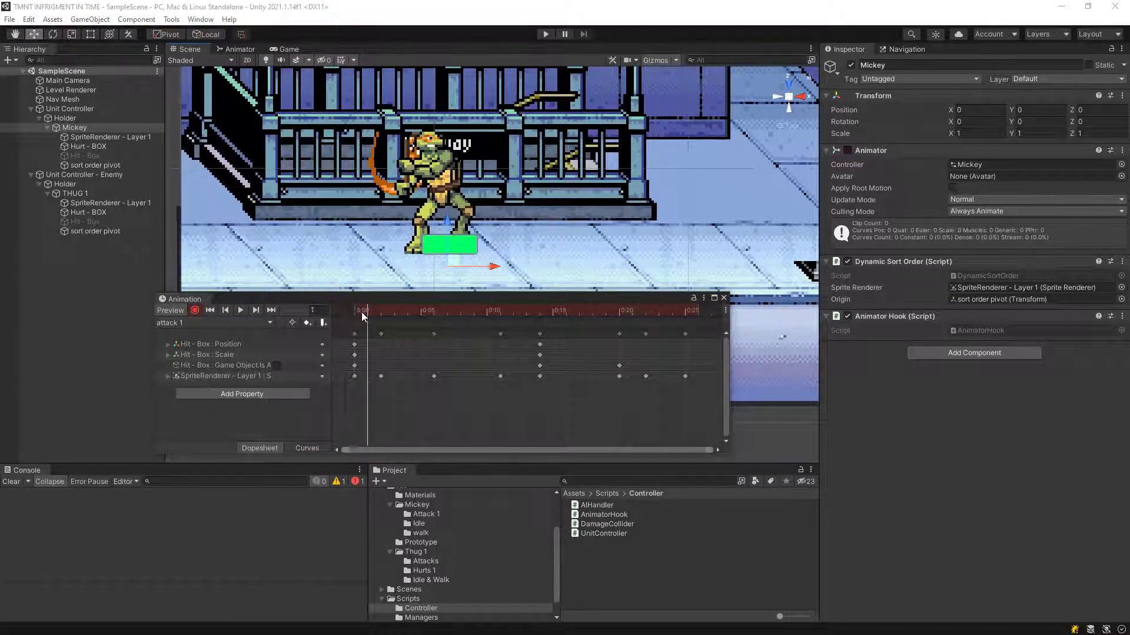
click(380, 312)
drag(411, 327, 540, 338)
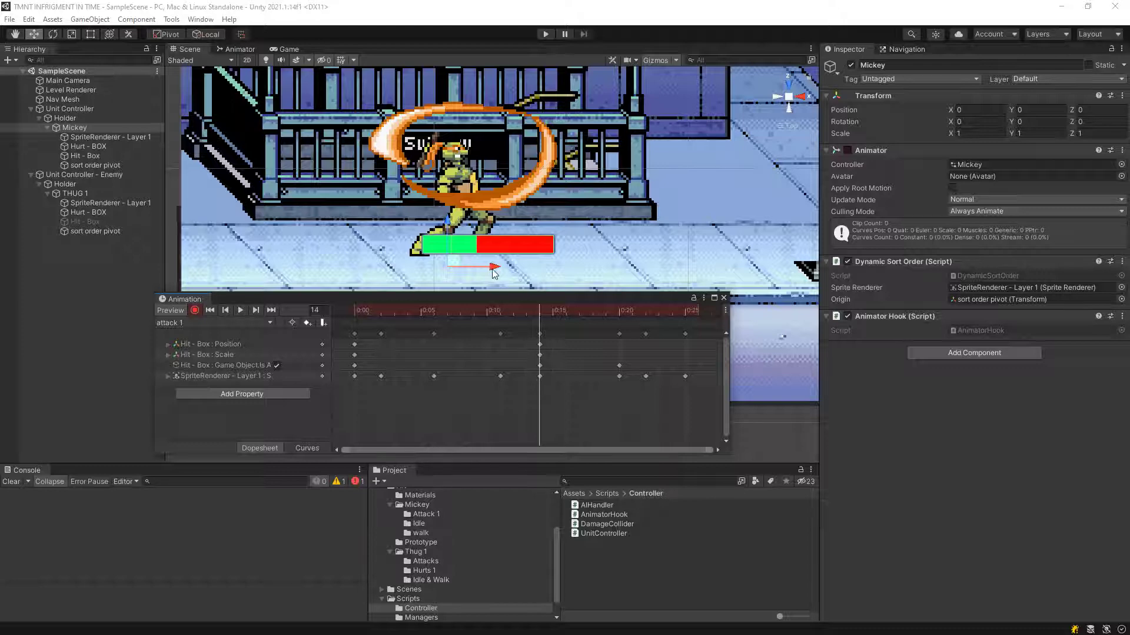
drag(482, 273, 504, 274)
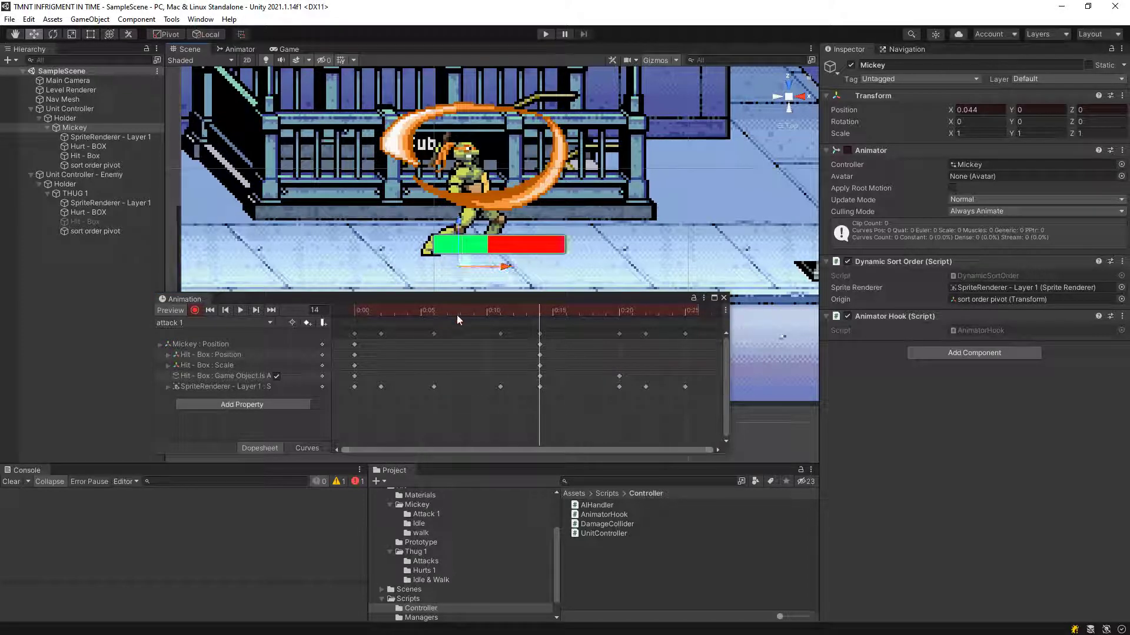
Set Mickey's X position to 0 at frame 6.
click(446, 313)
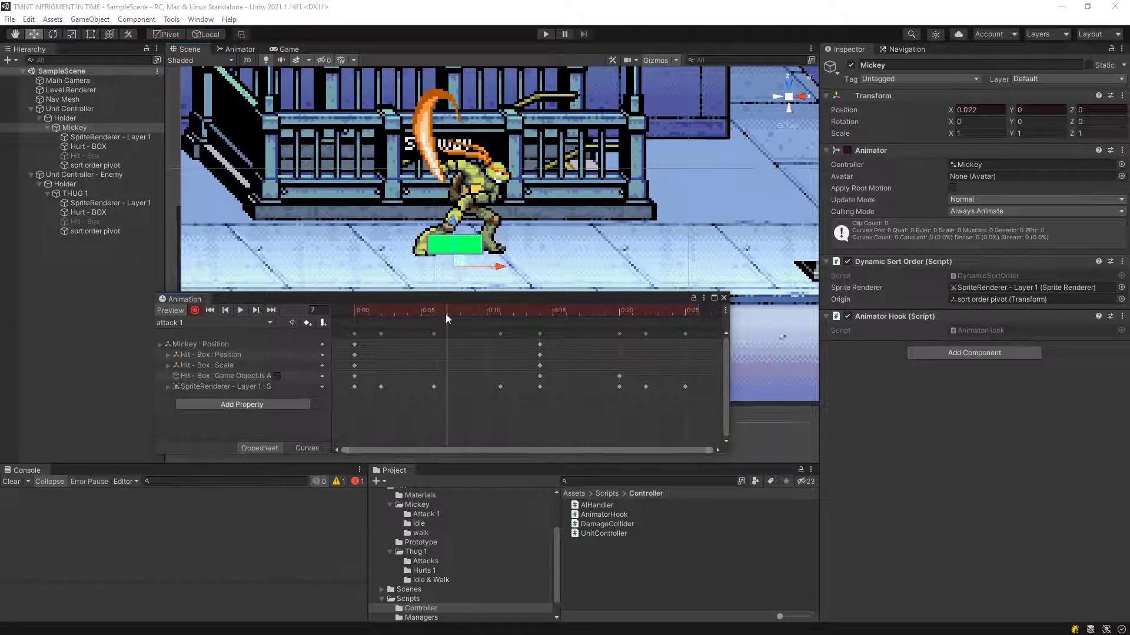
click(987, 111)
text(0)
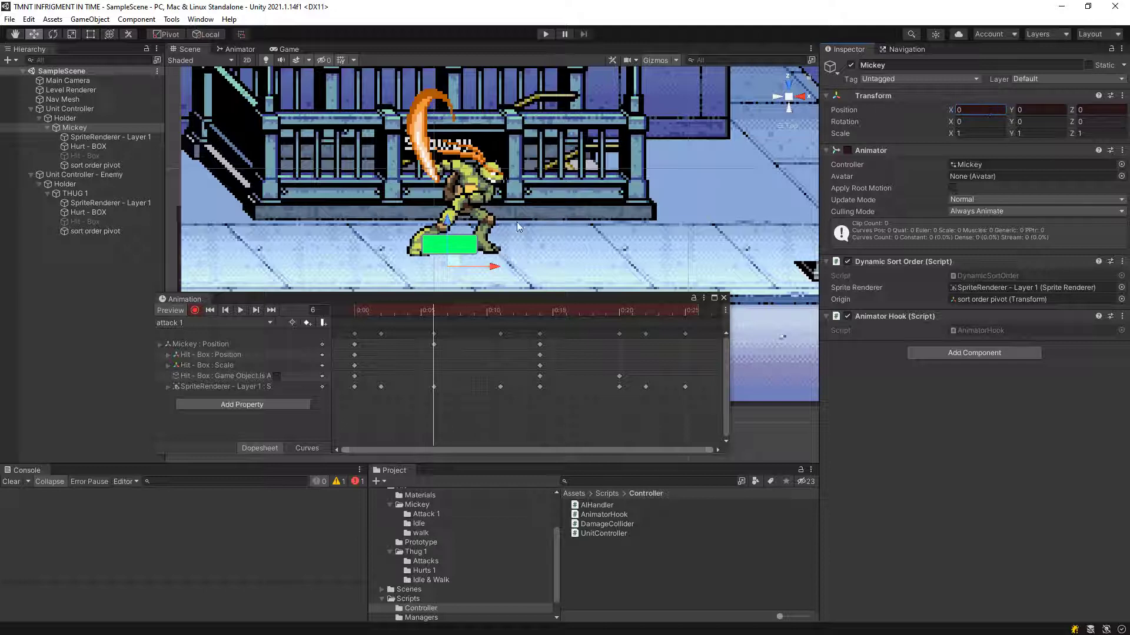
drag(365, 310, 443, 349)
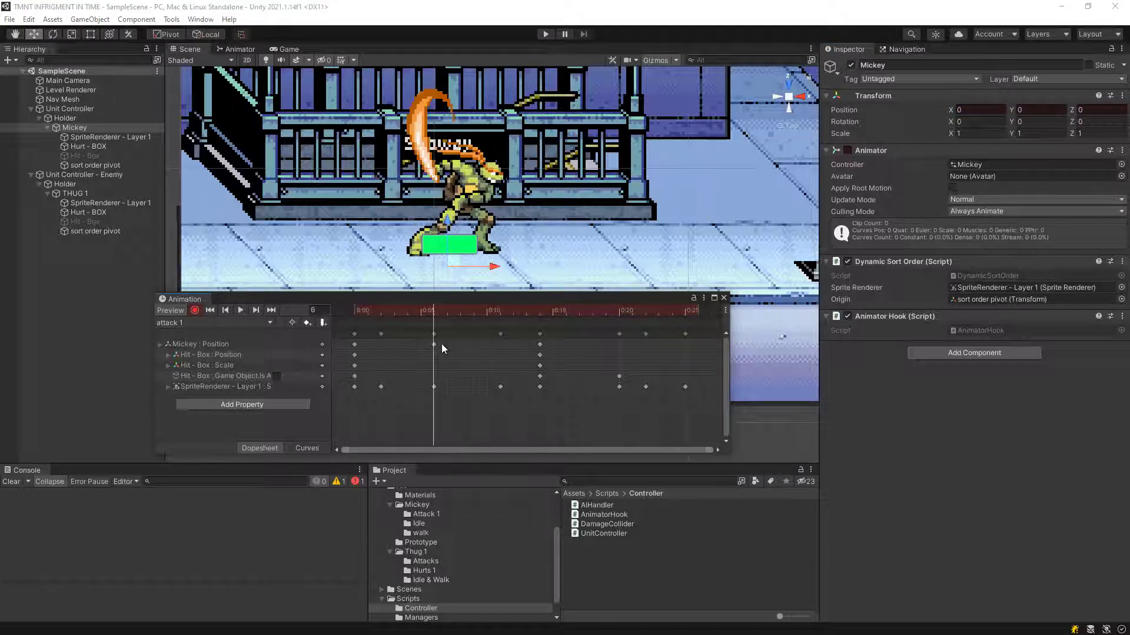
Preview the attack 1 clip by playing and scrubbing it, then rewind to frame 0.
mouse_move(523, 356)
mouse_down()
mouse_move(274, 355)
mouse_move(213, 328)
mouse_up()
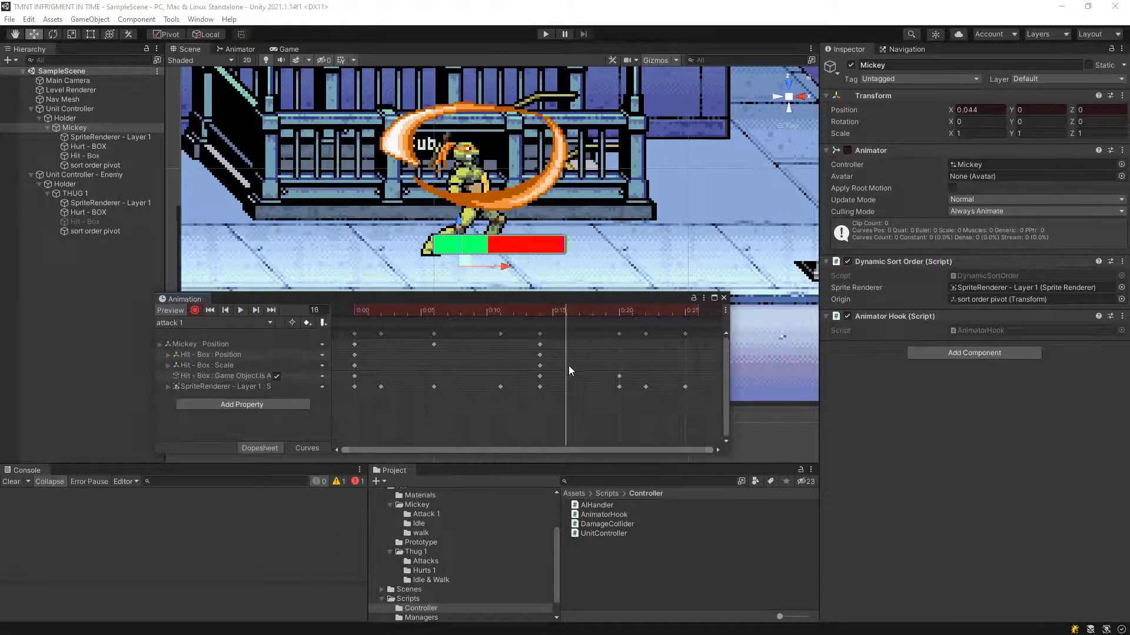
click(239, 309)
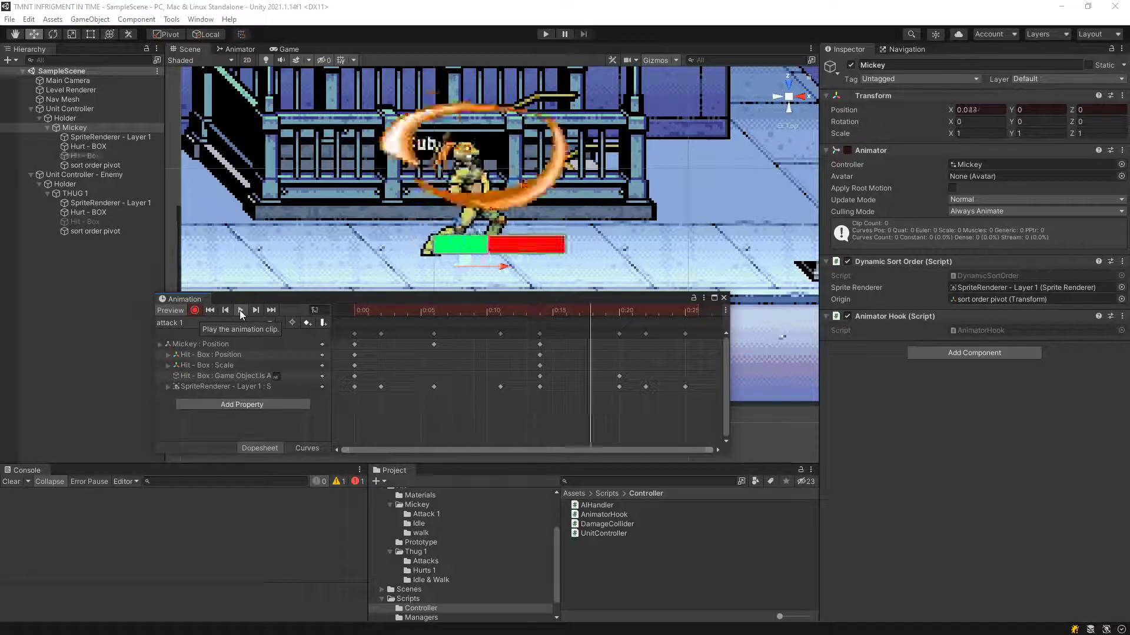
click(238, 309)
mouse_move(370, 328)
mouse_down()
mouse_move(636, 352)
mouse_move(664, 394)
mouse_move(657, 406)
mouse_up()
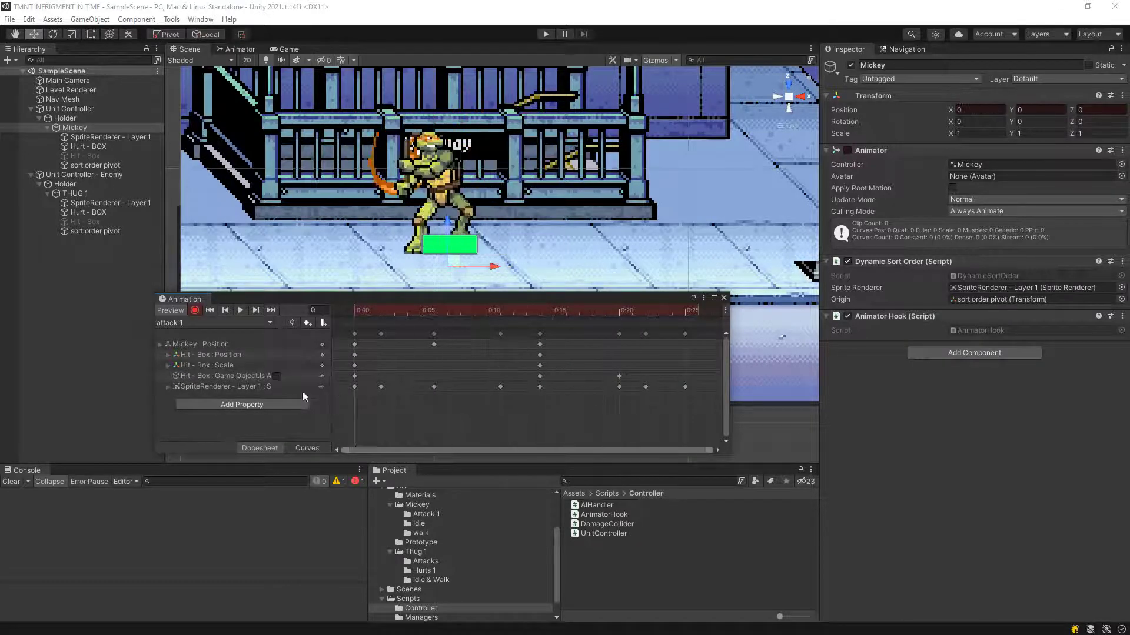
drag(459, 423, 312, 419)
In Curves view, set both tangents of the Hit - Box Position keys to Linear.
click(310, 449)
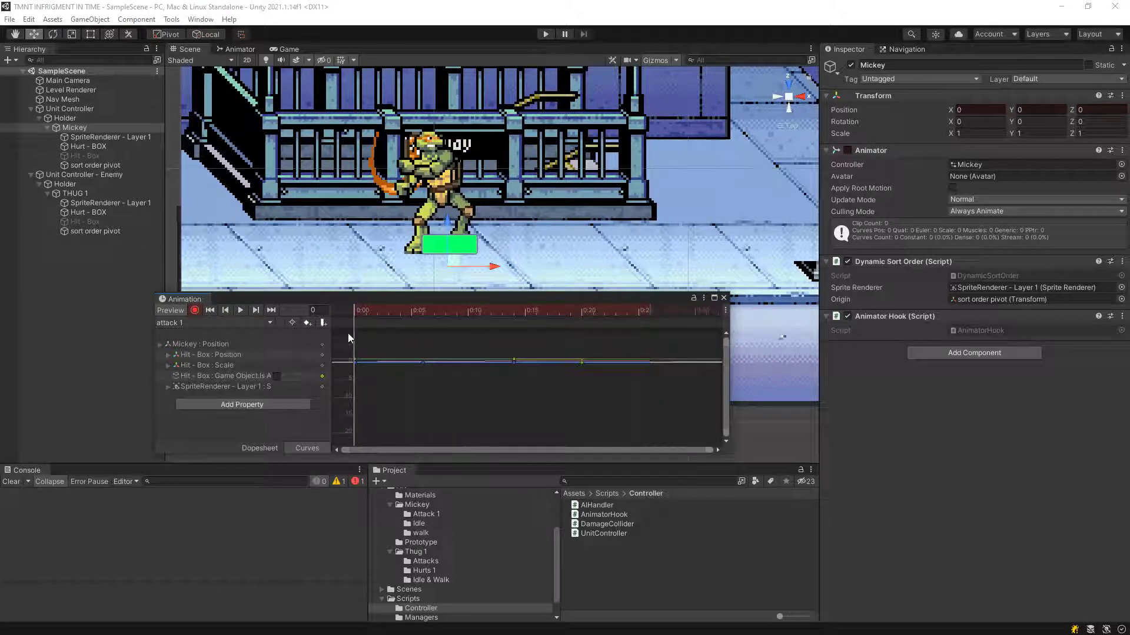
drag(348, 338, 610, 389)
click(245, 357)
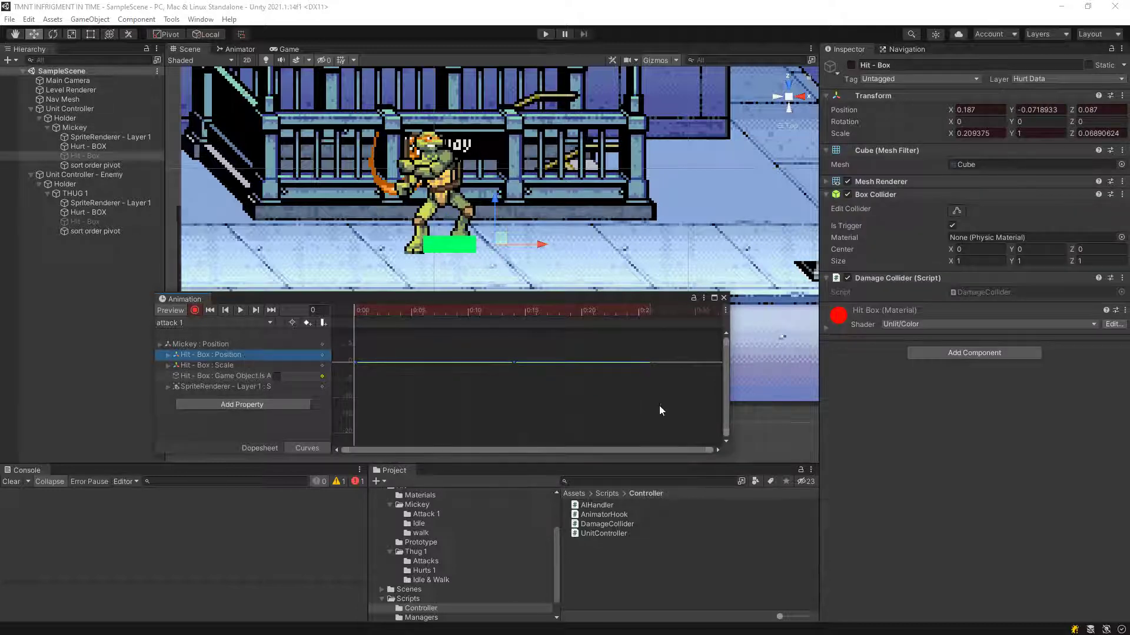
drag(659, 406, 353, 341)
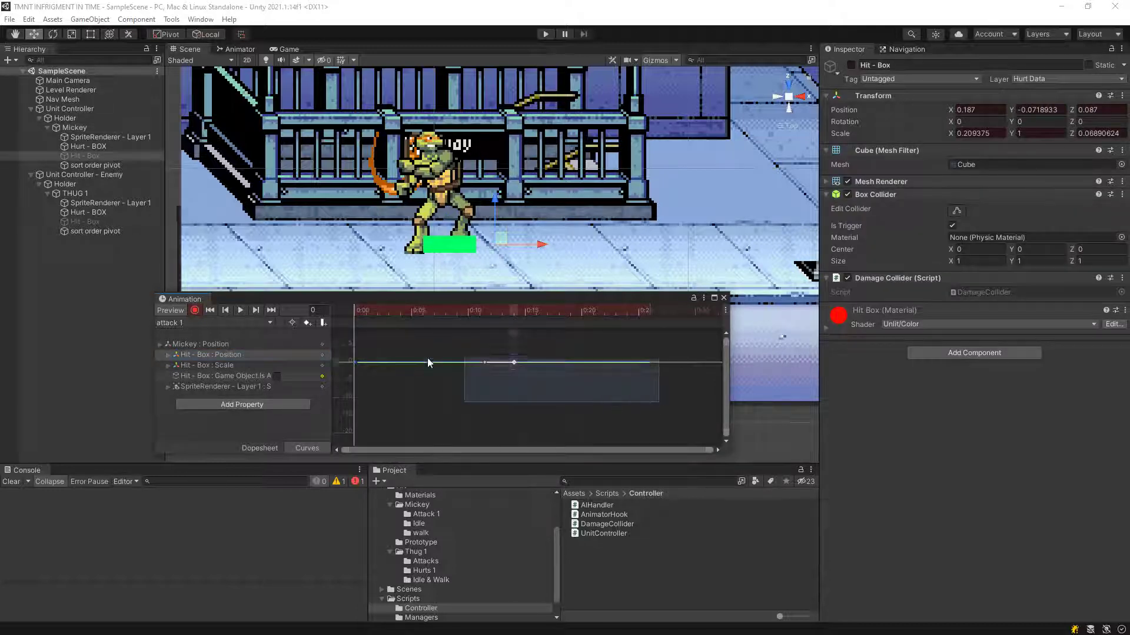
right_click(510, 364)
mouse_move(582, 486)
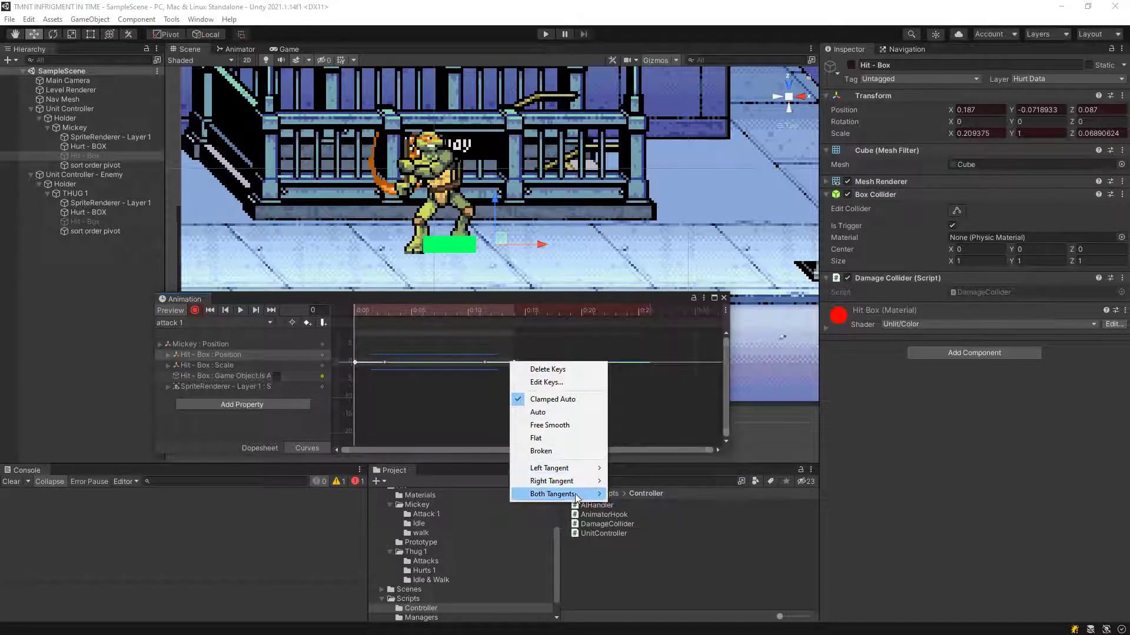
click(656, 510)
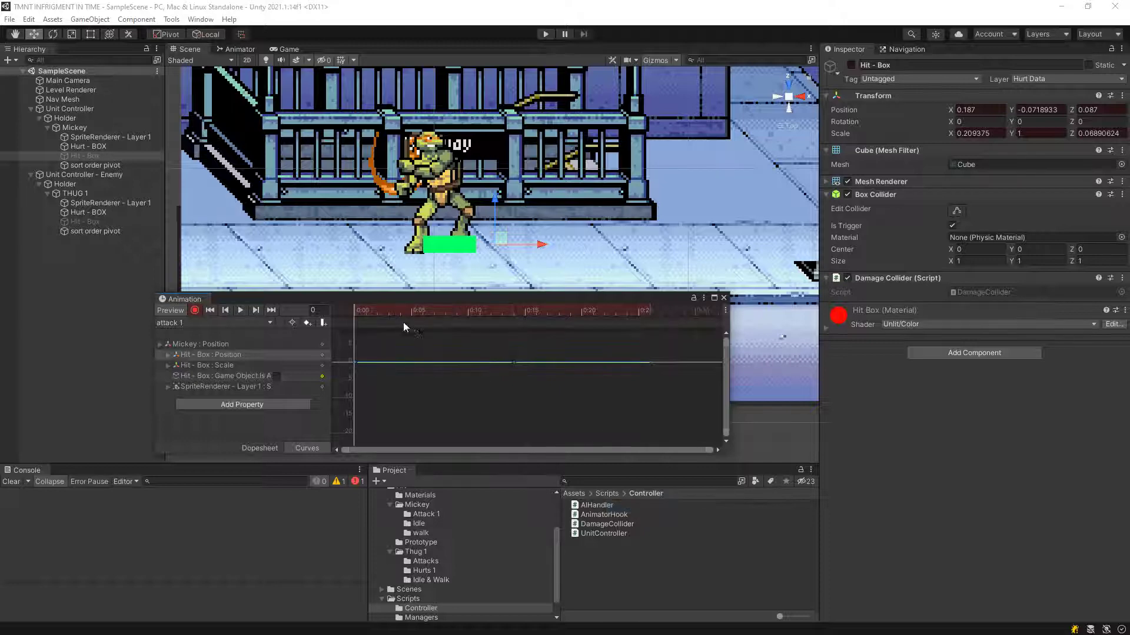
Preview the clip, close the Animation window, and return to the Game view.
click(242, 311)
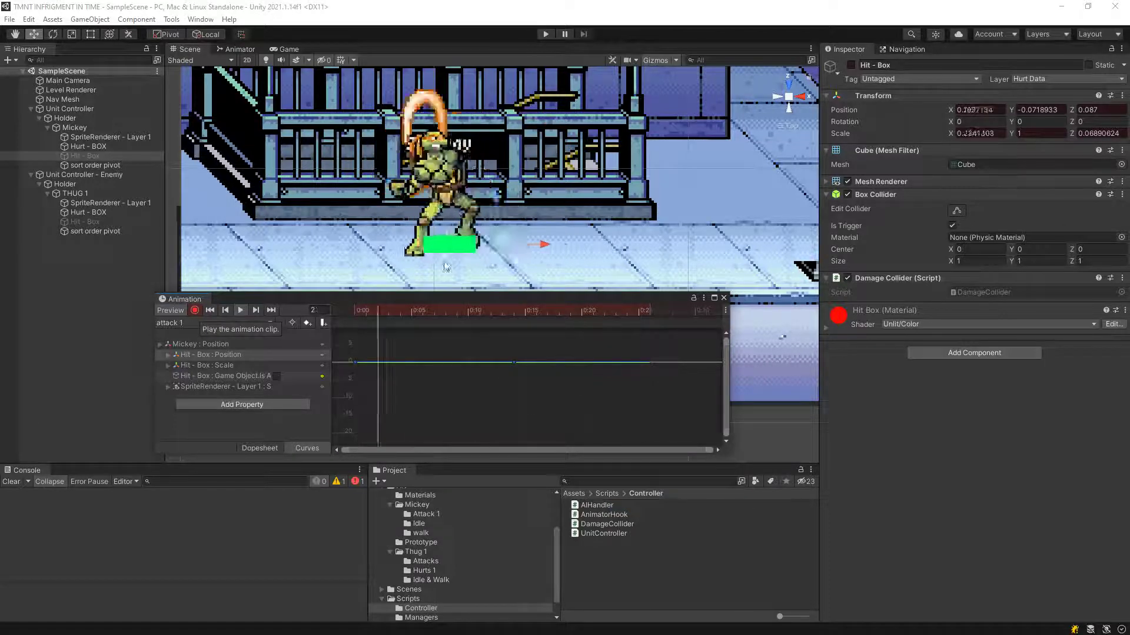
click(240, 311)
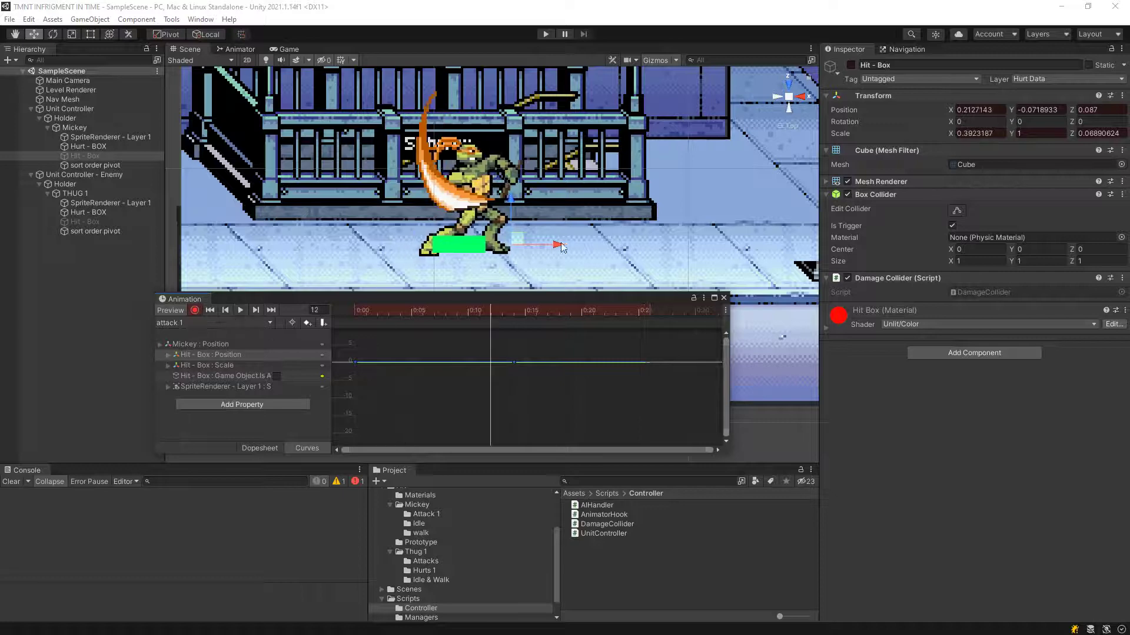
click(723, 298)
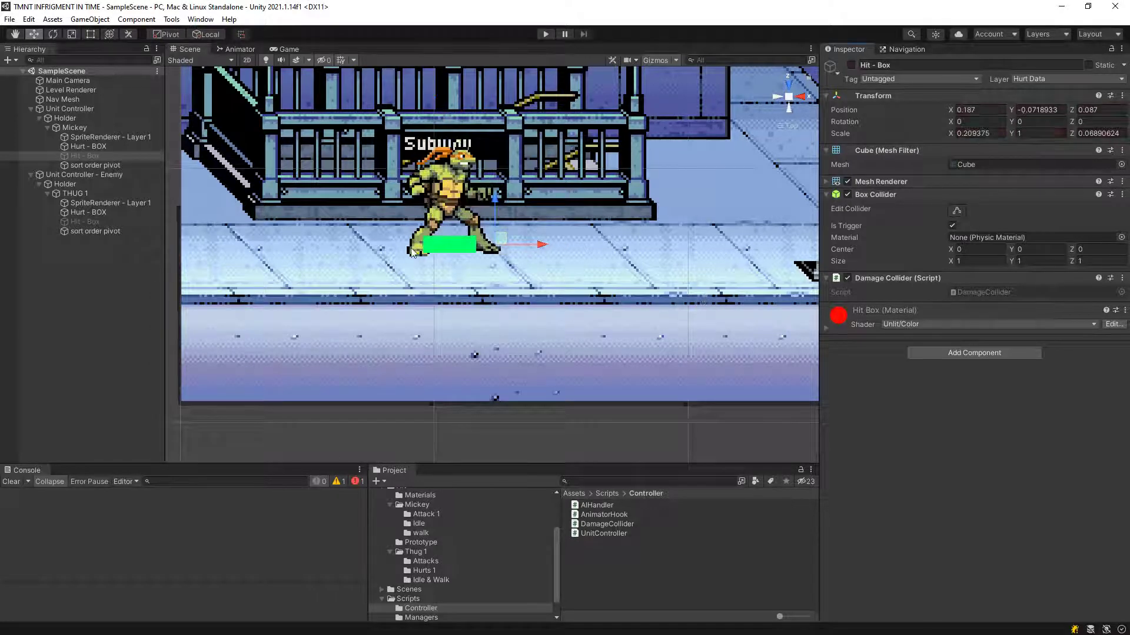
click(73, 434)
click(286, 50)
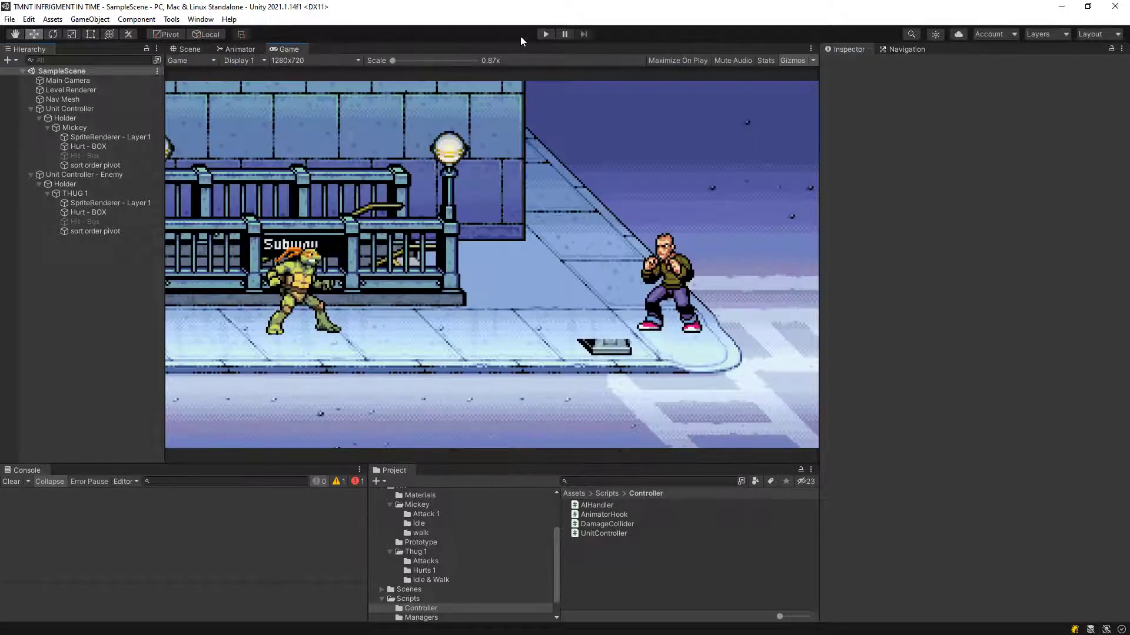
Enter Play Mode and test Mickey's sword slash while walking right and left past the Subway sign.
click(545, 34)
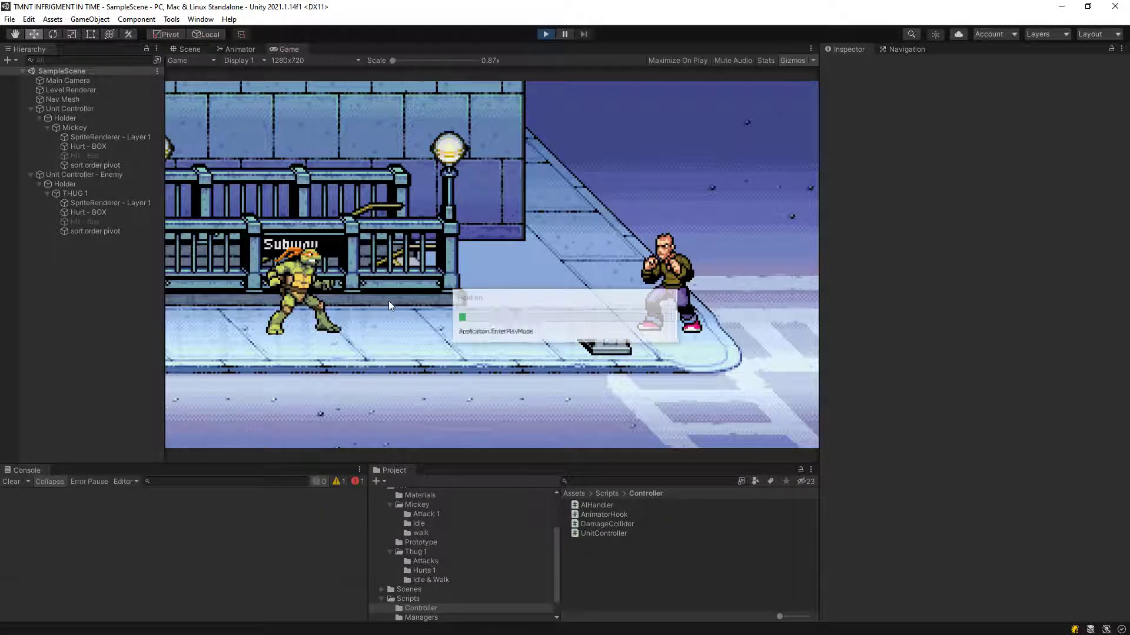
key(j)
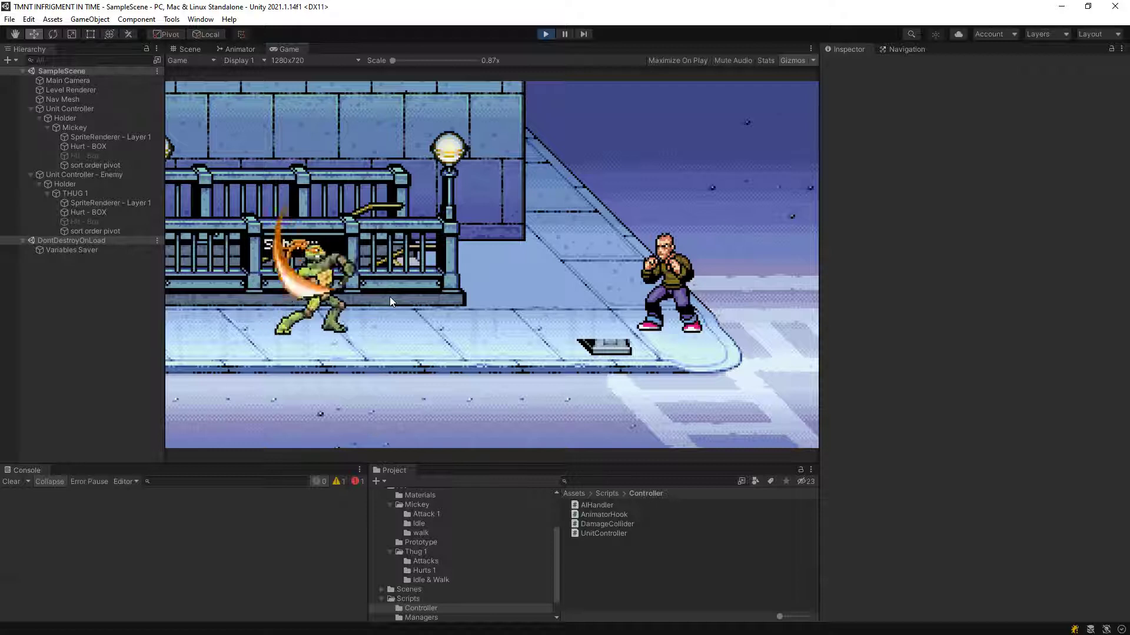
key(d)
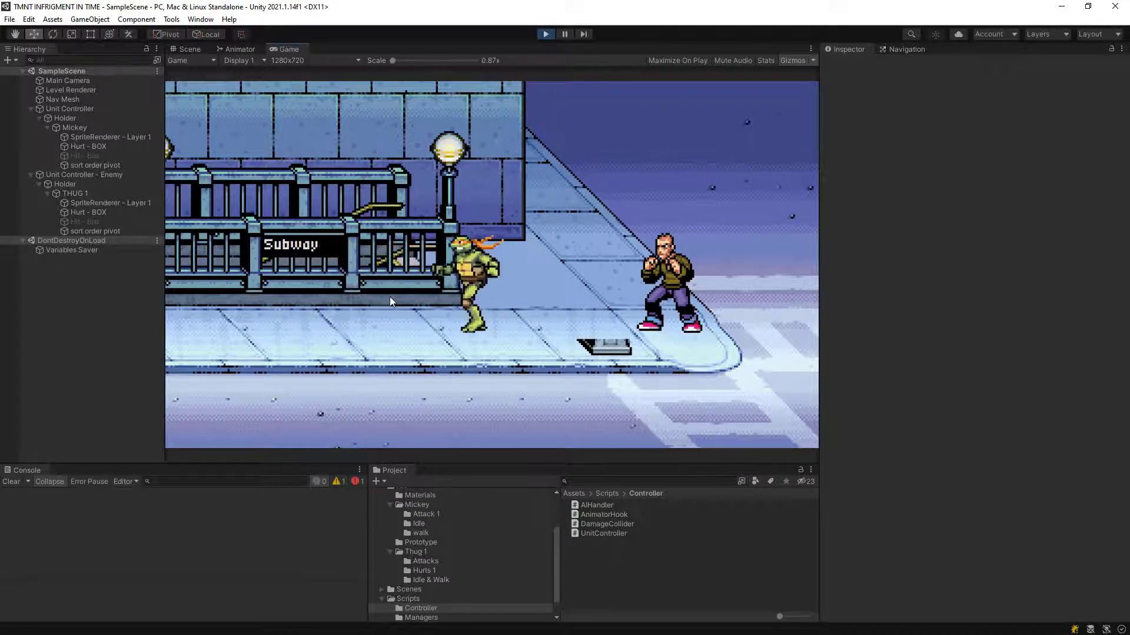
key(a)
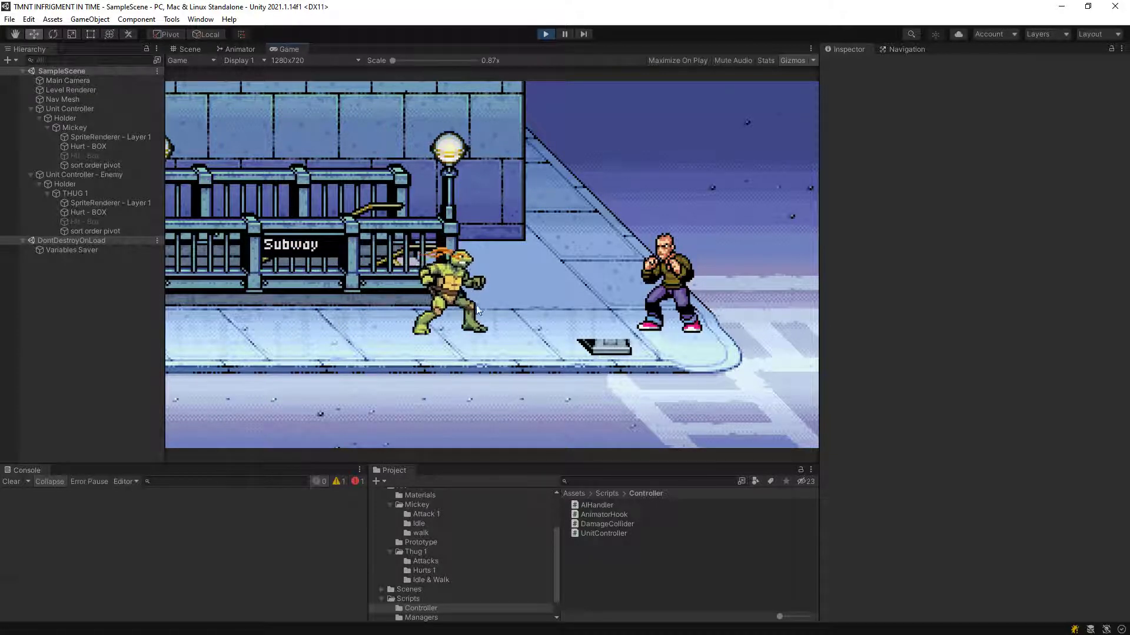
key(j)
key(j)
key(j)
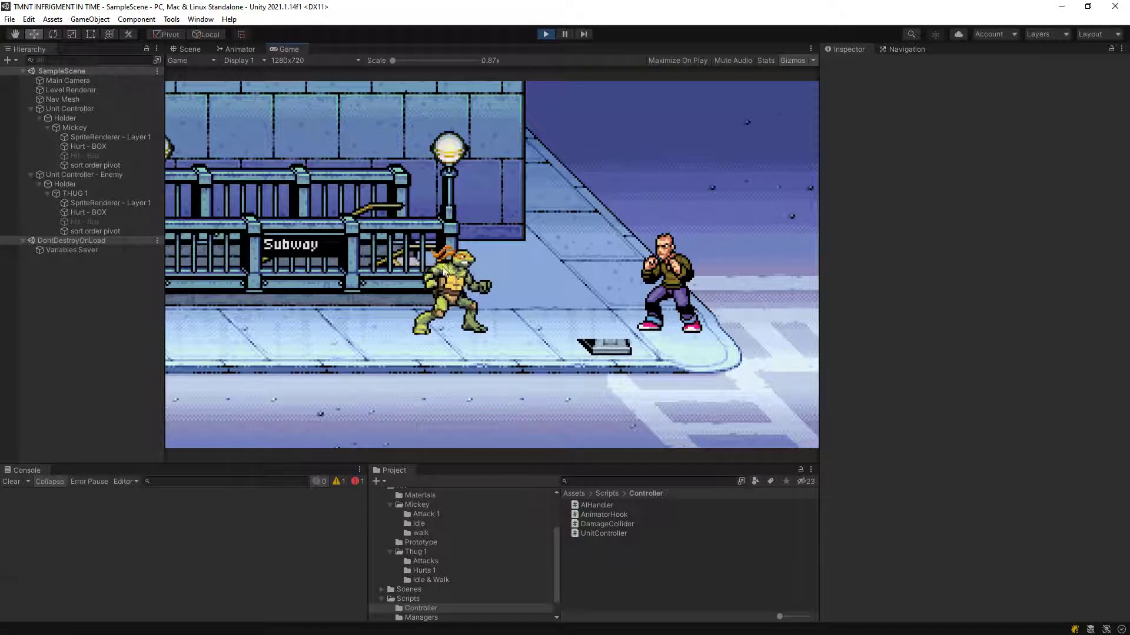
Test the nunchuck swing attacks several times near the thug, then switch back to Visual Studio.
key(j)
key(j)
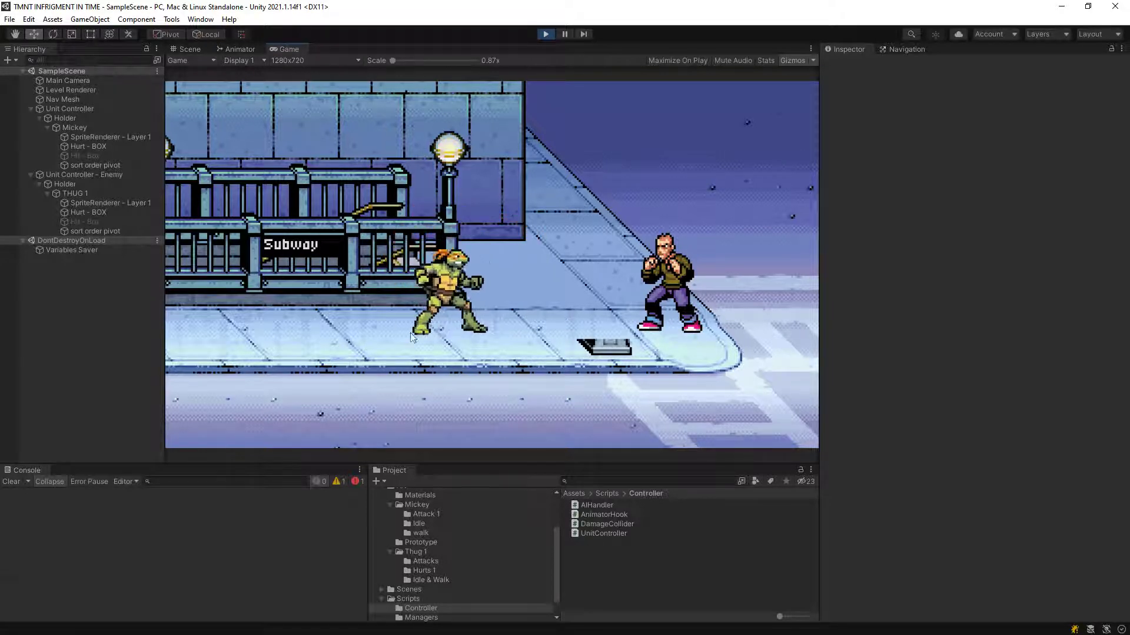
key(j)
key(j)
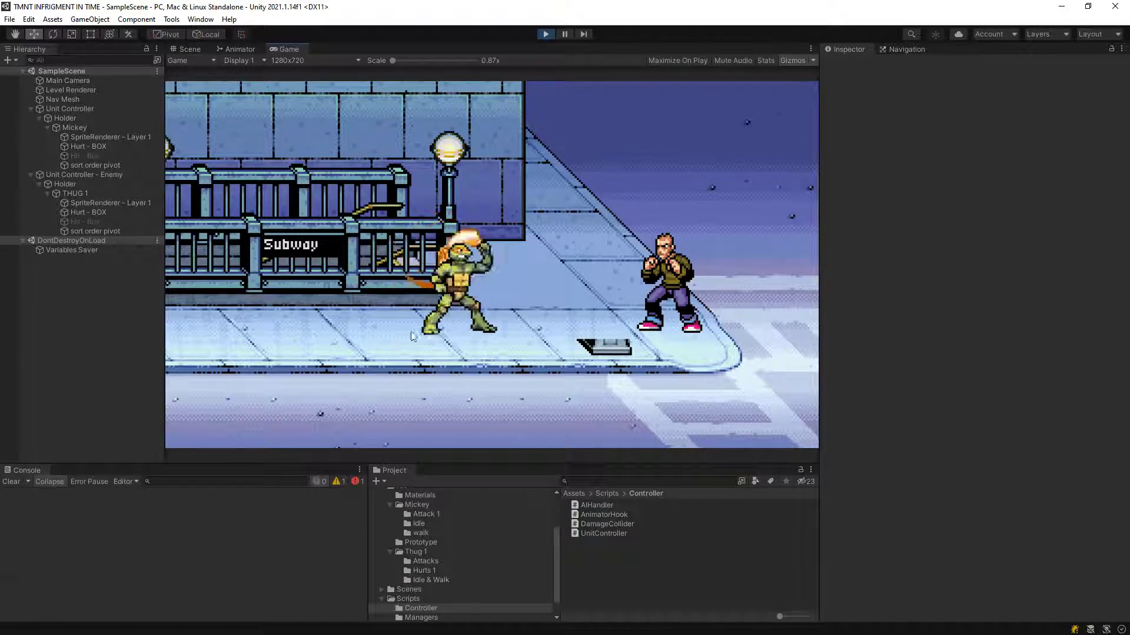
key(j)
key(a)
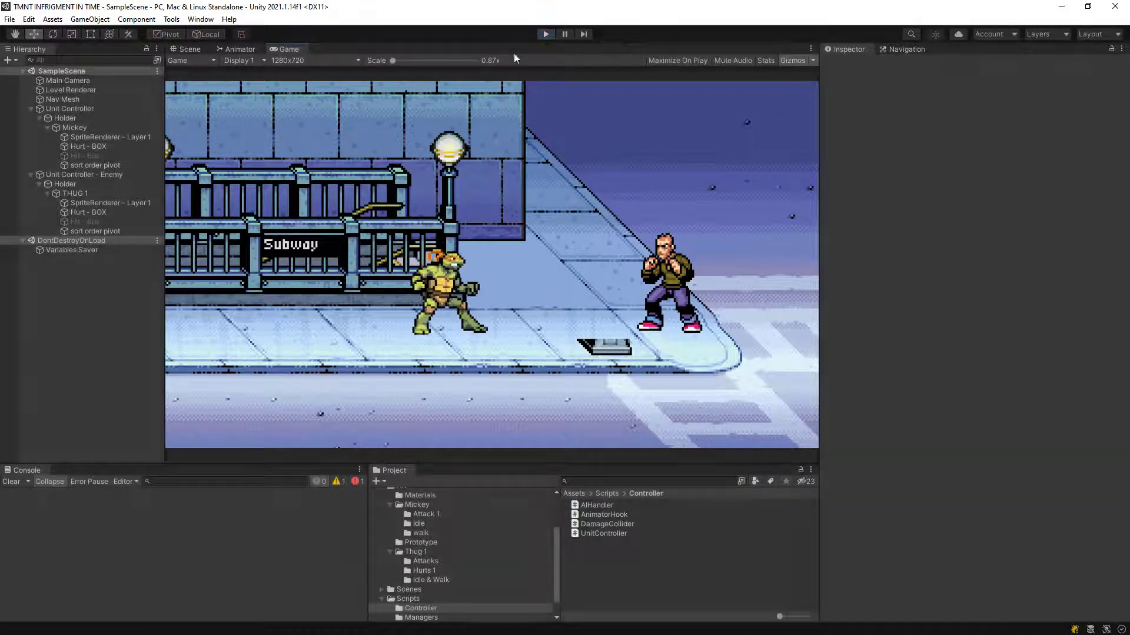
key(alt+Tab)
In AnimatorHook.cs, declare a public Vector3 deltaPosition field and save the script.
click(403, 231)
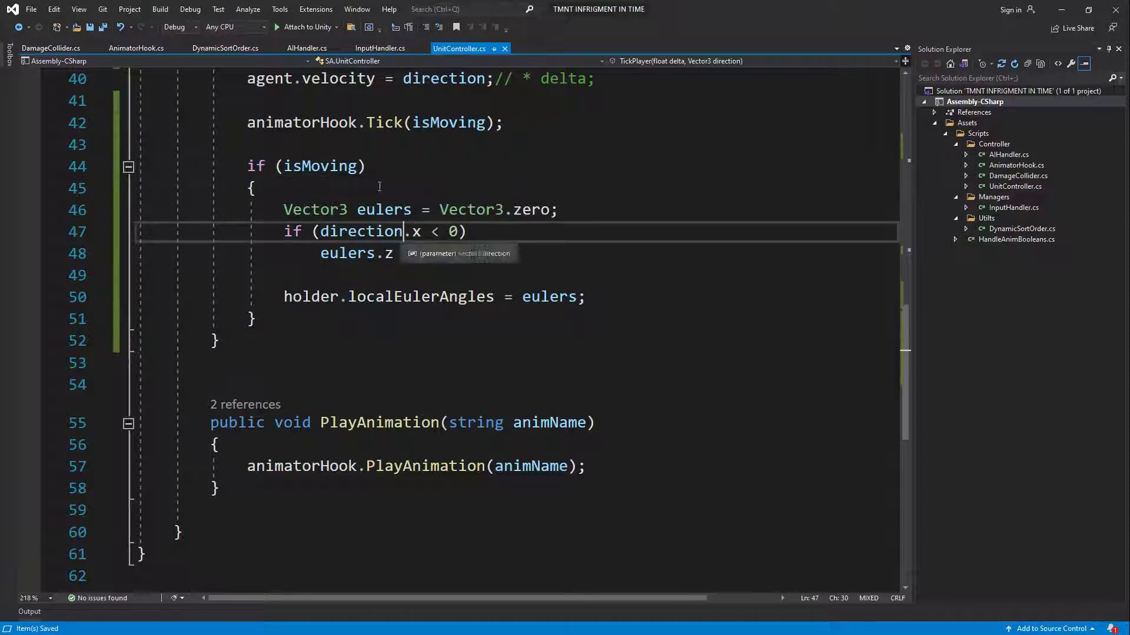
click(135, 48)
scroll(354, 240, up, 3)
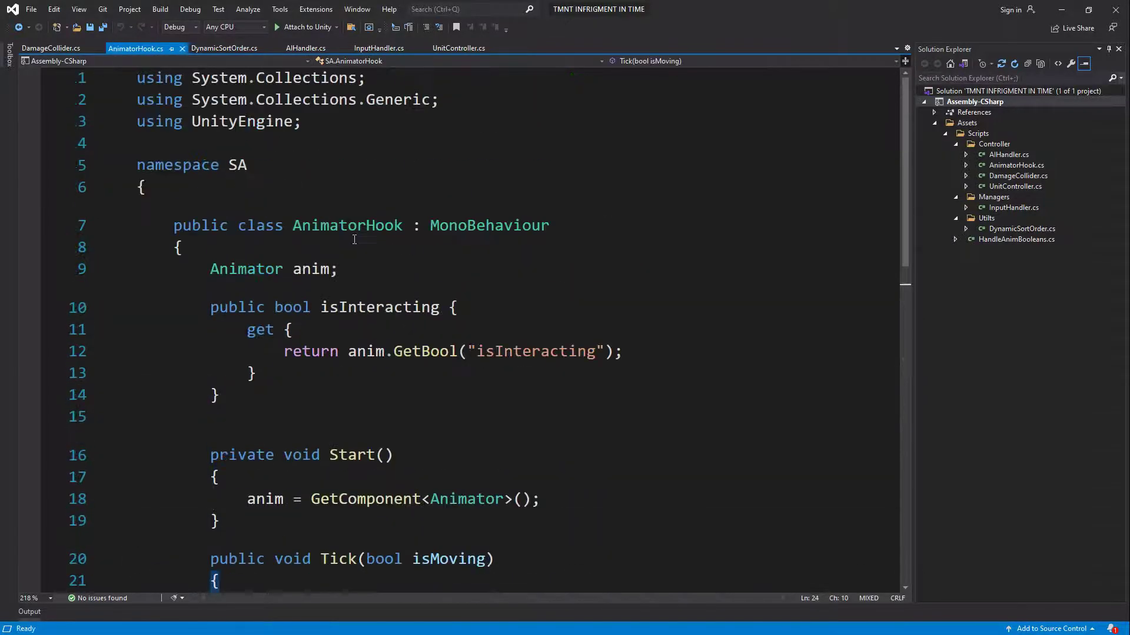
click(525, 289)
key(Return)
key(Return)
text(public ve)
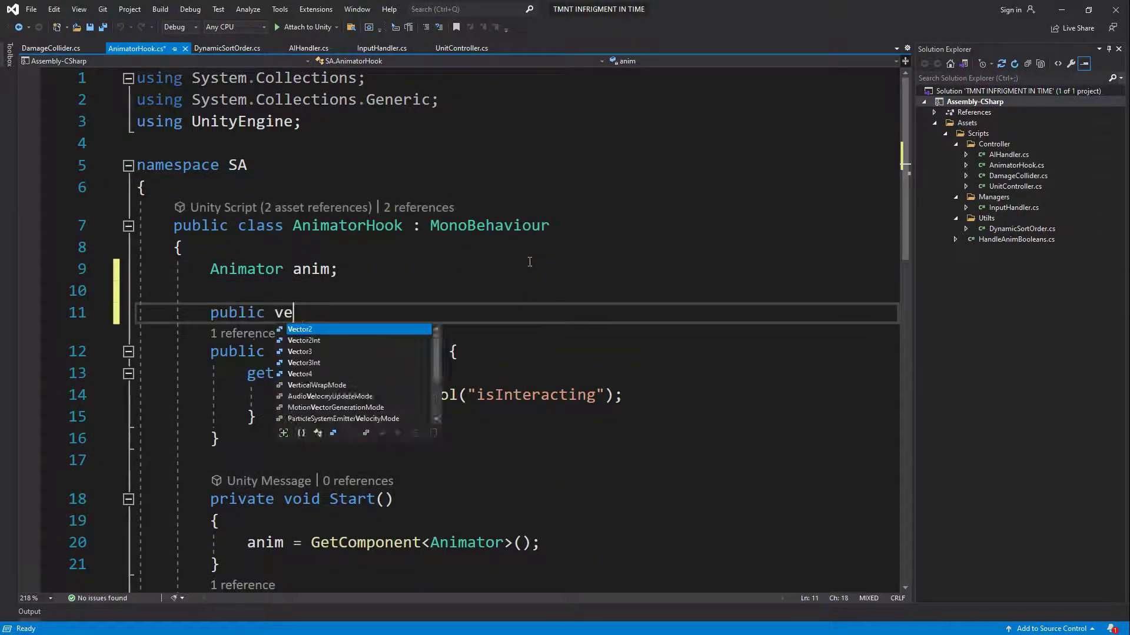
text(c3 )
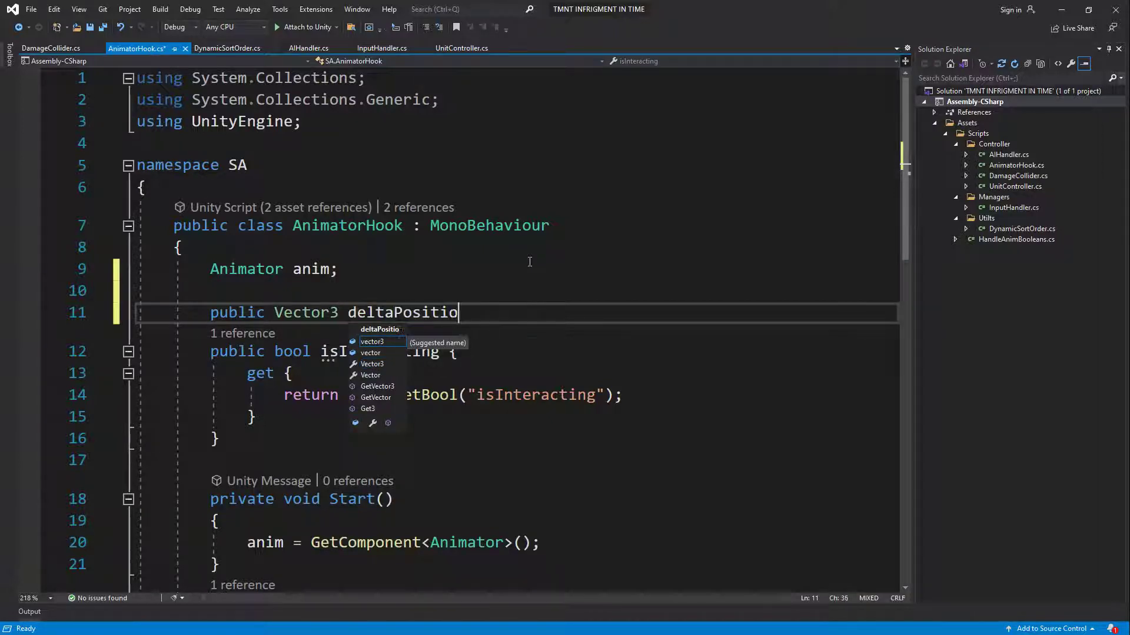
text(n;)
key(Return)
key(ctrl+s)
Tidy up the blank lines after the Tick method in AnimatorHook.
scroll(524, 264, down, 4)
scroll(349, 310, down, 2)
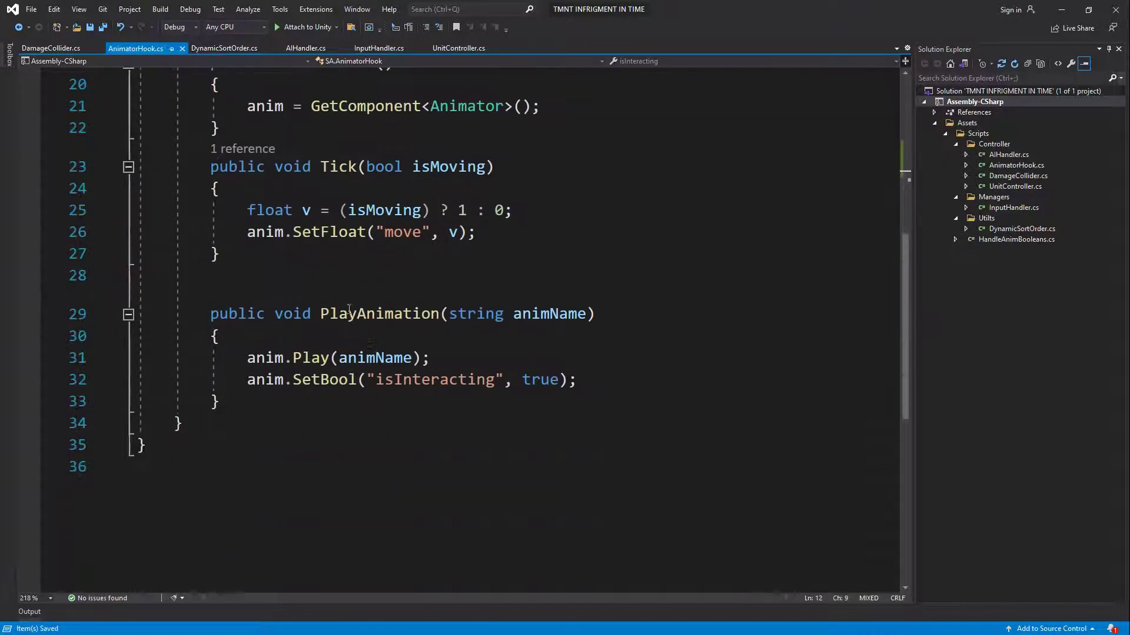
click(364, 289)
scroll(370, 283, up, 3)
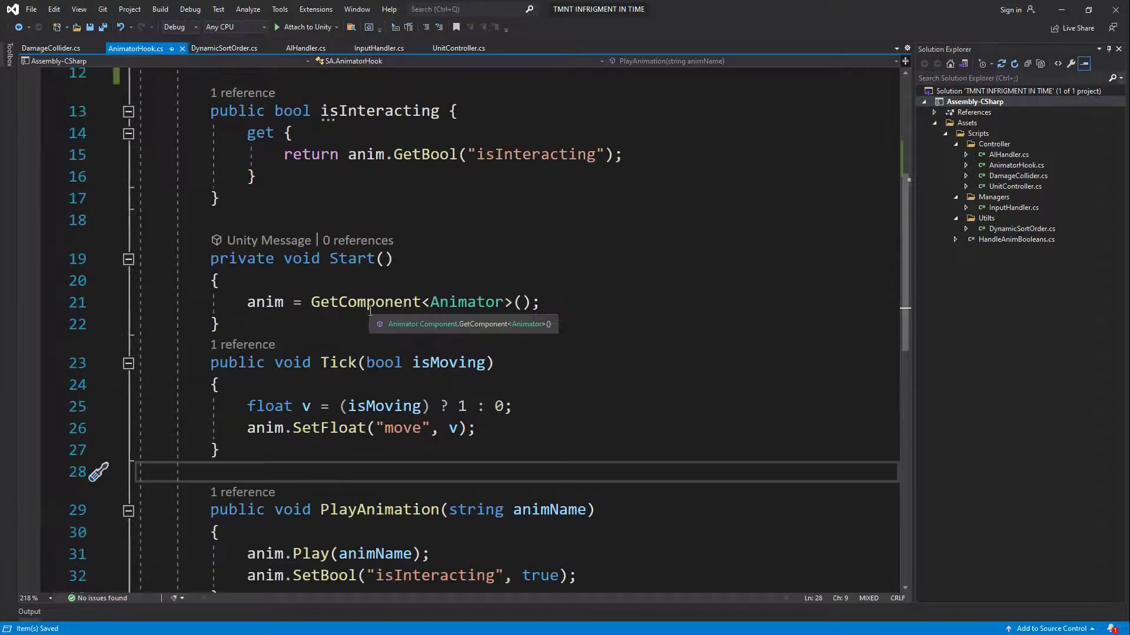
scroll(368, 317, up, 3)
scroll(368, 319, down, 2)
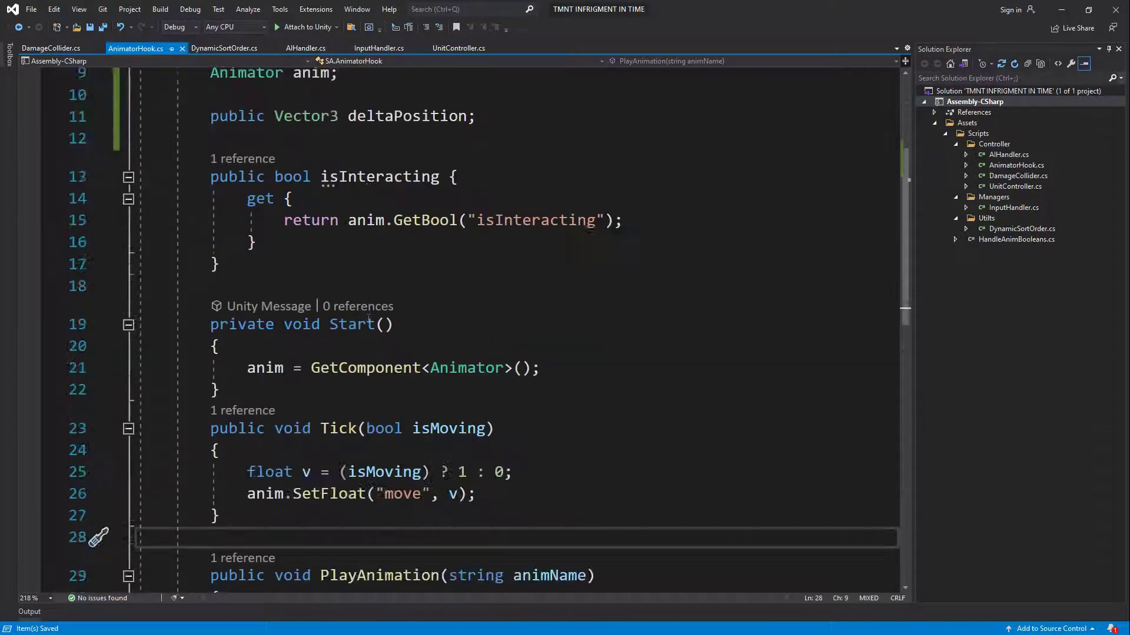
scroll(409, 285, down, 1)
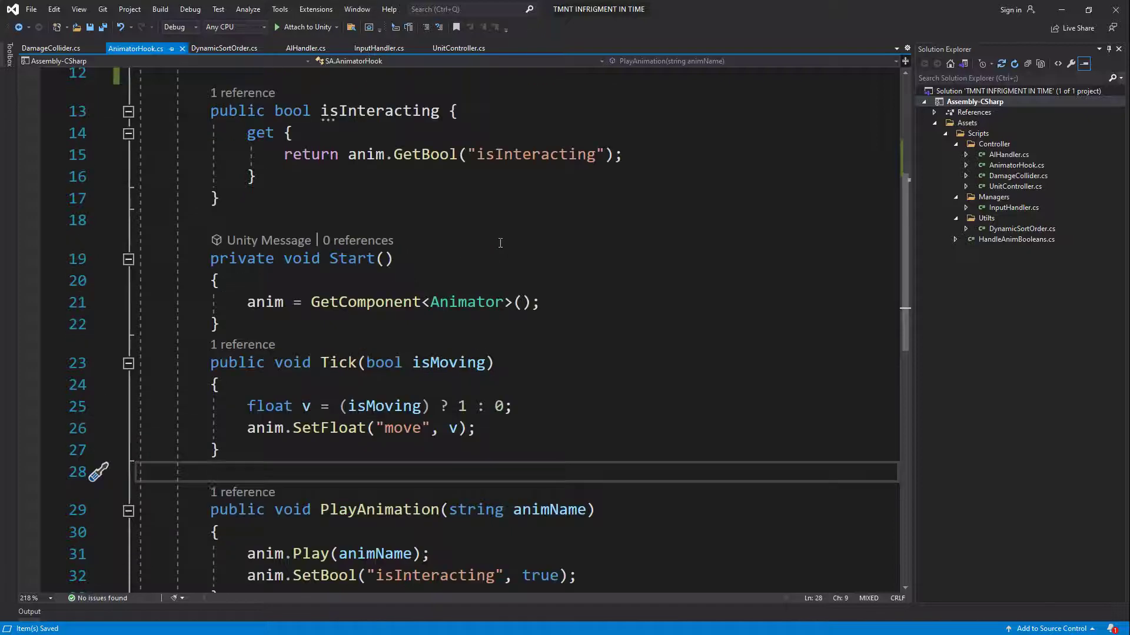
key(Return)
key(Return)
key(Up)
key(BackSpace)
key(Delete)
scroll(501, 243, down, 4)
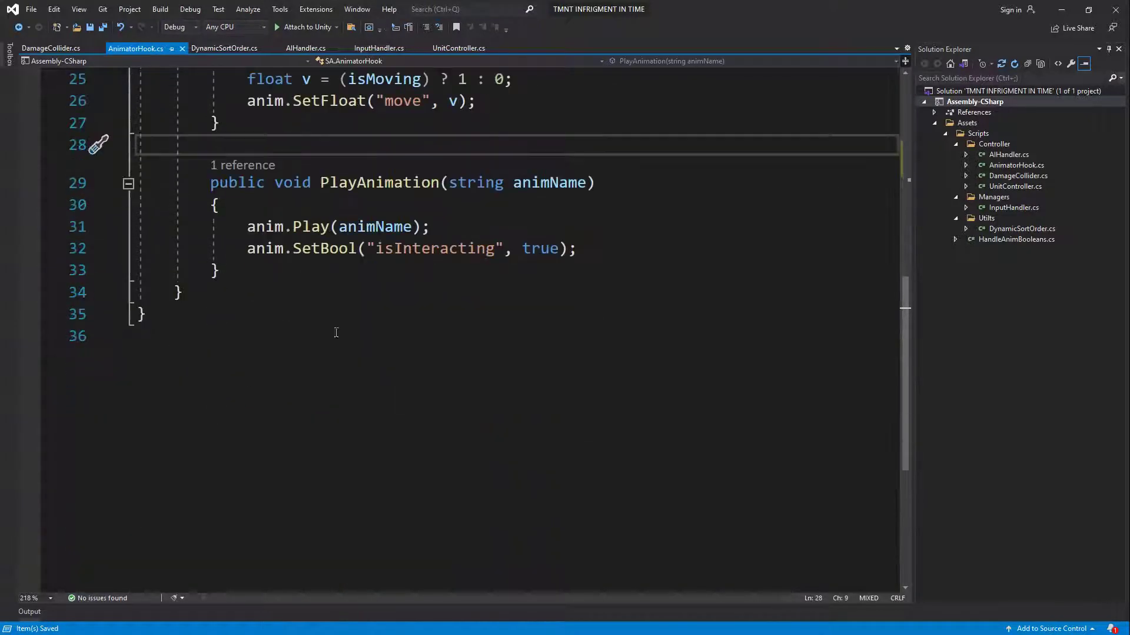
Add OnAnimatorMove setting deltaPosition = anim.deltaPosition / Time.deltaTime below PlayAnimation.
click(329, 273)
key(Return)
key(Return)
text(void )
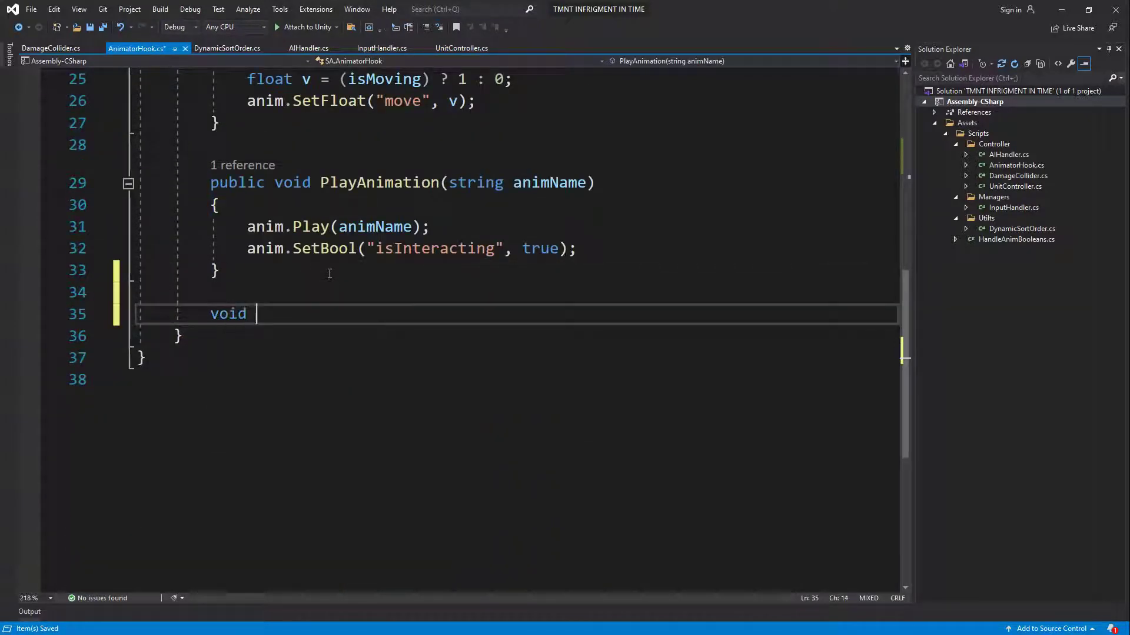
text(On)
key(Down)
key(Tab)
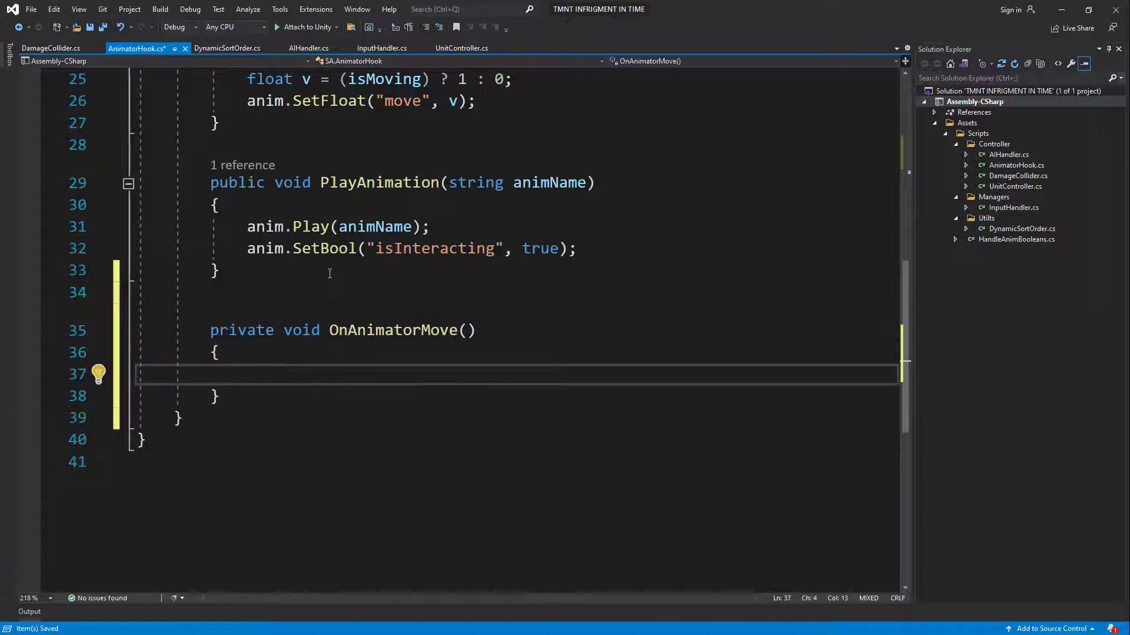
text(delta)
key(Tab)
text(= an)
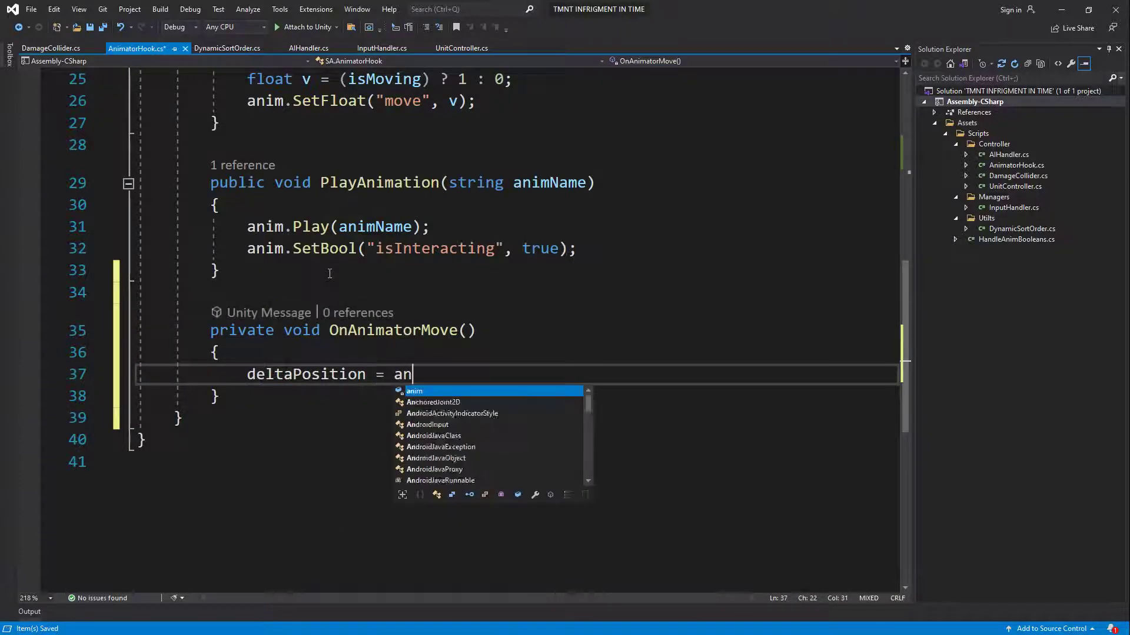
text(im.del)
key(Tab)
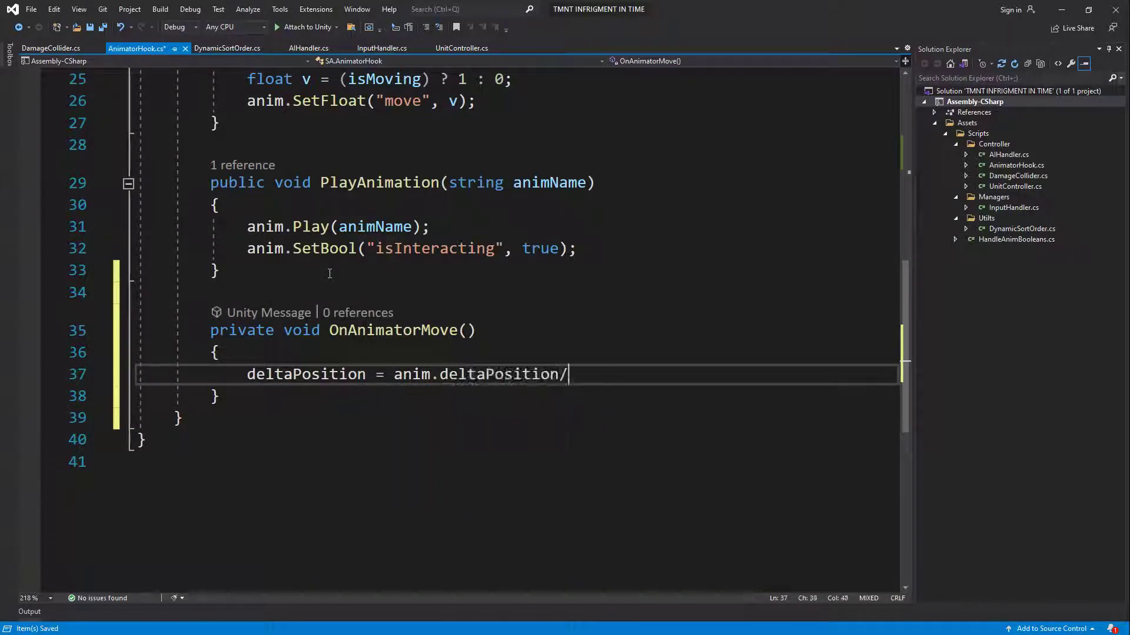
text(im.de;)
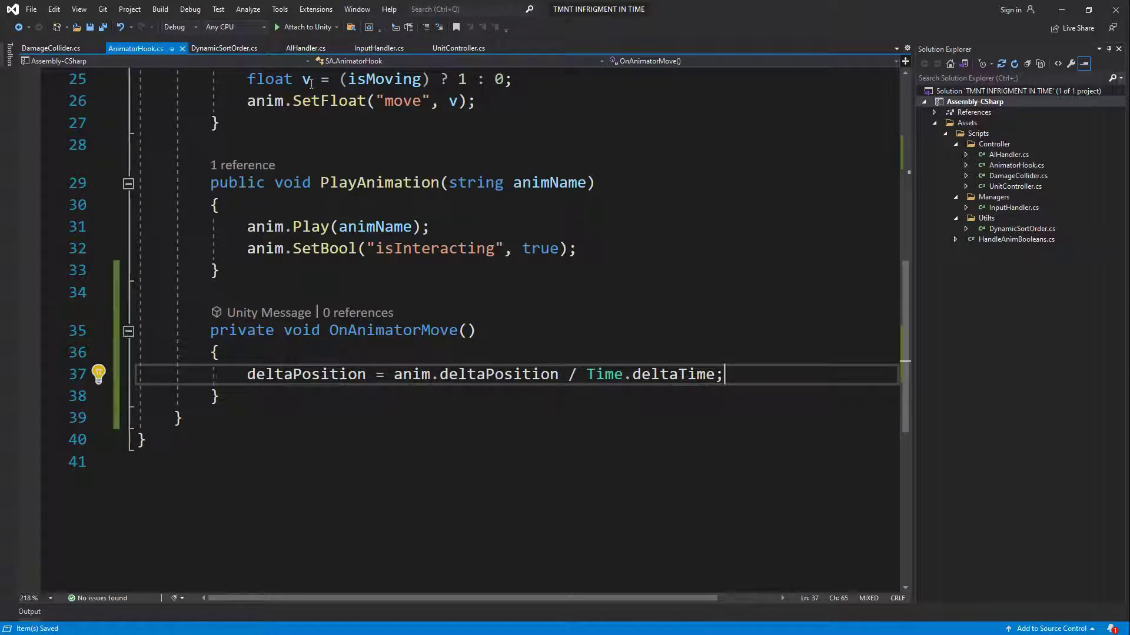
In UnitController's isInteracting block, replace Vector3.zero with agent.velocity = animatorHook.deltaPosition.
click(446, 50)
scroll(411, 396, up, 3)
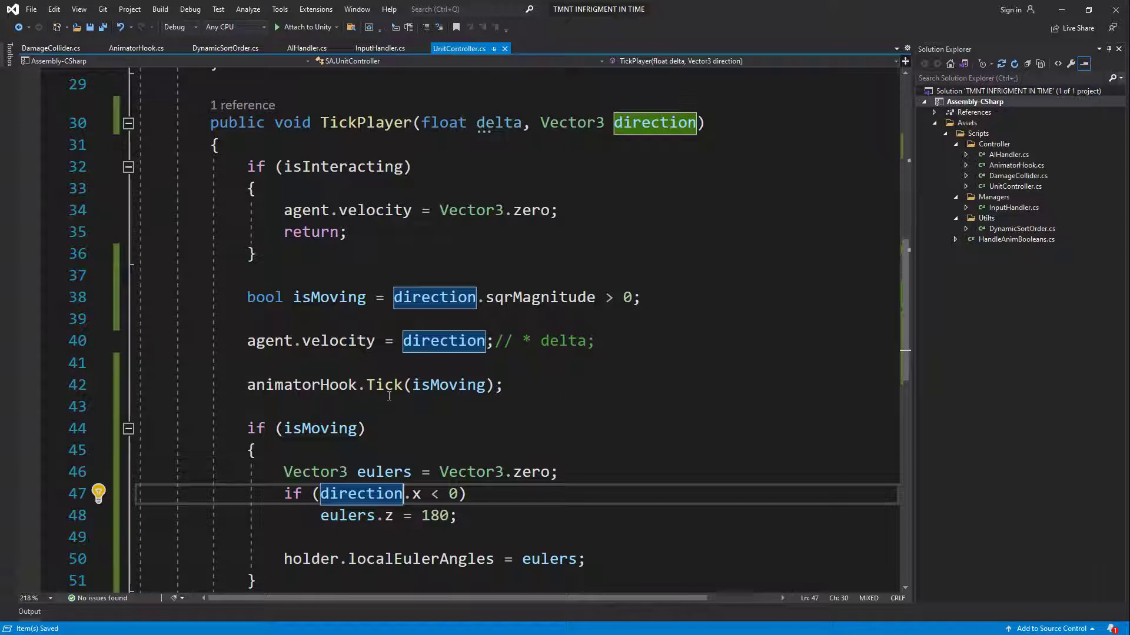
scroll(389, 396, up, 1)
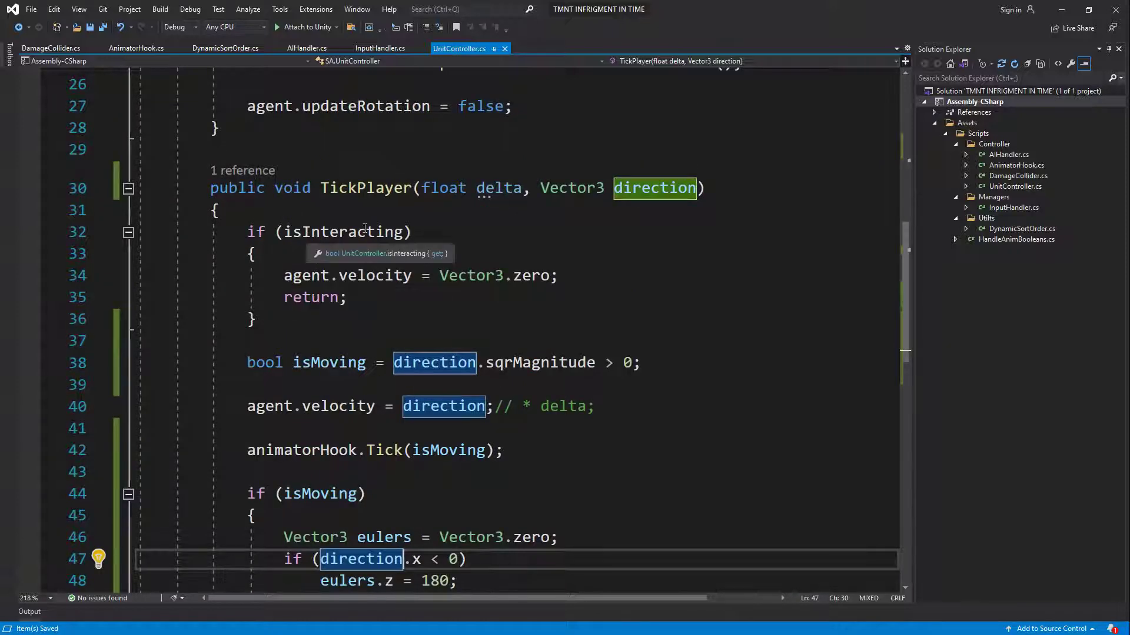
key(ctrl+minus)
key(ctrl+minus)
key(ctrl+minus)
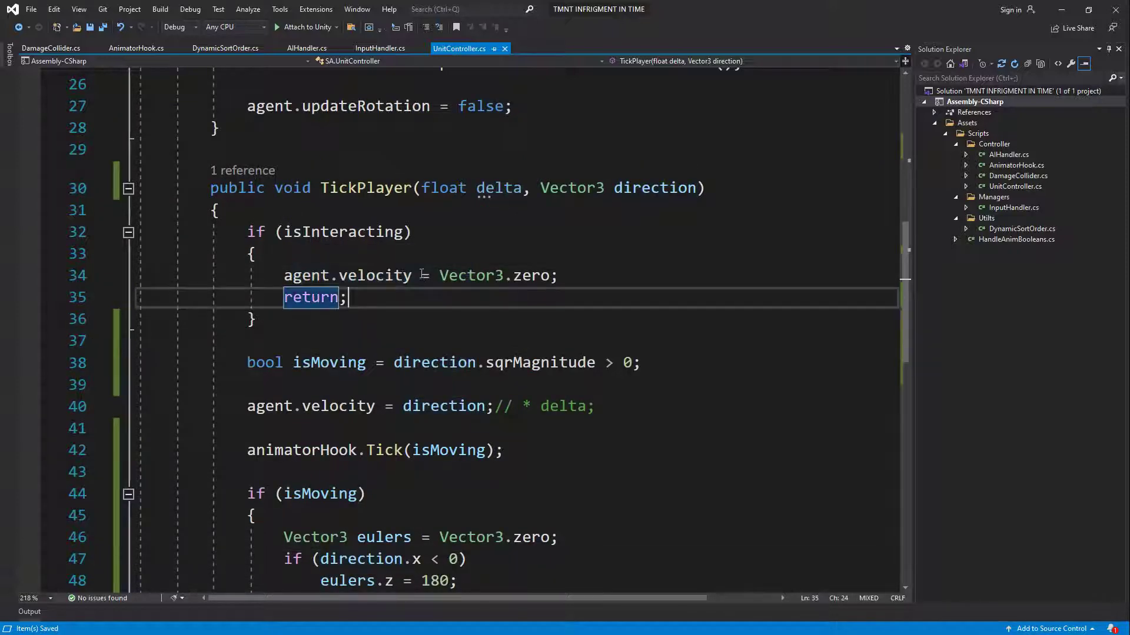
drag(440, 274, 556, 274)
text(agent)
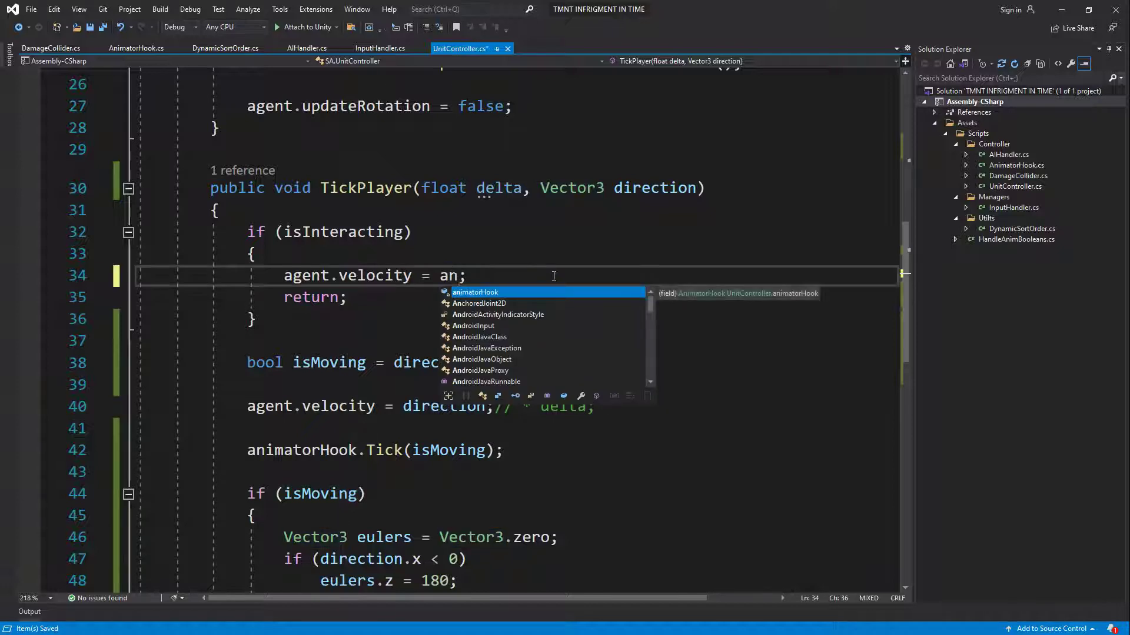
text(.)
key(Tab)
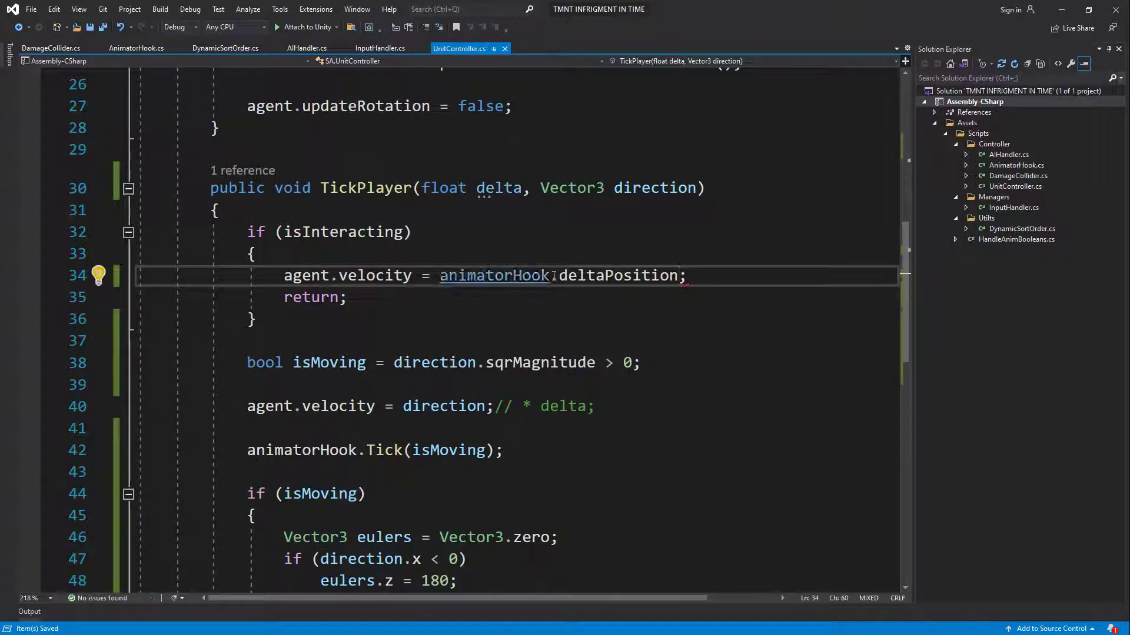
key(Up)
Return to Unity and, after scripts reload, select Mickey to see Animator Hook's Delta Position field.
click(1060, 14)
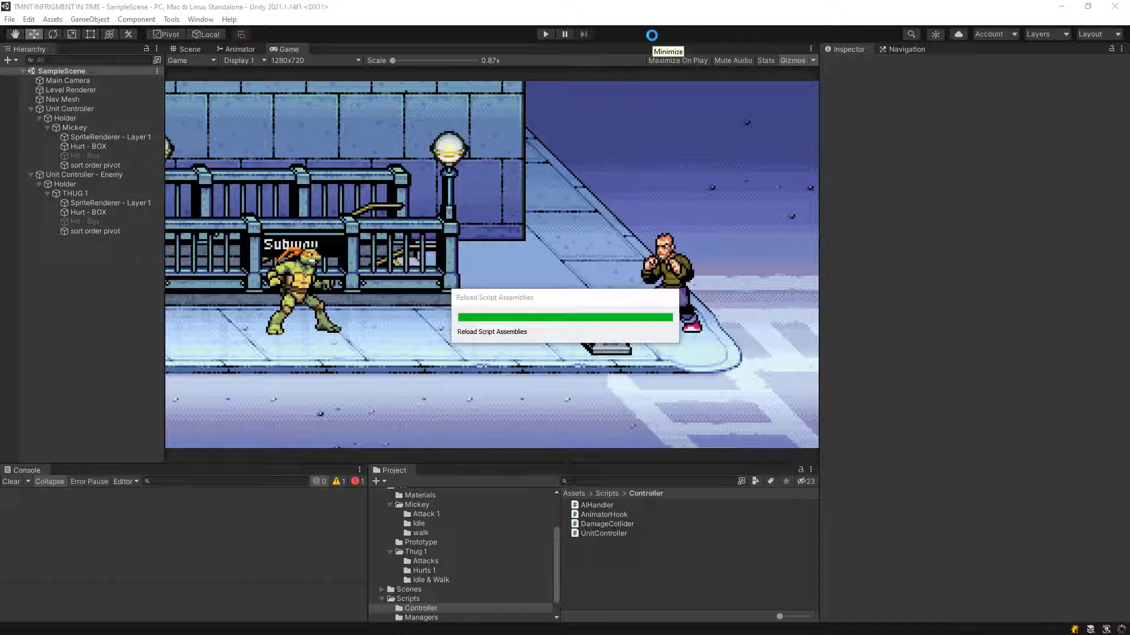
click(73, 128)
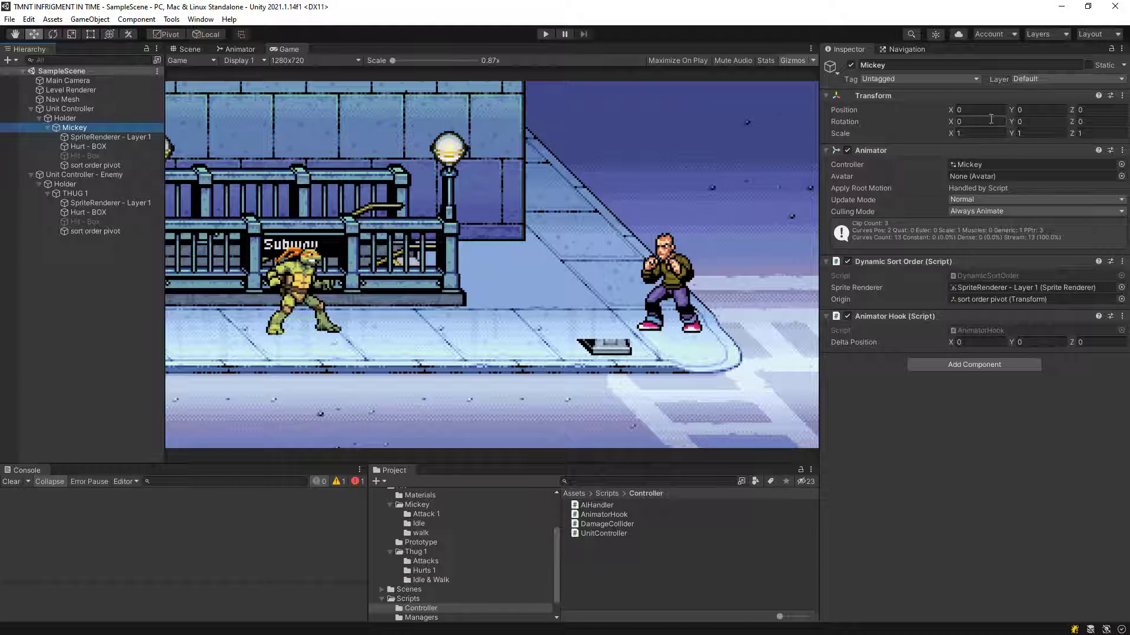
click(99, 138)
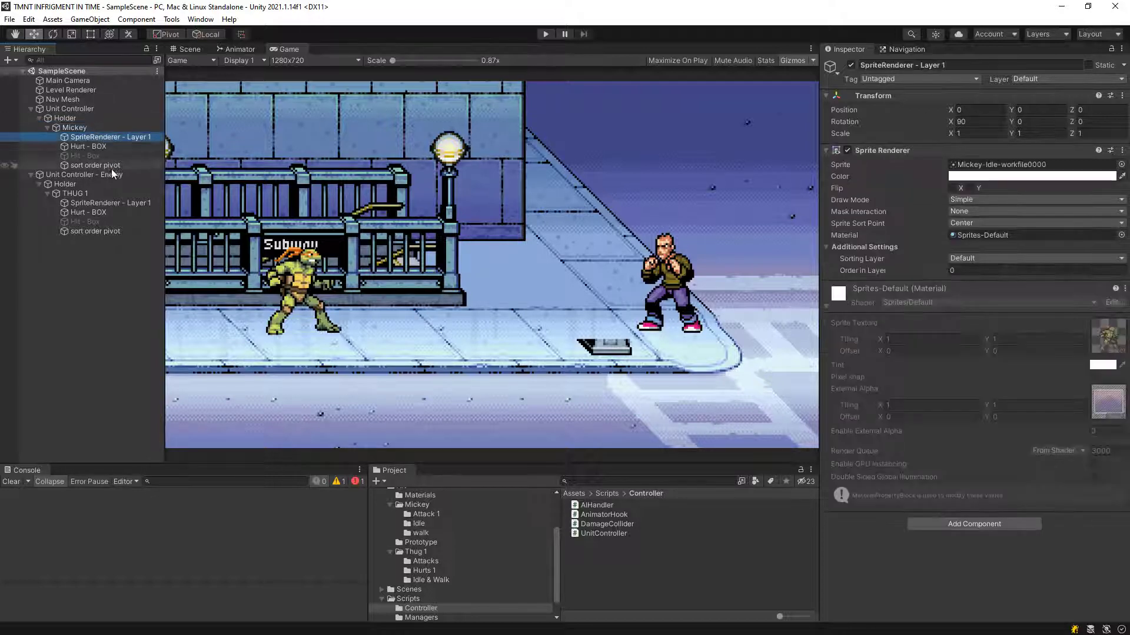
click(90, 128)
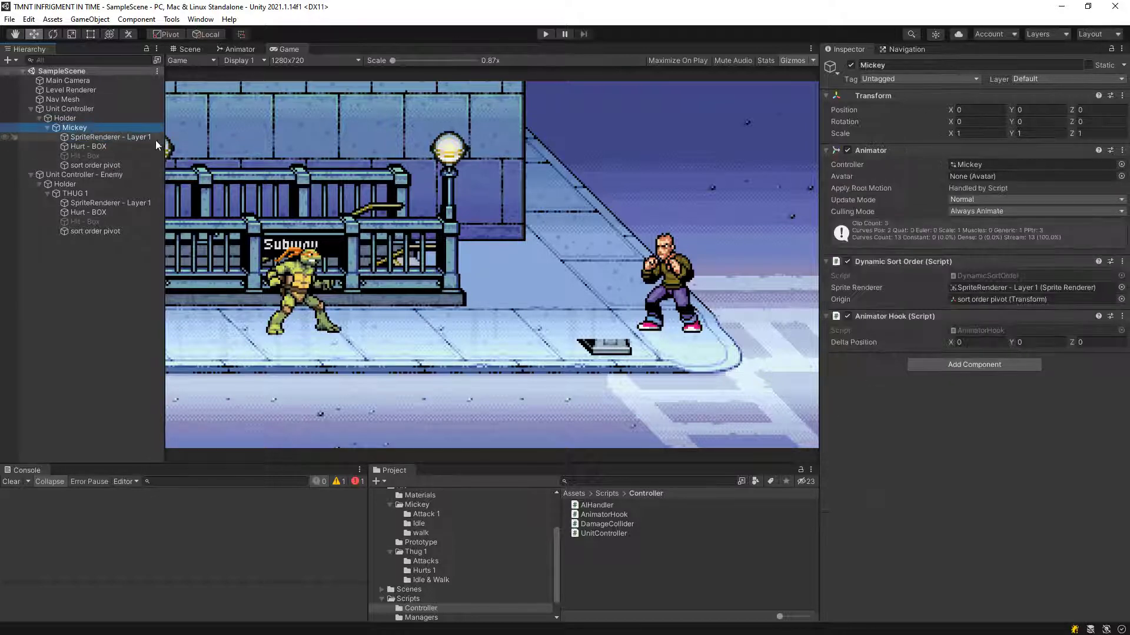
Select Mickey and open the Animation window on its attack 1 clip.
click(155, 139)
click(97, 127)
click(200, 19)
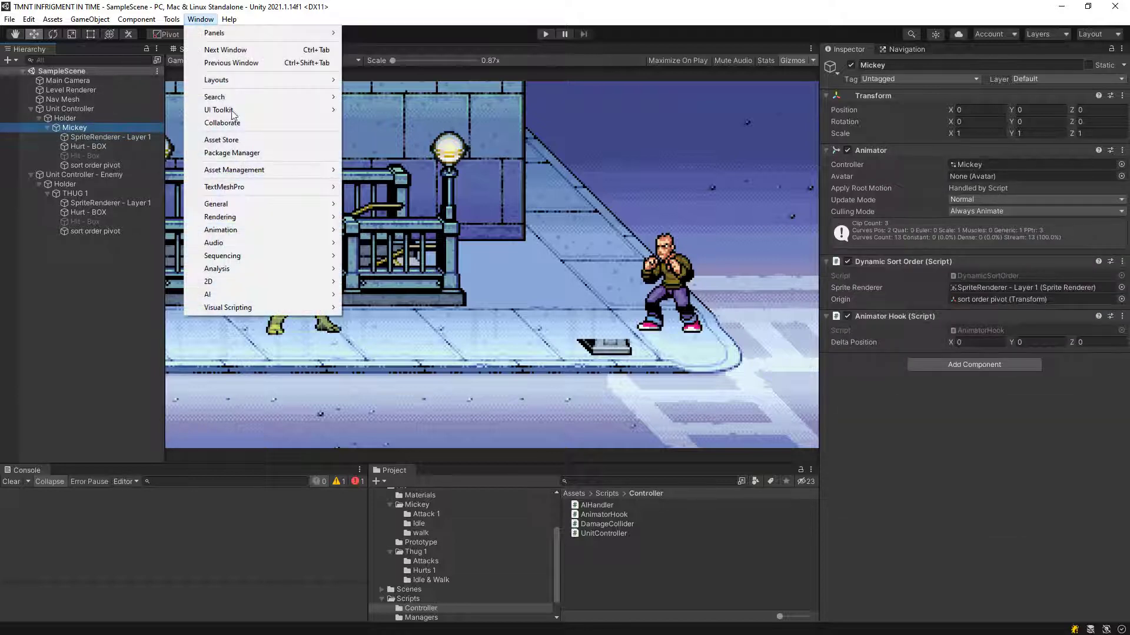
click(365, 230)
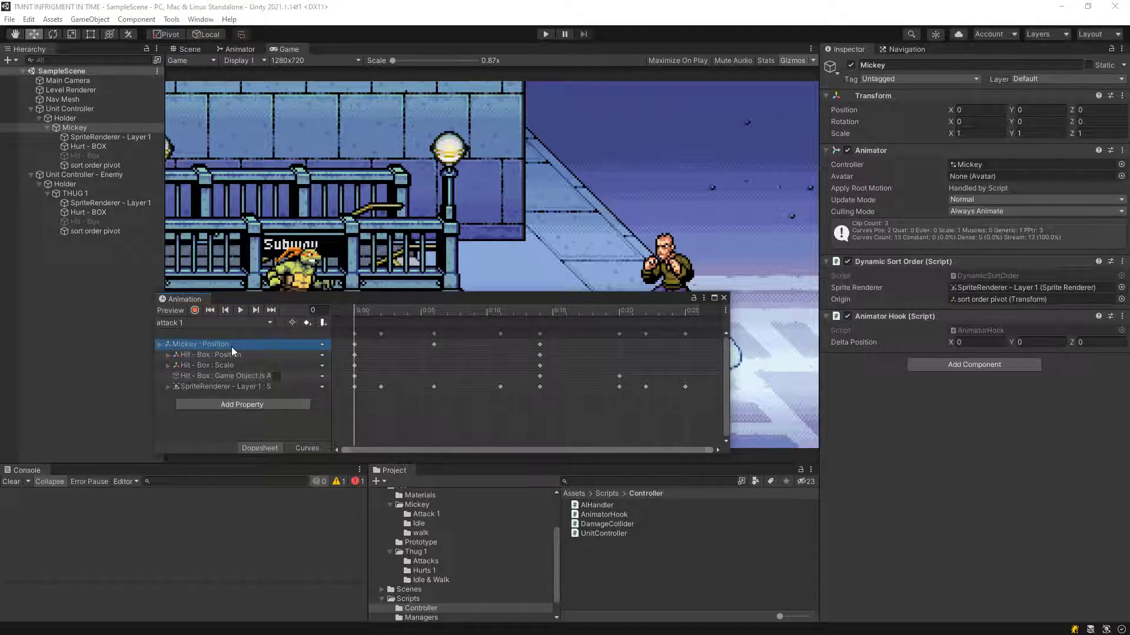
In Curves view with all curves shown, set the last key's tangents to Linear, then close the window.
click(297, 448)
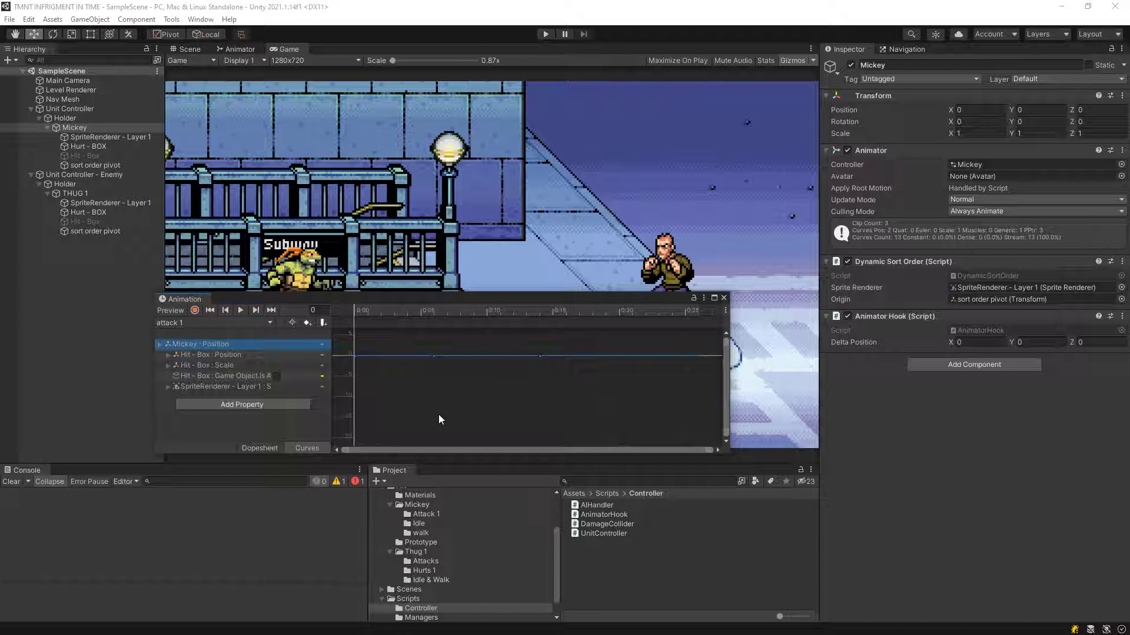
click(641, 410)
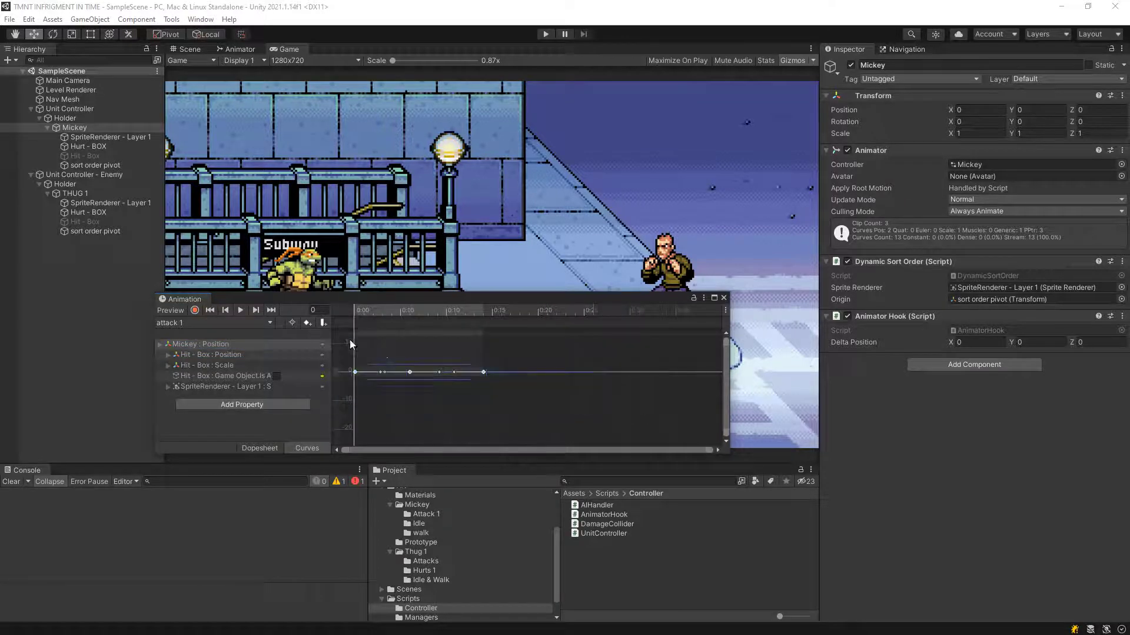
right_click(483, 372)
click(600, 517)
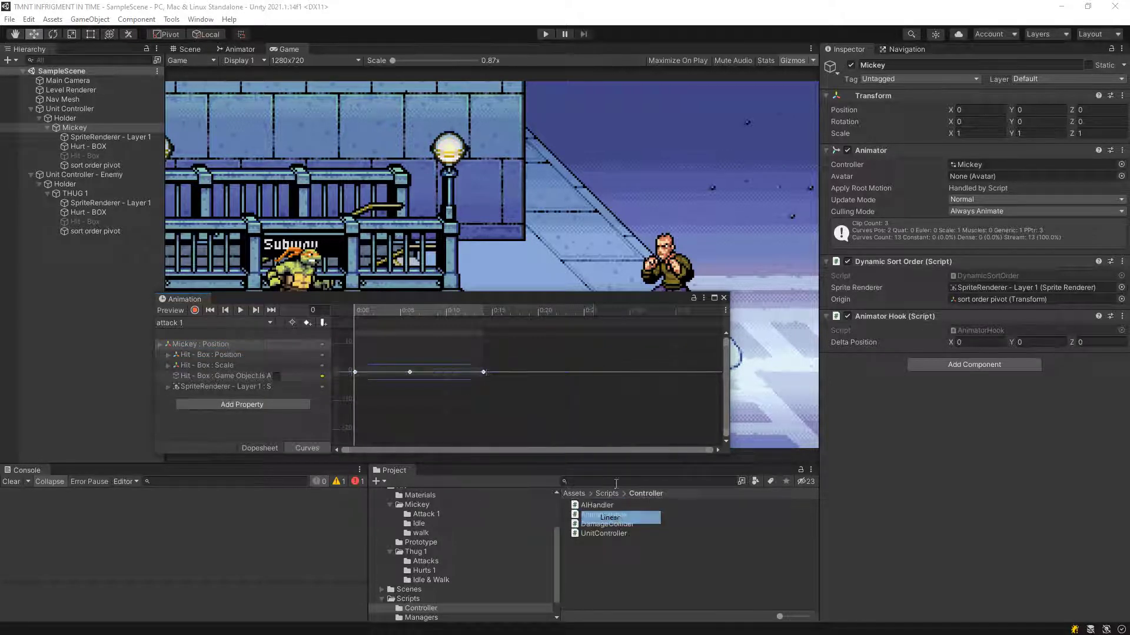
click(723, 298)
click(107, 304)
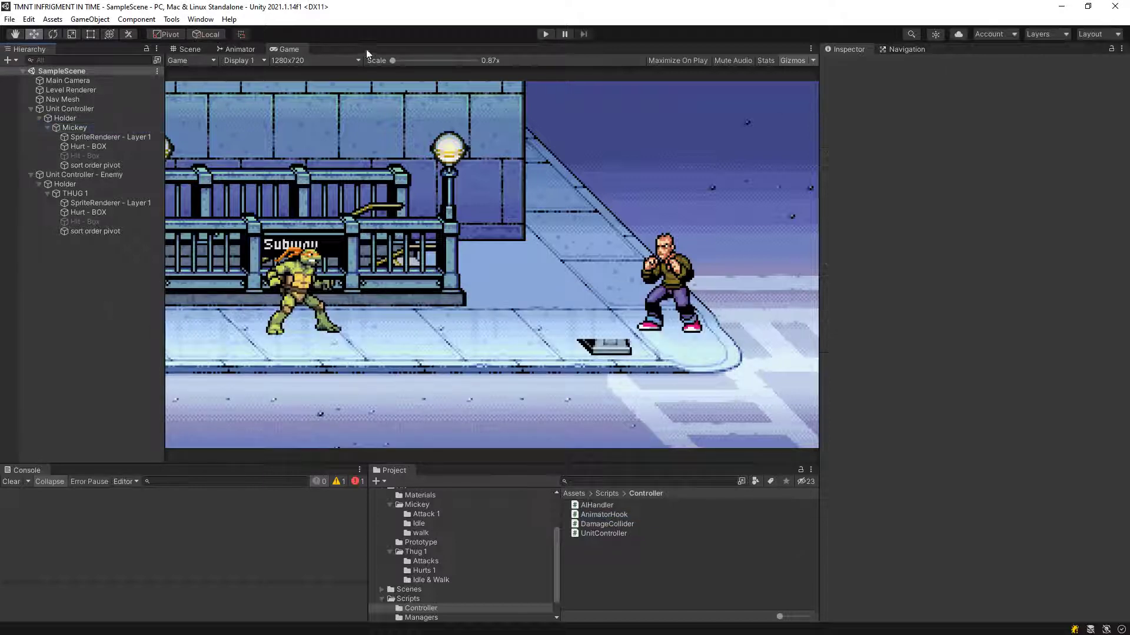
click(545, 34)
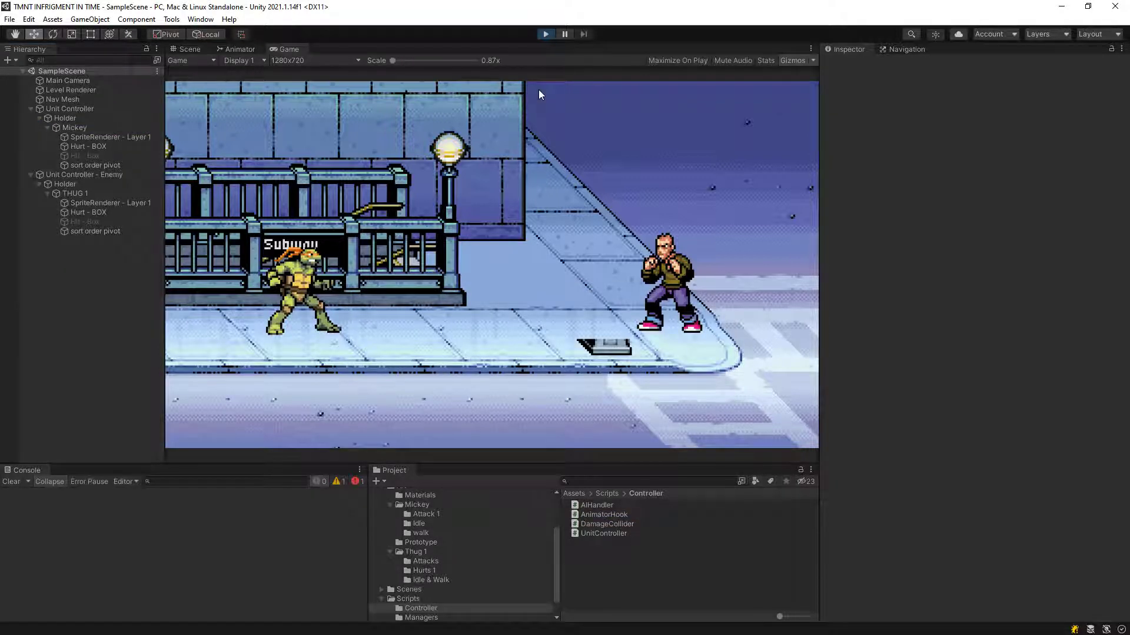
click(468, 268)
click(488, 293)
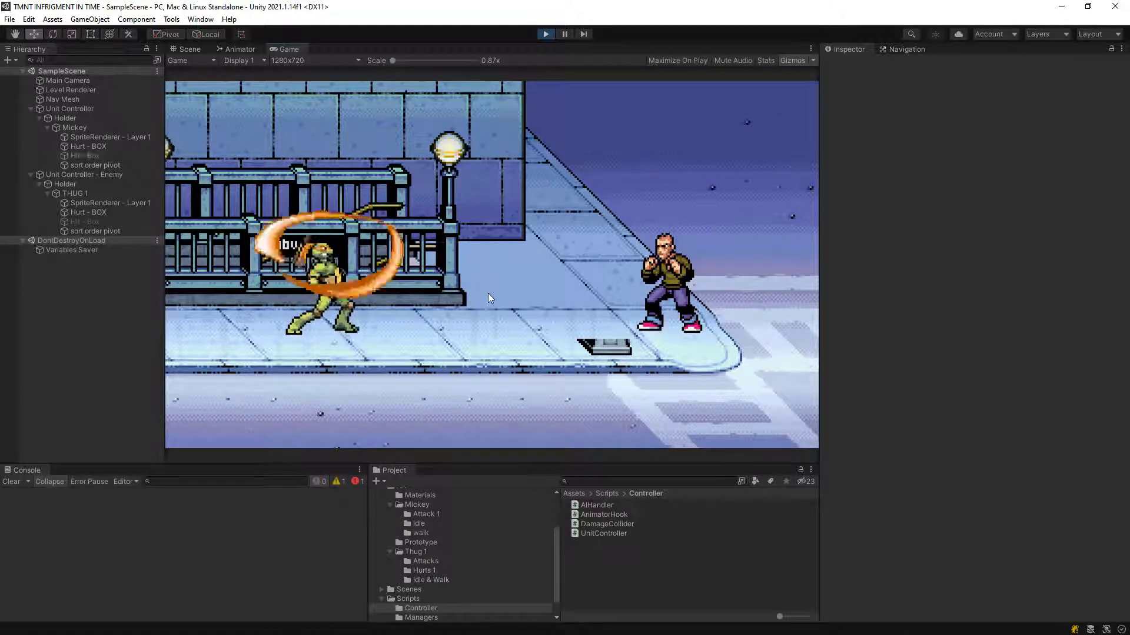
click(489, 297)
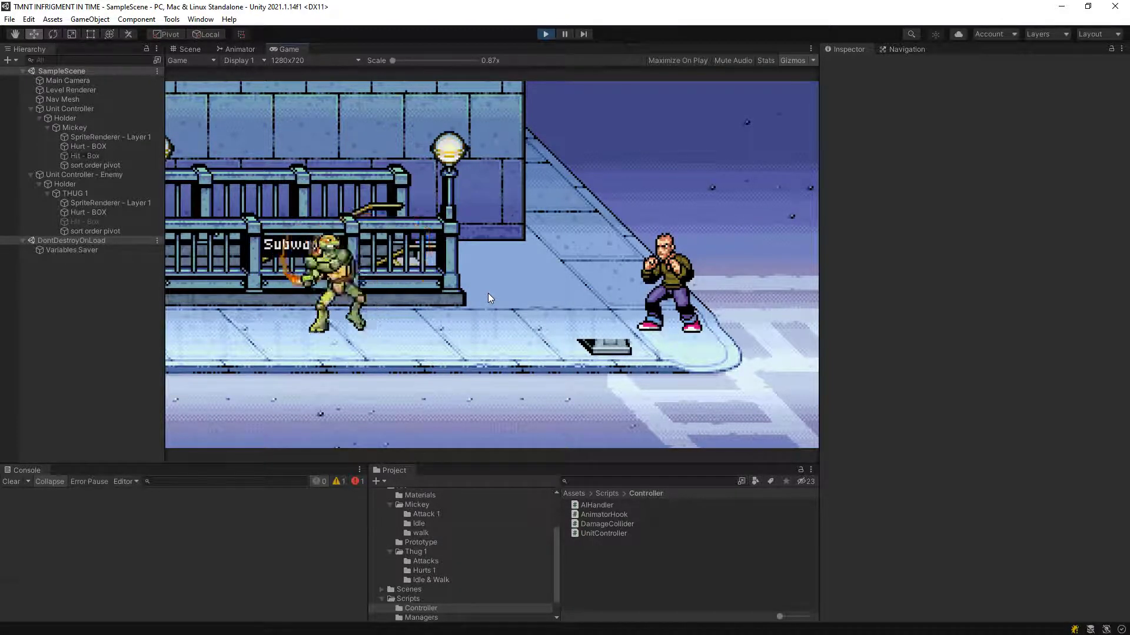
click(489, 293)
click(489, 293)
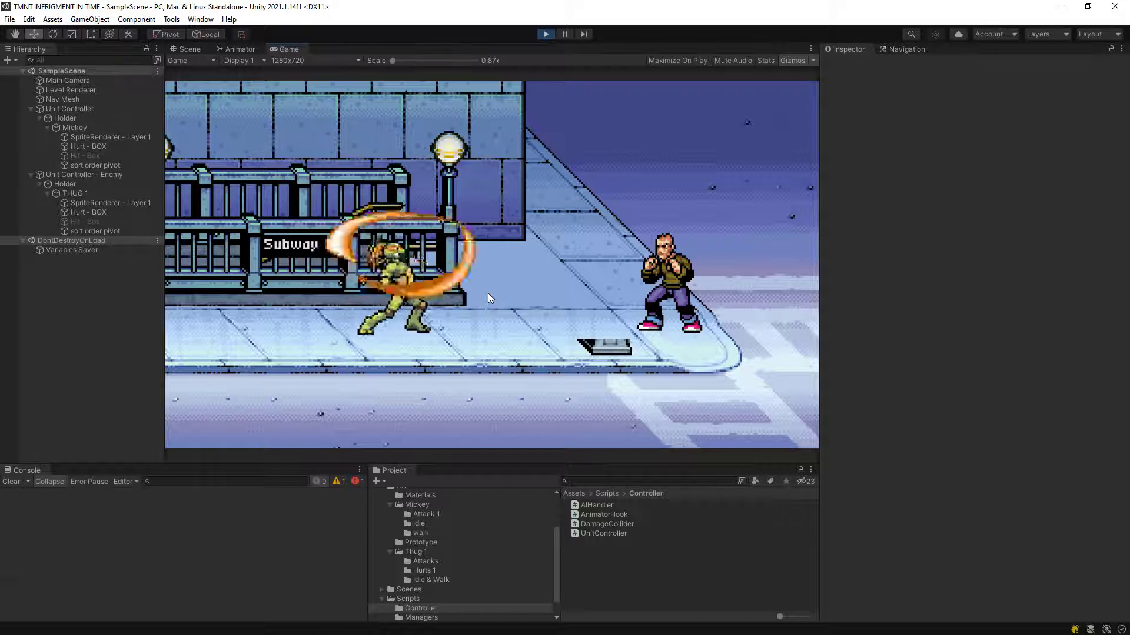
click(488, 293)
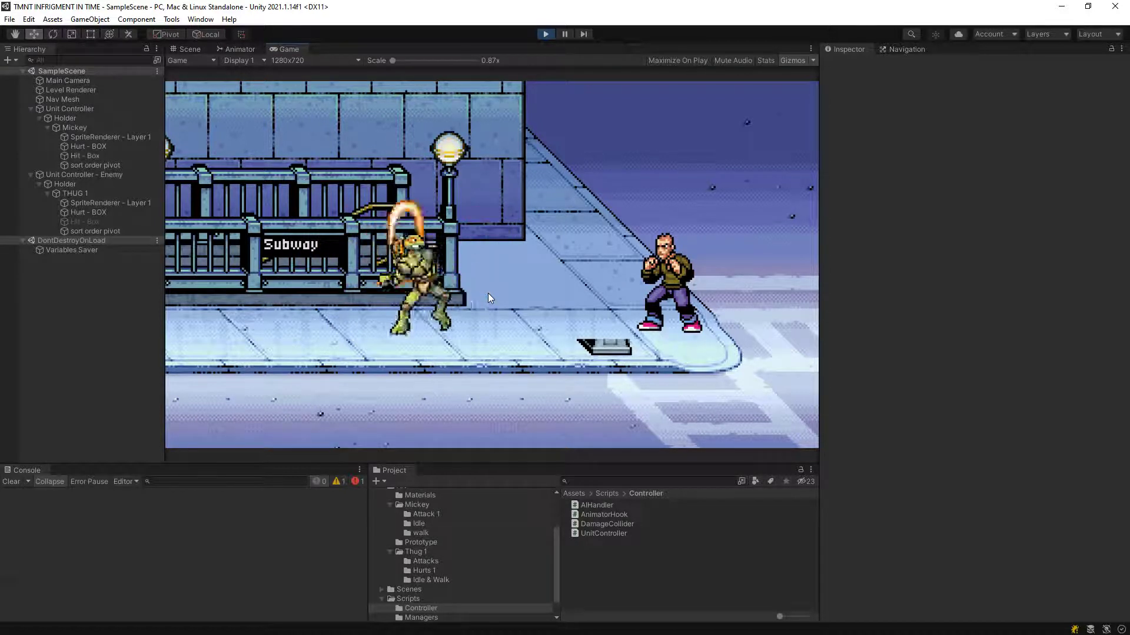
click(489, 295)
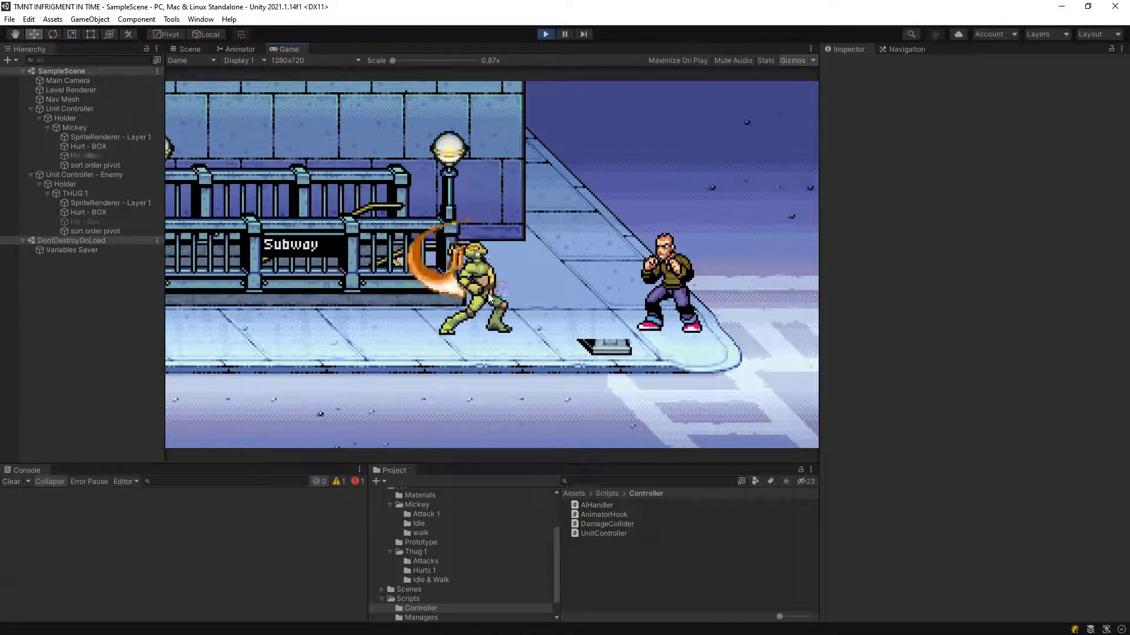
click(488, 293)
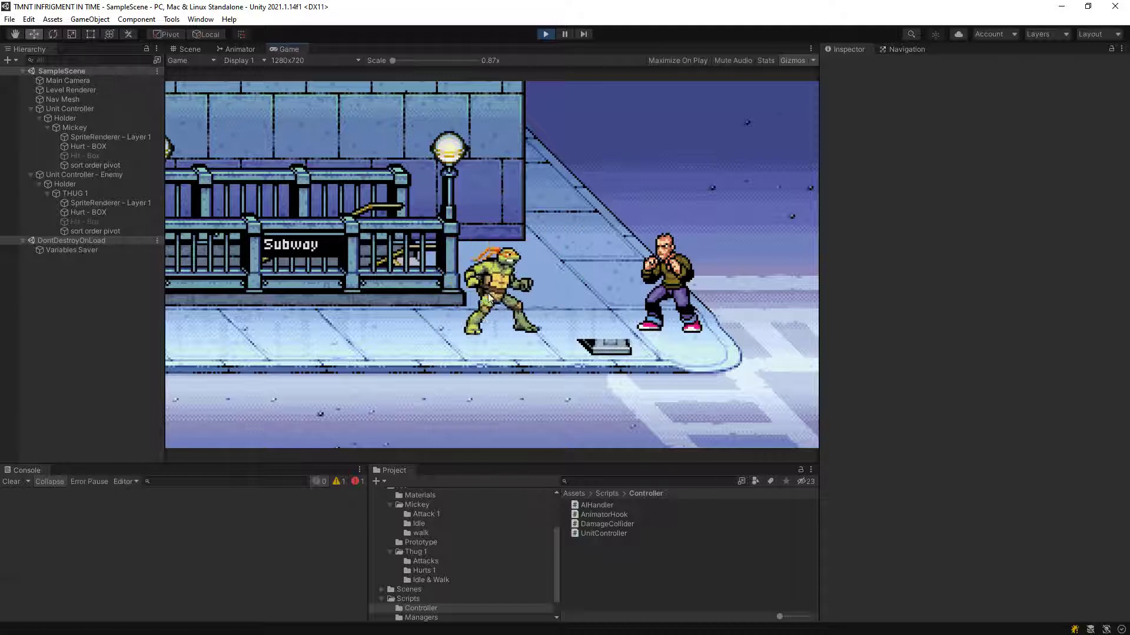
click(489, 293)
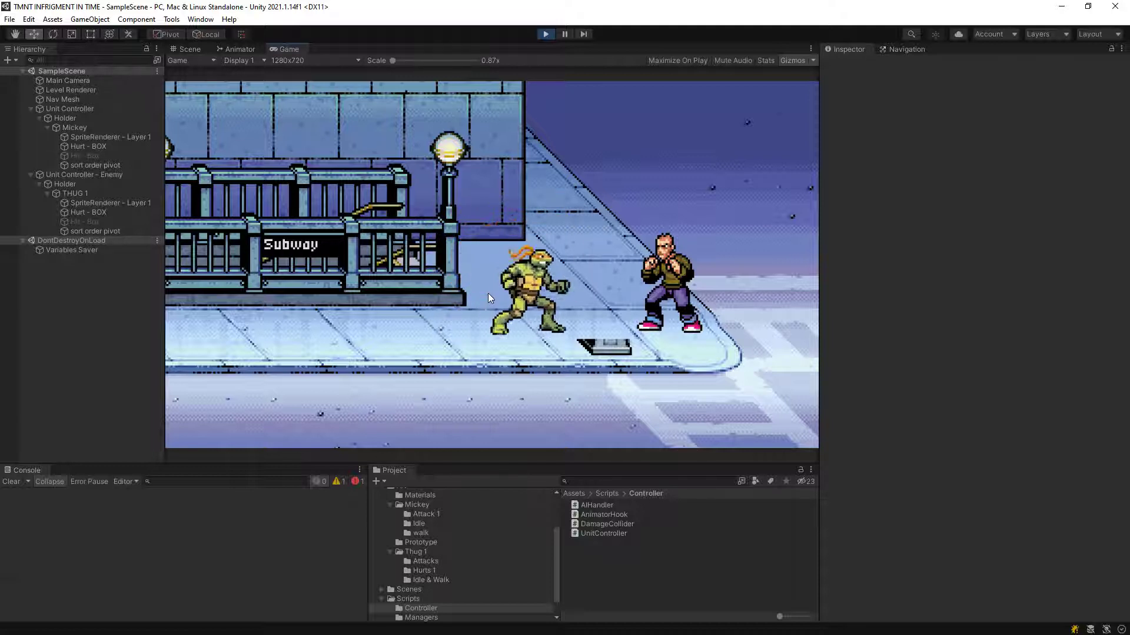
click(488, 293)
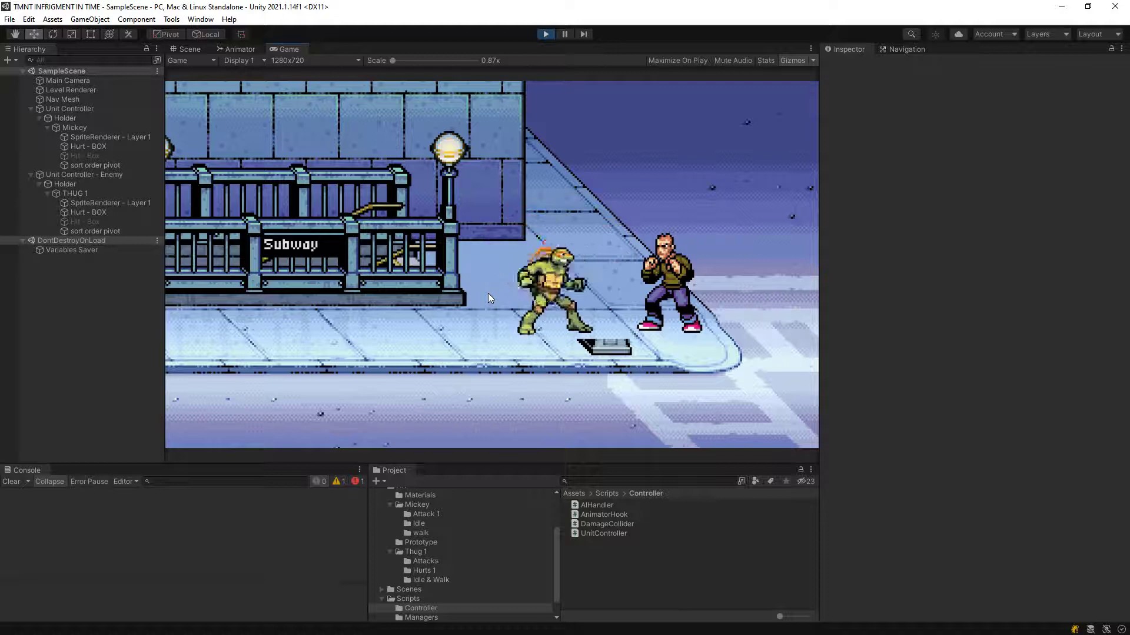
click(489, 293)
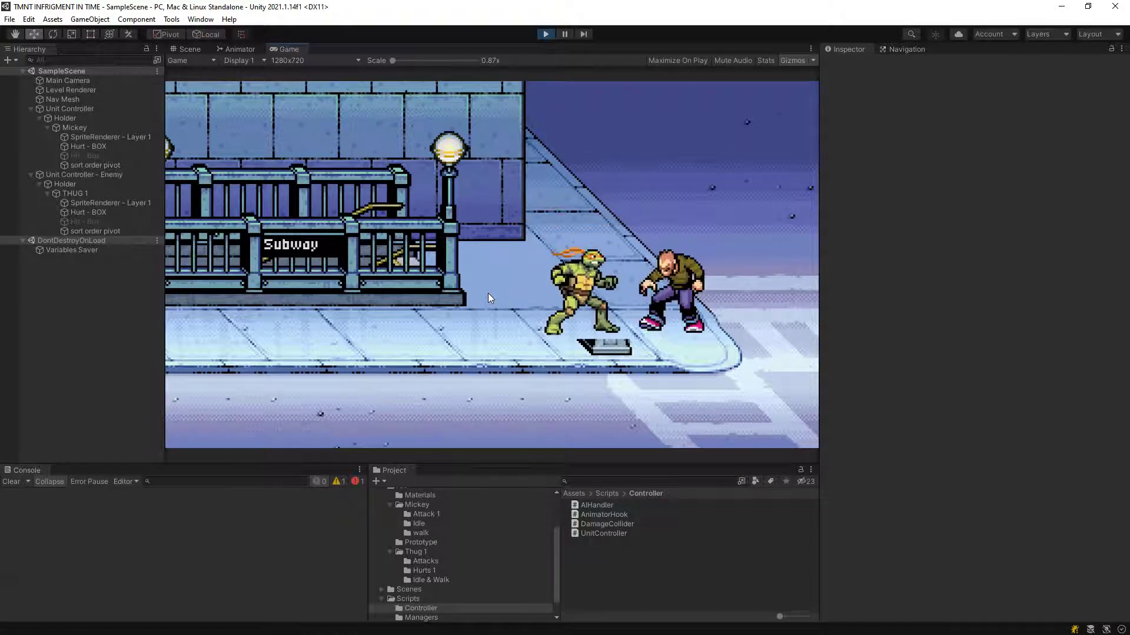
click(489, 293)
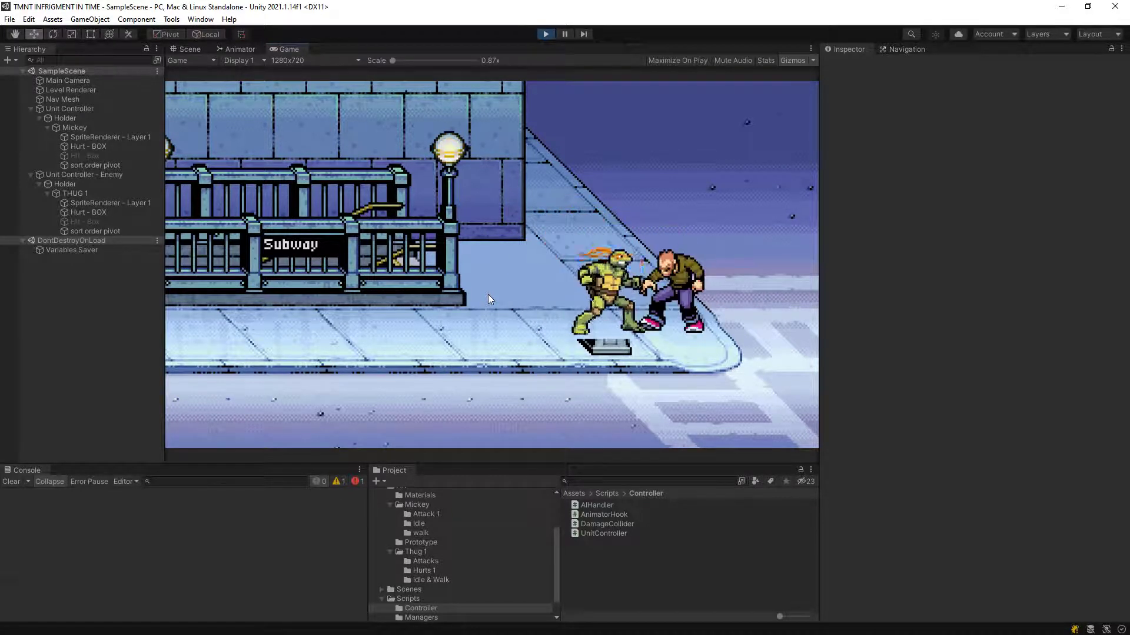
click(476, 346)
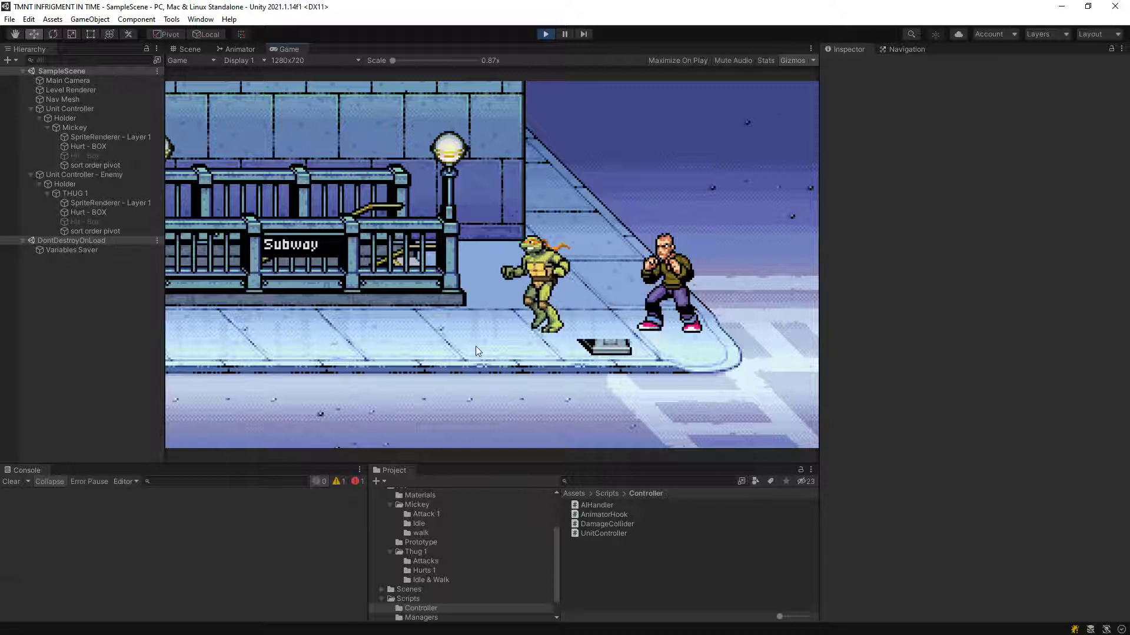
click(547, 33)
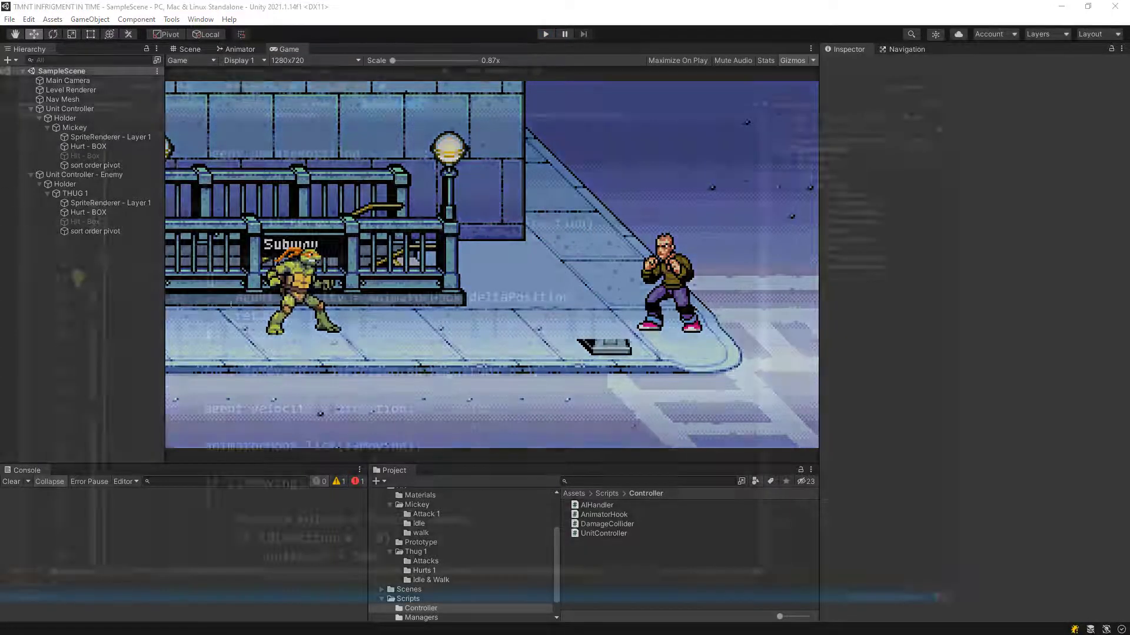
In Visual Studio, add an empty public void TickEnemy() method below TickPlayer.
key(alt+Tab)
scroll(287, 275, up, 1)
scroll(287, 276, up, 1)
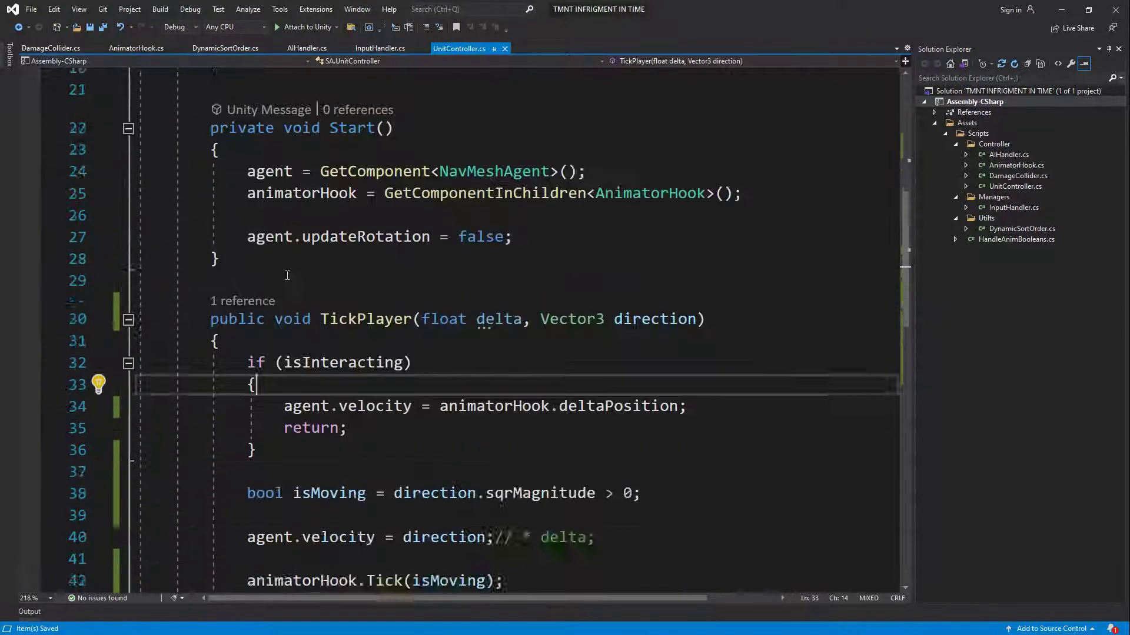
scroll(288, 275, down, 3)
scroll(279, 459, down, 2)
scroll(280, 459, up, 3)
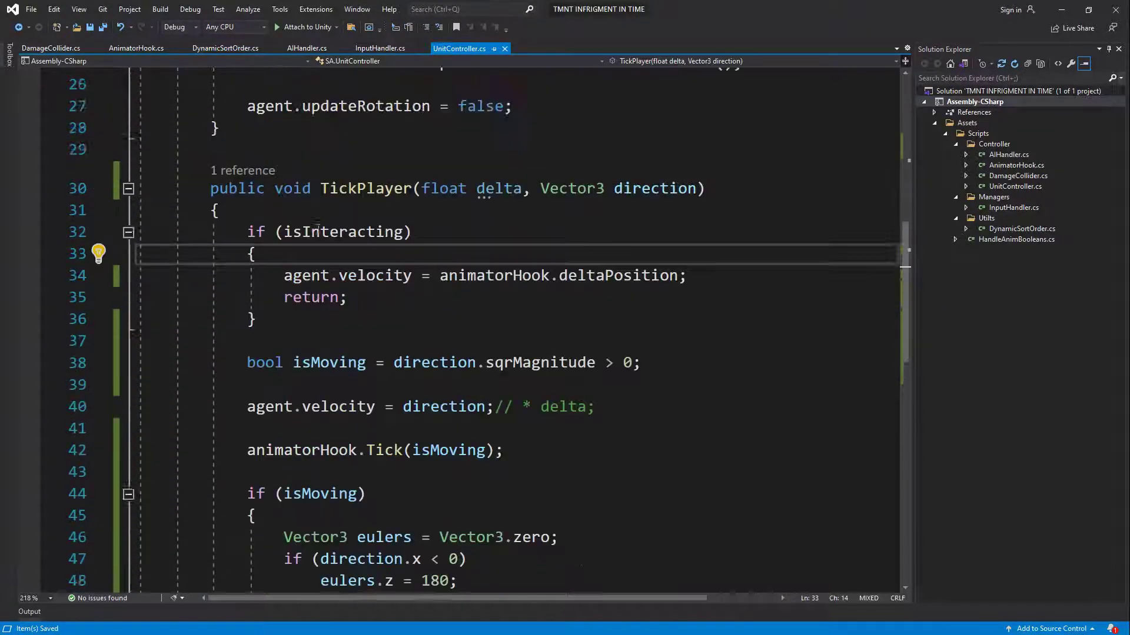
scroll(279, 459, down, 3)
click(295, 494)
key(Return)
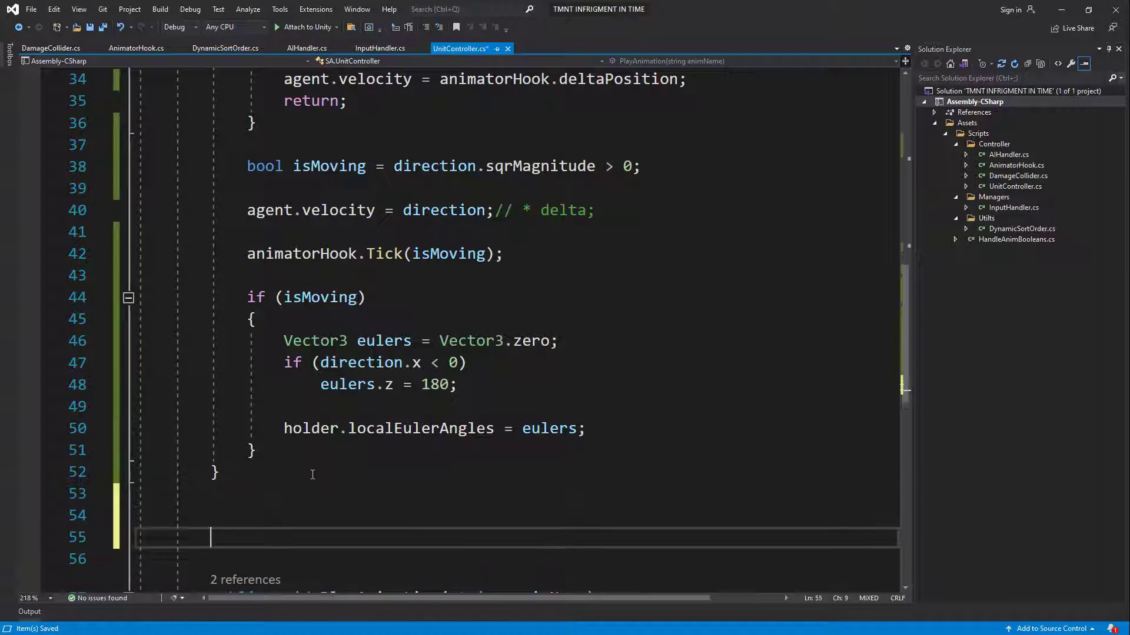
key(Return)
key(Up)
text(public void Tick)
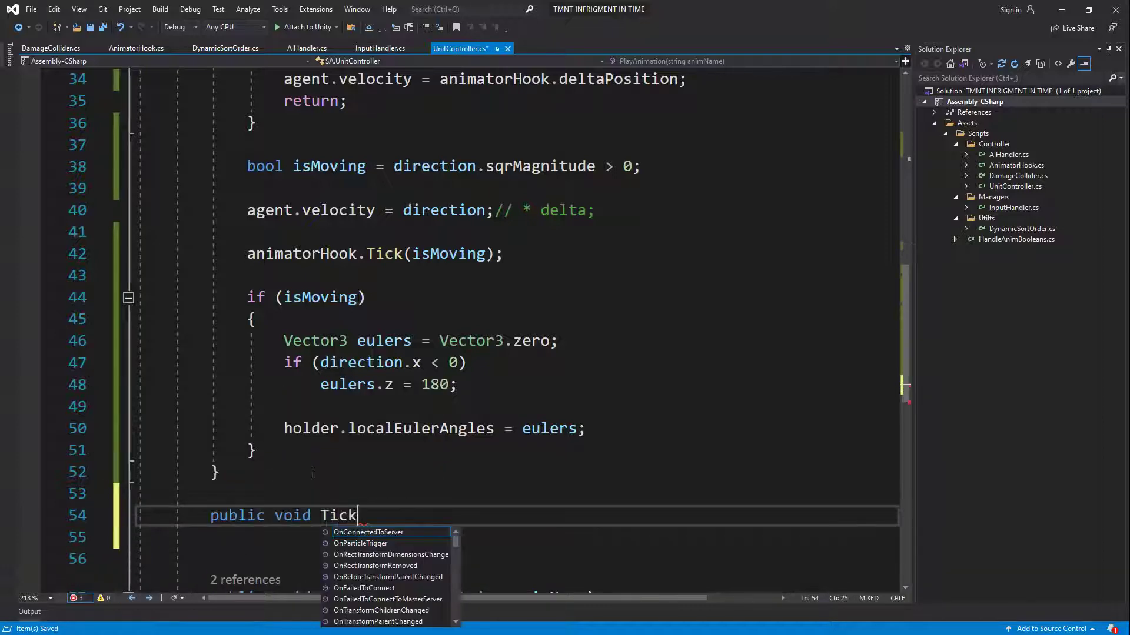
text(Enemy()
key(Return)
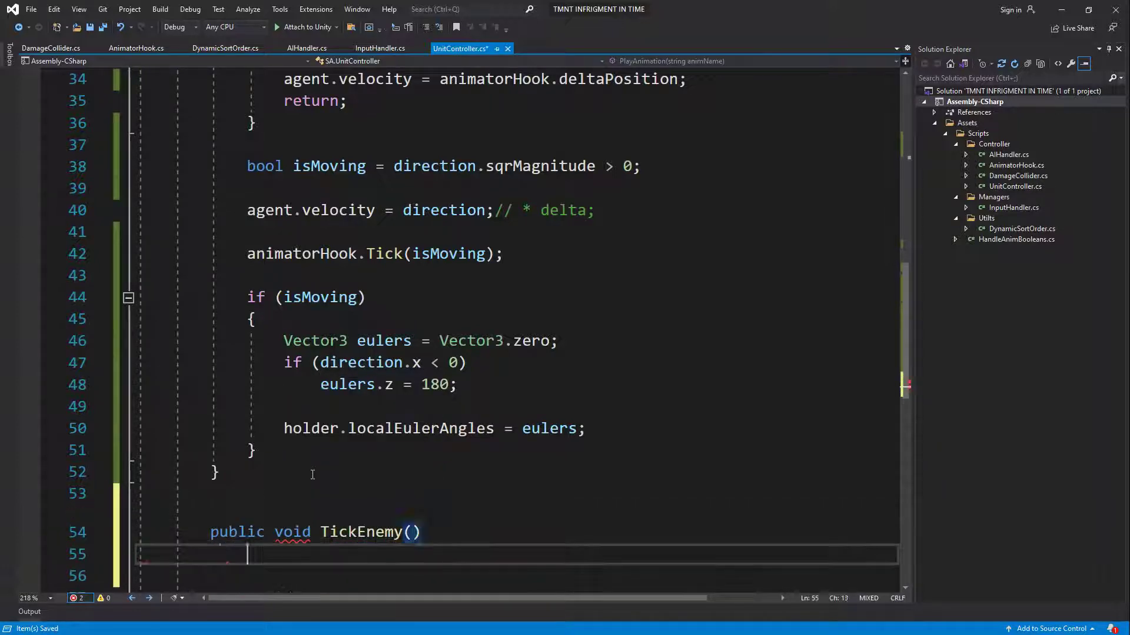
text({ })
key(Return)
Delete the empty TickEnemy method again, leaving UnitController unchanged.
scroll(387, 449, up, 3)
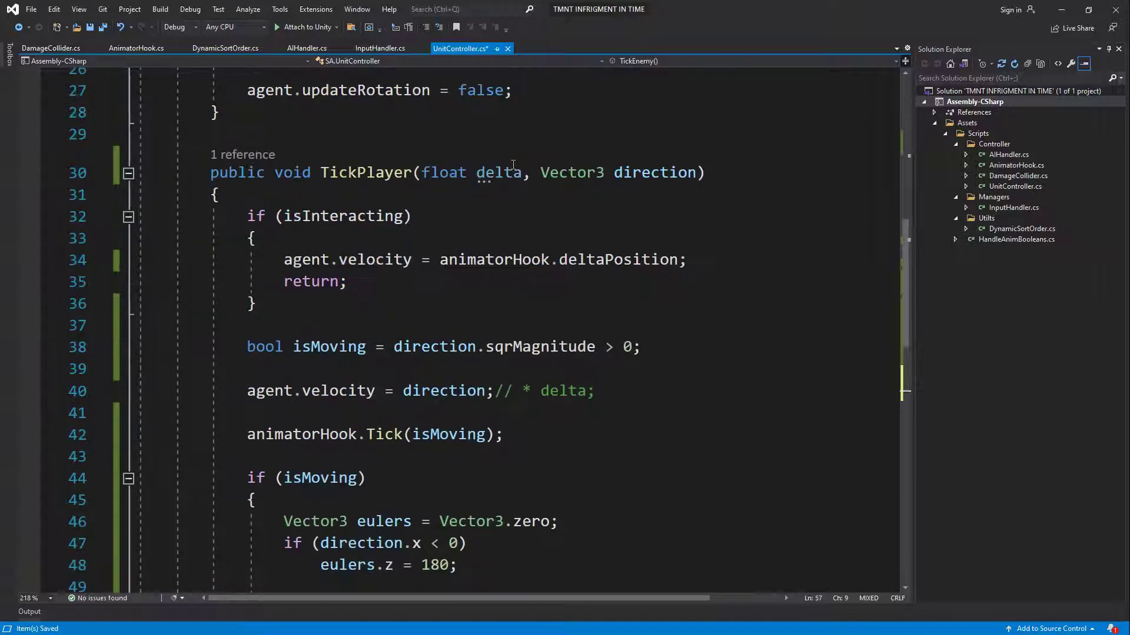
double_click(652, 177)
scroll(538, 238, down, 6)
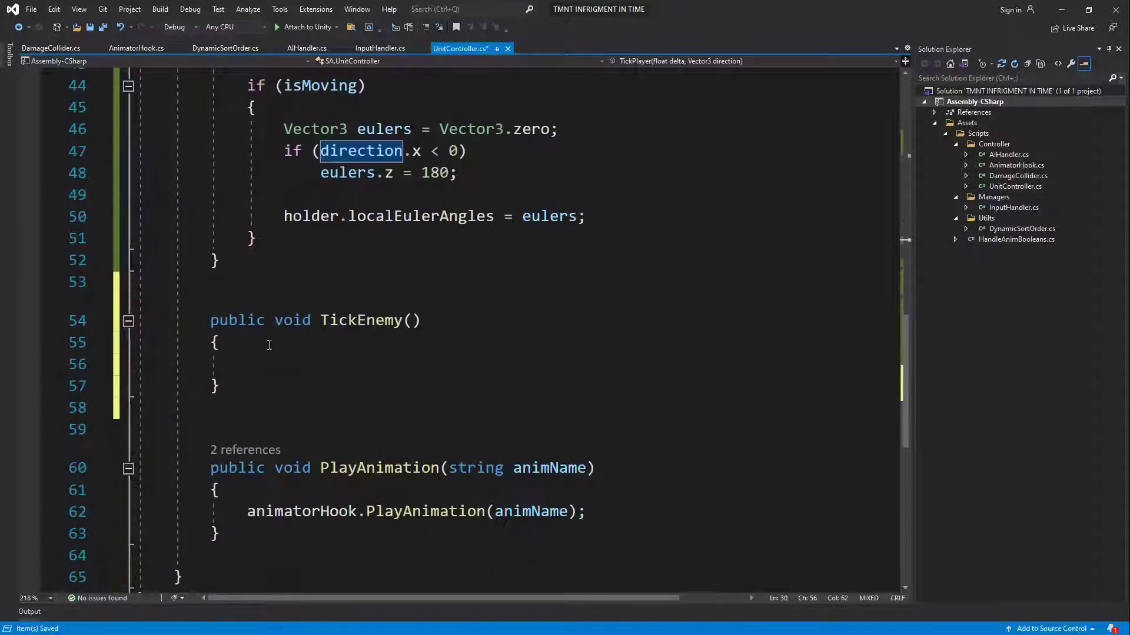
key(shift+Down)
key(shift+Down)
key(shift+Down)
key(Delete)
key(BackSpace)
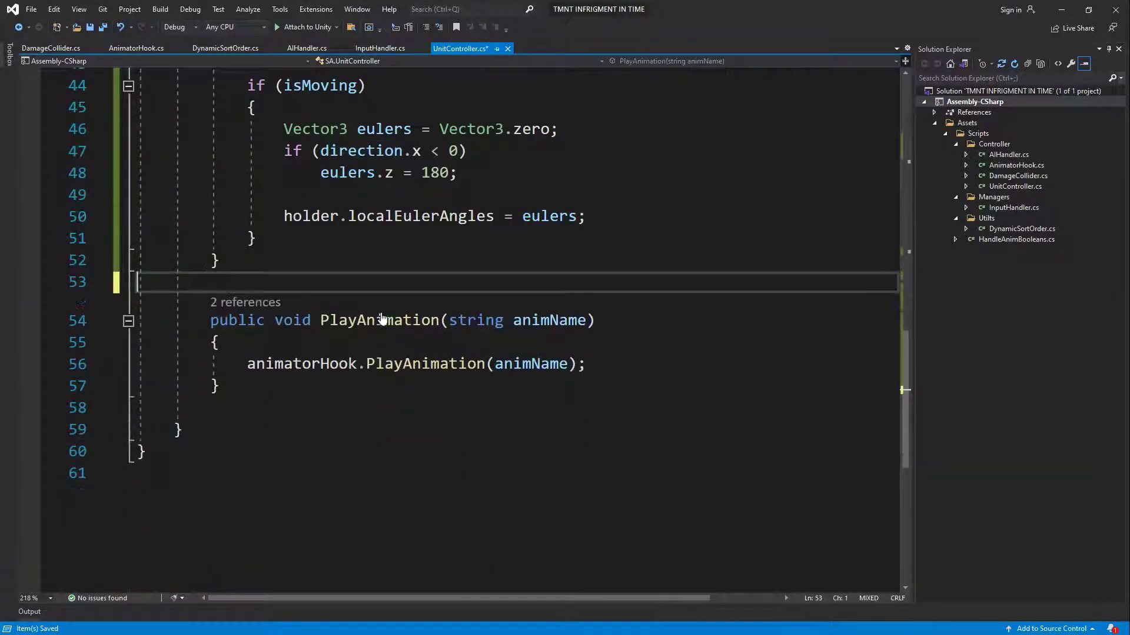
scroll(378, 146, up, 4)
In AIHandler's Update, comment out the SetDestination call on line 18.
click(307, 48)
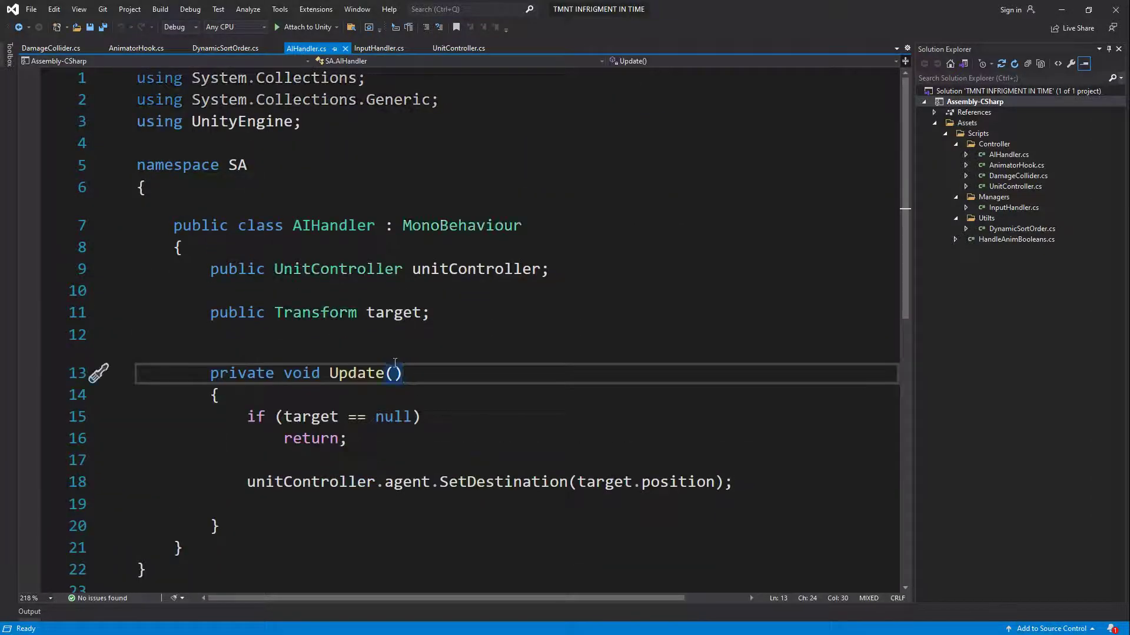
scroll(346, 385, down, 2)
click(642, 353)
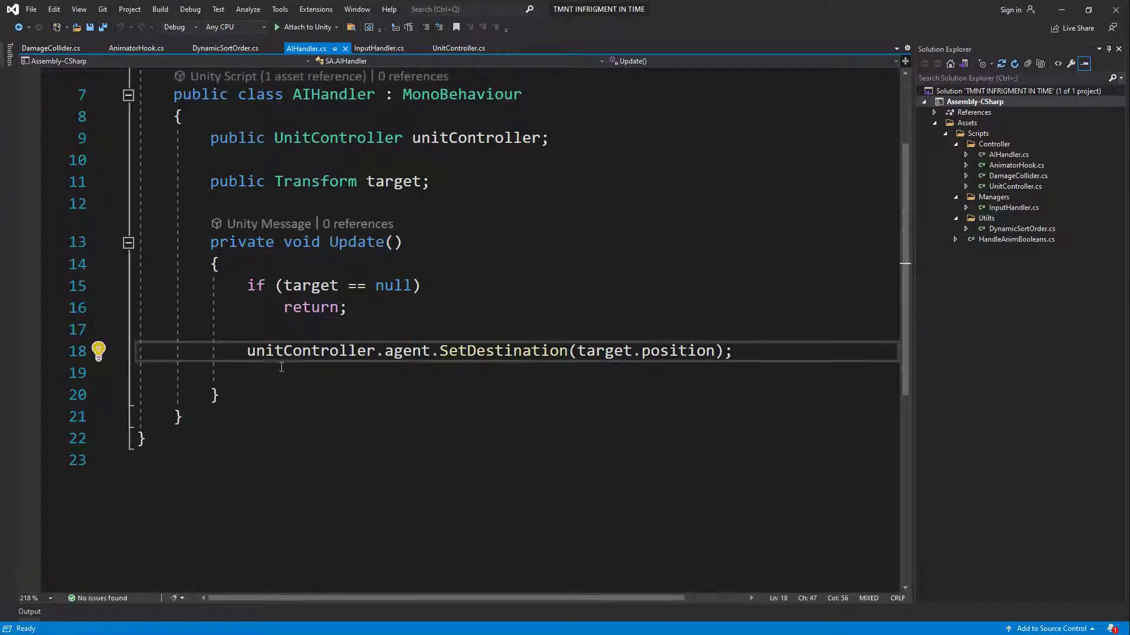
click(299, 395)
scroll(379, 522, up, 2)
click(387, 508)
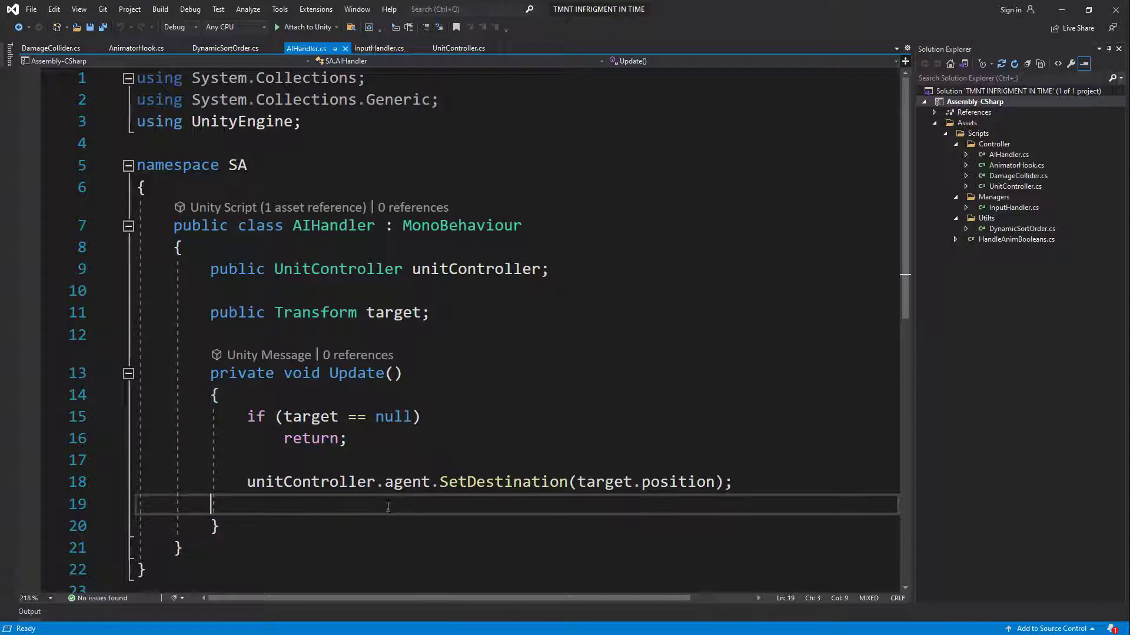
double_click(358, 486)
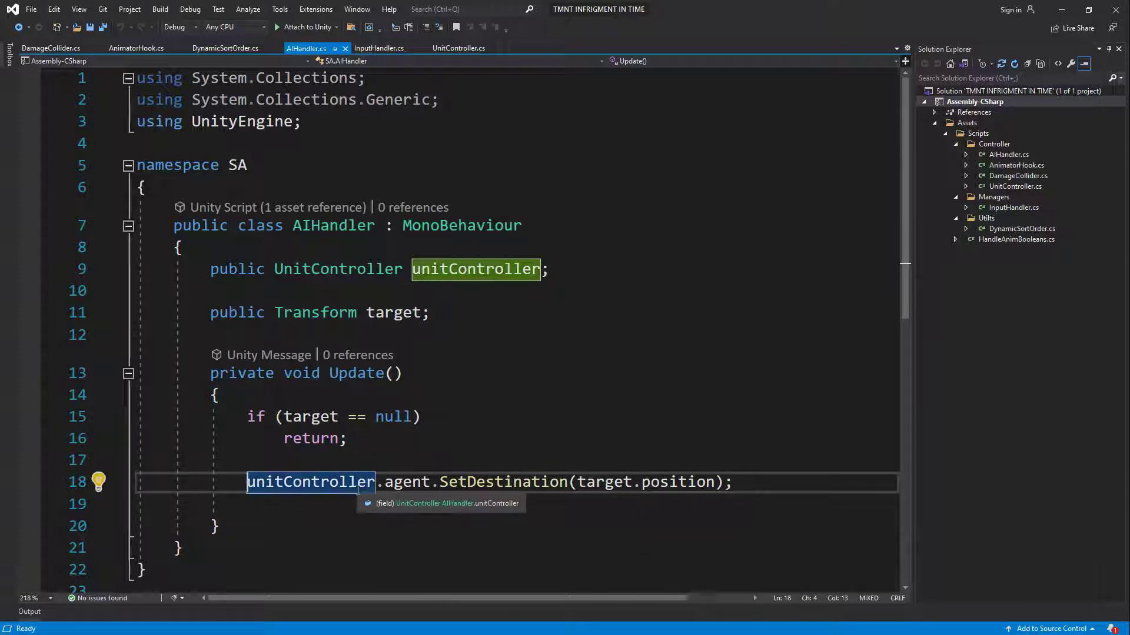
key(ctrl+s)
key(Home)
text(//)
click(392, 496)
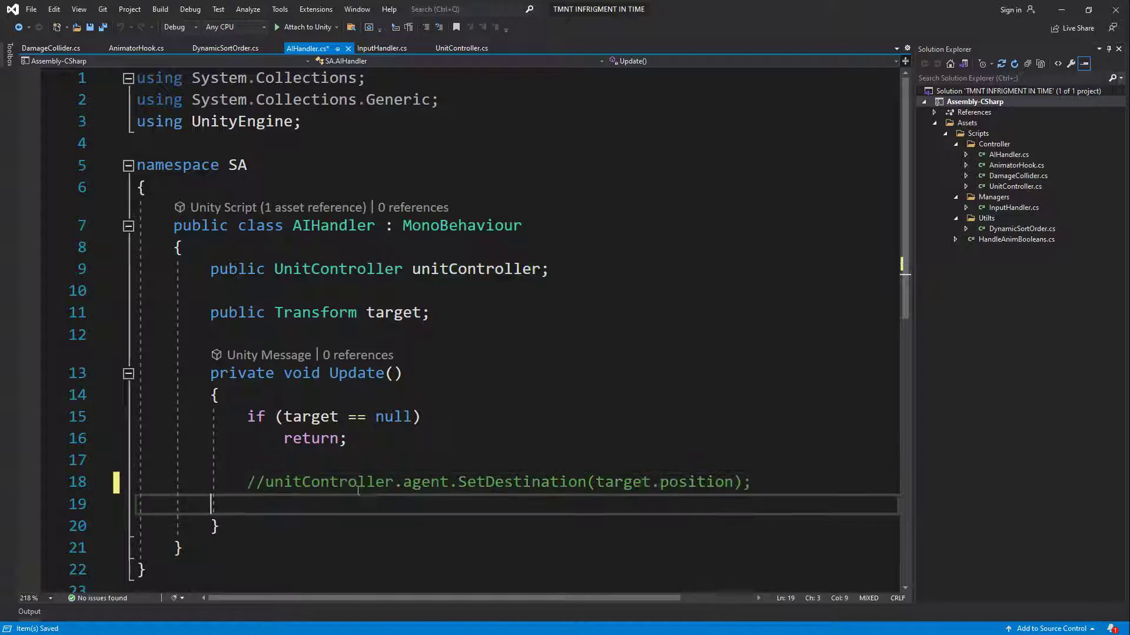
scroll(392, 496, down, 1)
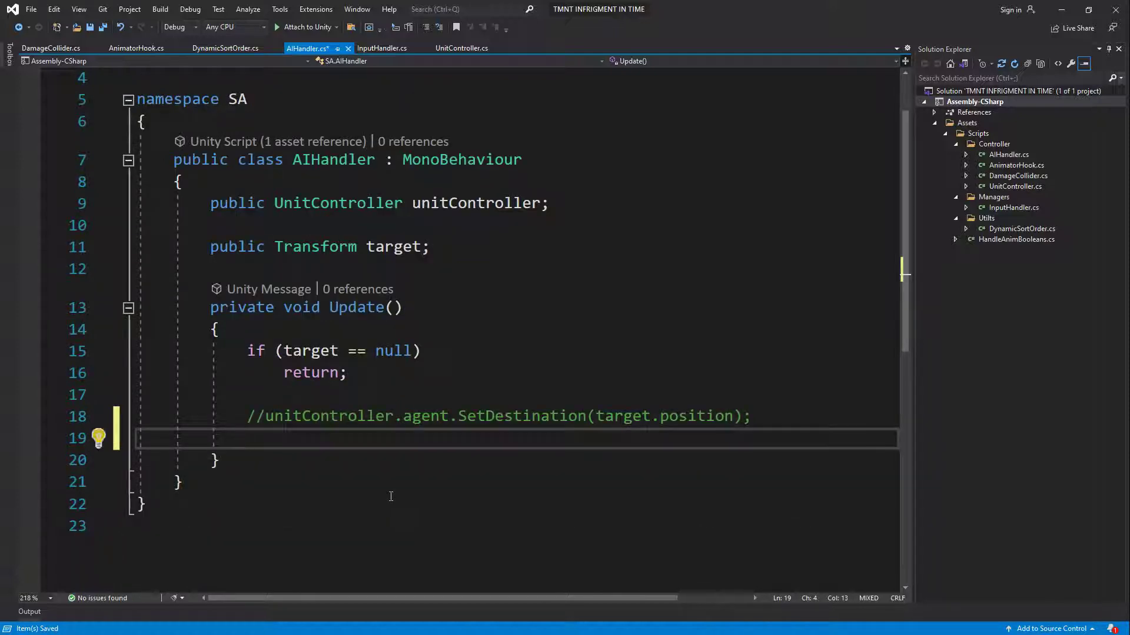
Add unitController.TickPlayer(Time.deltaTime, Vector3.zero); inside Update, save, and return to Unity.
key(Return)
text(un)
text(checked.)
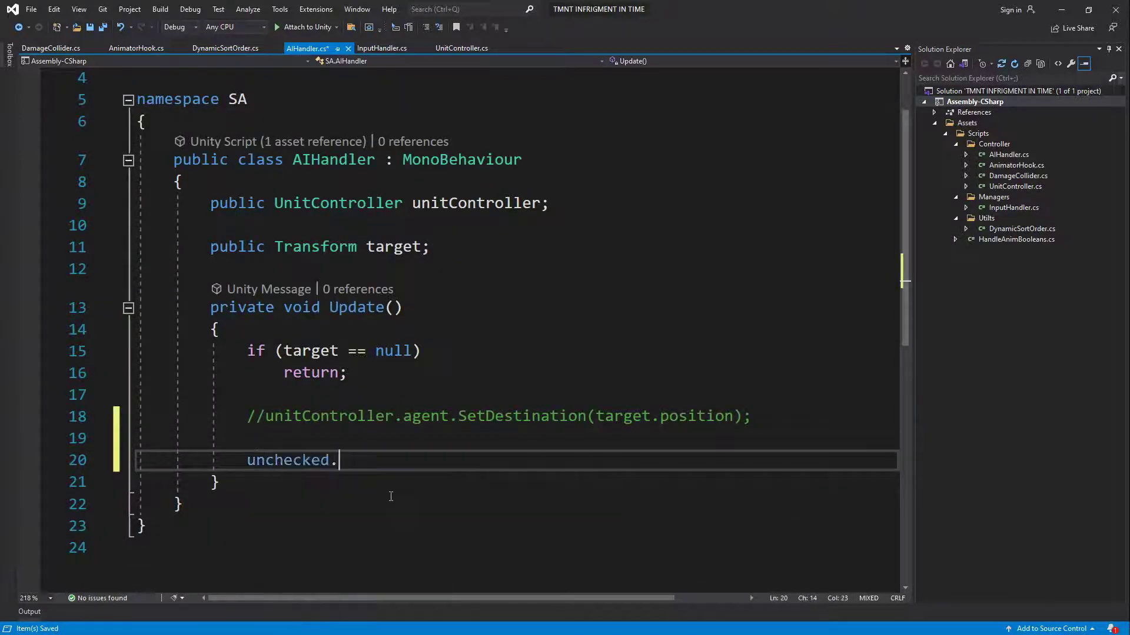
key(BackSpace)
key(BackSpace)
key(BackSpace)
key(BackSpace)
text(un)
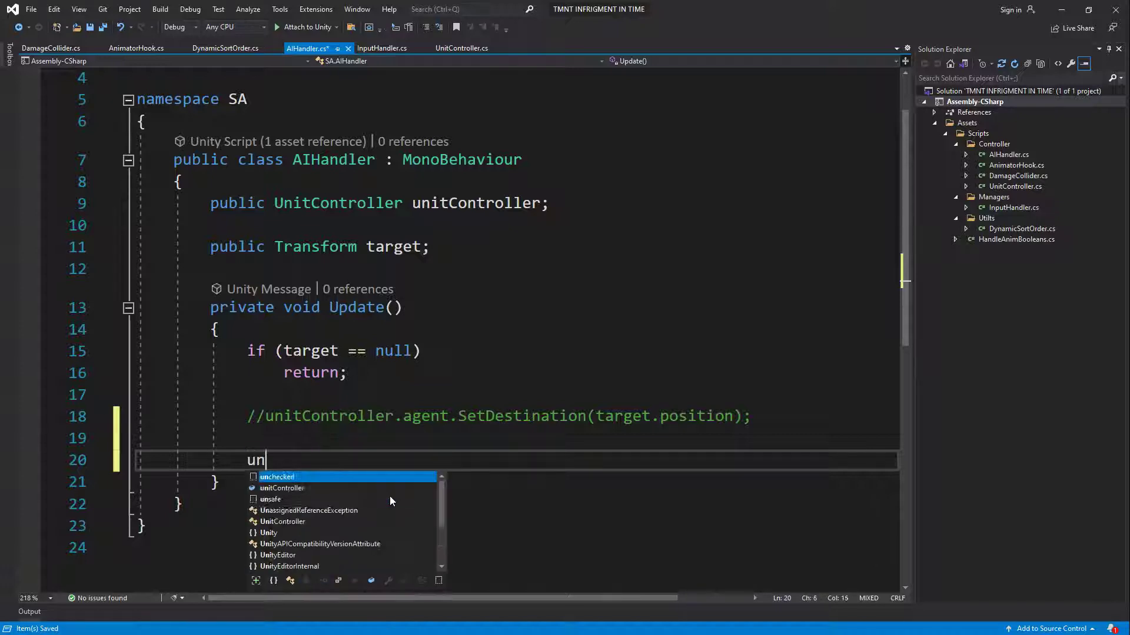
text(i)
key(Tab)
text(.ti)
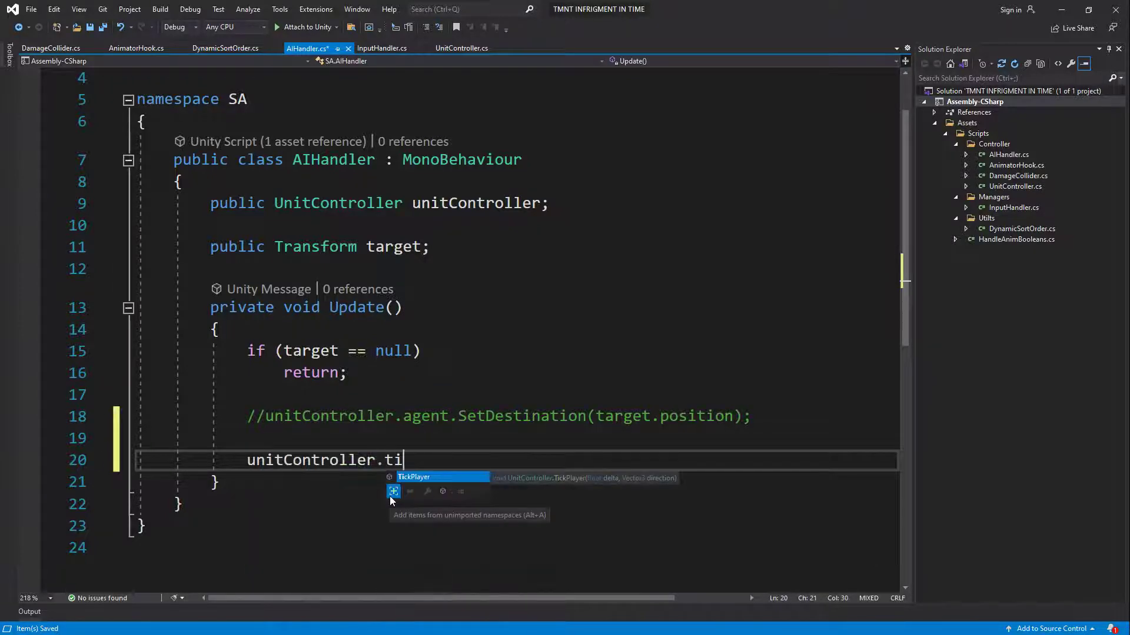
text(()
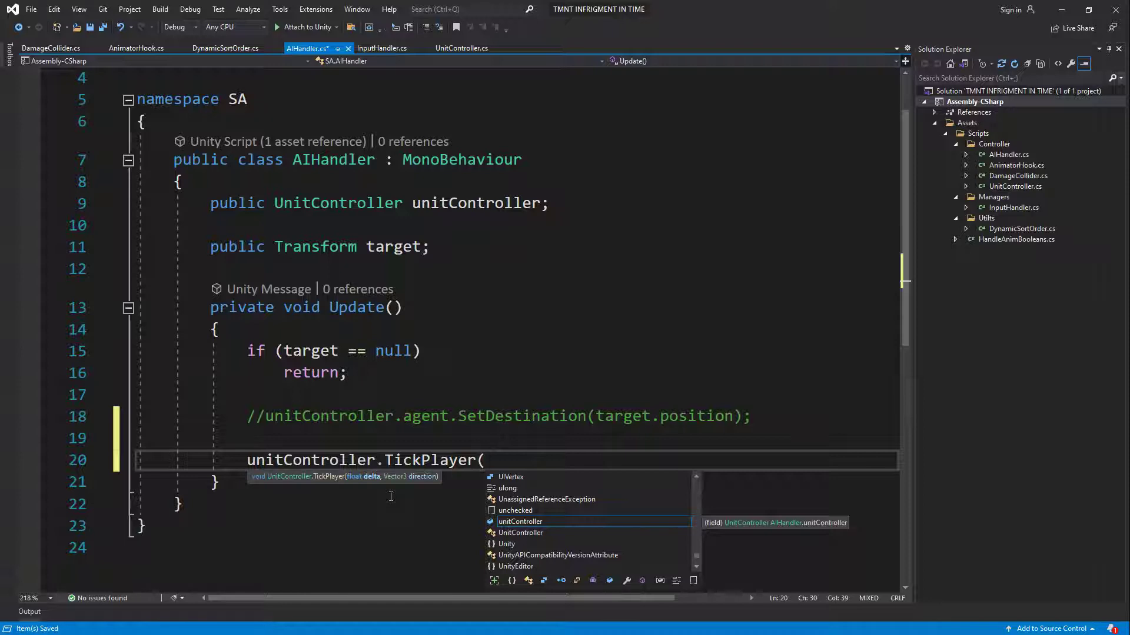
text(Time.de, )
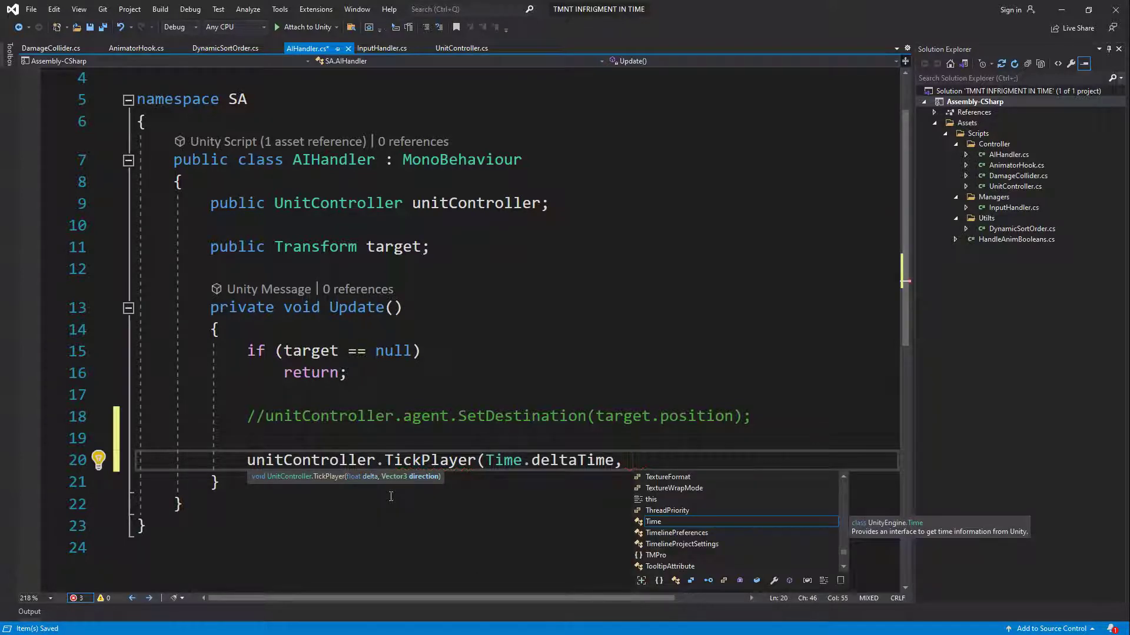
text(ve)
key(Tab)
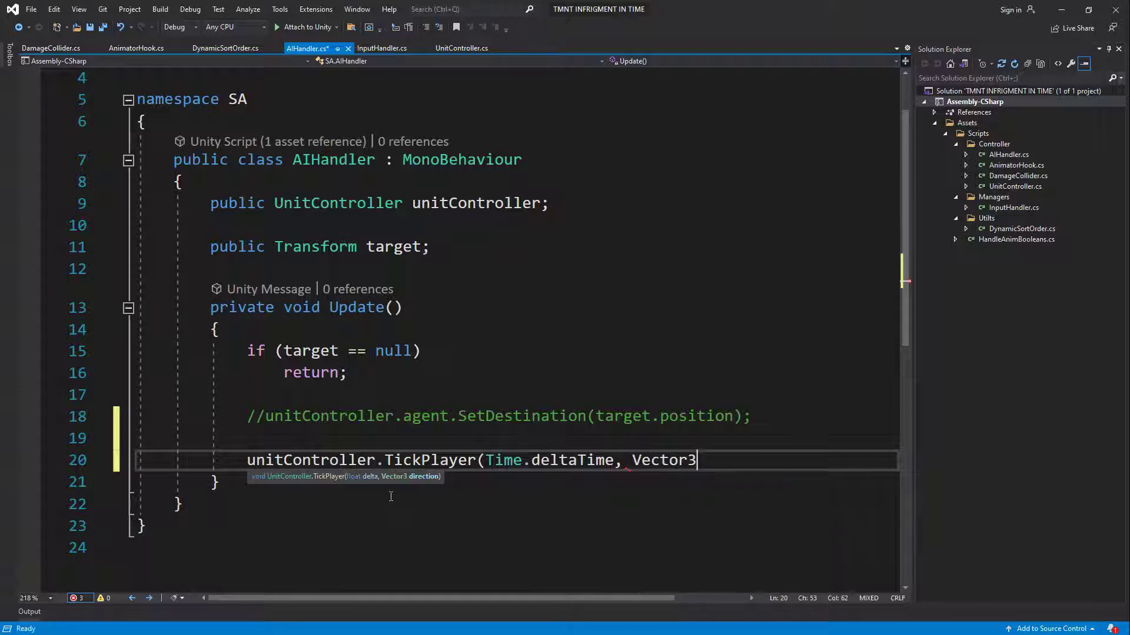
text(.zero);)
key(ctrl+s)
click(542, 426)
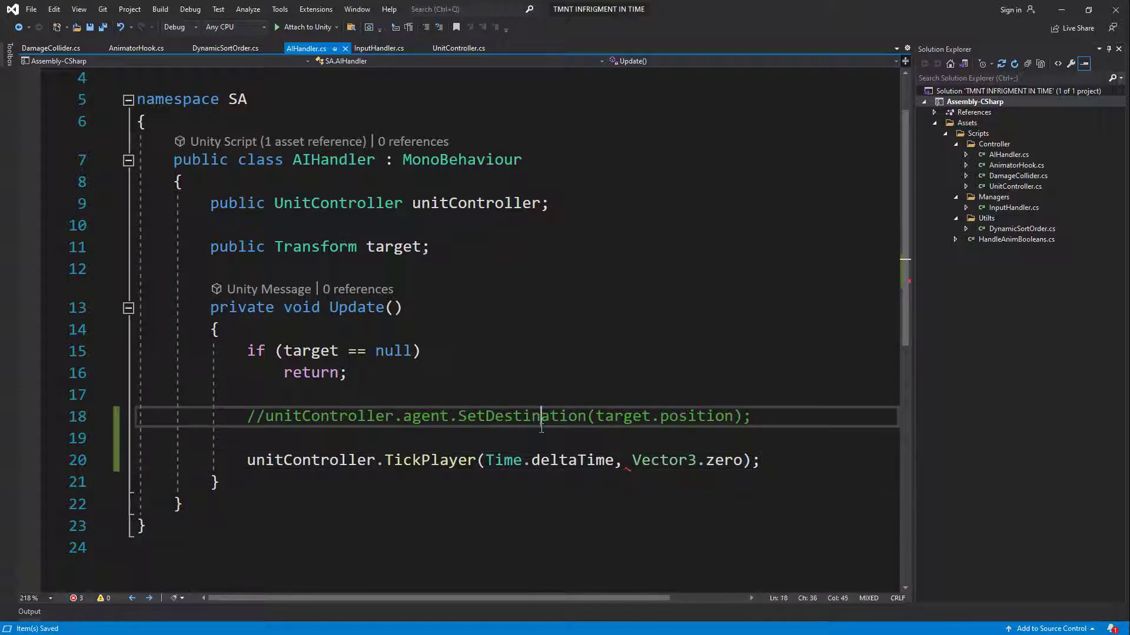
click(1059, 8)
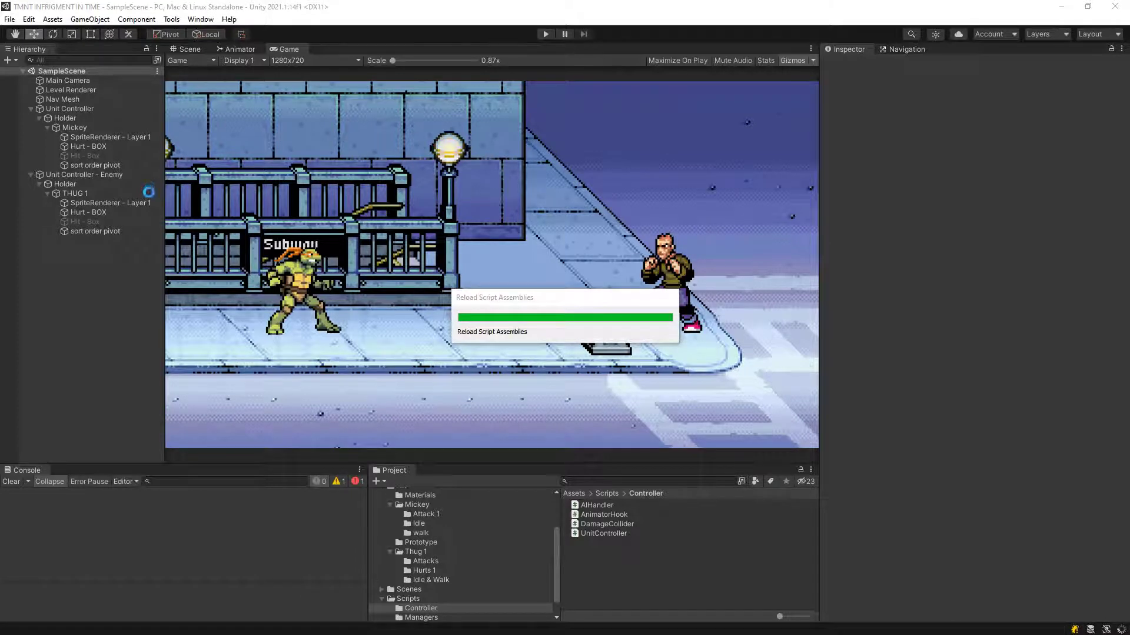
Move Unit Controller - Enemy to Position X 0.02 and open the Animation window.
click(108, 174)
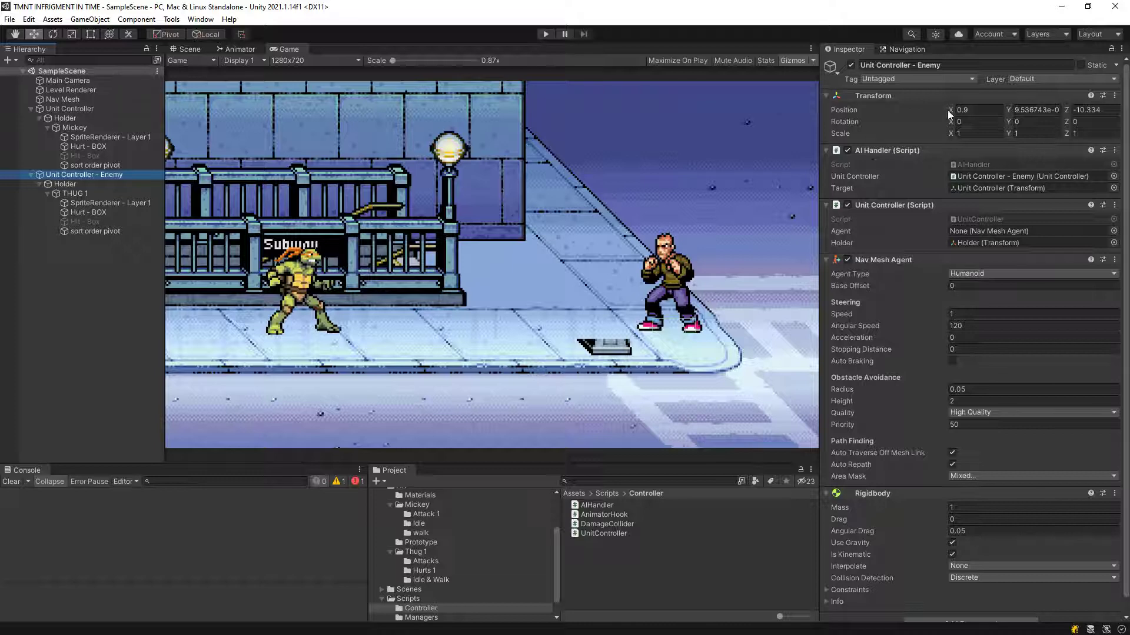
drag(948, 110, 933, 108)
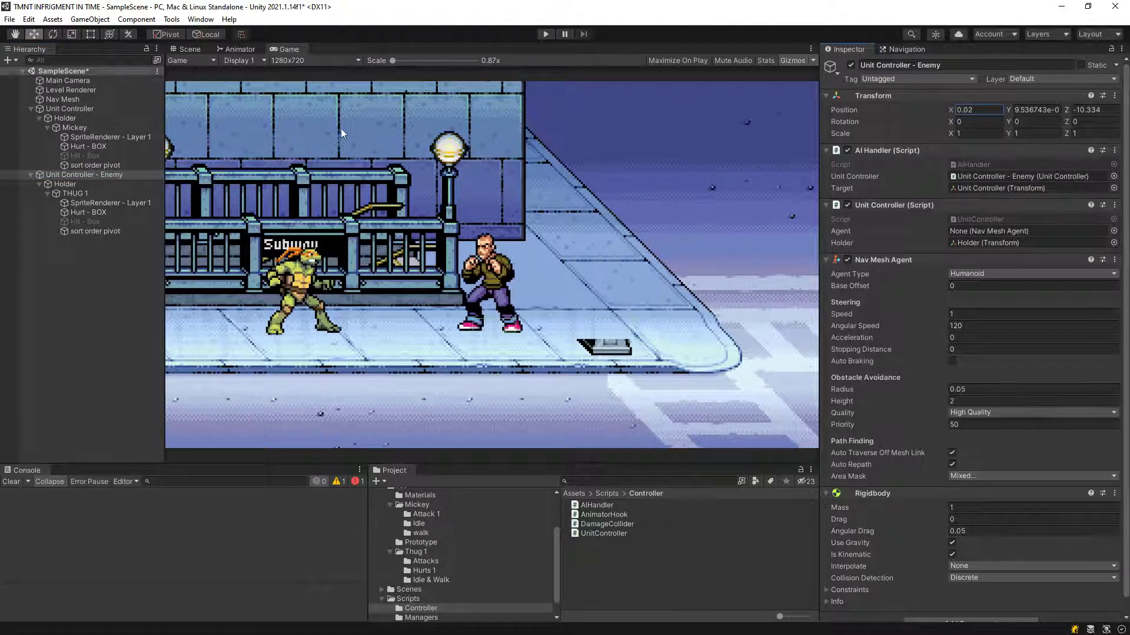
click(214, 19)
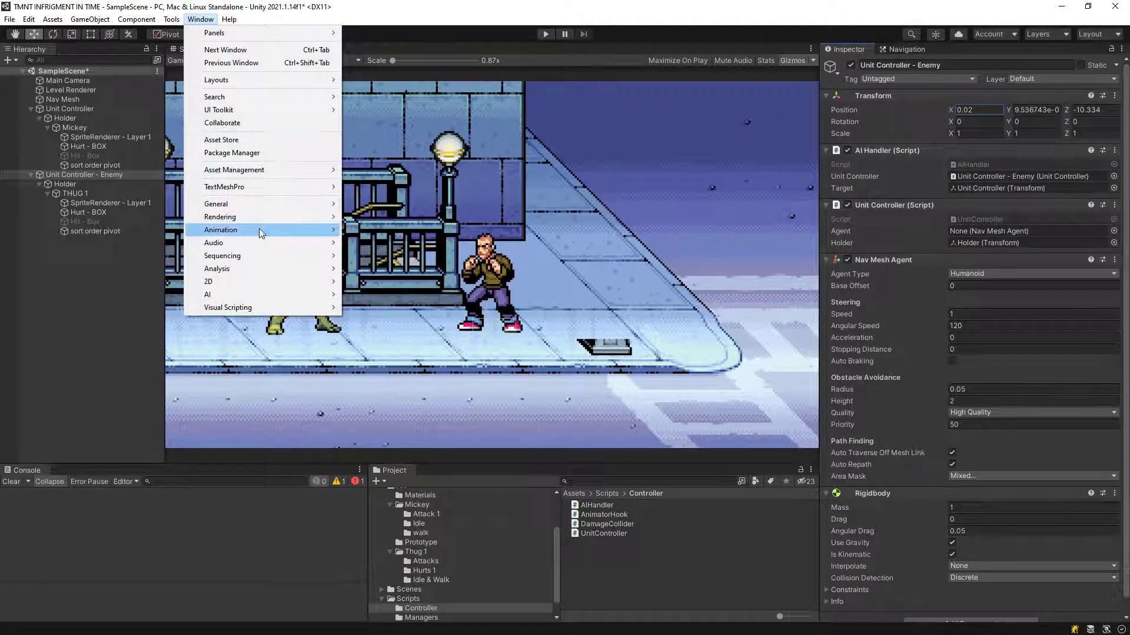
mouse_move(259, 229)
click(420, 232)
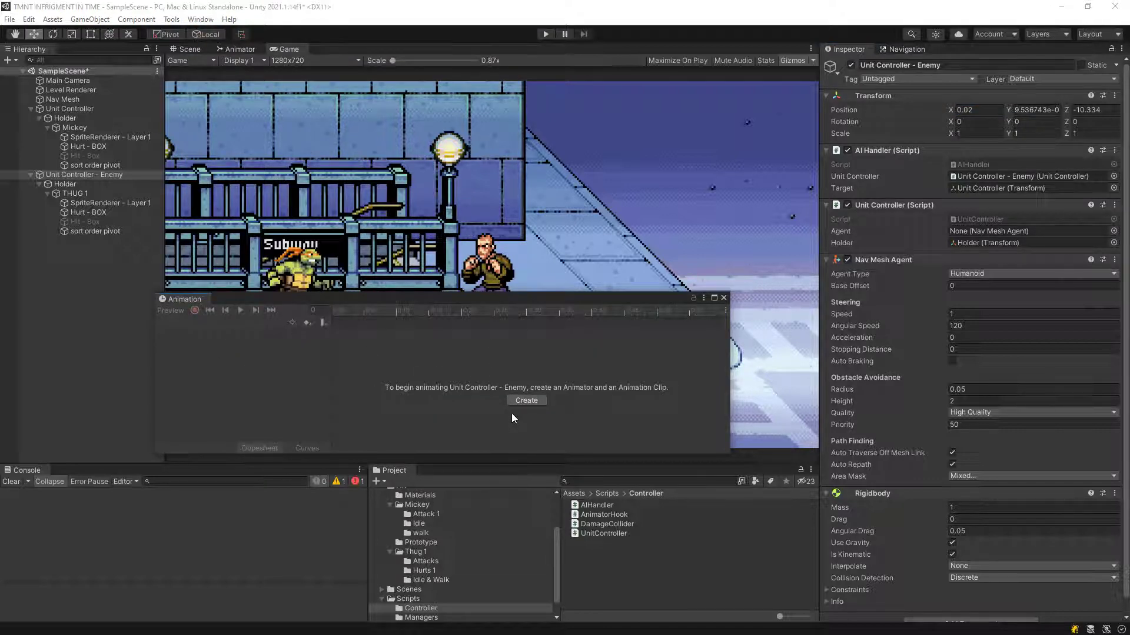
Select THUG 1 and switch the Animation window to its hurt 1 clip.
click(66, 191)
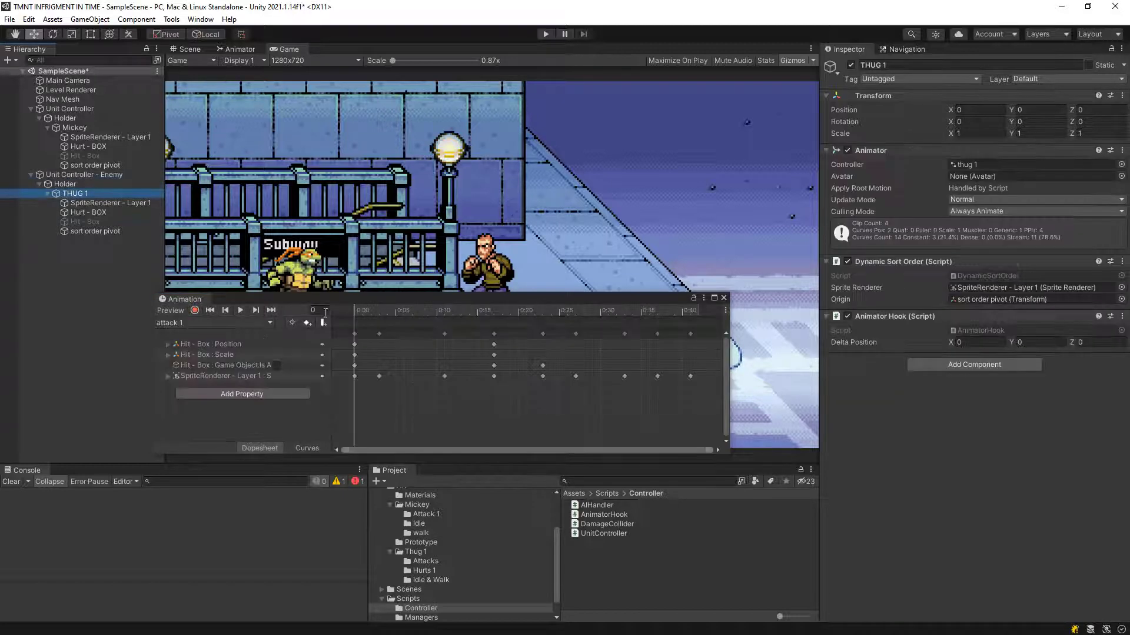
click(217, 324)
click(184, 348)
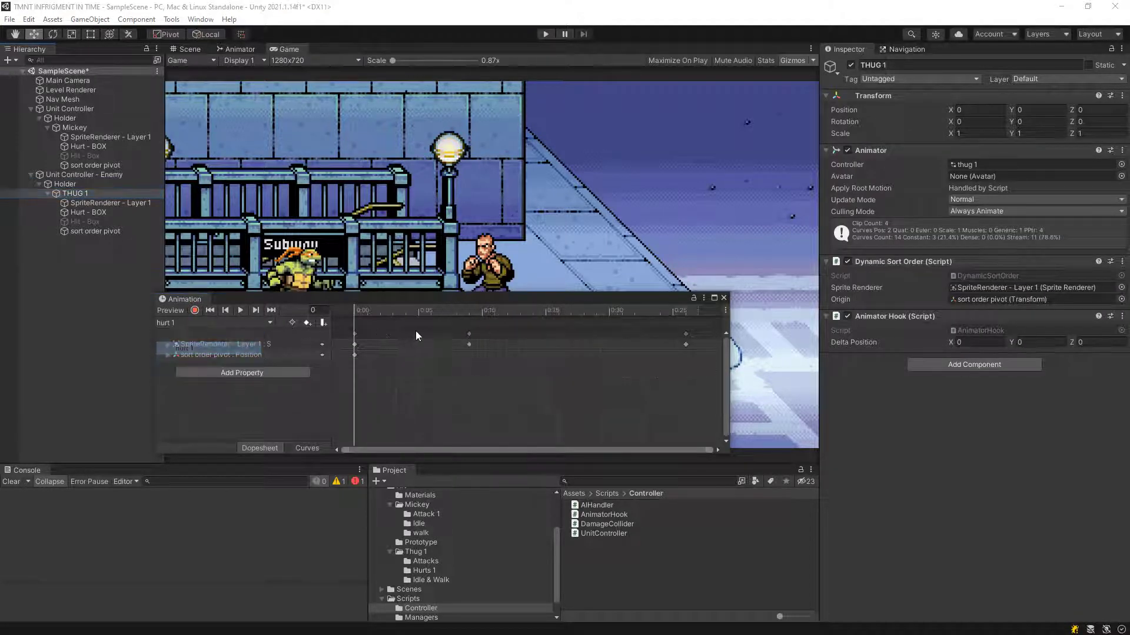
drag(433, 300, 468, 362)
With Preview and Record on, go to frame 9 and move the thug in Scene view to key its position.
click(397, 372)
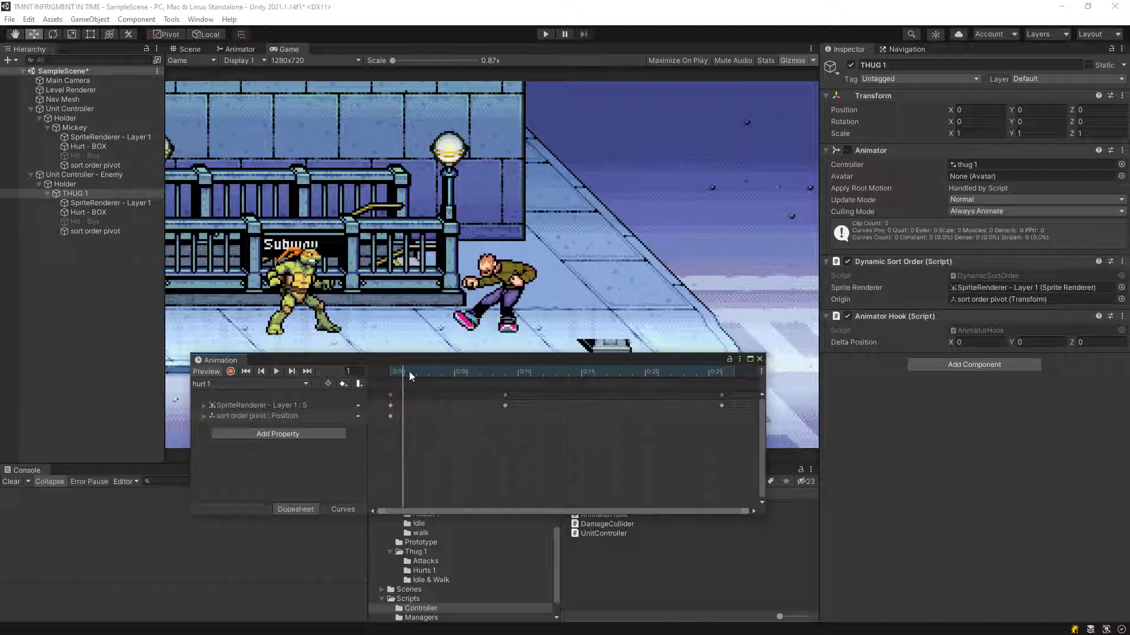
click(231, 372)
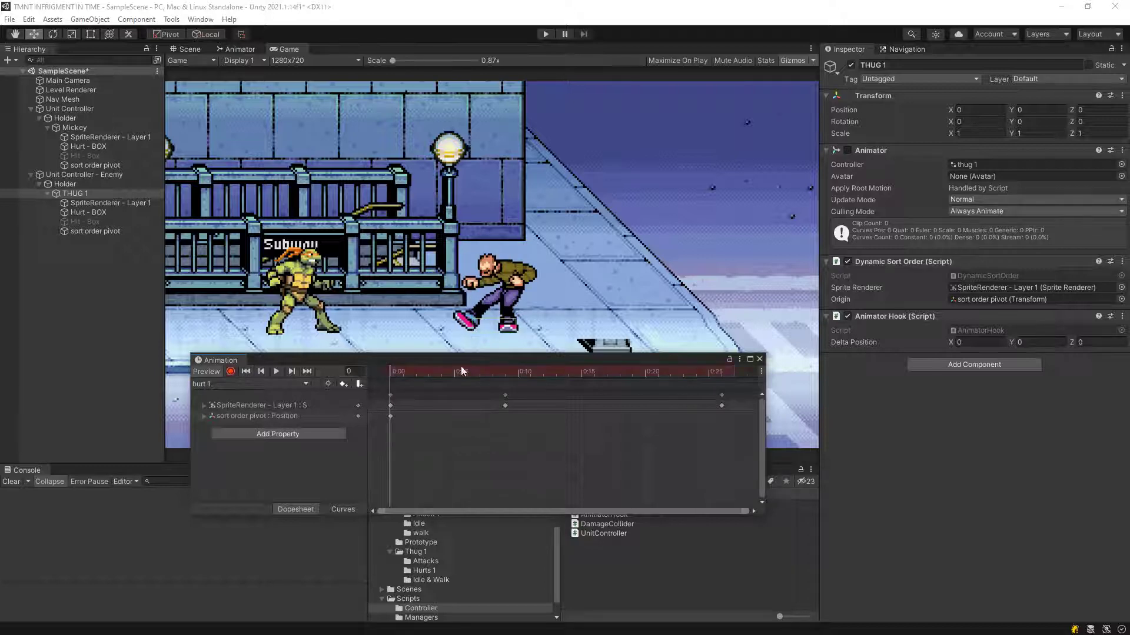
click(500, 376)
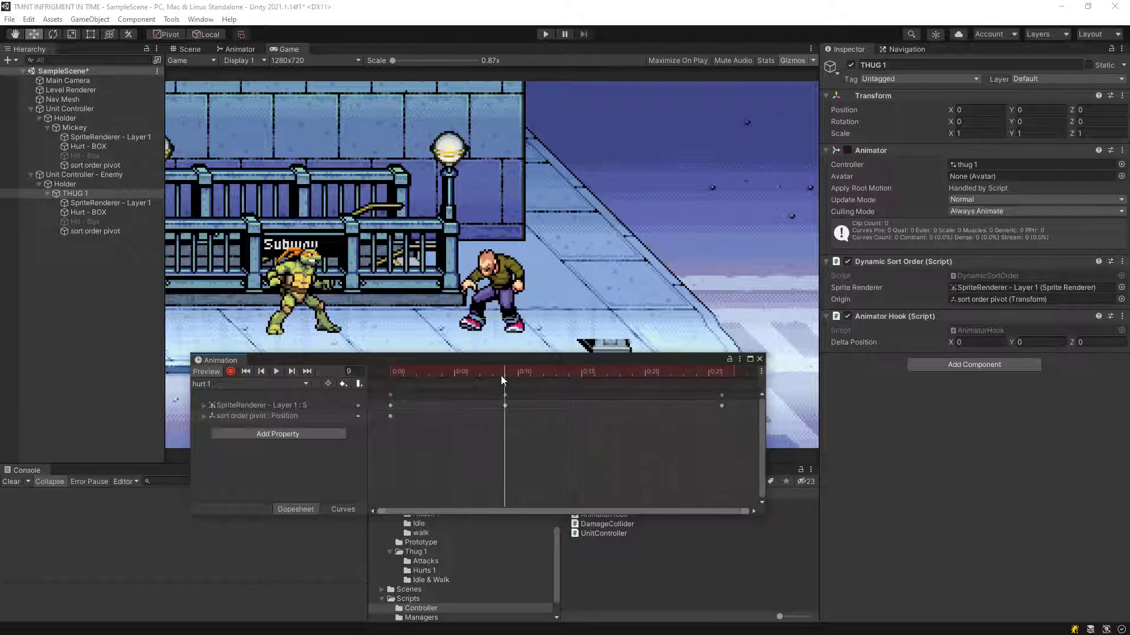
click(194, 49)
middle_drag(531, 179, 410, 176)
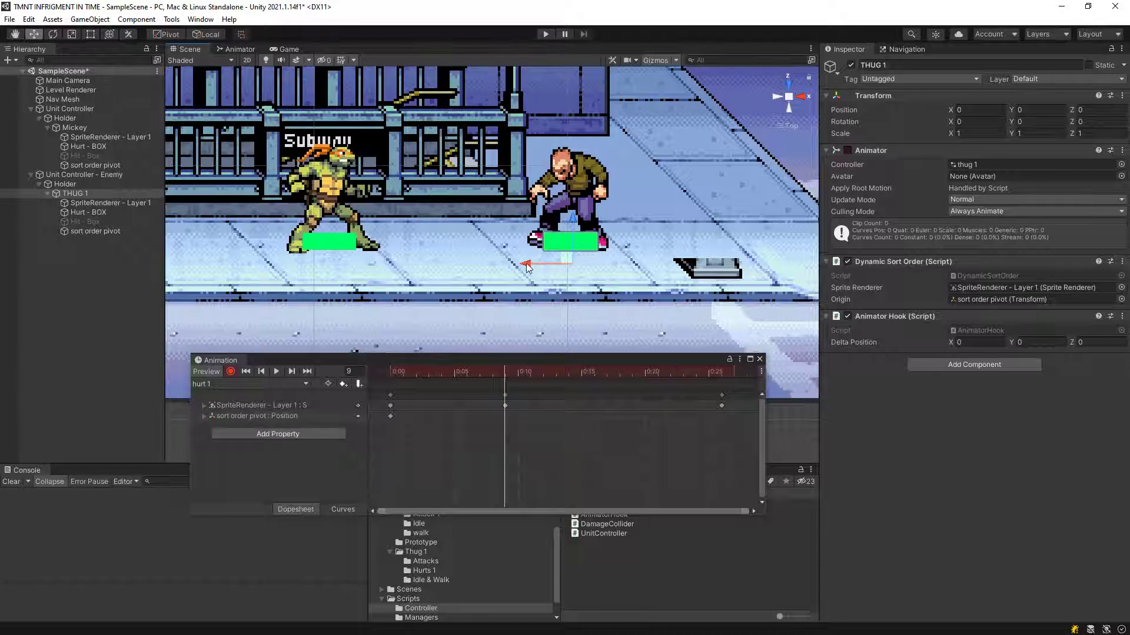
drag(527, 266, 565, 262)
Key a shifted thug position at frame 12, then drag those keys to about frame 16.
click(392, 372)
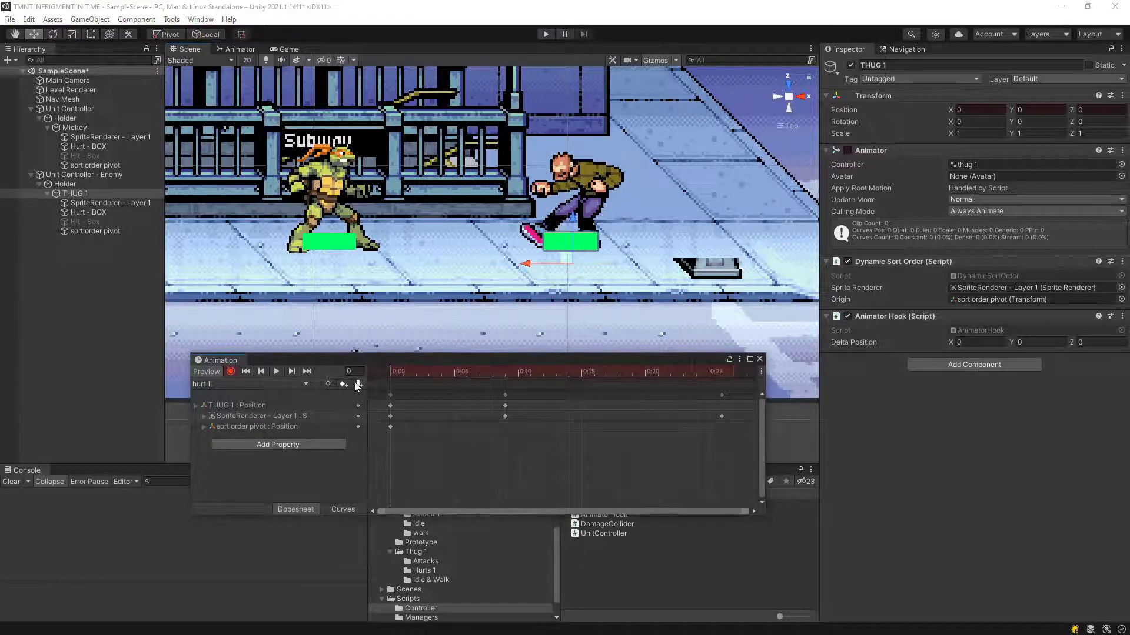
mouse_move(391, 386)
mouse_down()
mouse_move(598, 408)
mouse_move(315, 414)
mouse_up()
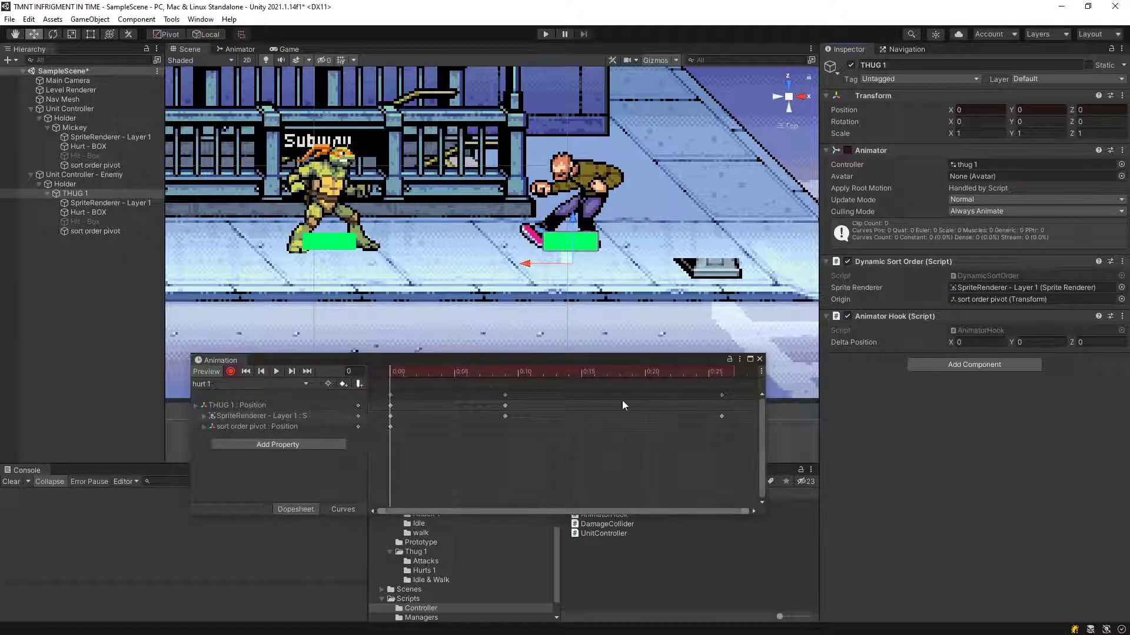
drag(404, 379, 513, 378)
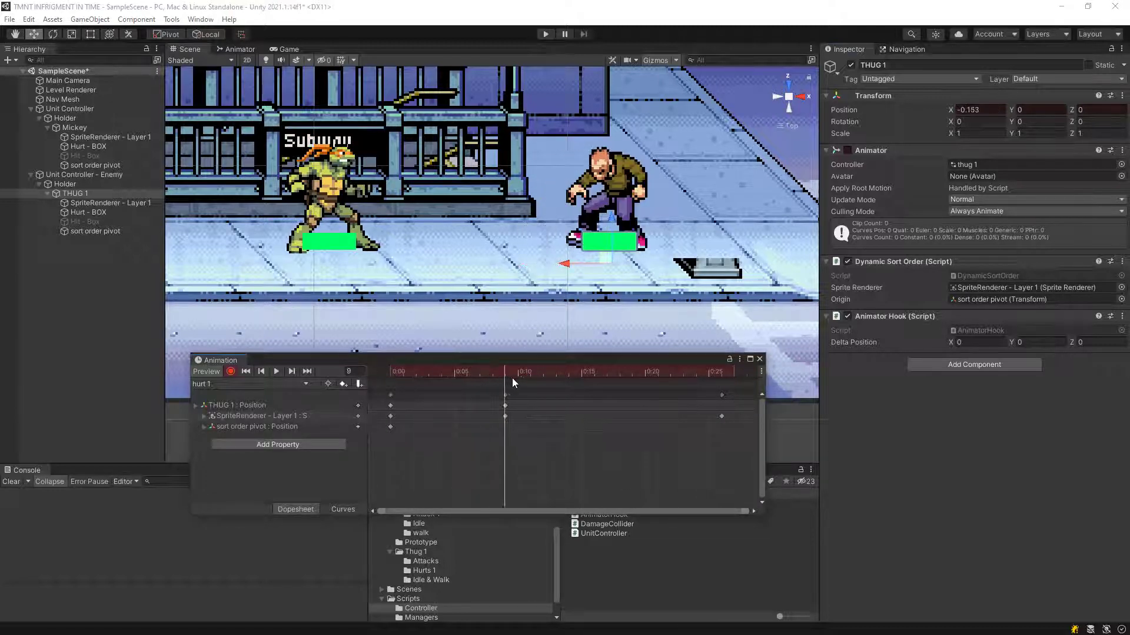
mouse_move(639, 390)
mouse_down()
mouse_move(386, 384)
mouse_move(542, 383)
mouse_up()
drag(566, 264, 572, 264)
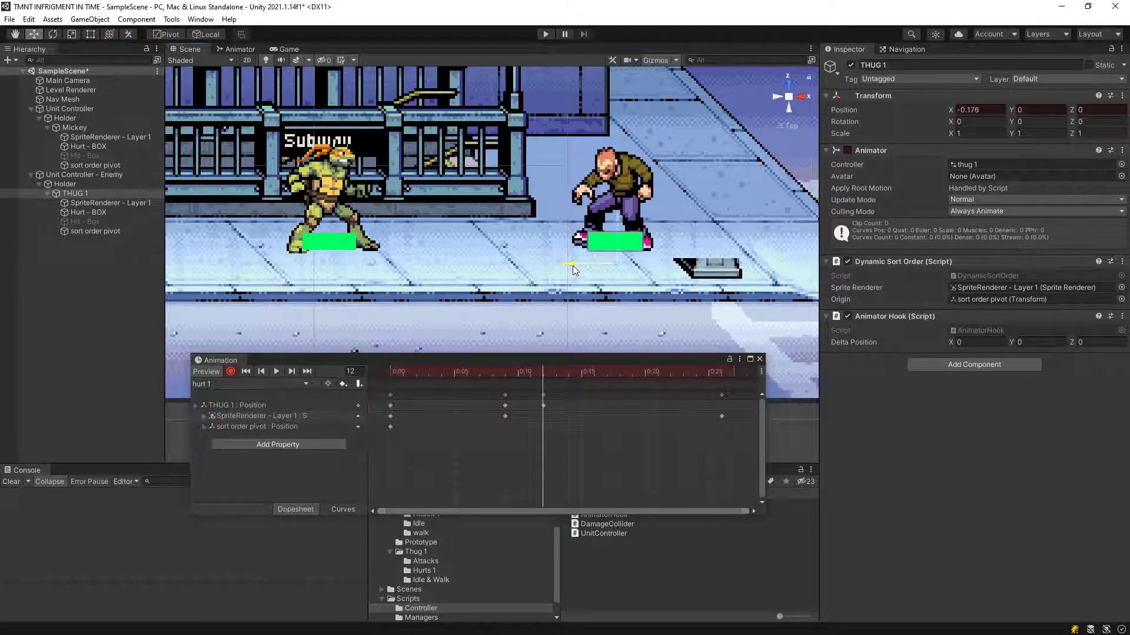
mouse_move(544, 395)
mouse_down()
mouse_move(607, 395)
mouse_move(505, 380)
mouse_move(561, 403)
mouse_move(725, 418)
mouse_up()
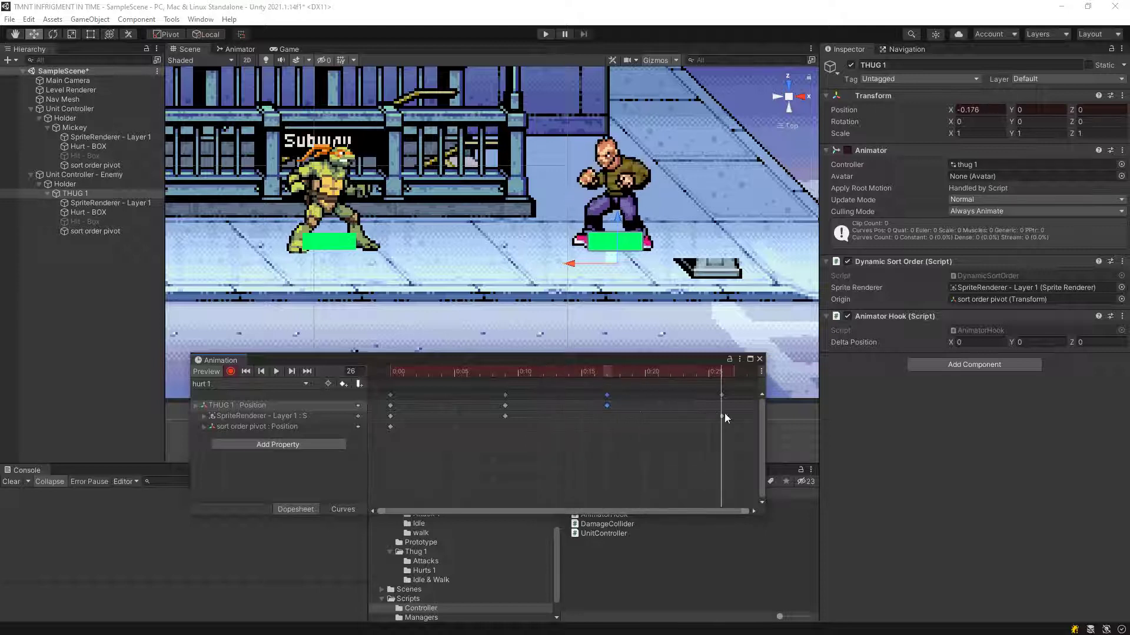
Preview the hurt 1 clip and adjust the thug's earlier knockback position keyframe.
click(275, 371)
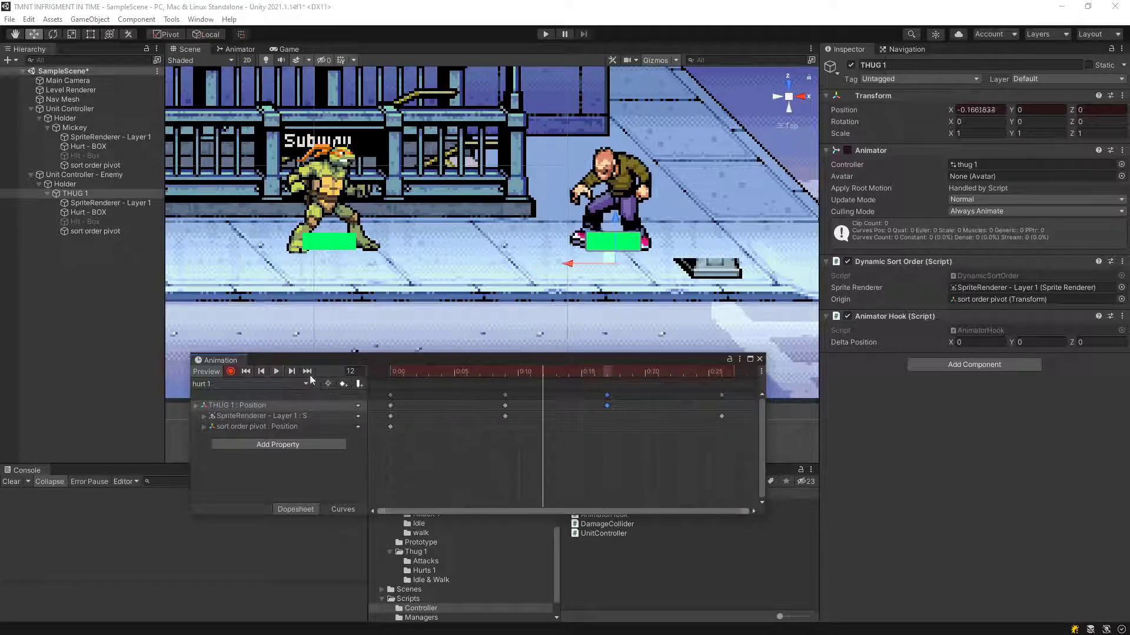
drag(505, 368, 613, 415)
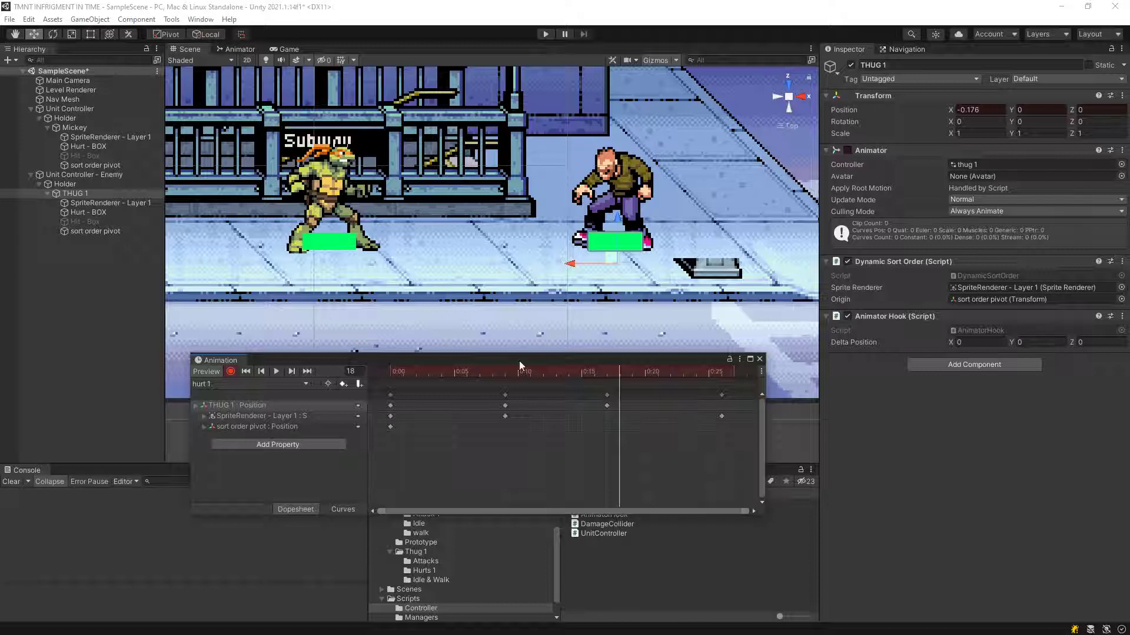
click(502, 383)
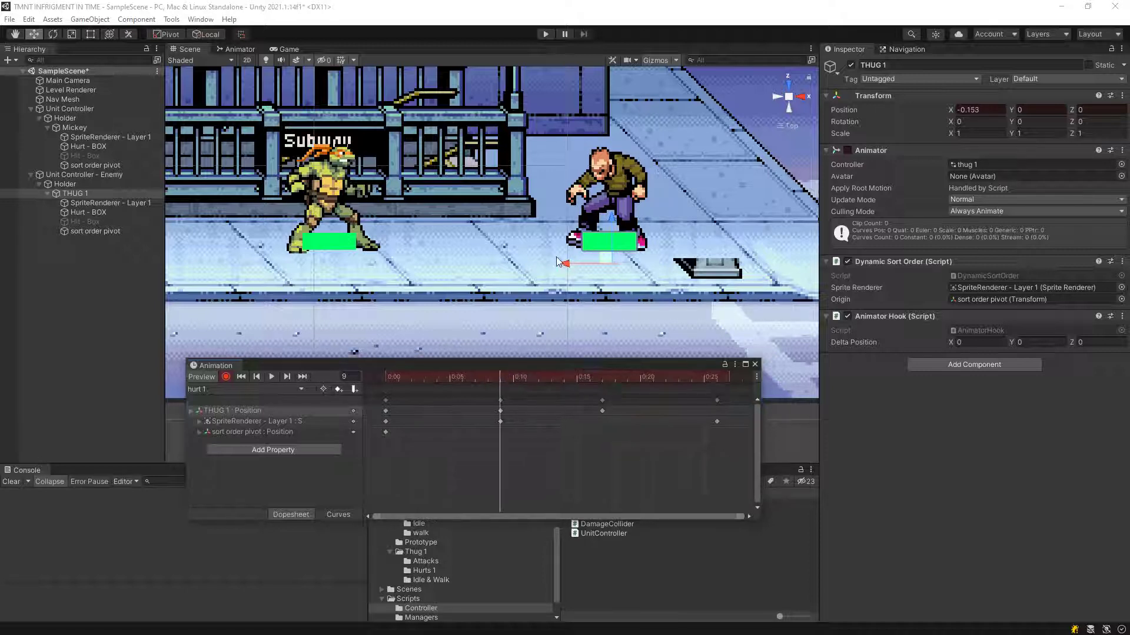
drag(386, 376, 500, 381)
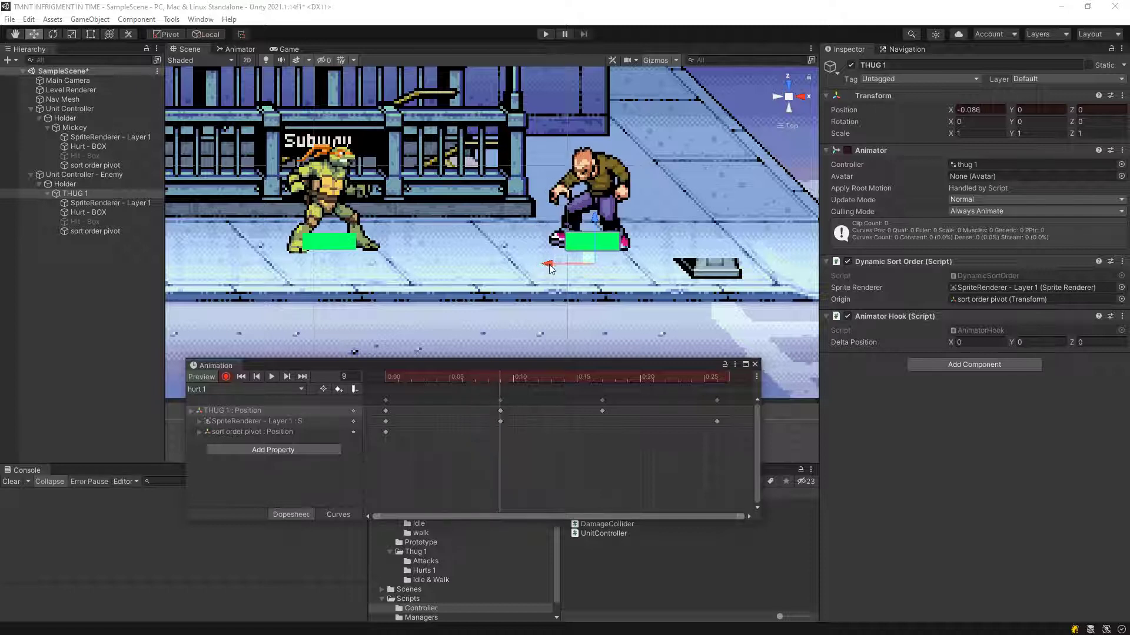
drag(549, 267, 510, 266)
mouse_move(398, 378)
mouse_down()
mouse_move(361, 404)
mouse_move(238, 387)
mouse_up()
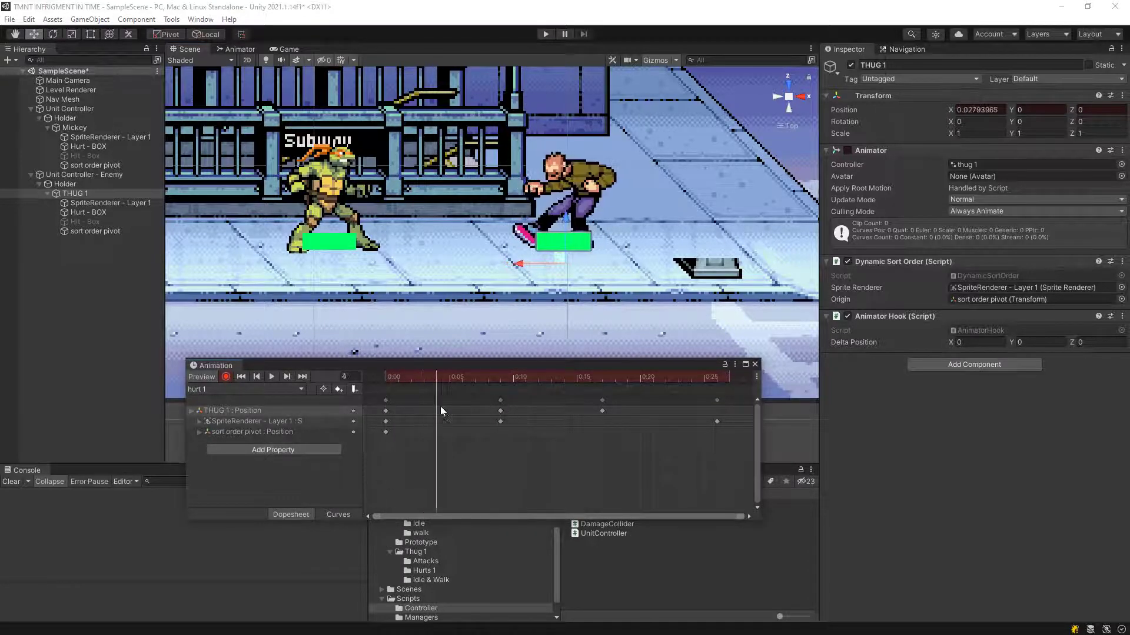
Preview the hurt 1 clip and adjust THUG 1's Position X key at frame 9.
click(271, 377)
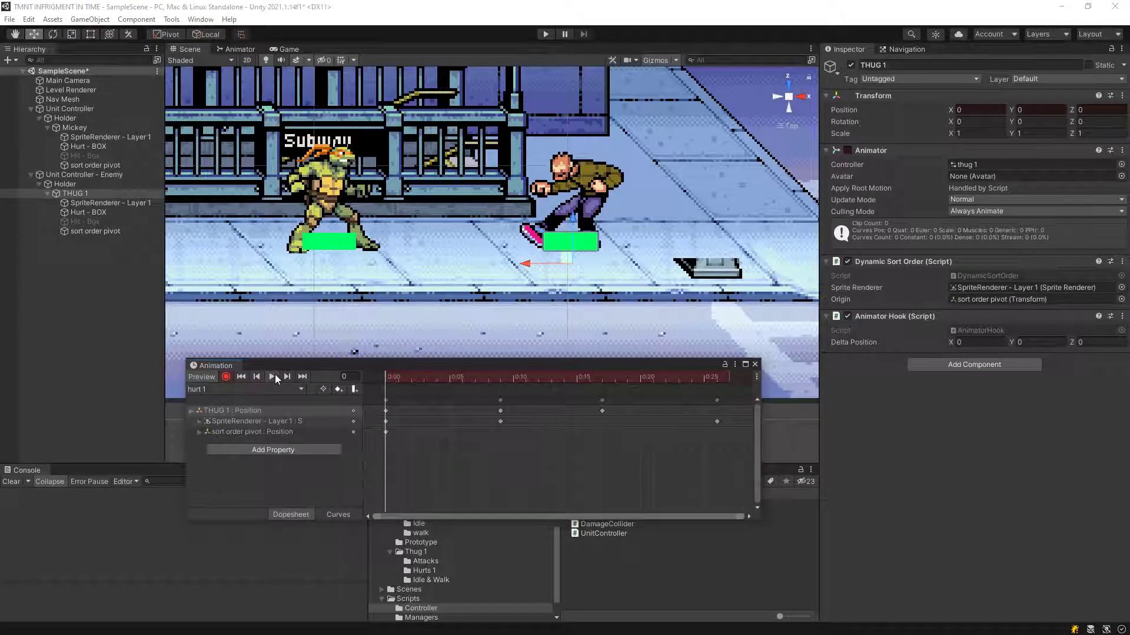
mouse_move(429, 375)
mouse_down()
mouse_move(360, 389)
mouse_move(499, 400)
mouse_up()
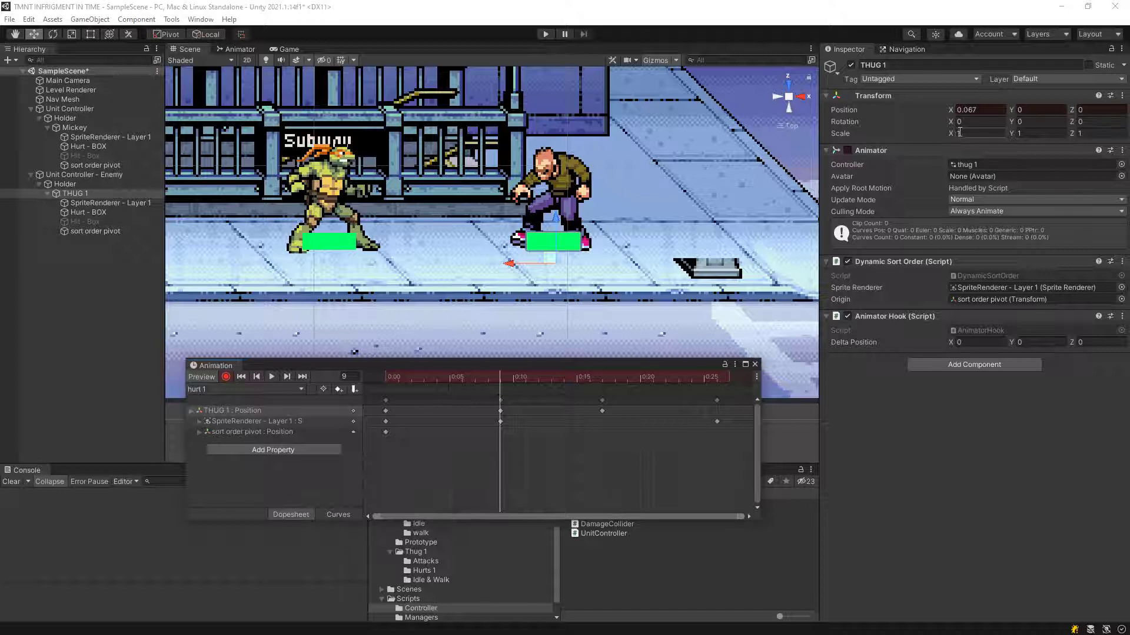
click(983, 110)
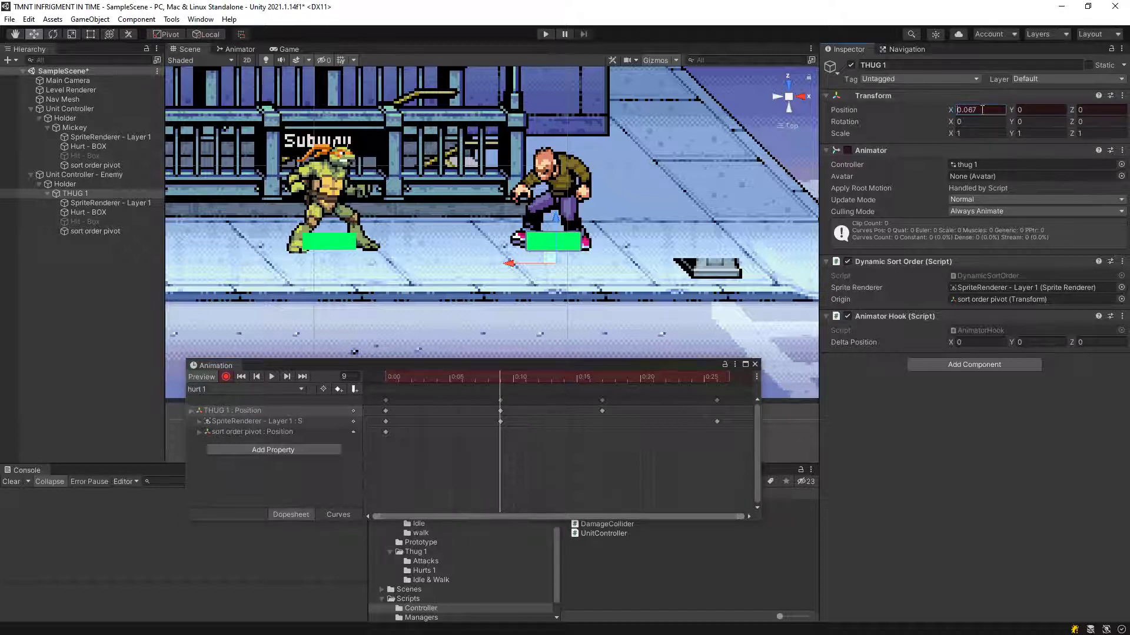
text(-)
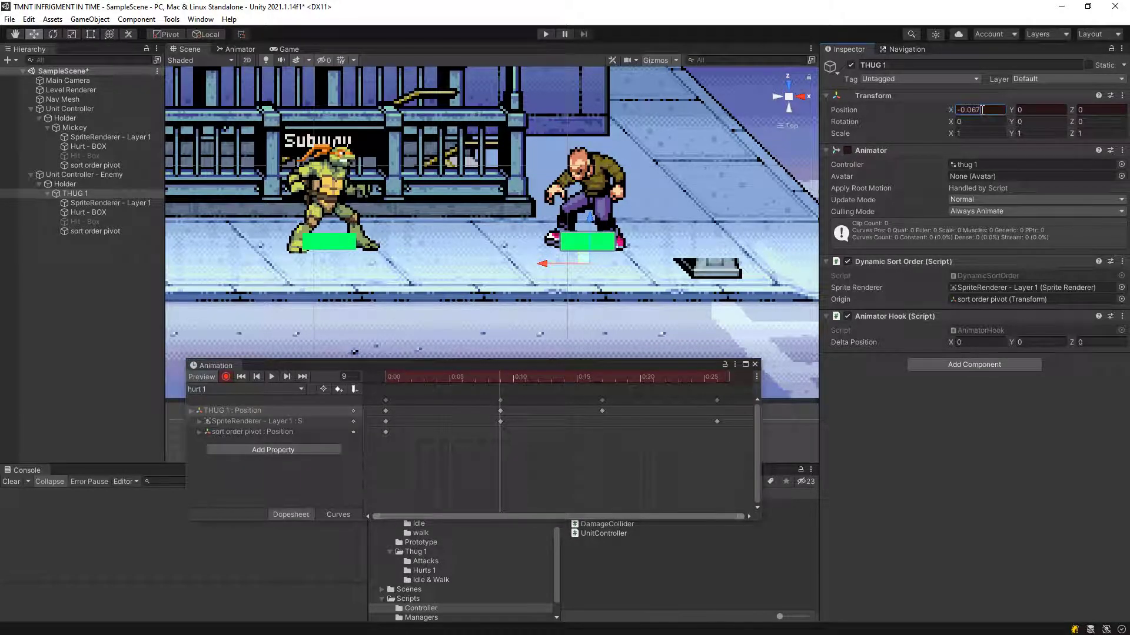
key(BackSpace)
key(BackSpace)
text(3)
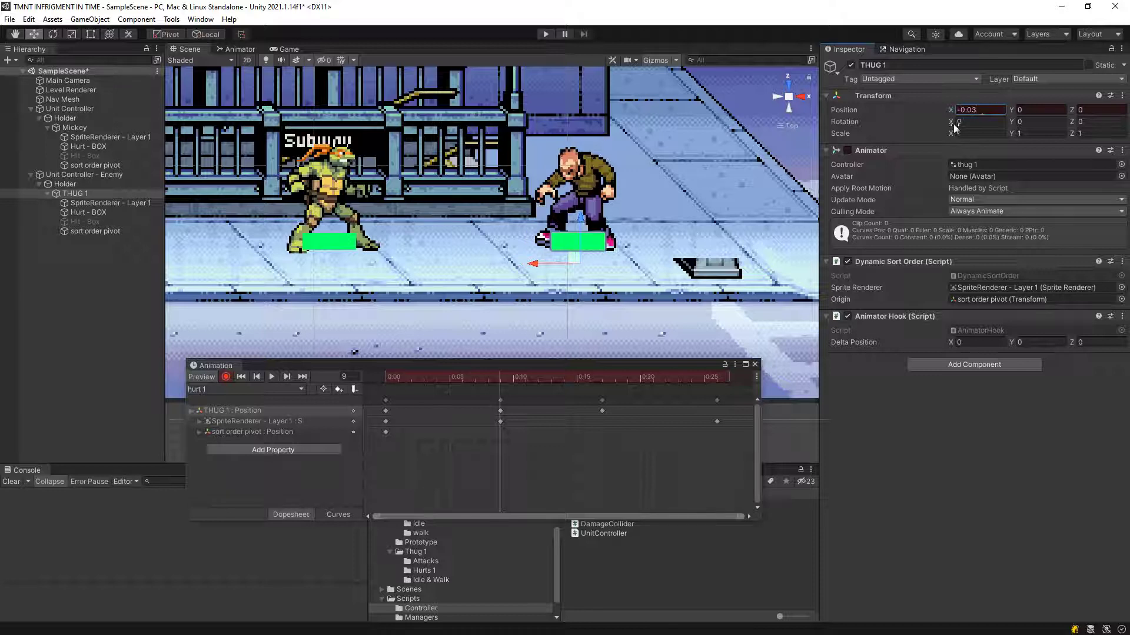
Set THUG 1's Position X at frame 17 to -0.045.
drag(396, 381, 600, 427)
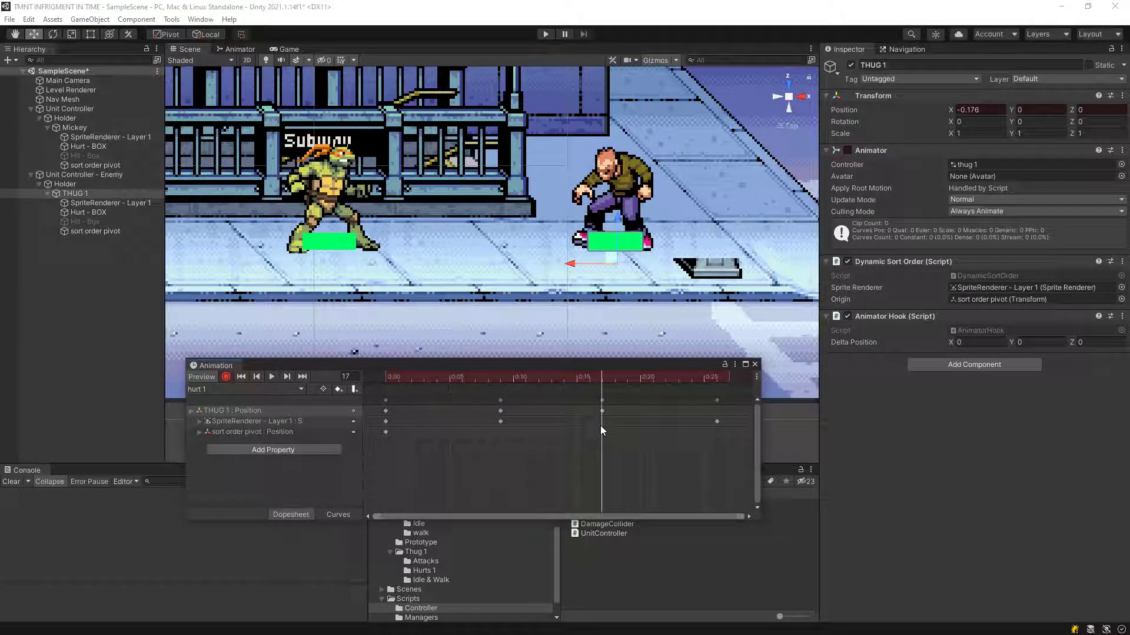
click(995, 111)
text(-0.3)
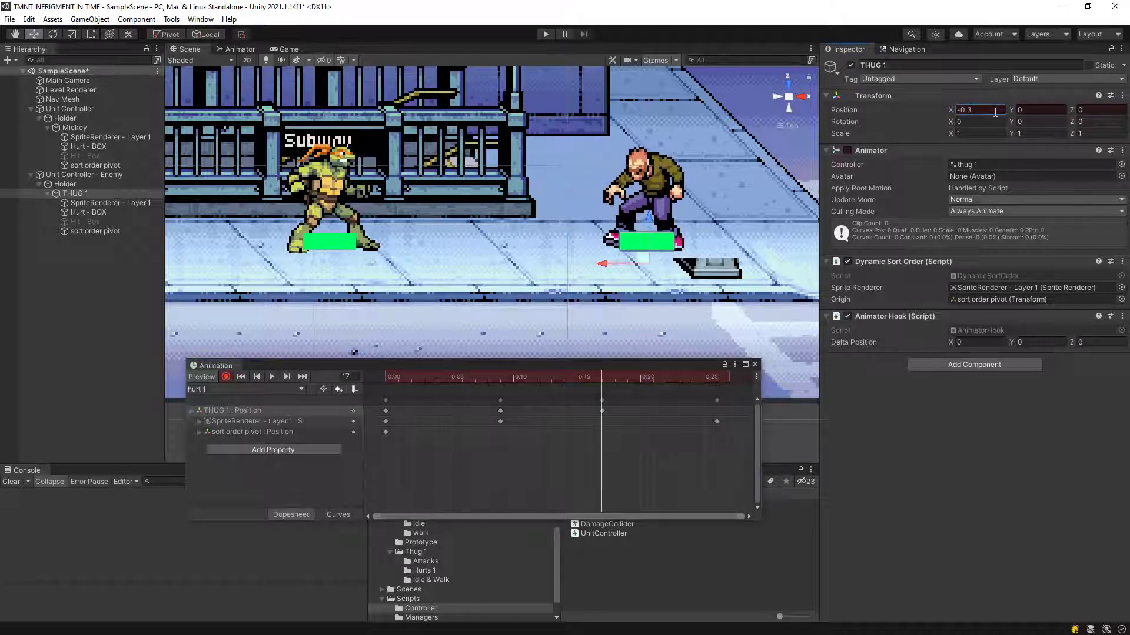
mouse_move(492, 383)
mouse_down()
mouse_move(445, 411)
mouse_move(501, 414)
mouse_up()
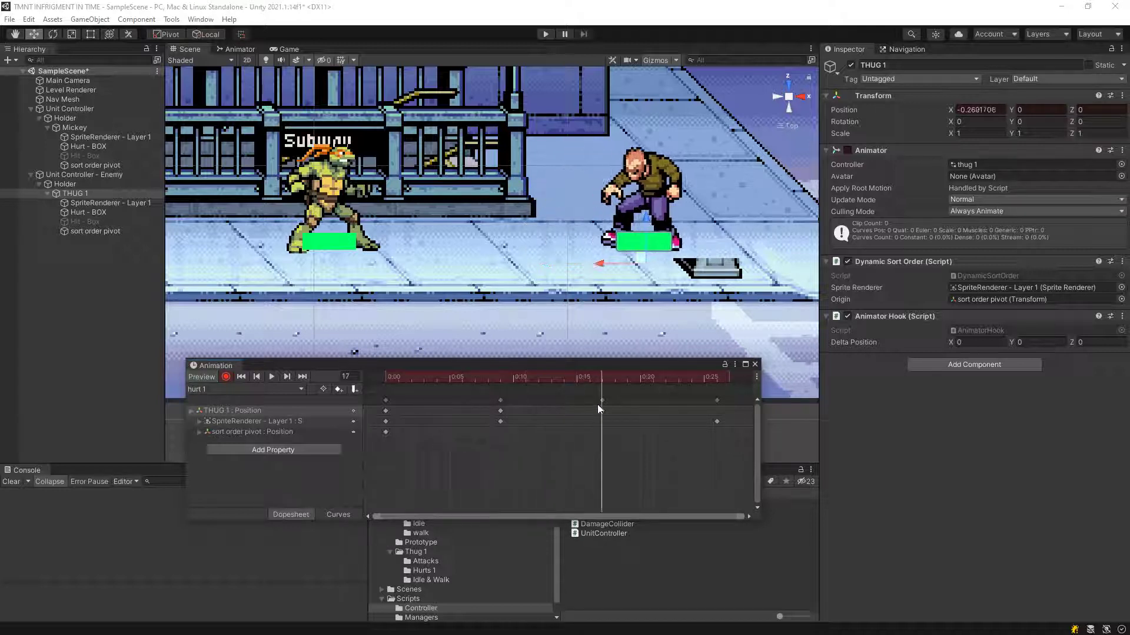
drag(501, 414, 601, 406)
click(991, 112)
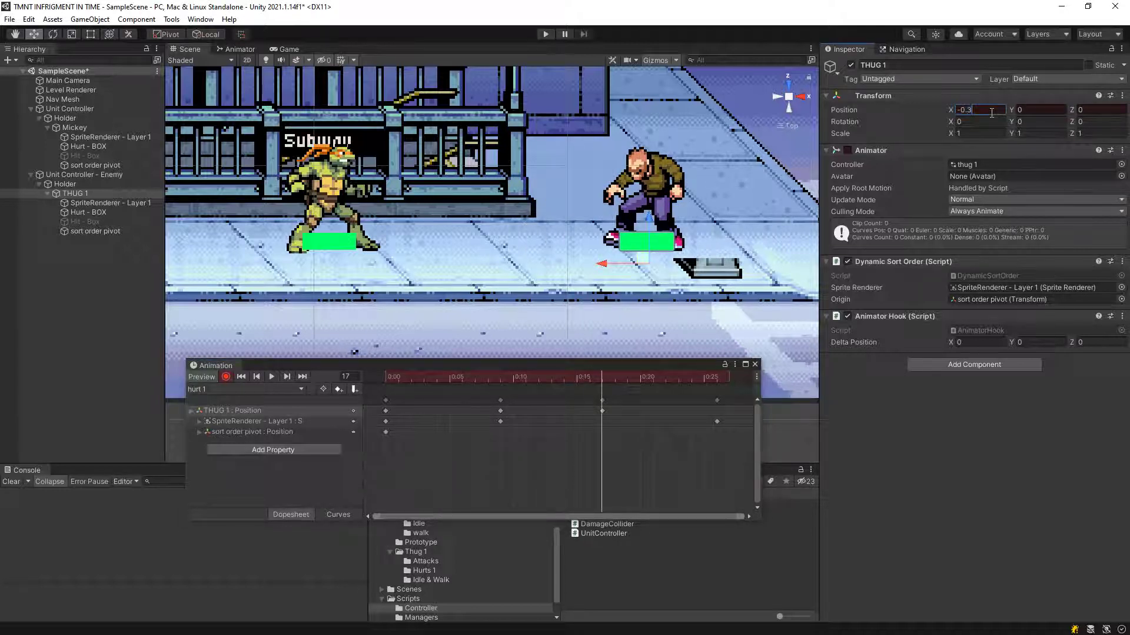
key(BackSpace)
text(45)
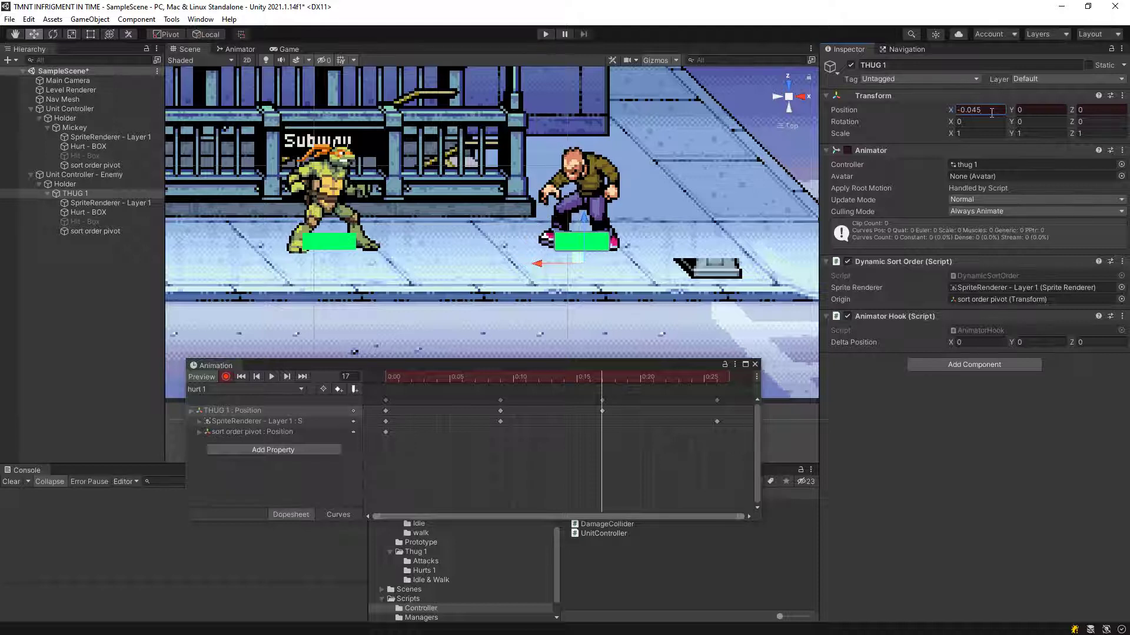
Preview the hurt 1 clip, turn off keyframe recording, and close the Animation window.
mouse_move(418, 366)
mouse_down()
mouse_move(380, 379)
mouse_move(614, 432)
mouse_move(166, 429)
mouse_up()
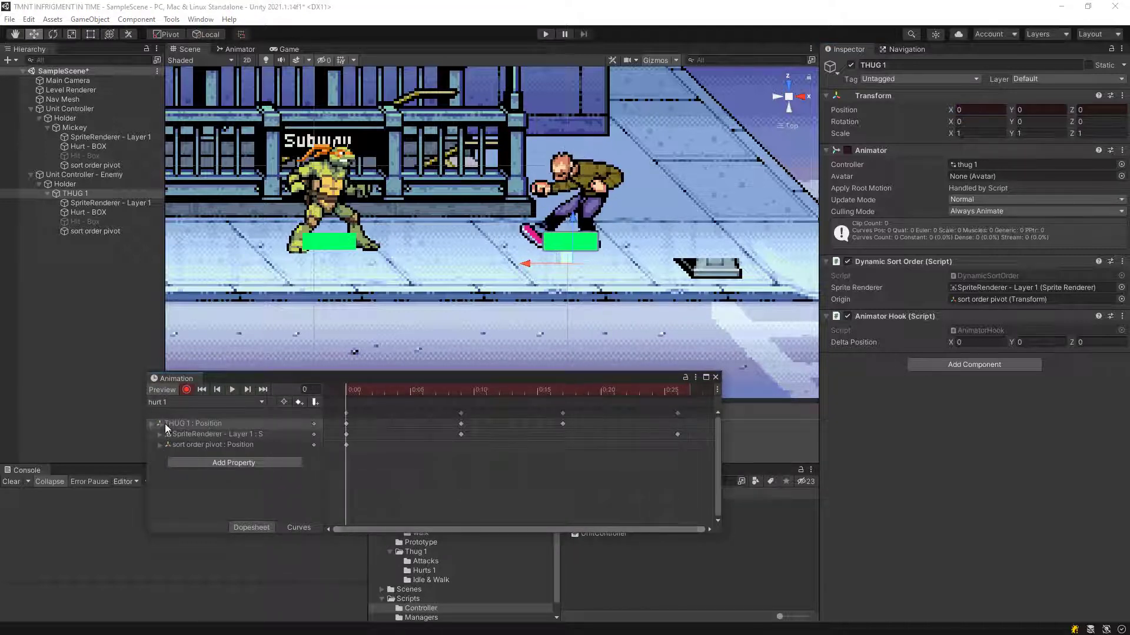
click(232, 390)
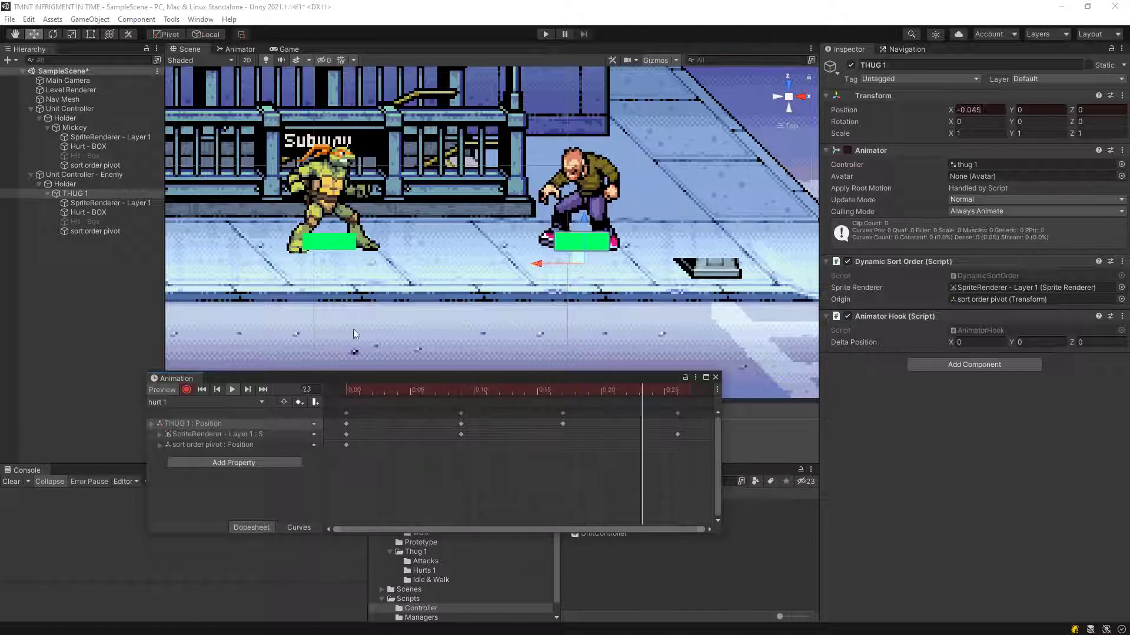
click(186, 391)
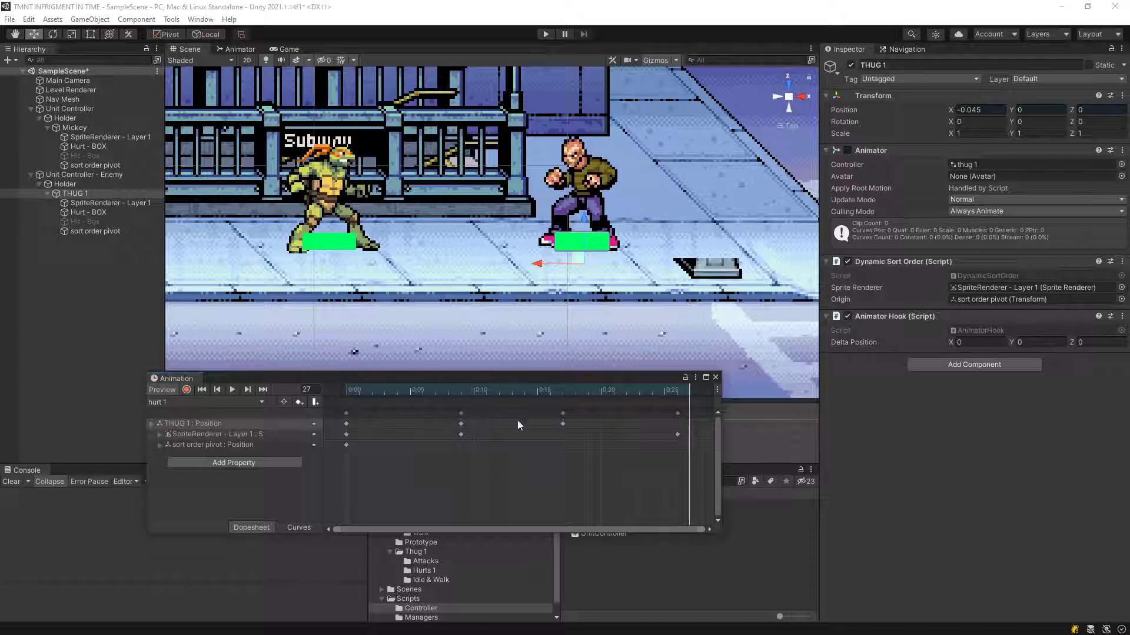
click(716, 377)
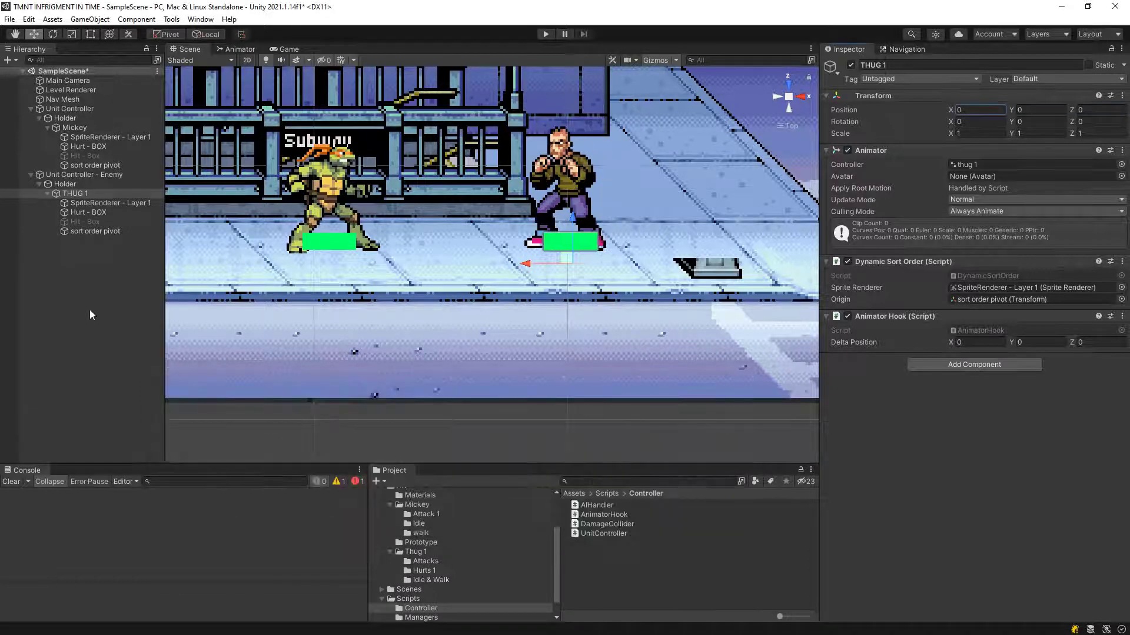
Run the game in the Game view, walk the turtle to the thug and attack him.
click(90, 315)
click(280, 50)
click(542, 35)
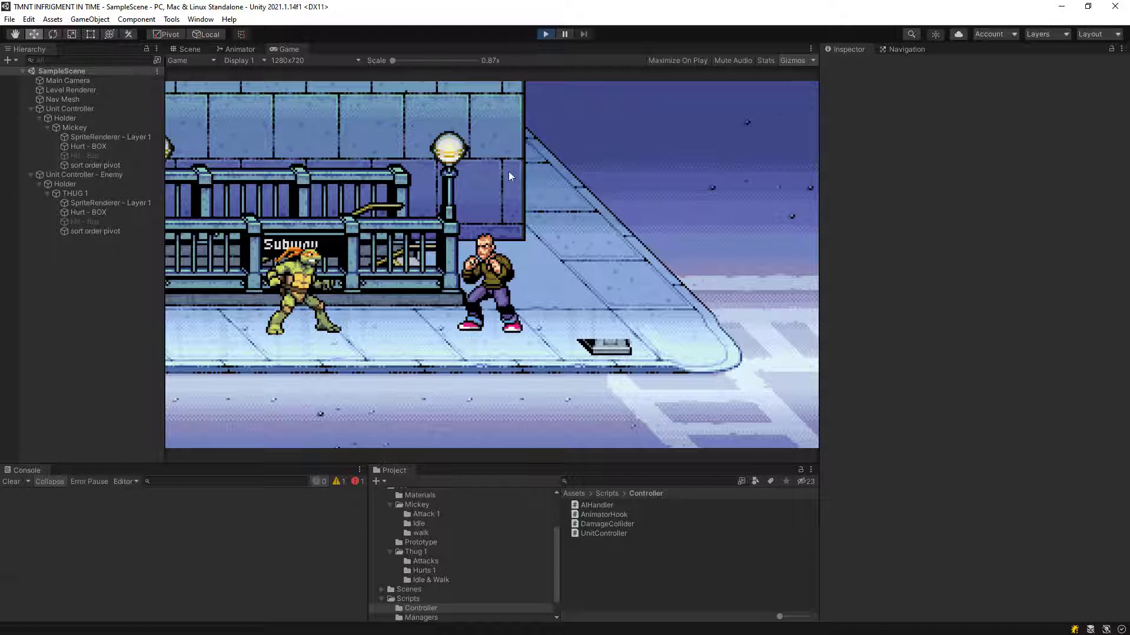
key(Right)
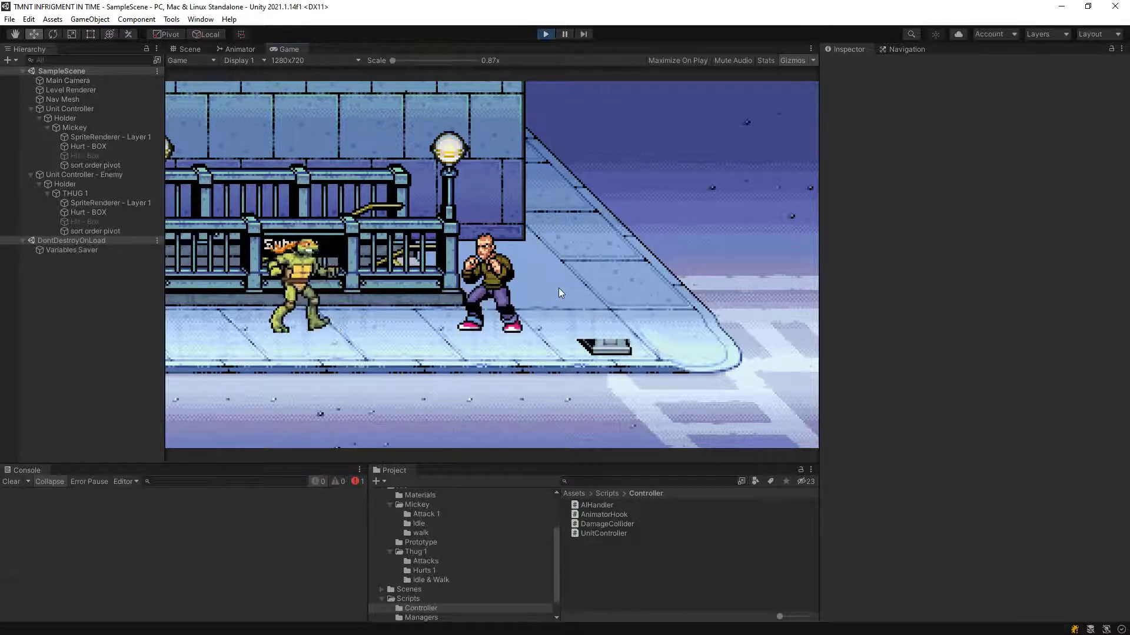
key(Right)
click(563, 294)
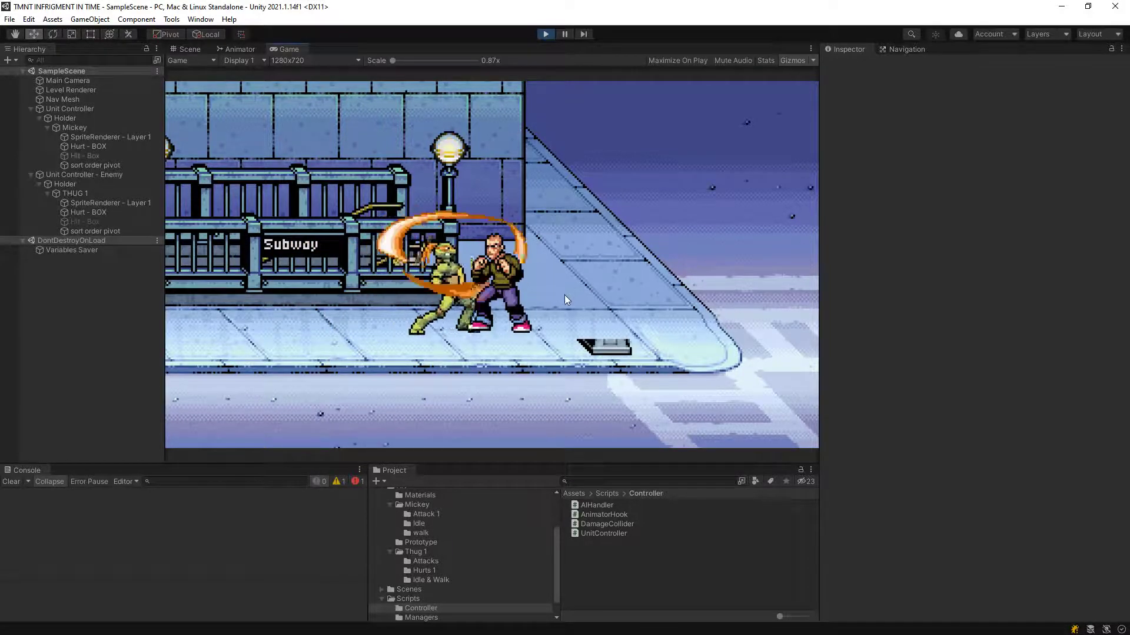
click(564, 295)
click(626, 303)
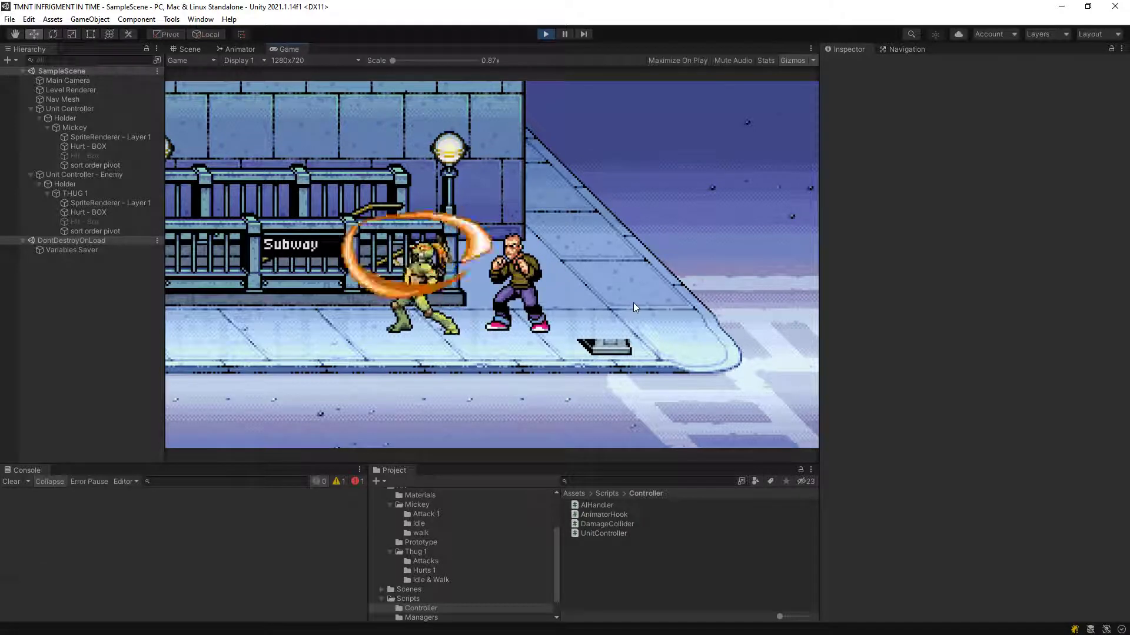
click(633, 302)
Keep advancing and slashing to push the thug back, then stop the game.
key(Right)
click(633, 302)
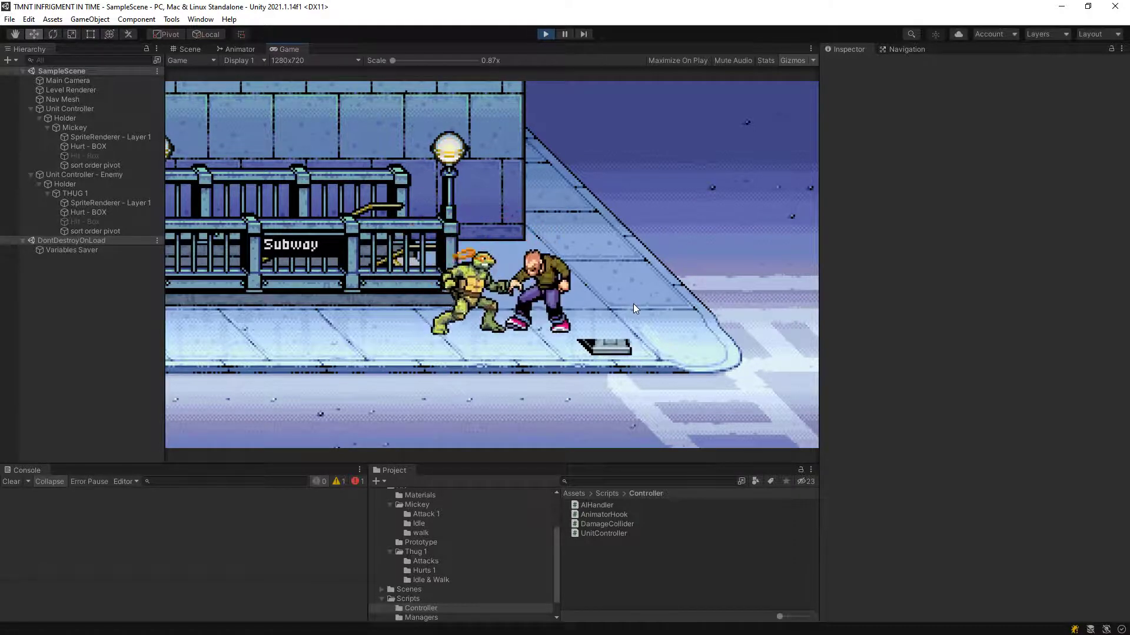
click(633, 303)
key(Right)
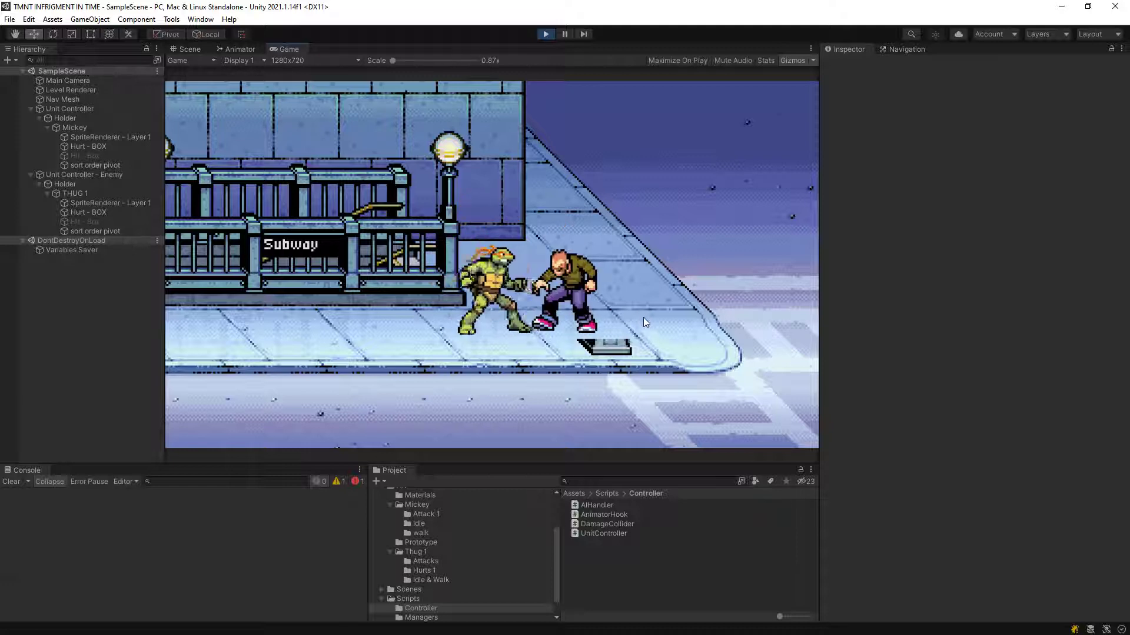
click(644, 317)
click(644, 320)
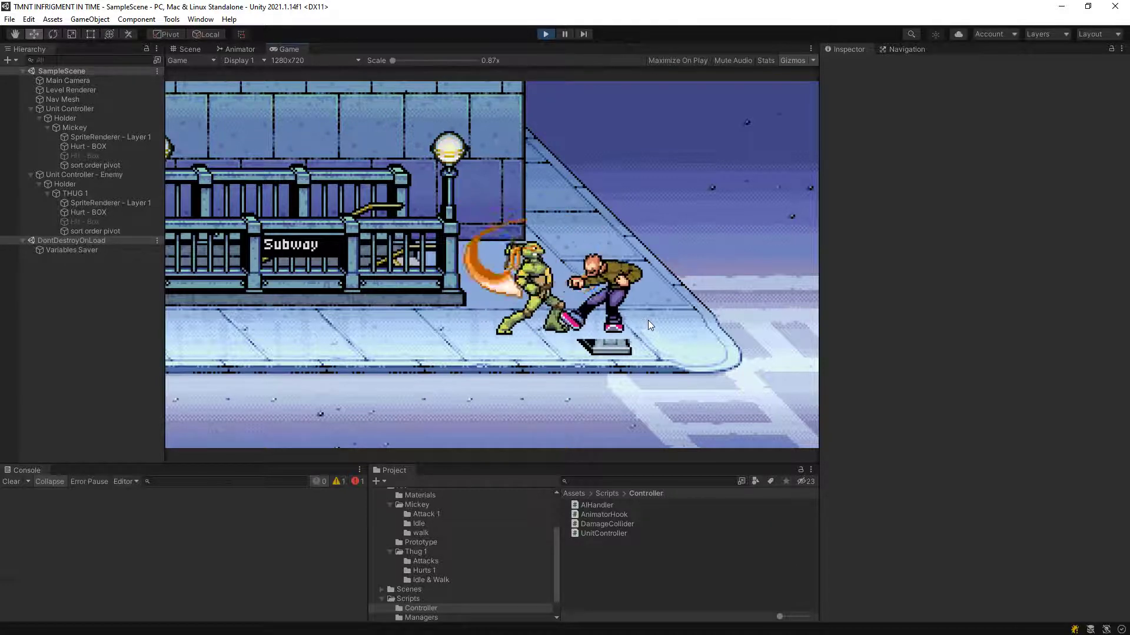
key(Right)
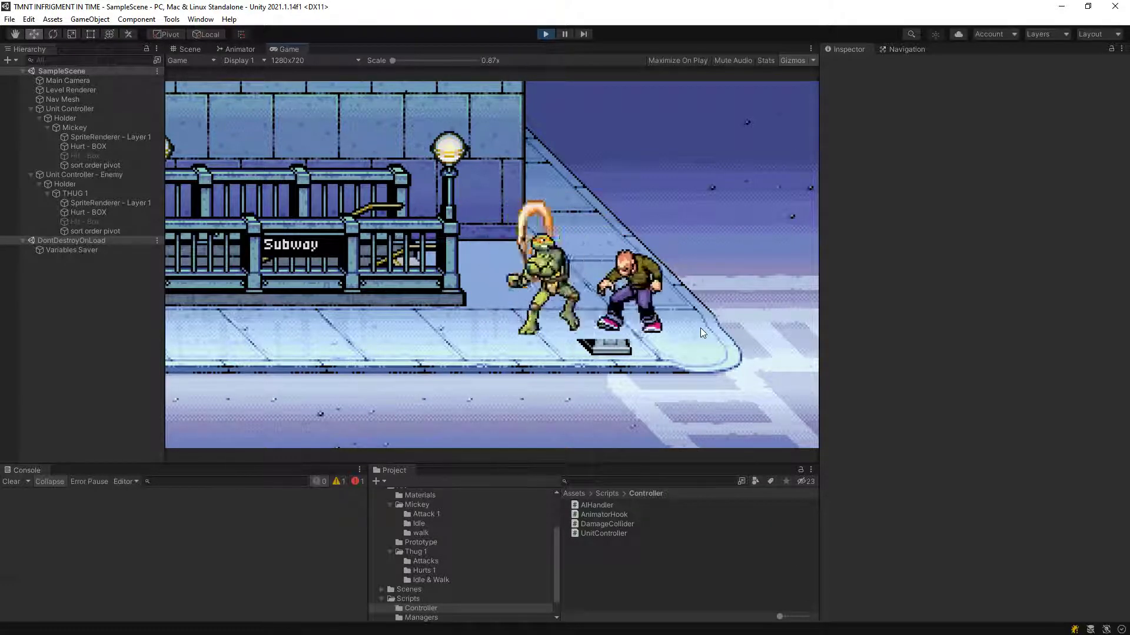
key(Right)
click(701, 329)
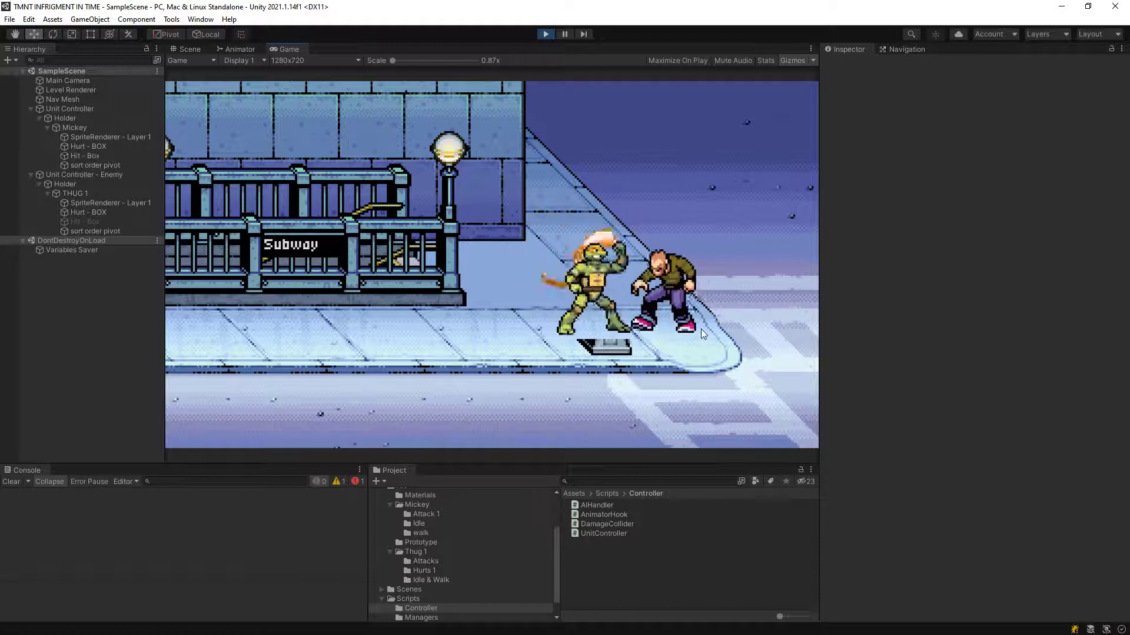
click(704, 362)
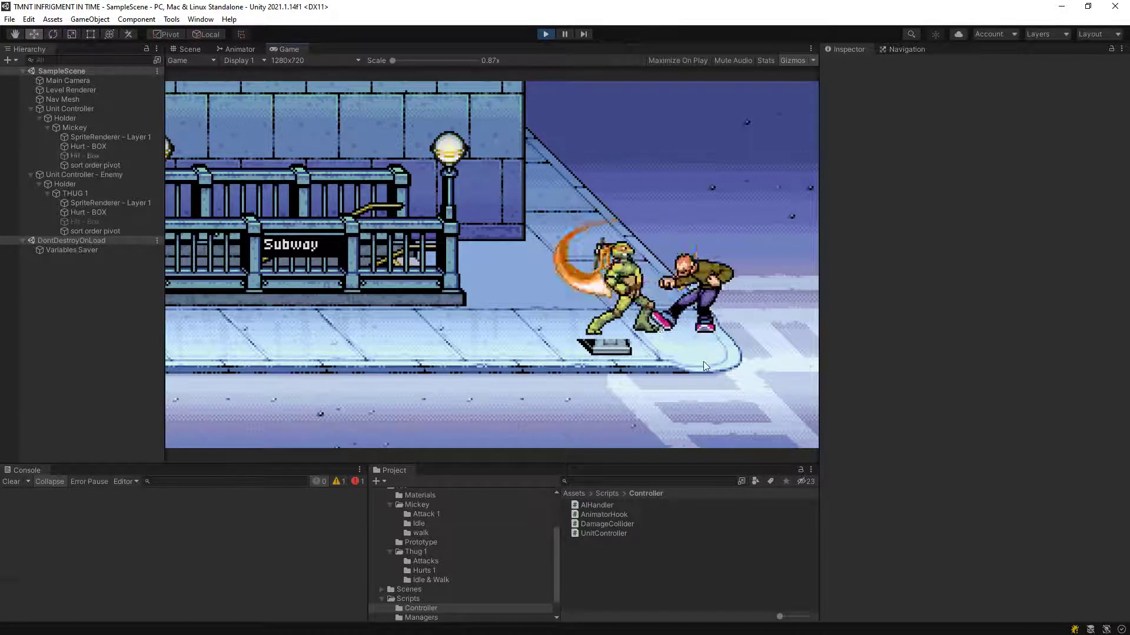
click(545, 34)
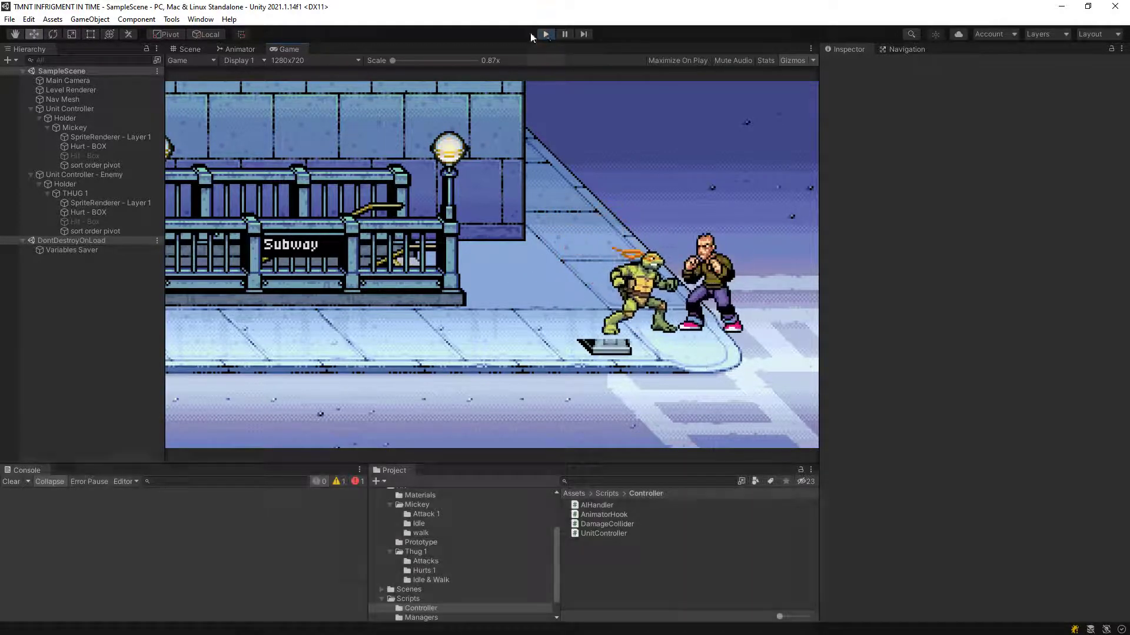
Open the Animation window for Mickey's attack 1 clip.
click(75, 128)
click(213, 21)
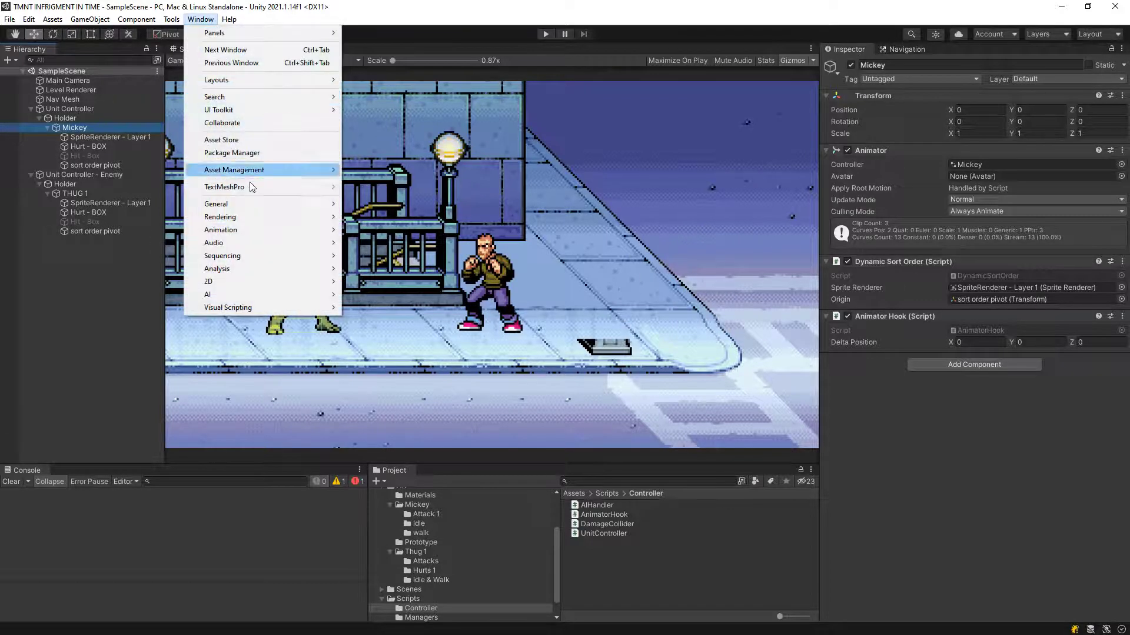
mouse_move(240, 229)
click(365, 229)
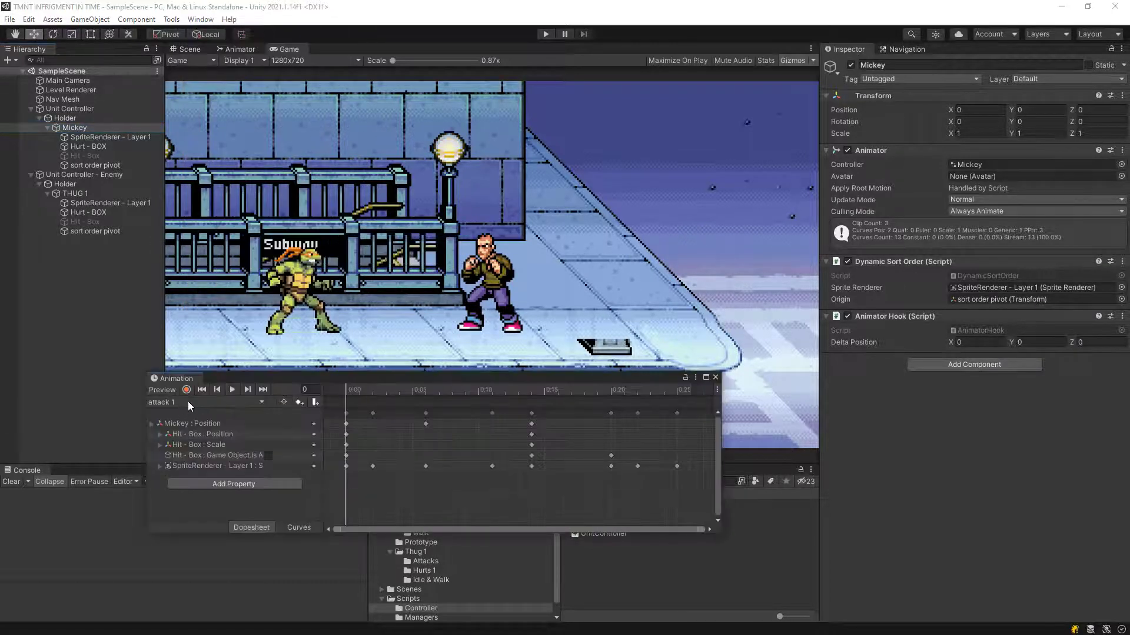
Remove the Mickey : Position track, preview attack 1, and close the Animation window.
click(193, 425)
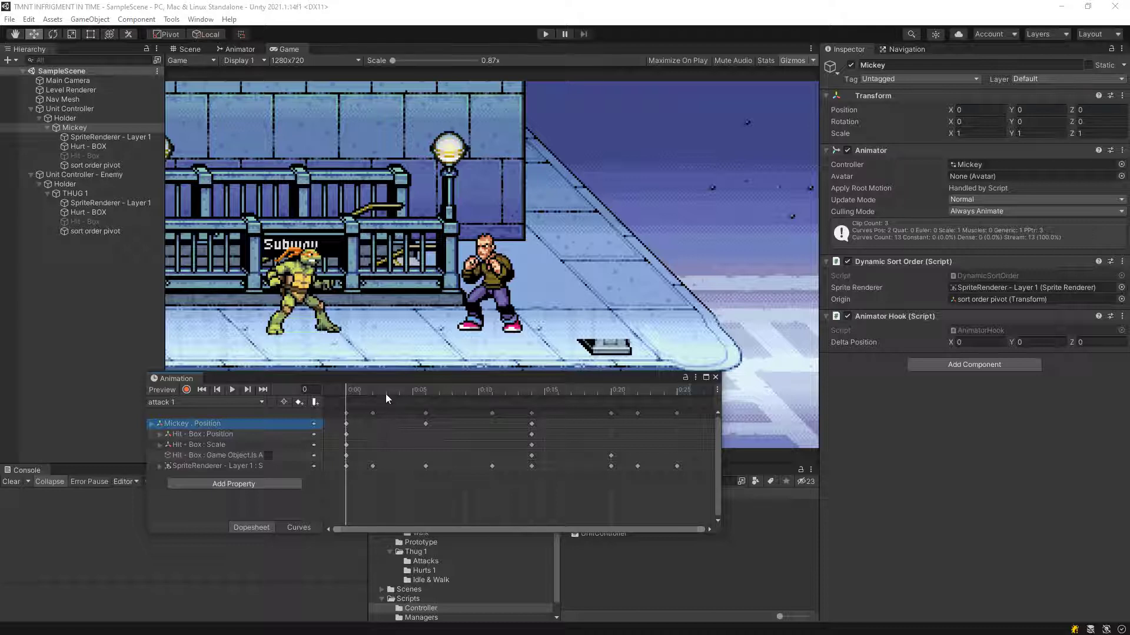
drag(386, 394, 494, 413)
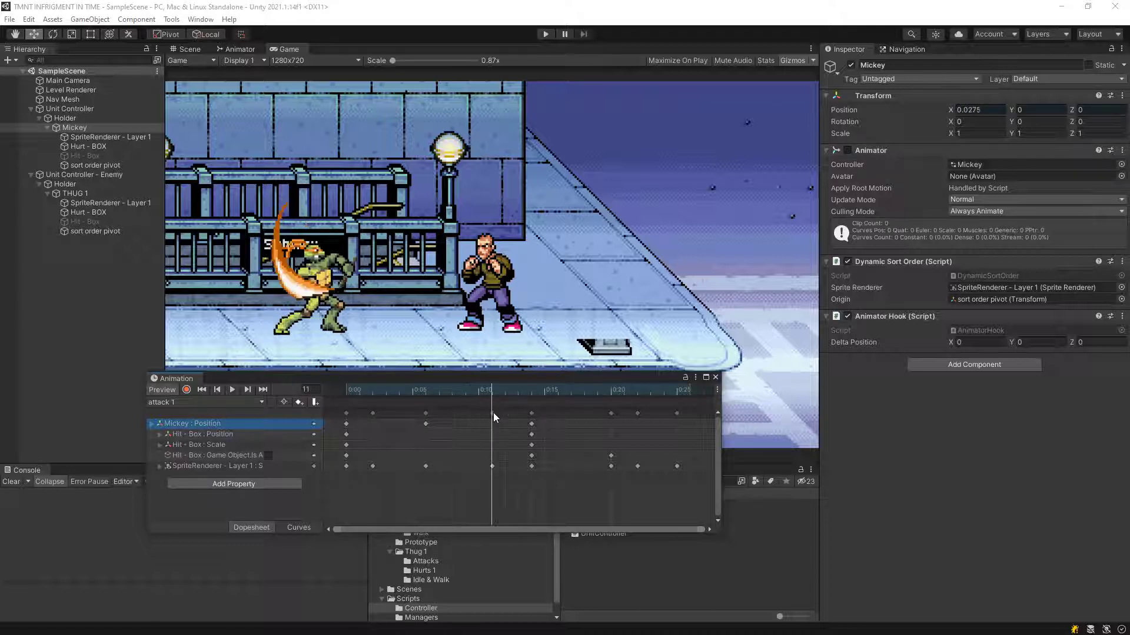
right_click(238, 425)
click(287, 434)
key(space)
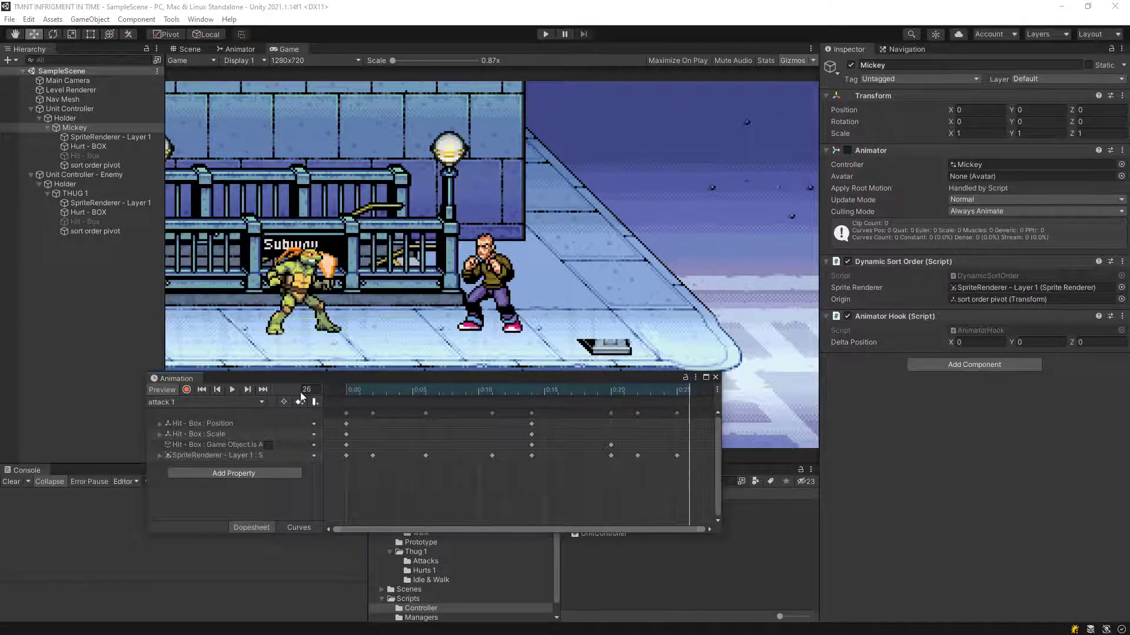
click(711, 377)
Play the game, step the turtle right and slash the thug seven times, then stop.
click(114, 296)
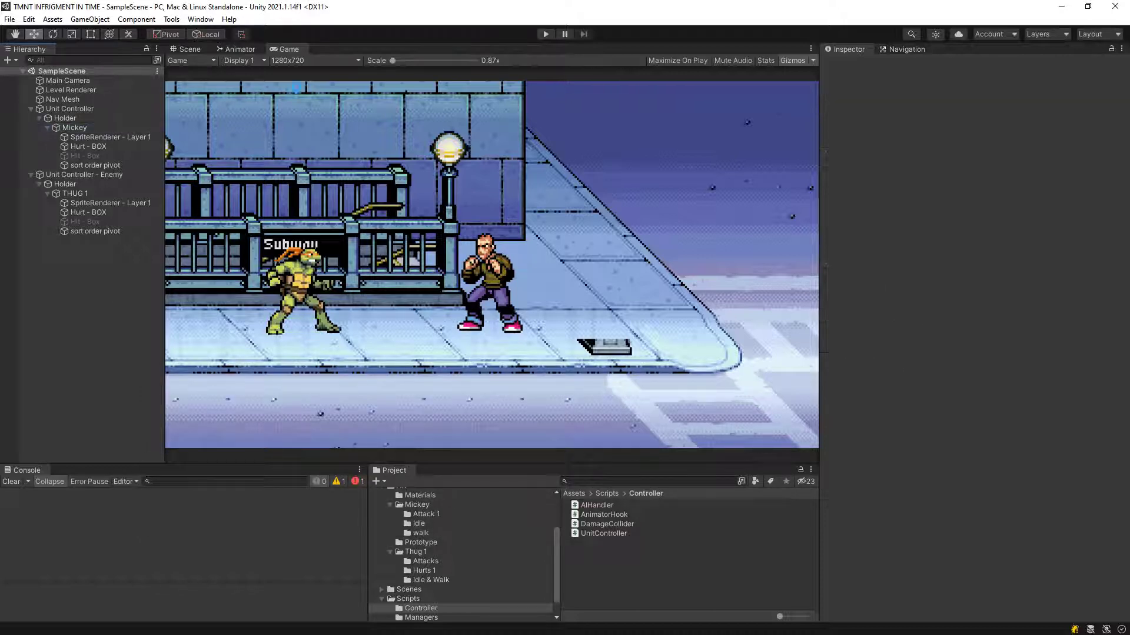
click(545, 34)
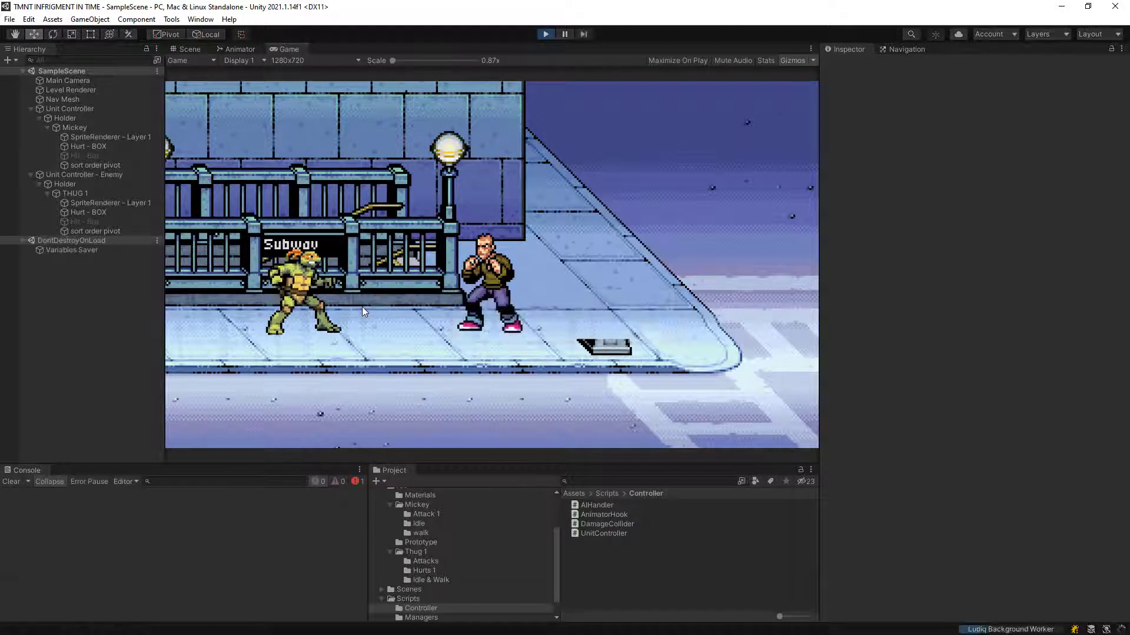
key(Right)
click(561, 310)
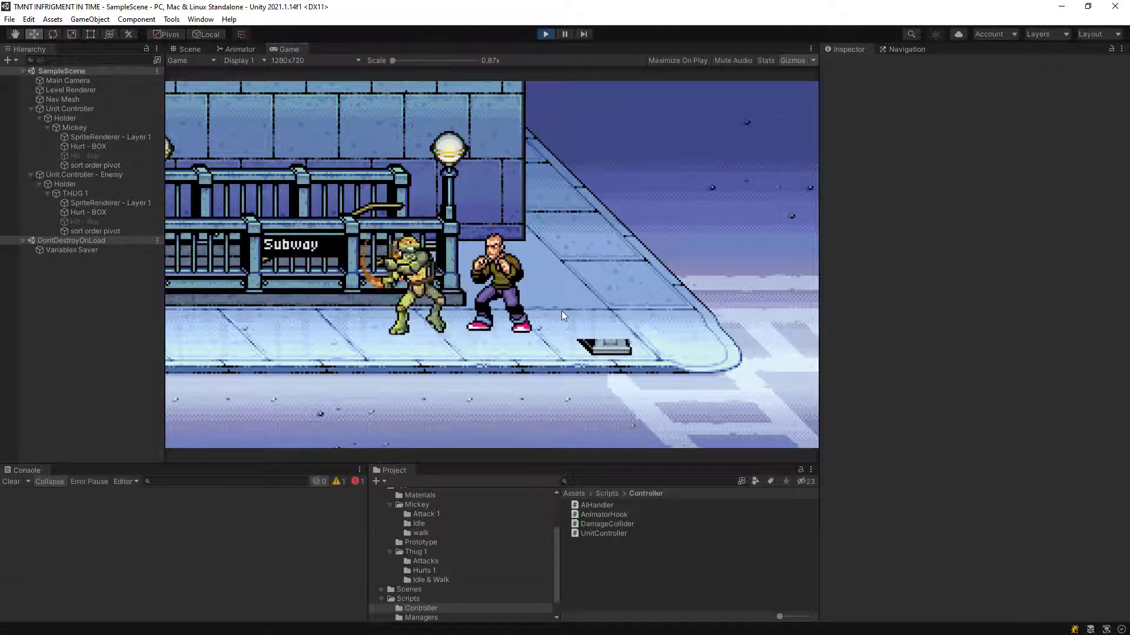
click(561, 311)
click(562, 311)
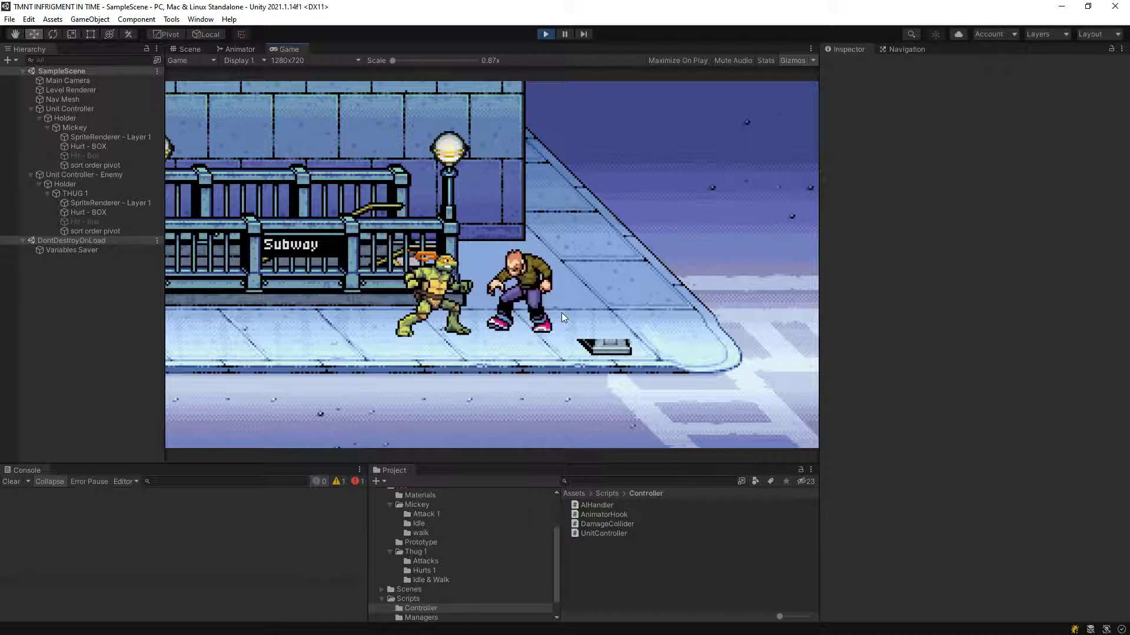
click(561, 312)
click(564, 314)
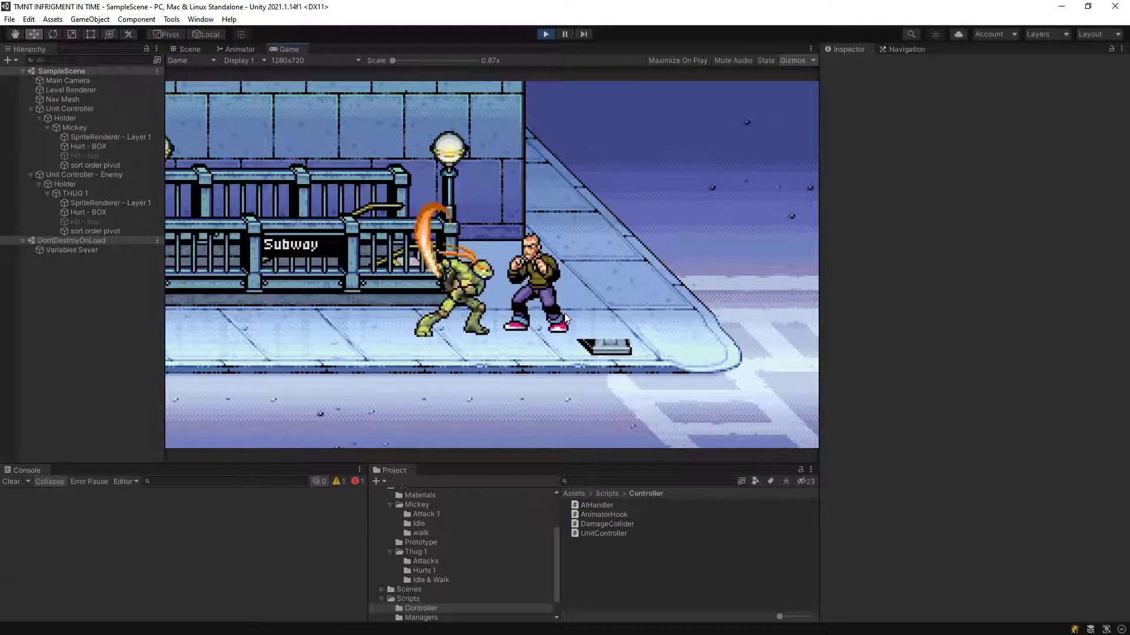
click(565, 316)
click(564, 316)
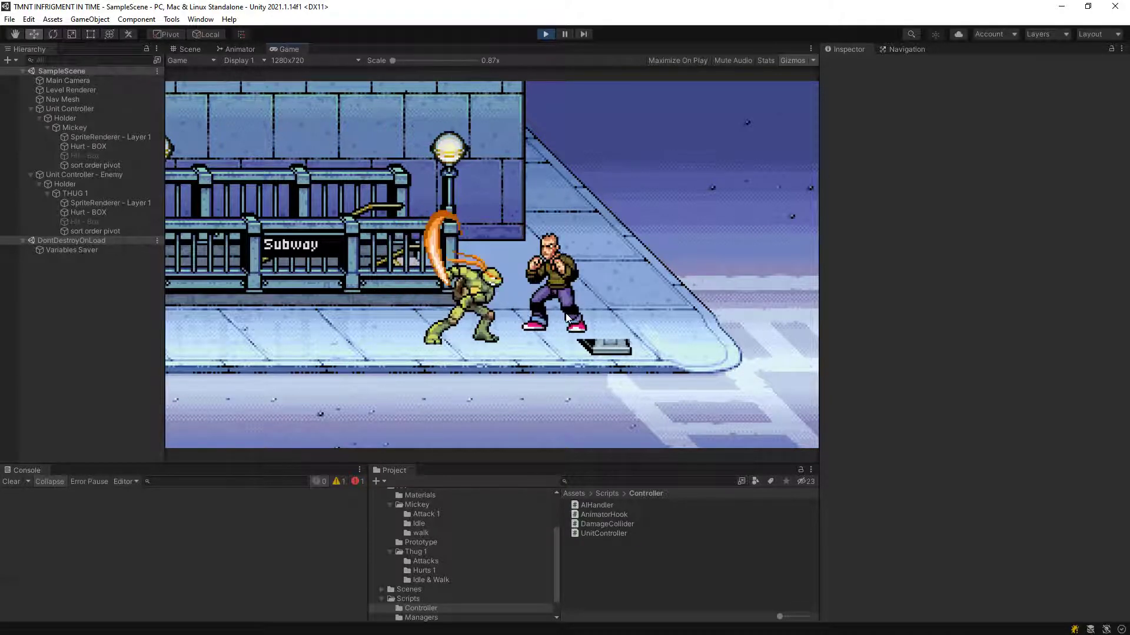
click(548, 34)
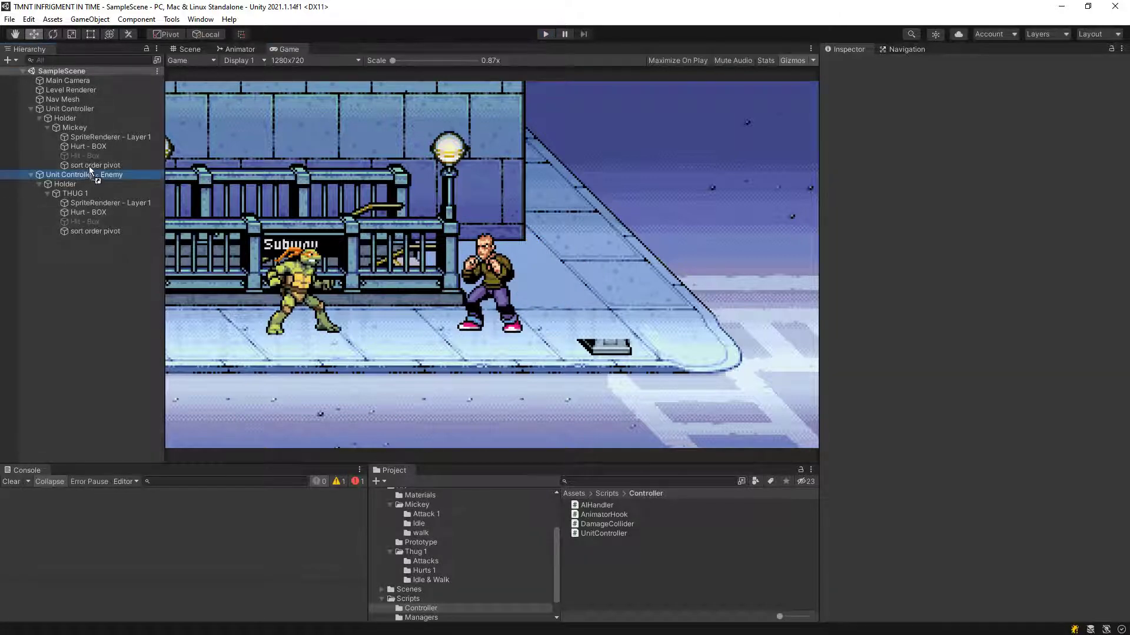
Give Mickey's and THUG 1's sort order pivots a red label icon.
click(100, 270)
click(104, 167)
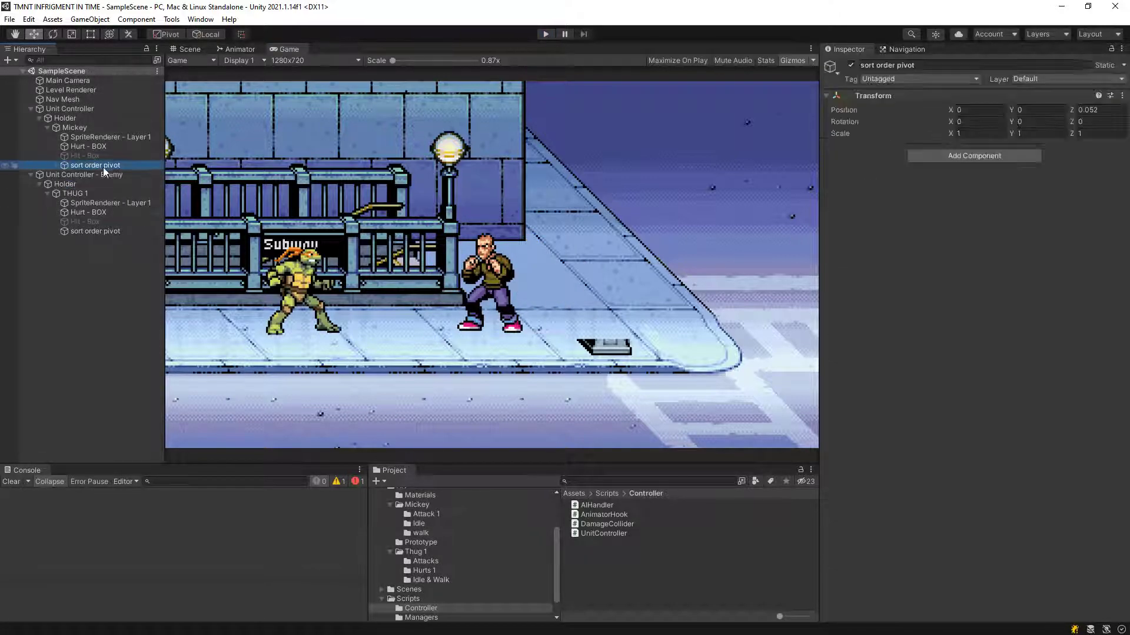
ctrl+click(94, 230)
click(834, 70)
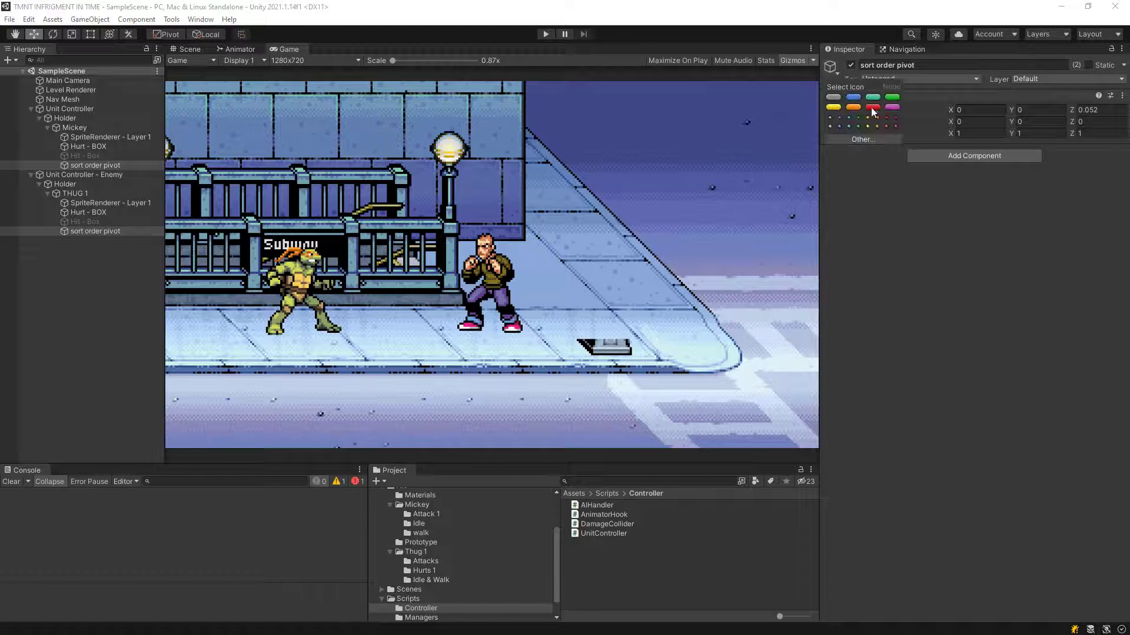
click(873, 108)
click(845, 183)
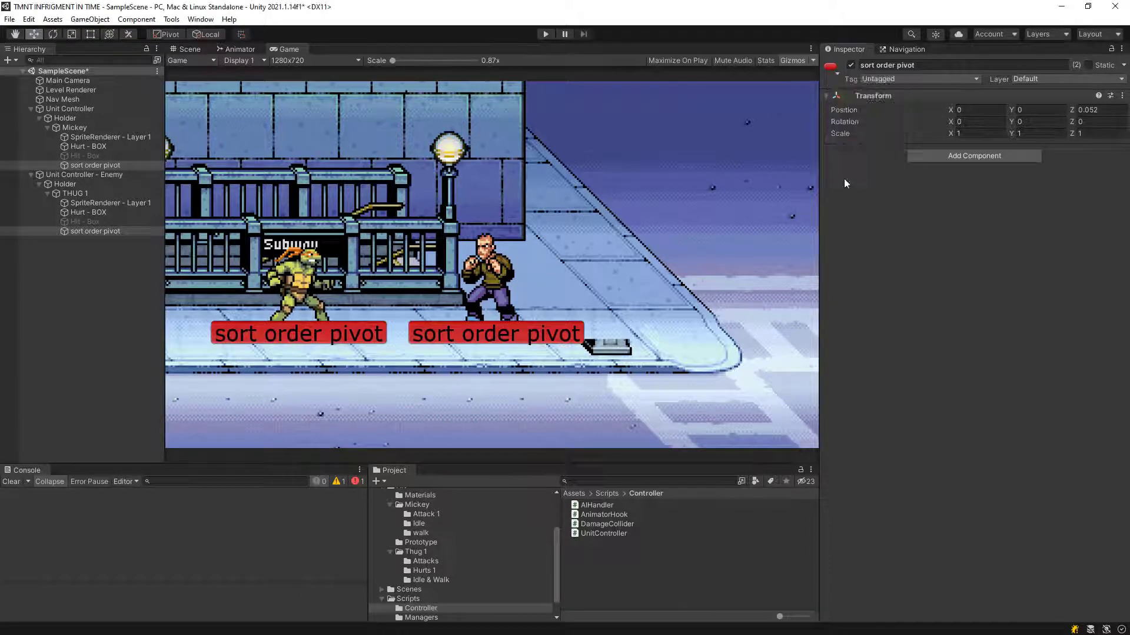
Shrink the Gizmos 3D icons to the smallest size and start the game.
click(812, 60)
click(795, 78)
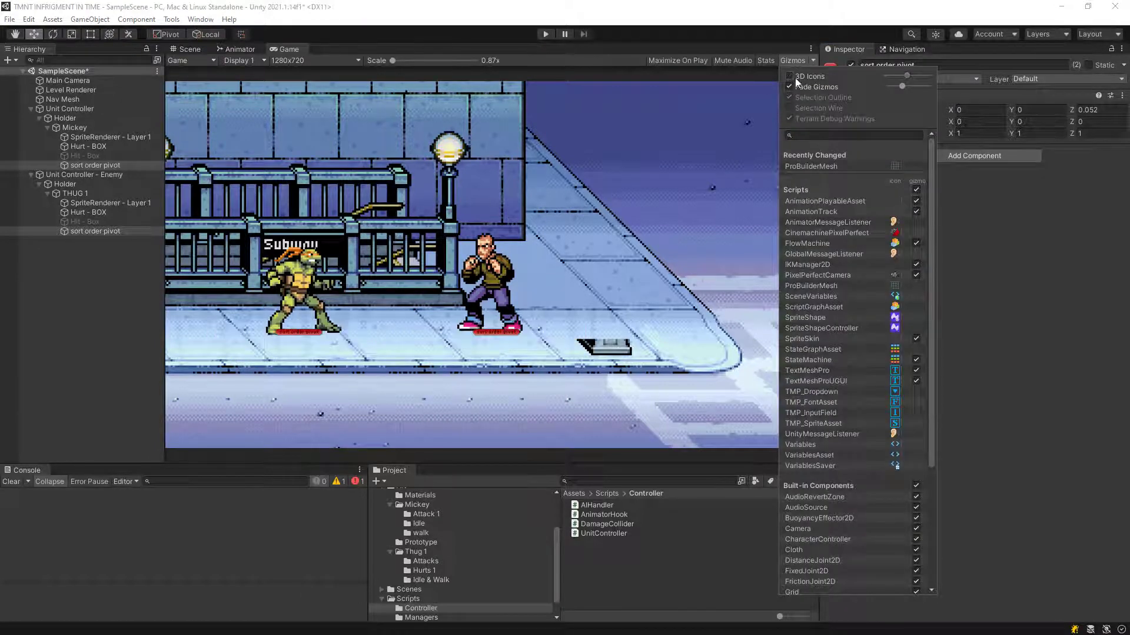
click(856, 76)
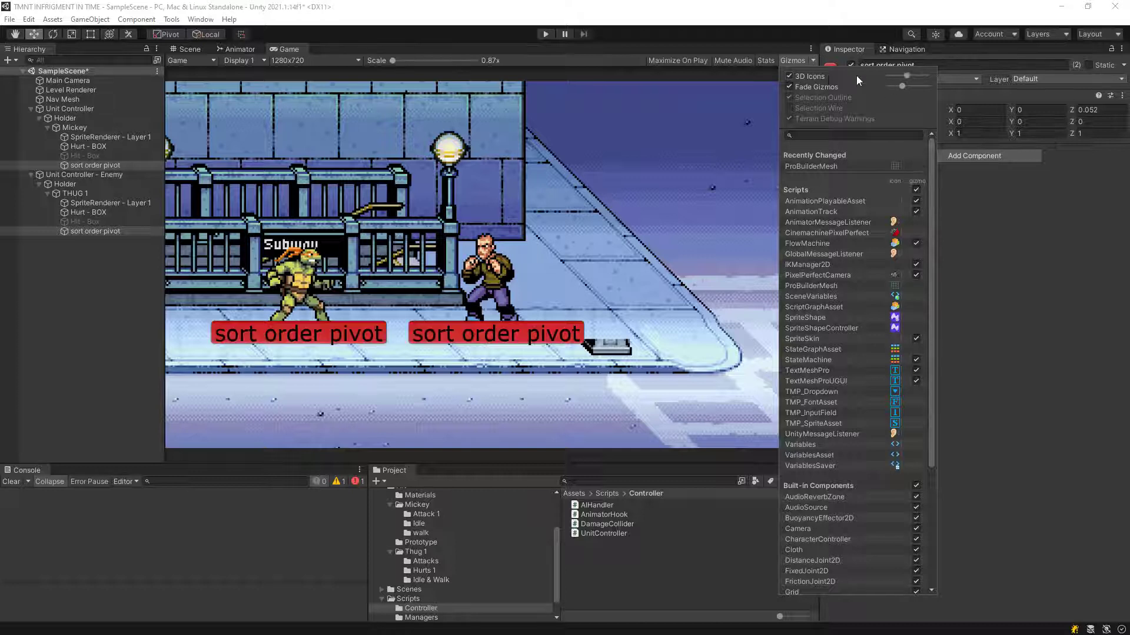
click(887, 78)
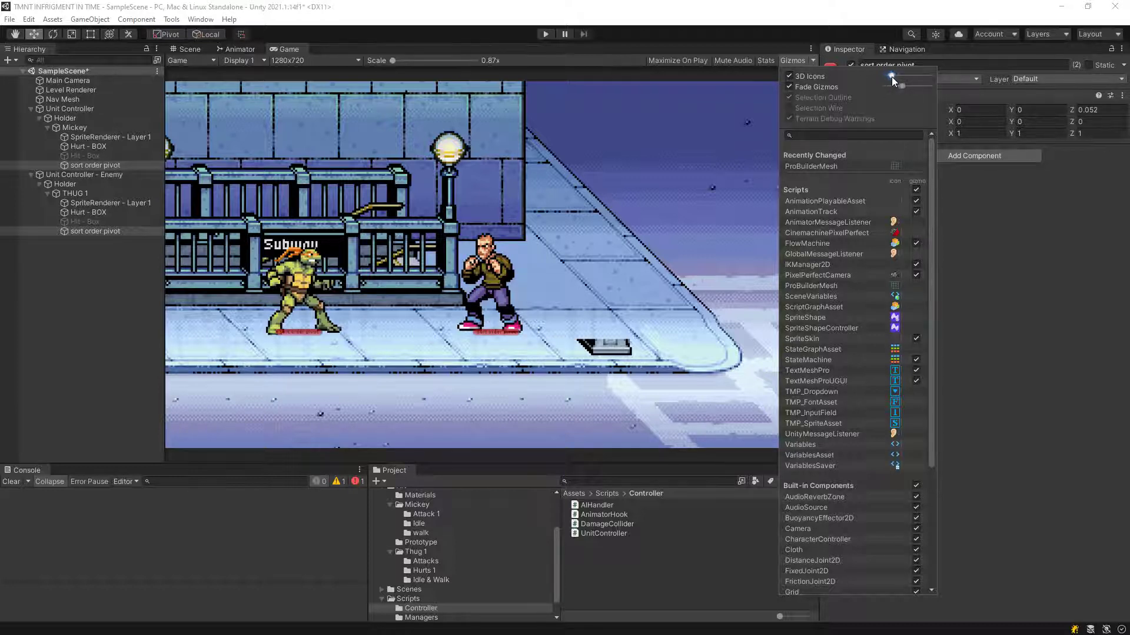
click(977, 196)
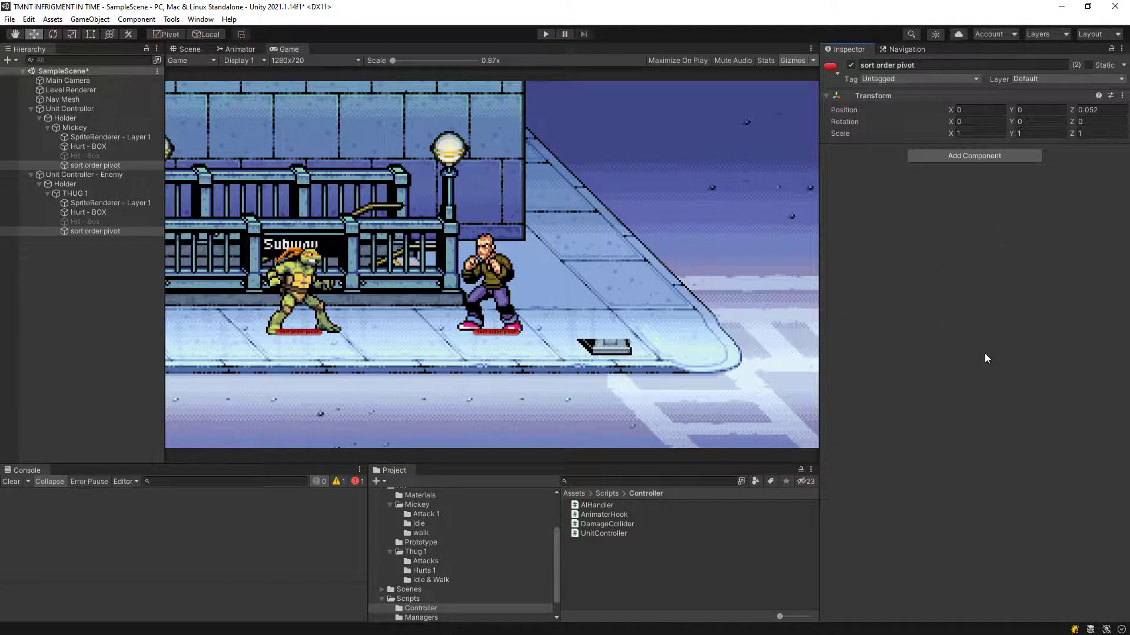
click(546, 35)
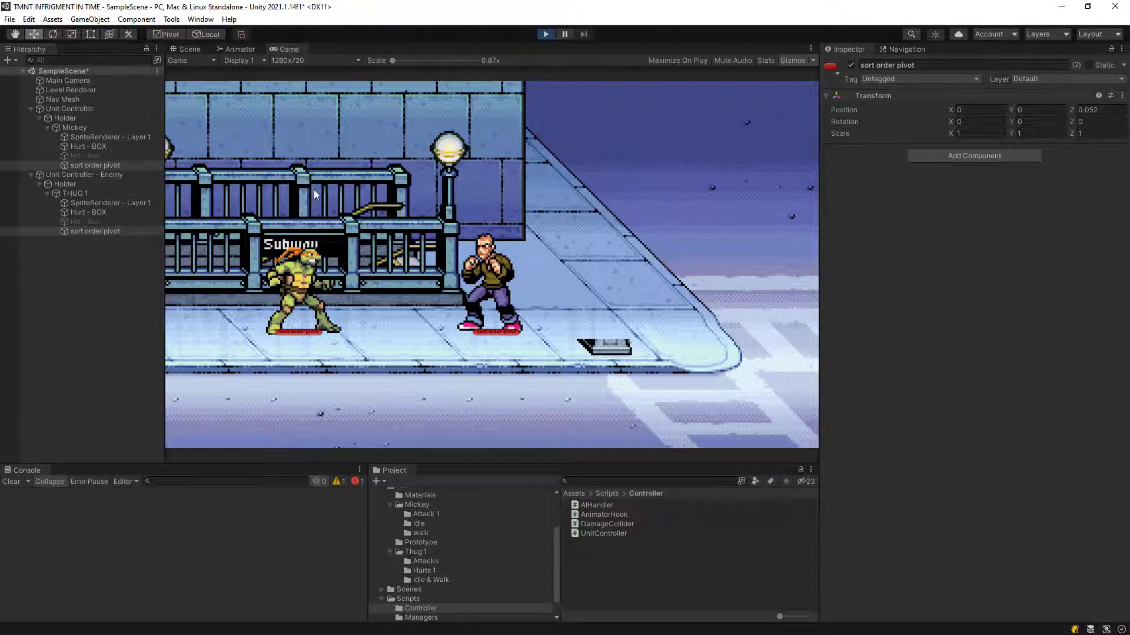
In Play mode, inspect Mickey's and THUG 1's sprite renderers and walk Mickey down and up.
click(121, 136)
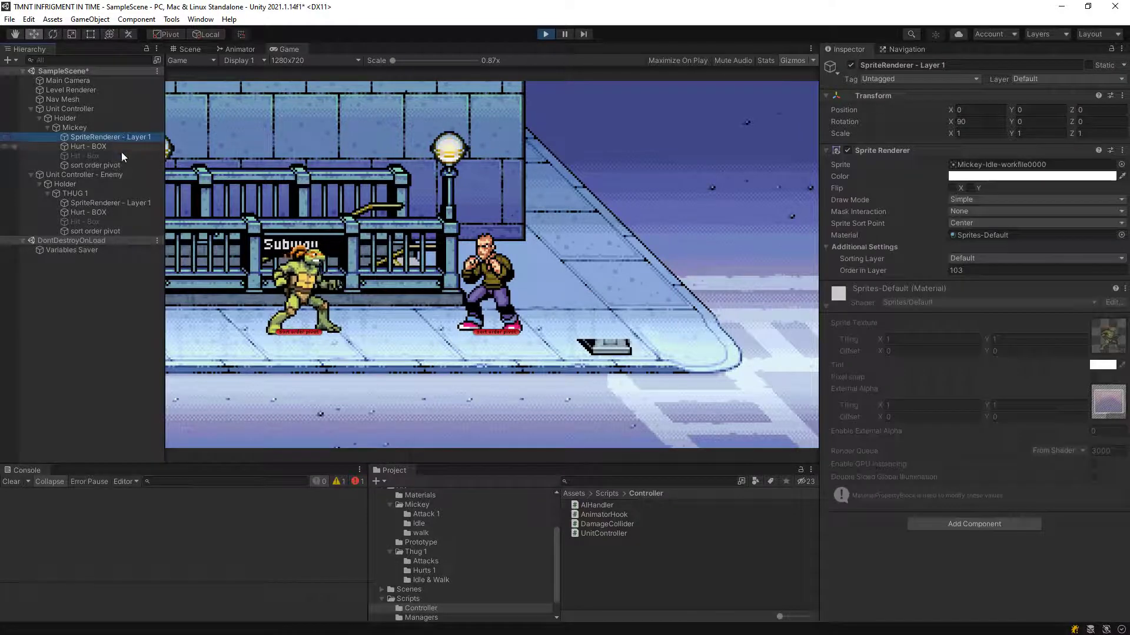
click(124, 203)
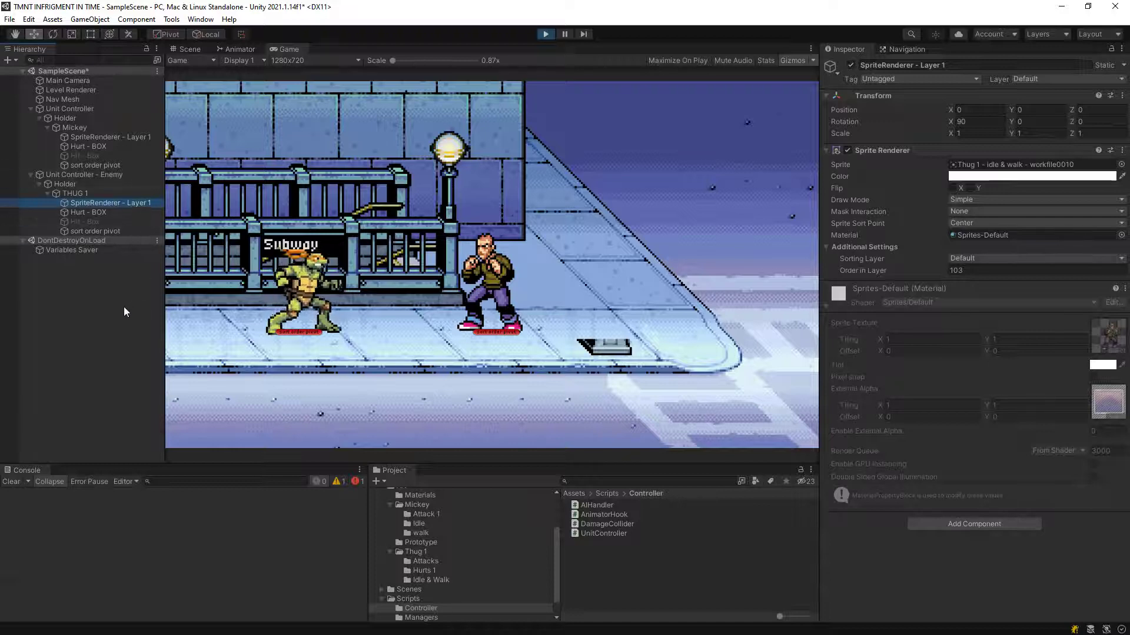
click(353, 297)
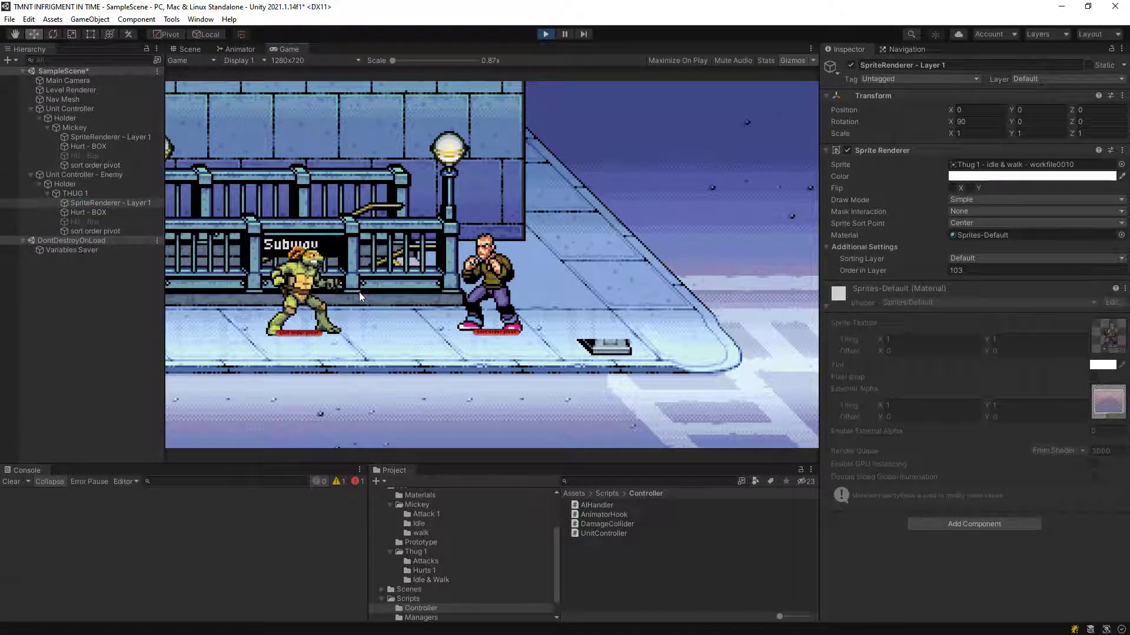
key(Down)
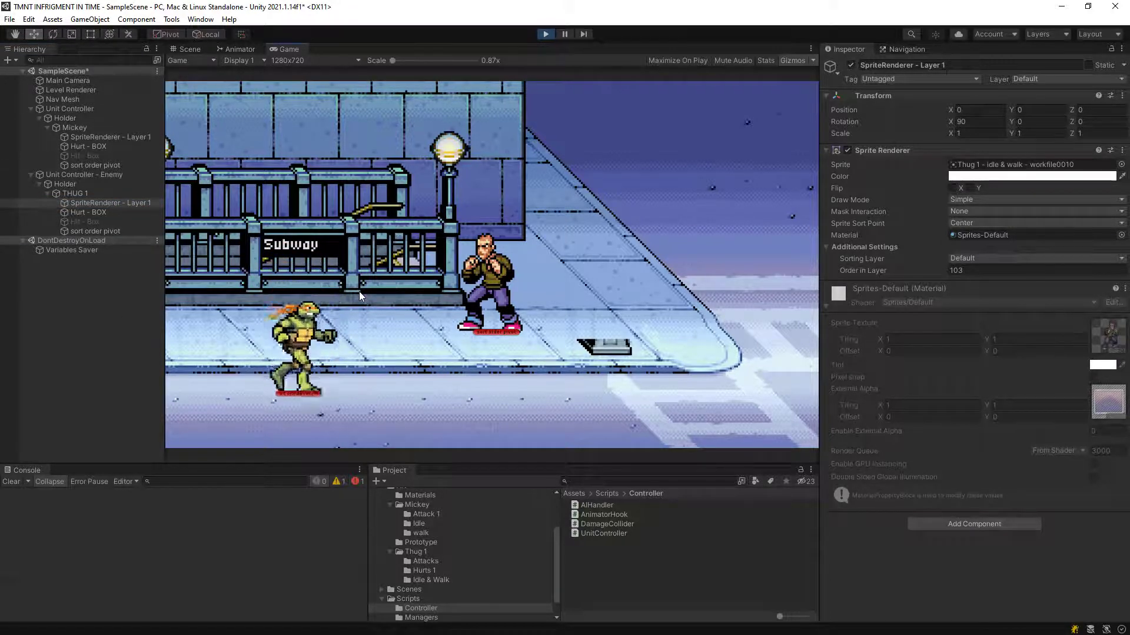
key(Up)
key(Down)
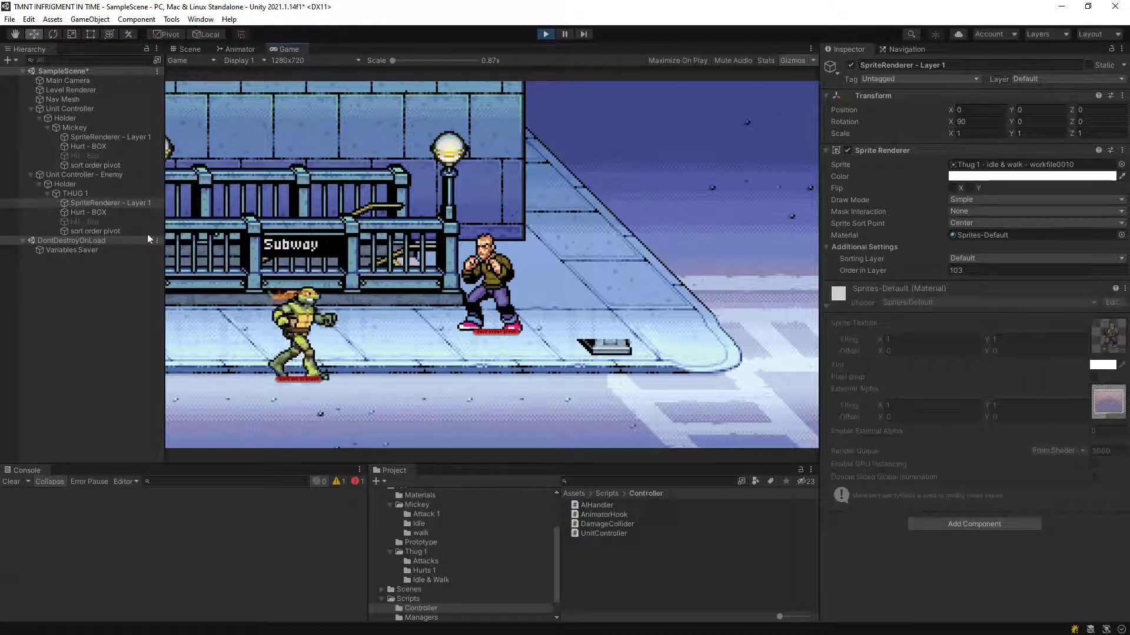
Watch Mickey's Order in Layer shift between 102 and 105 while walking, then stop and select Mickey.
click(94, 136)
click(329, 286)
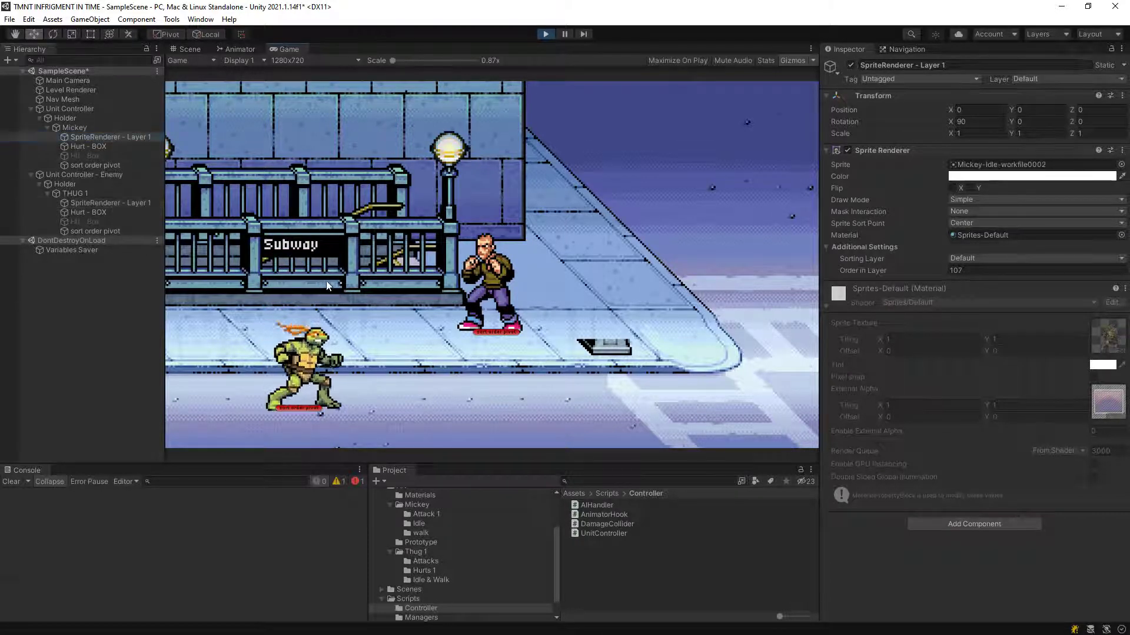
key(Up)
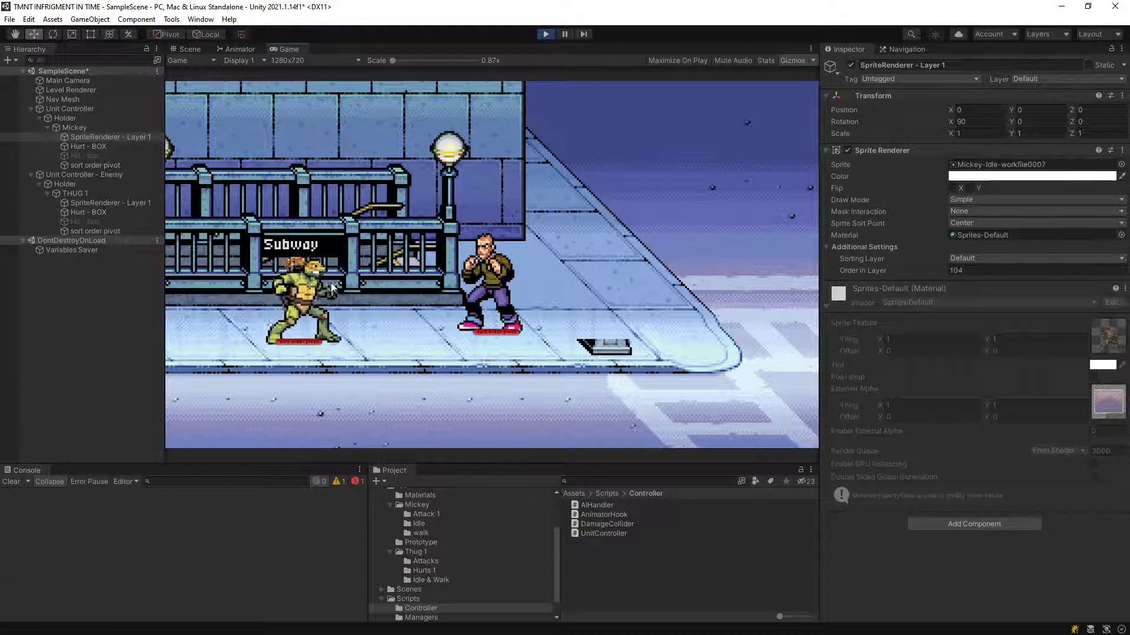
key(Up)
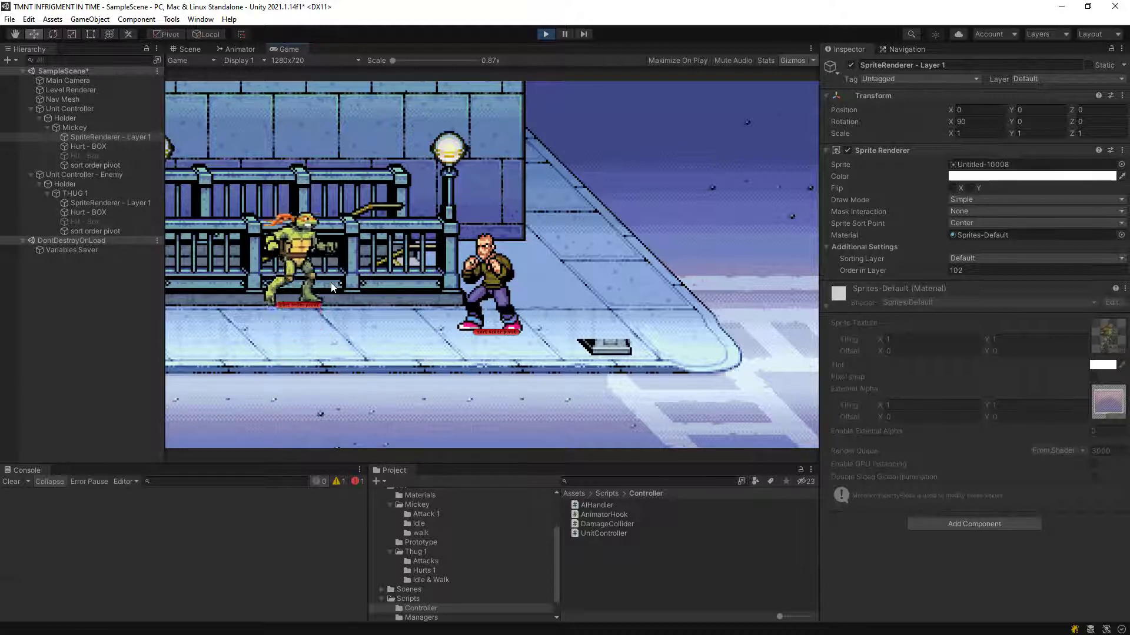
key(Down)
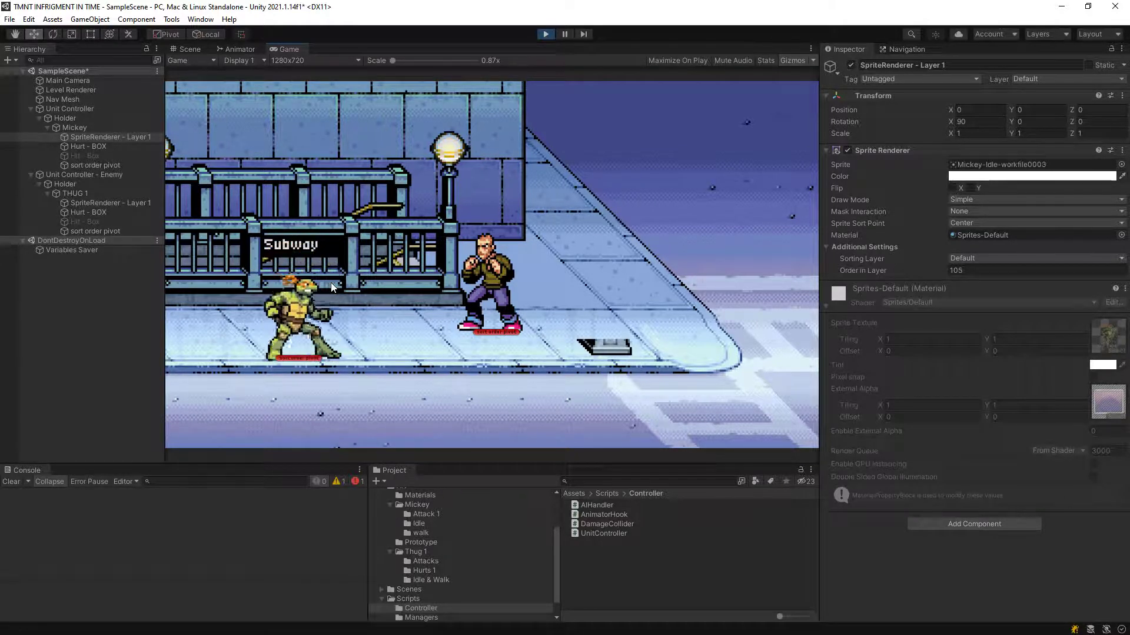
key(Up)
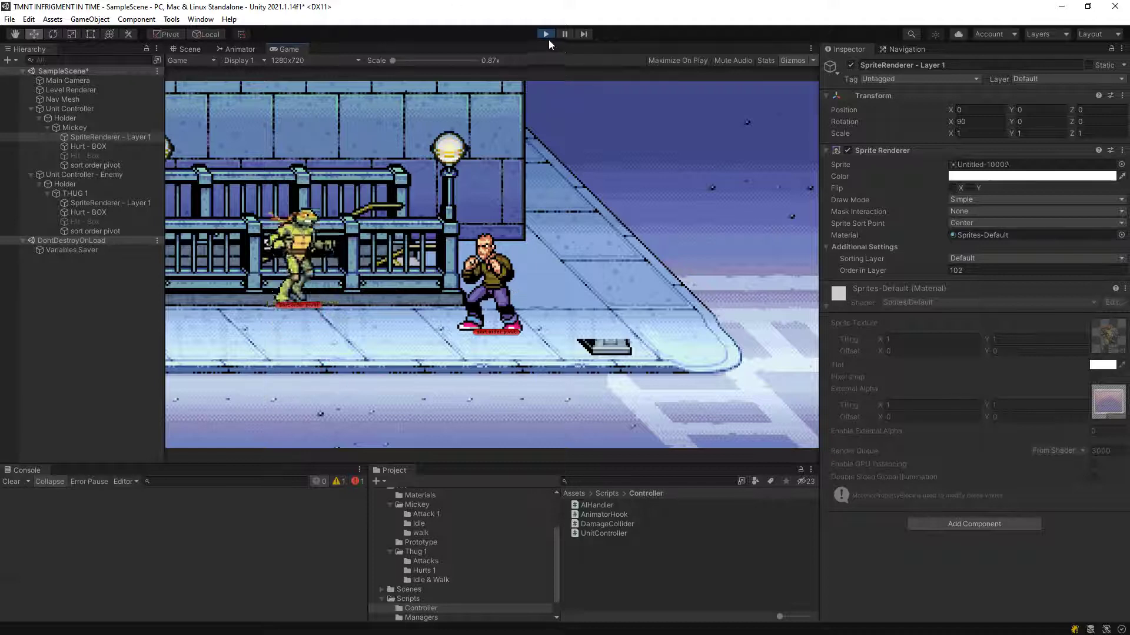
key(Down)
key(Up)
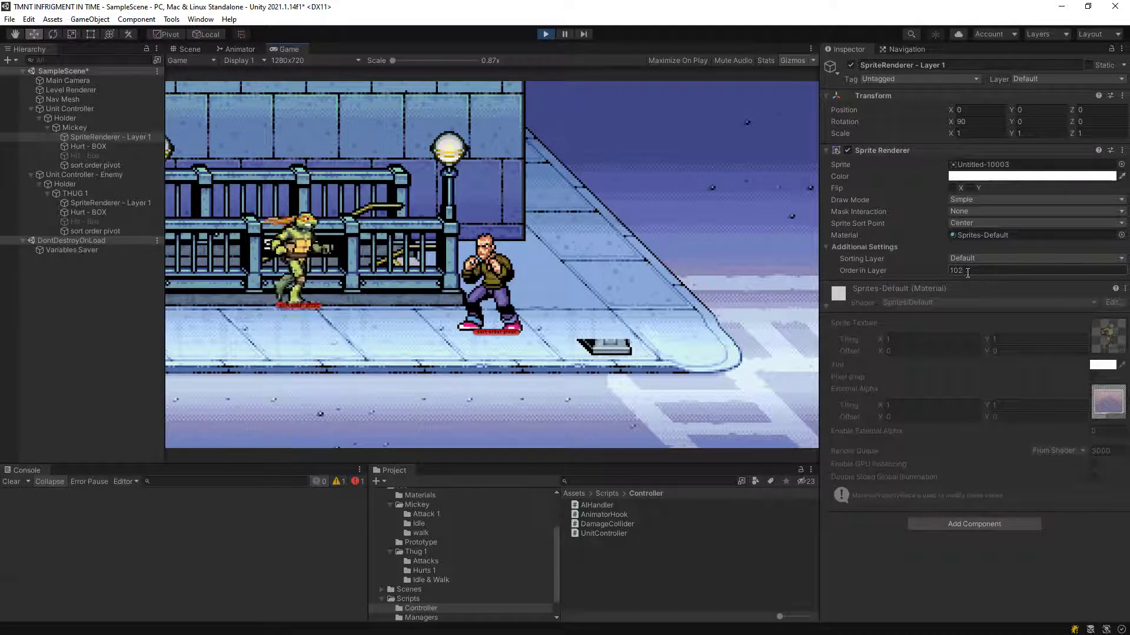
key(Down)
click(545, 34)
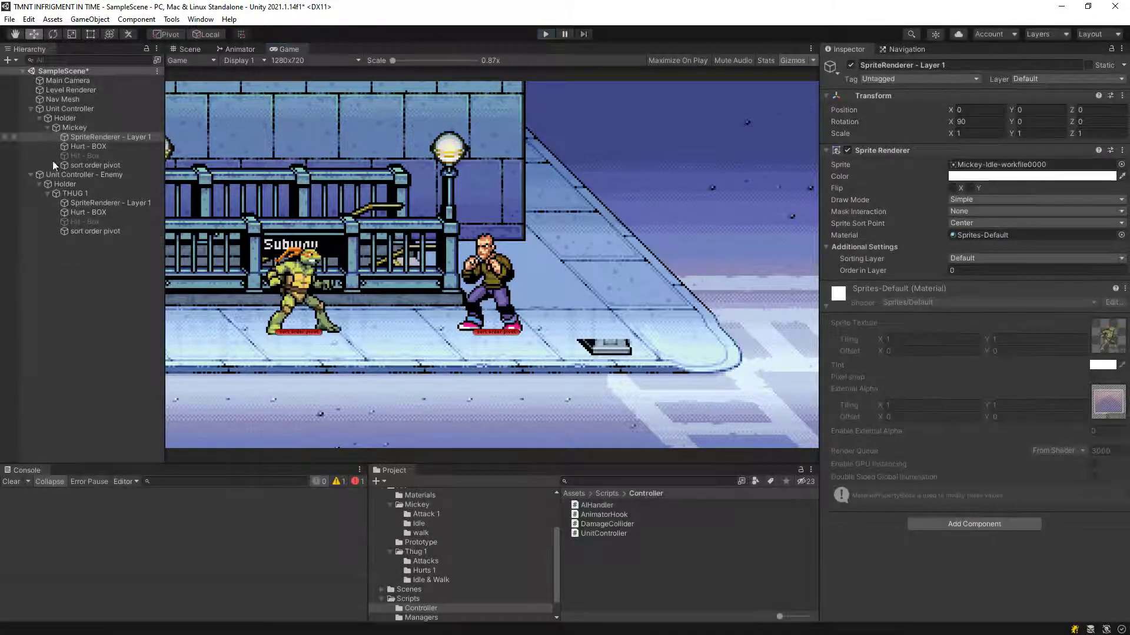
click(86, 165)
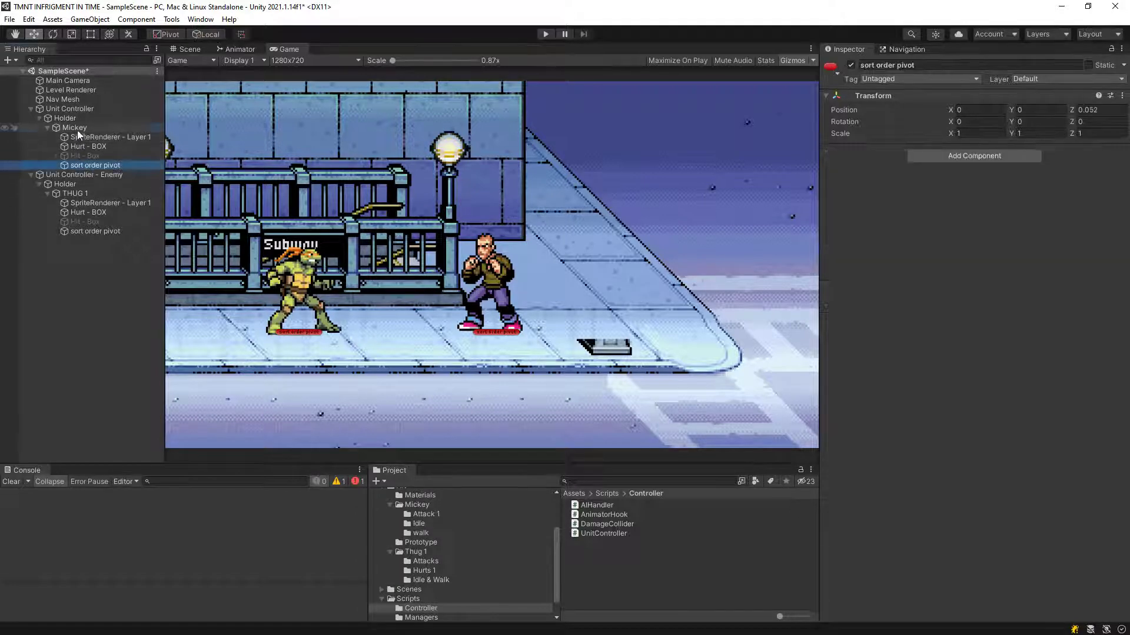
click(76, 128)
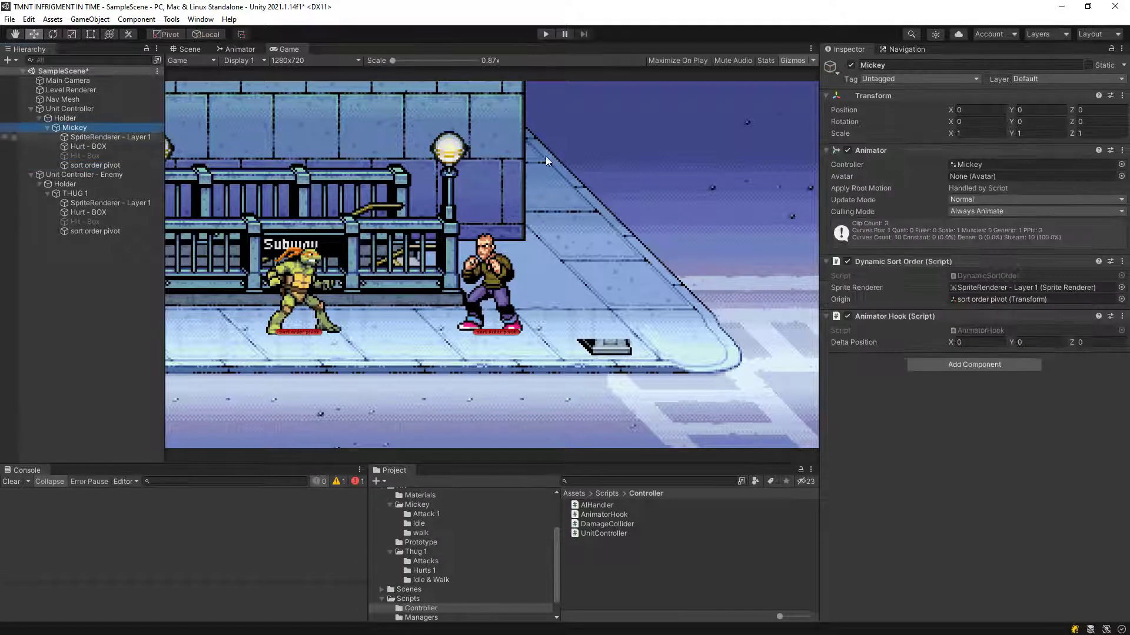
Open DynamicSortOrder.cs and change line 20's 'position.z * 10' to 'position.z + 10'.
double_click(965, 275)
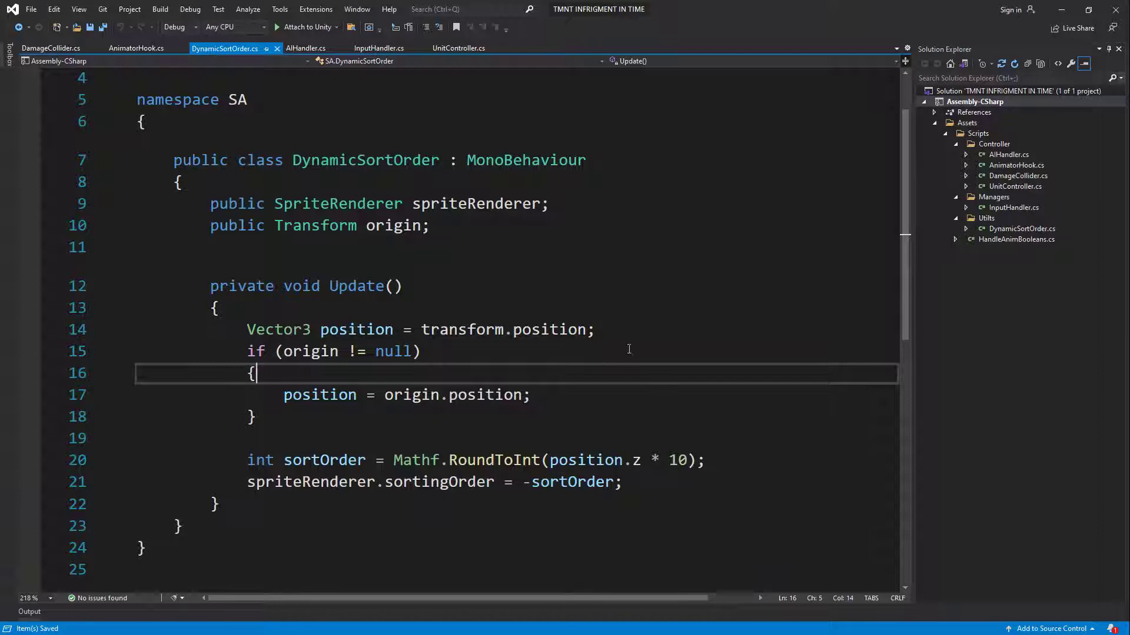
drag(687, 465, 669, 468)
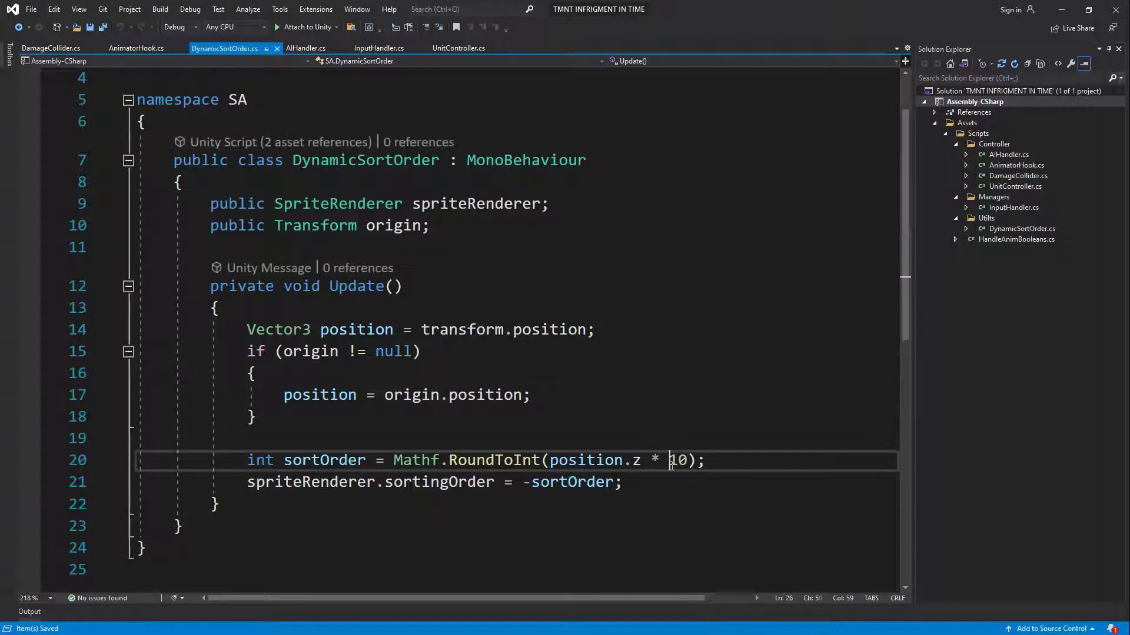
double_click(639, 464)
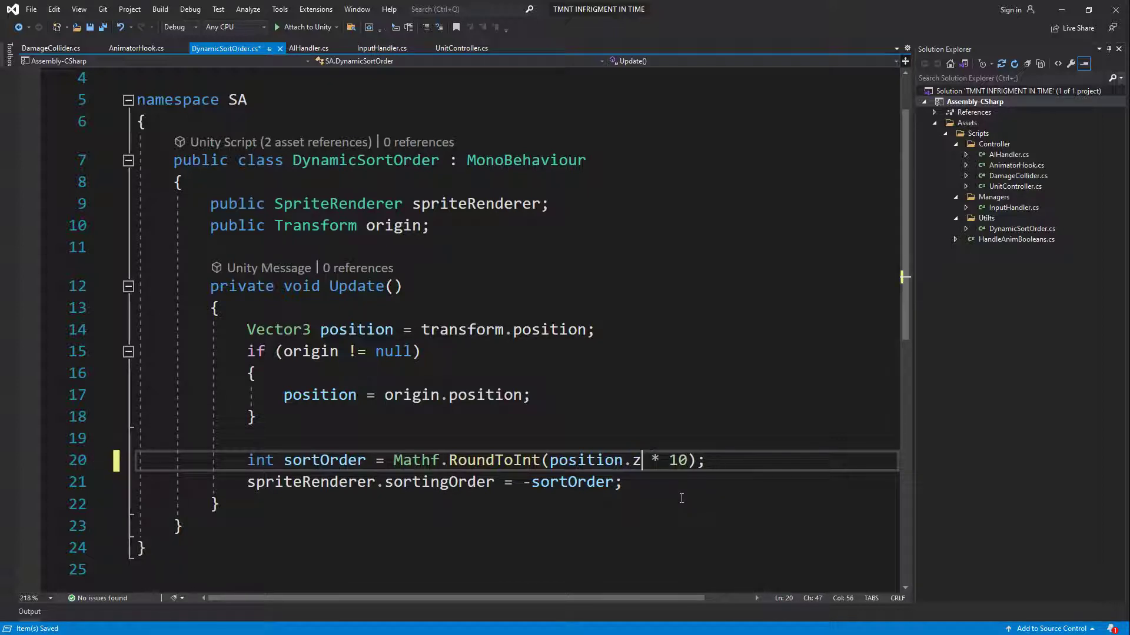
key(shift+Right)
key(shift+Right)
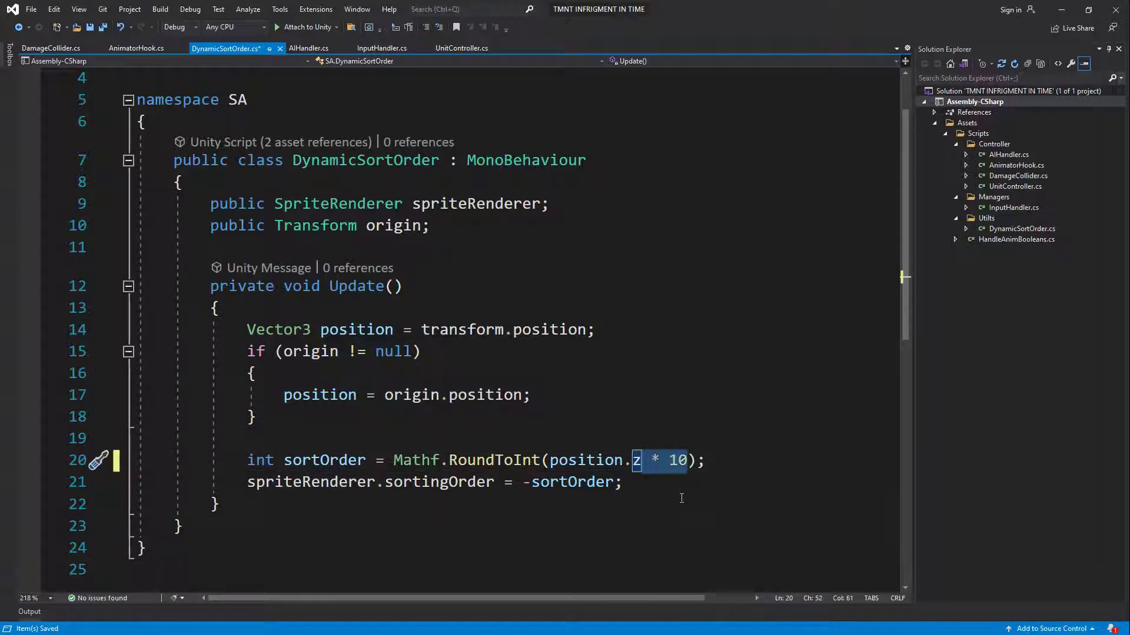
text(z +)
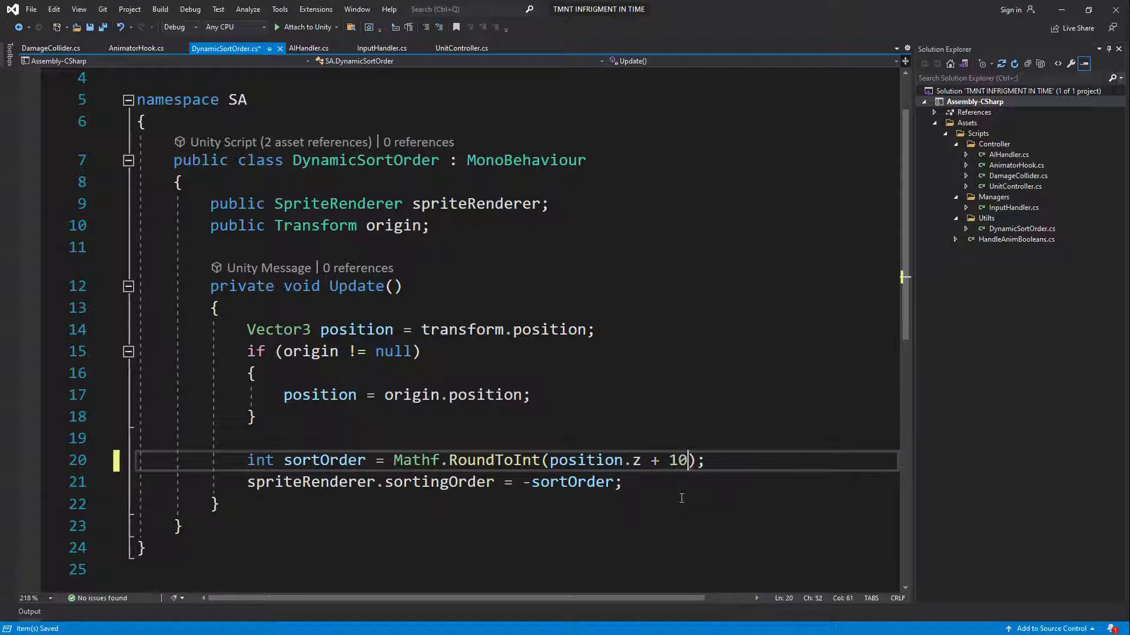
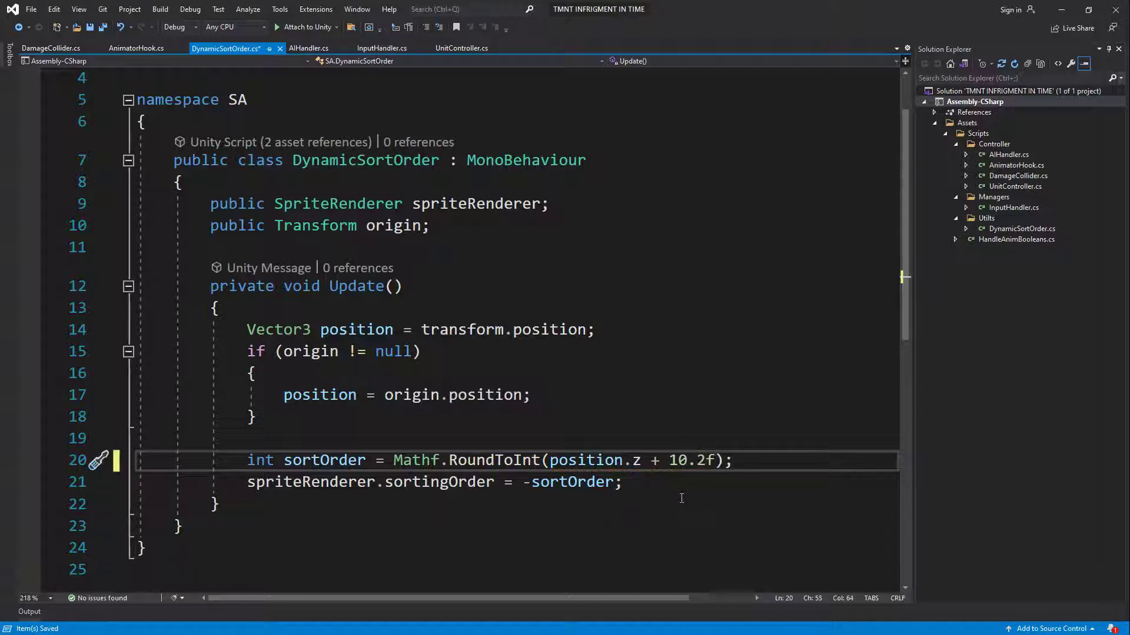
Minimize Visual Studio so Unity reloads the edited DynamicSortOrder script.
click(1071, 3)
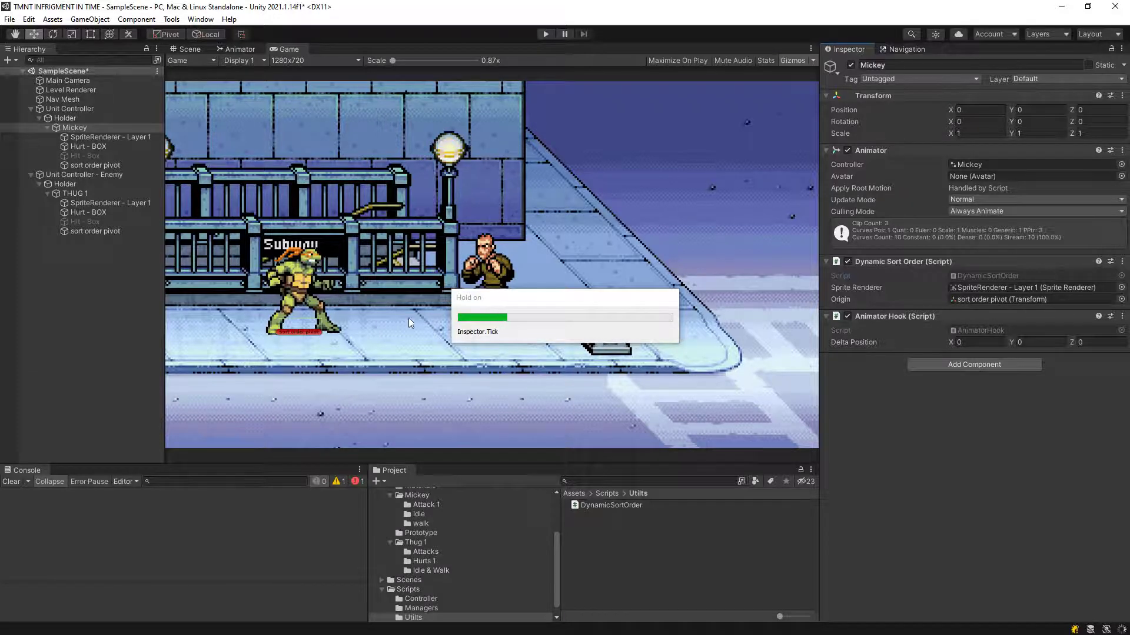
click(547, 34)
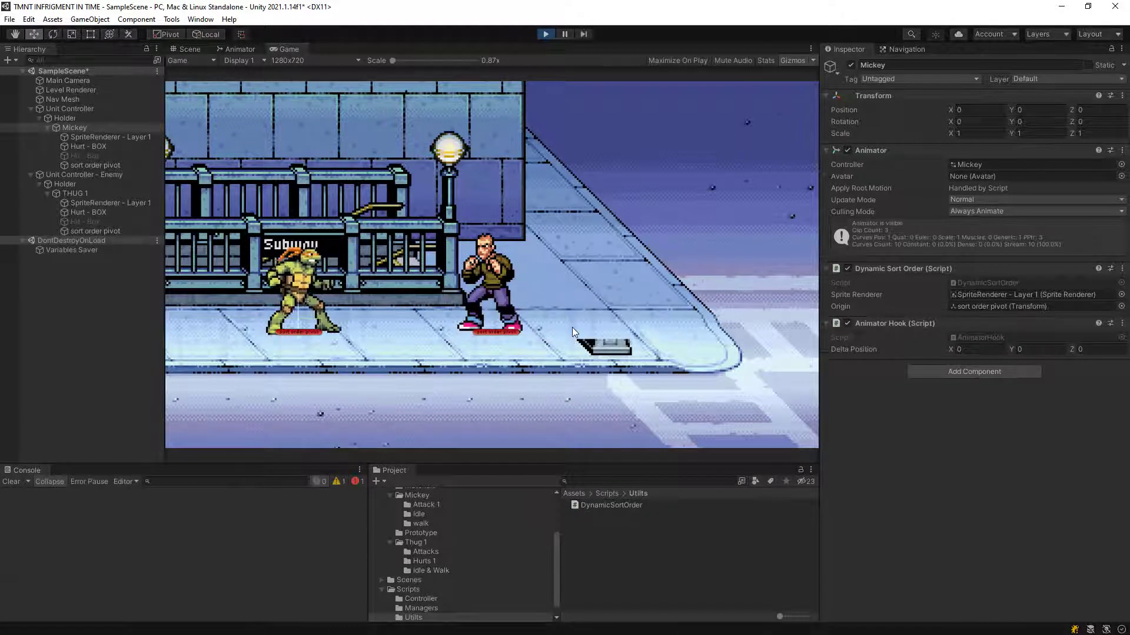
key(Right)
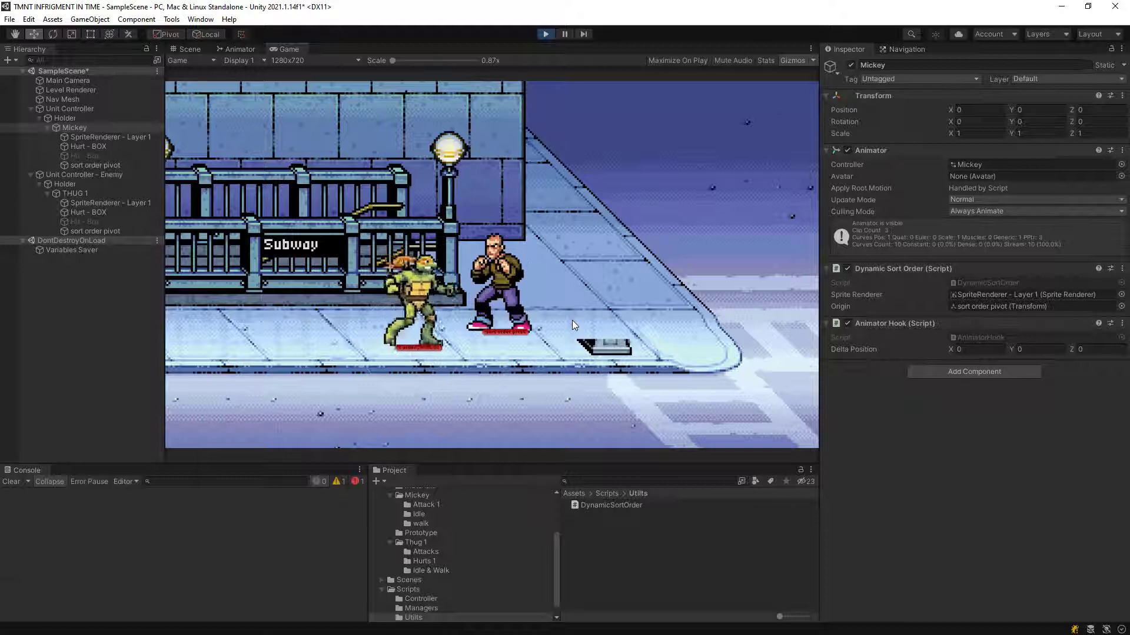
key(j)
key(j)
key(j)
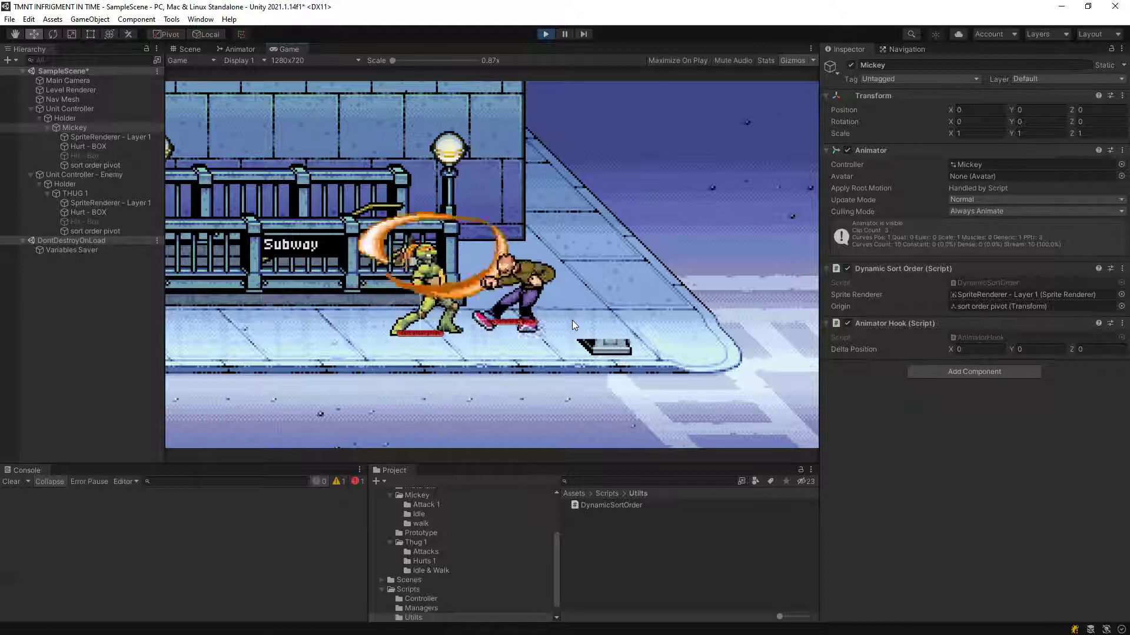
click(105, 203)
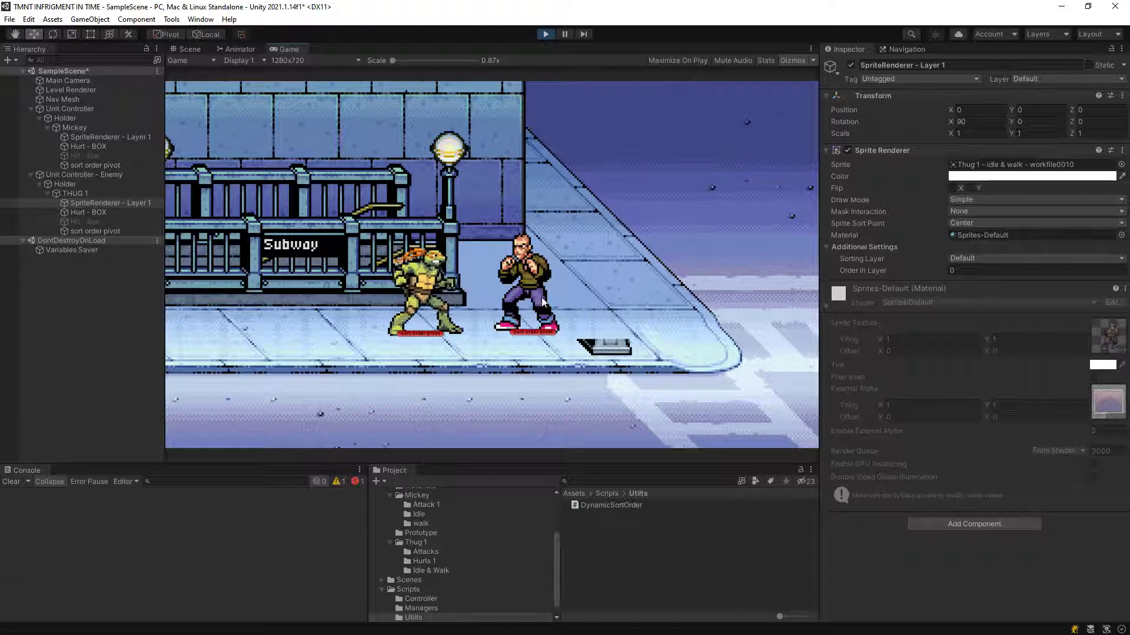
key(j)
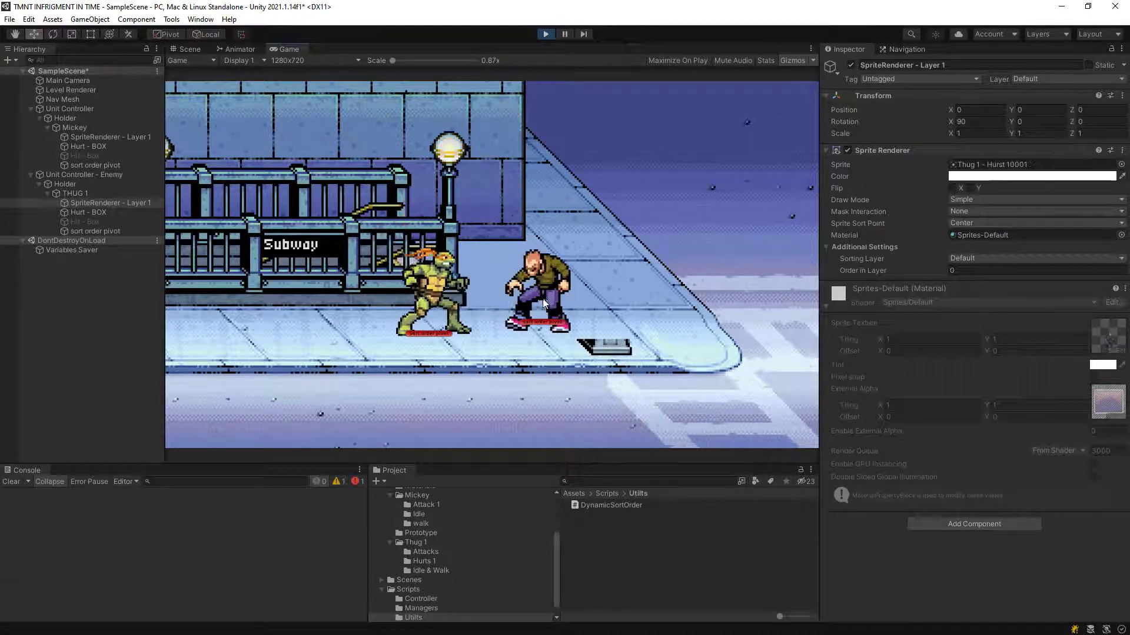
click(93, 192)
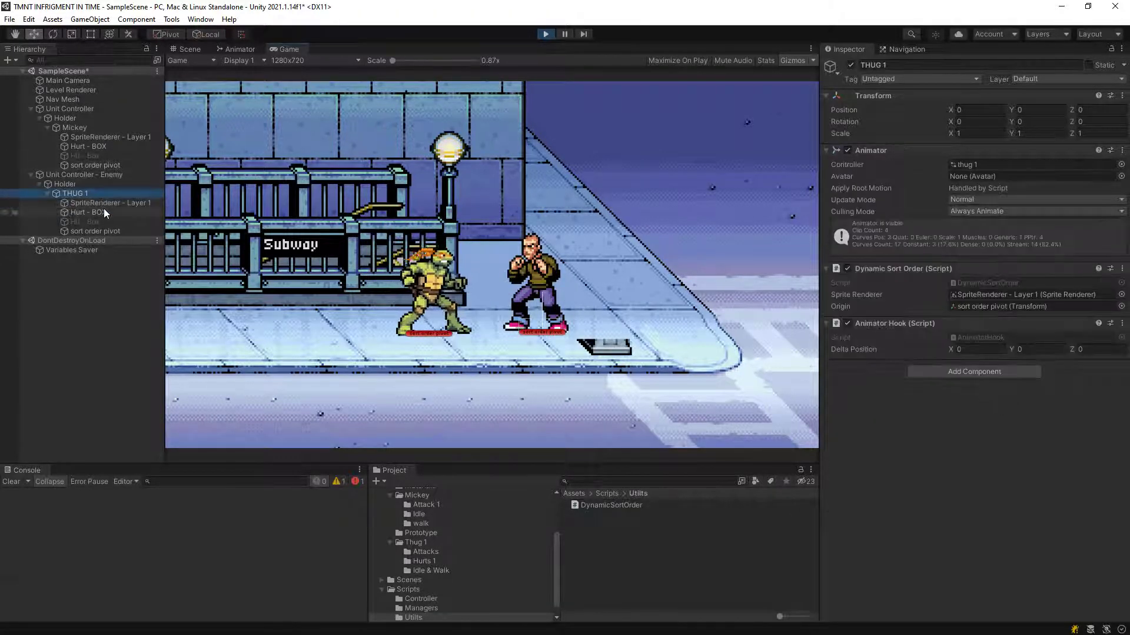
click(1013, 305)
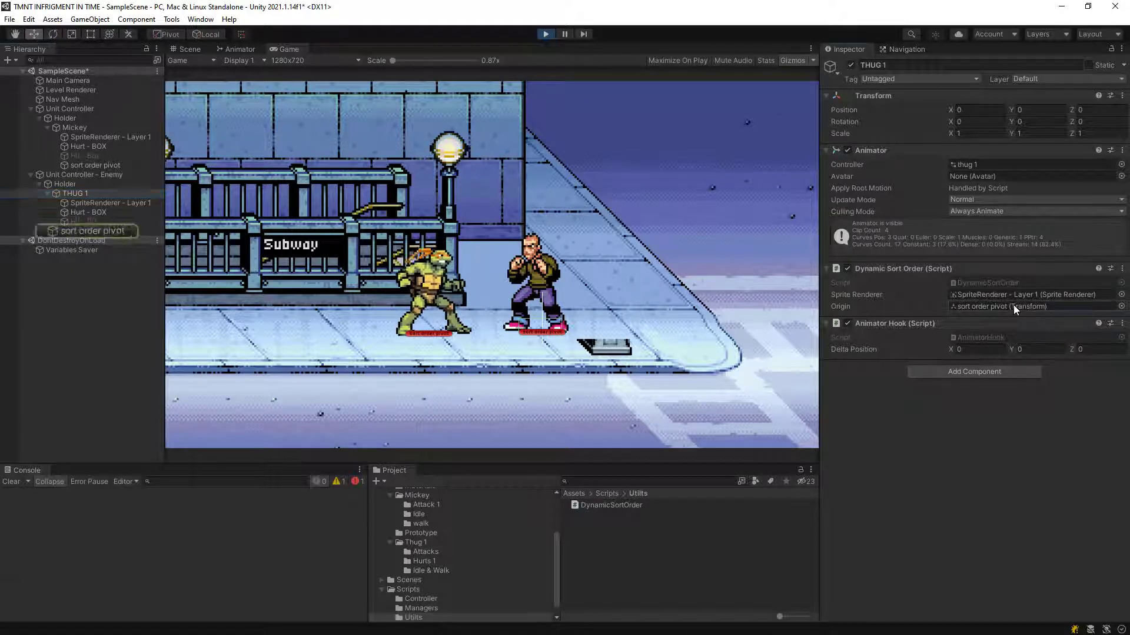
click(104, 202)
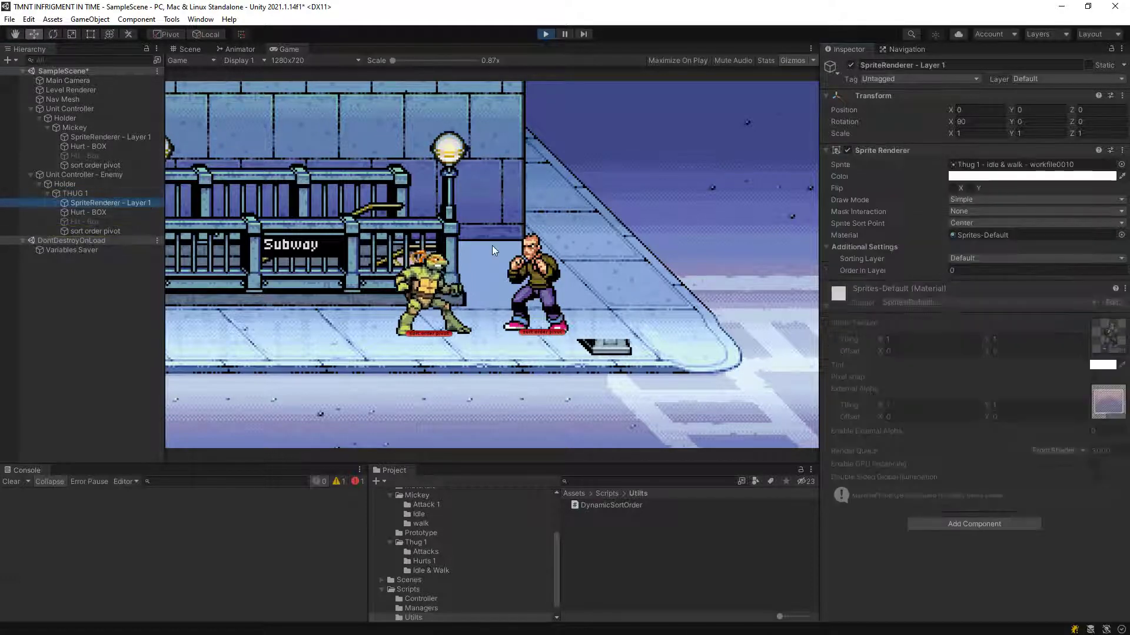
click(515, 238)
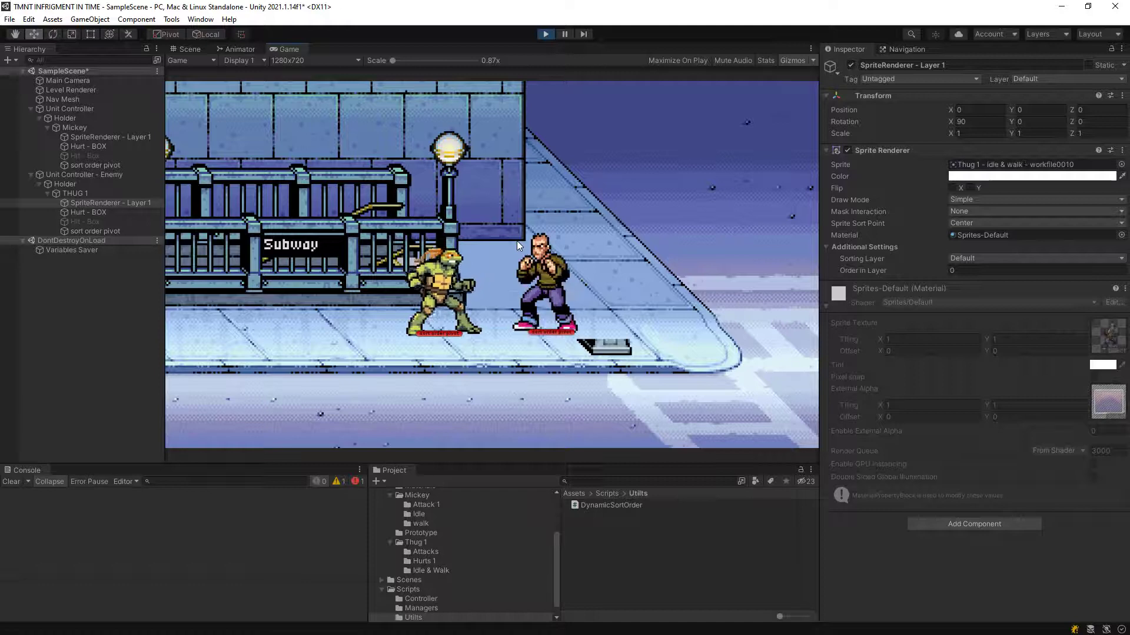
key(j)
key(s)
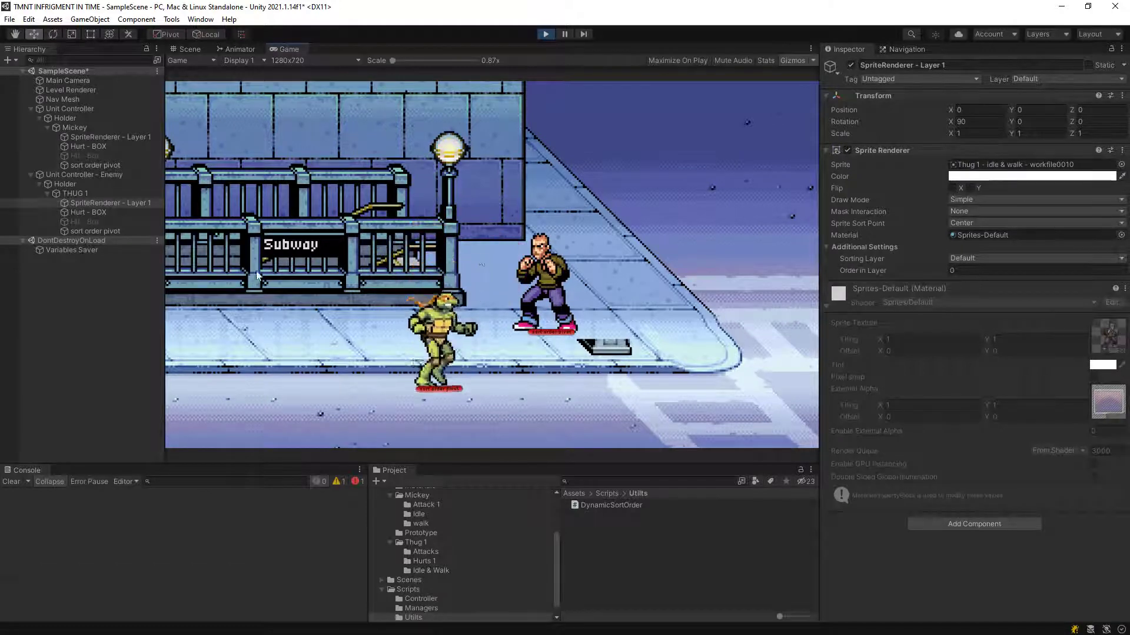
click(100, 136)
click(570, 340)
key(w)
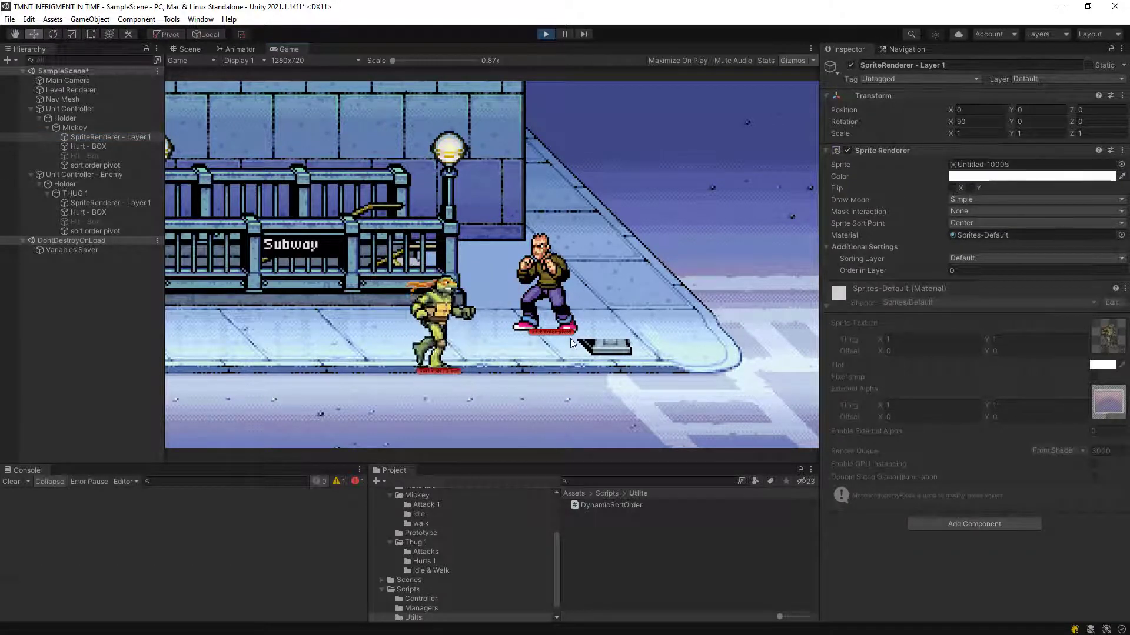
key(w)
key(s)
key(w)
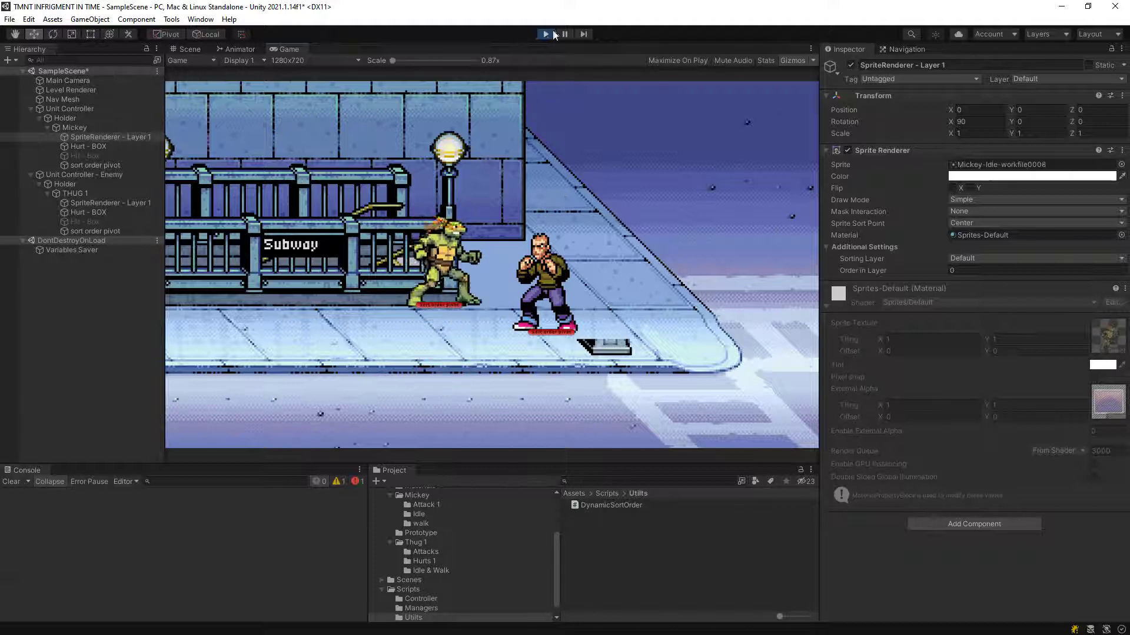
click(551, 34)
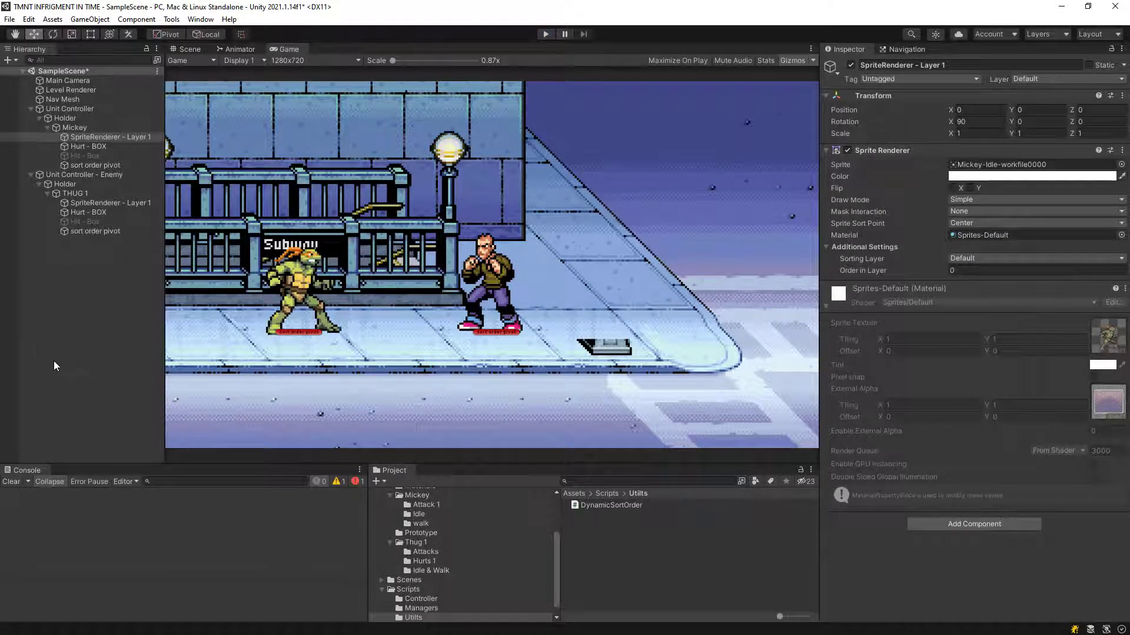
Change DynamicSortOrder line 20 back to Mathf.RoundToInt(position.z * 10).
click(119, 369)
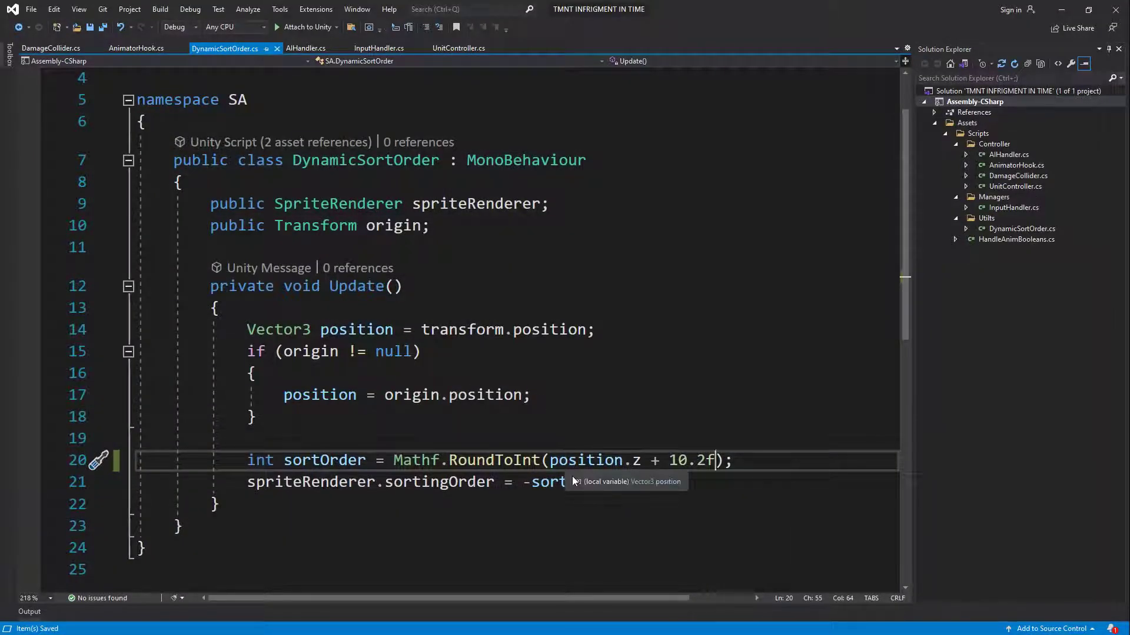
double_click(655, 460)
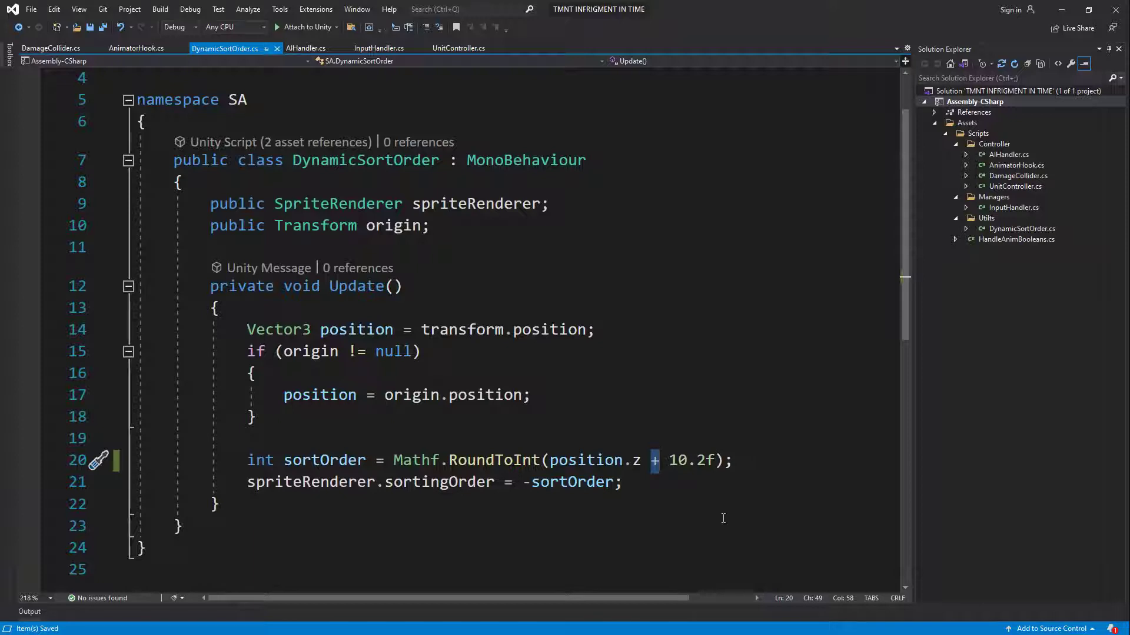
text(*)
key(Right)
key(shift+Right)
key(shift+Right)
key(shift+Right)
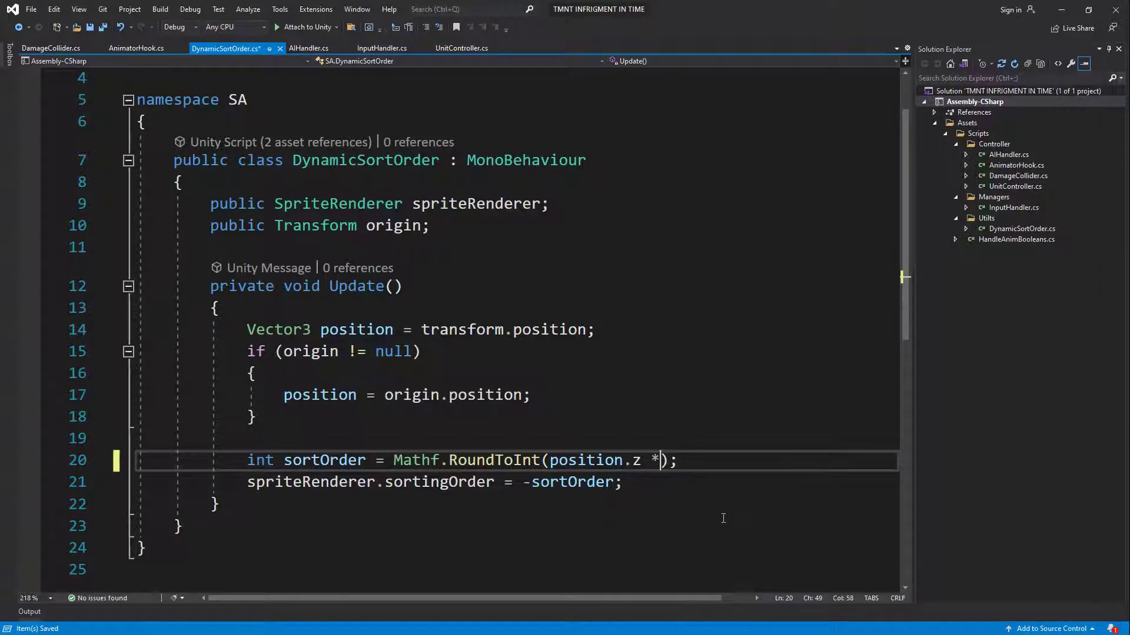
text(10)
click(705, 523)
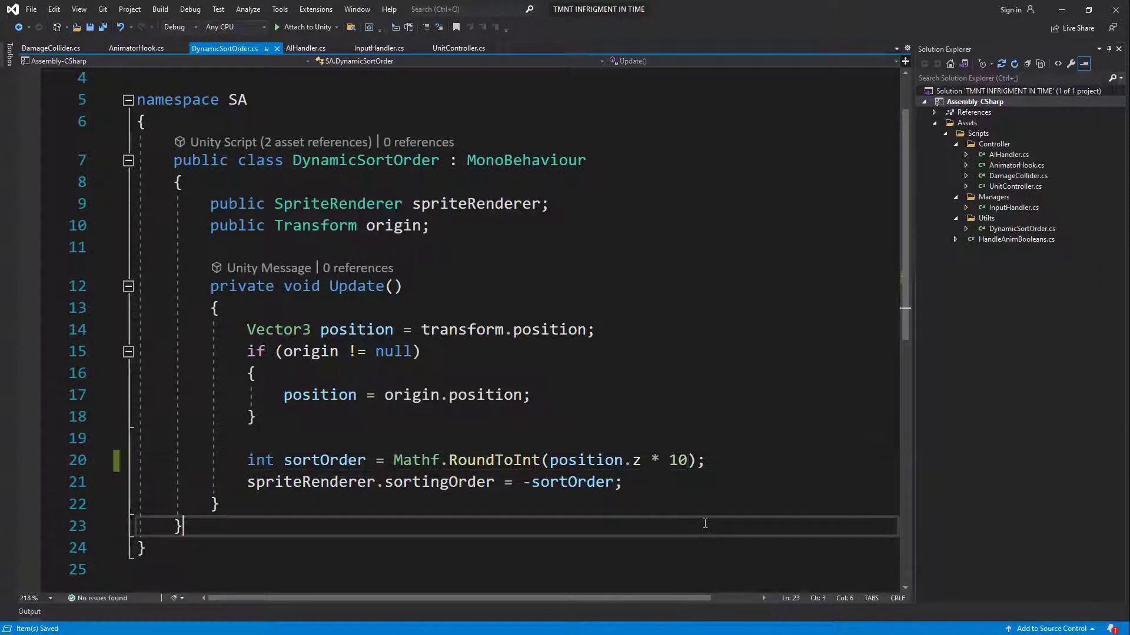
click(672, 463)
click(694, 507)
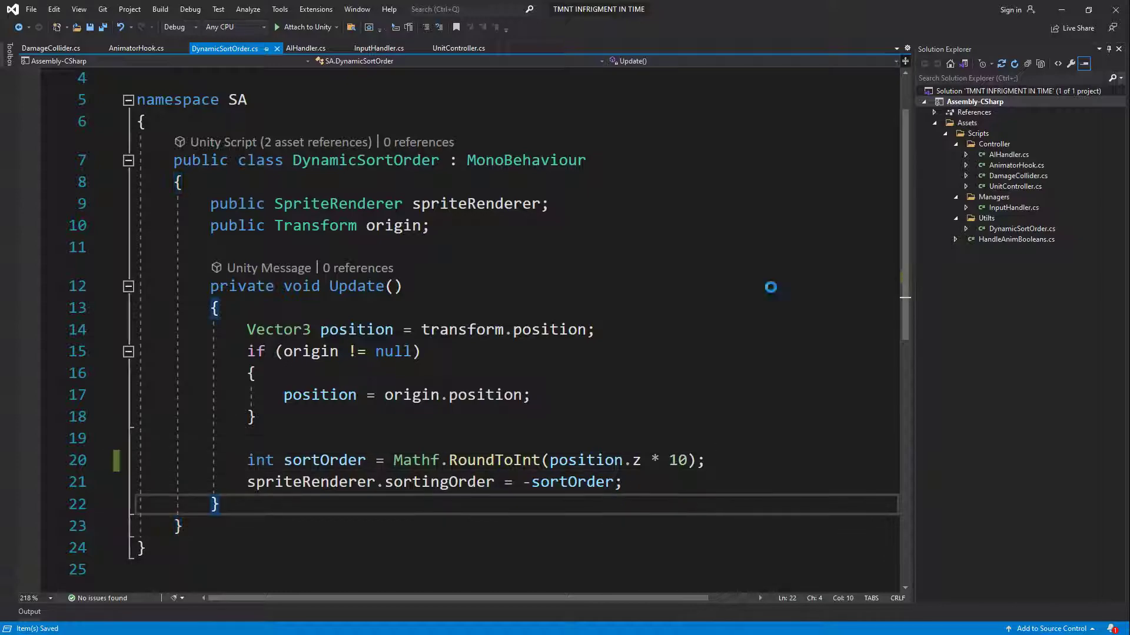
Back in Unity, inspect Mickey's sort order and Unit Controller position and start the game.
click(1072, 6)
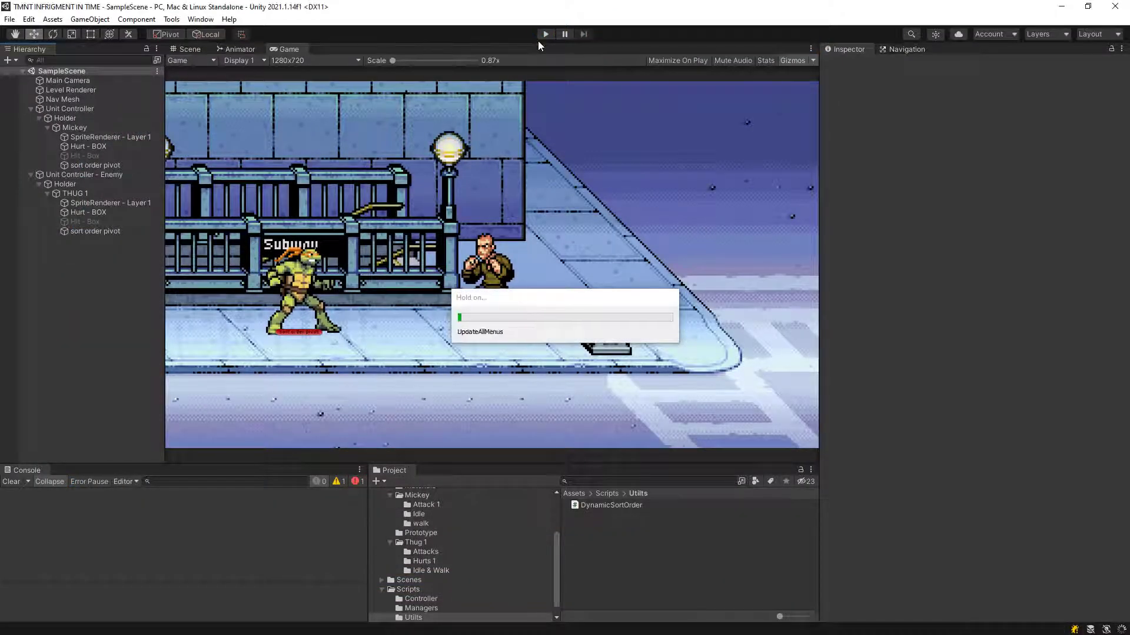
click(115, 165)
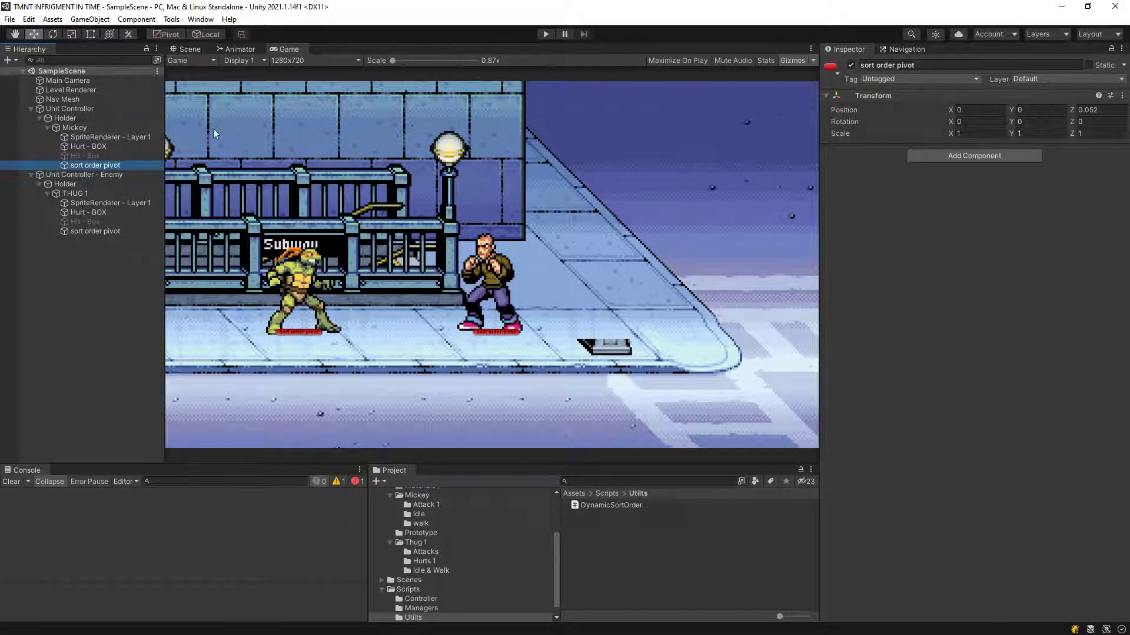
click(545, 34)
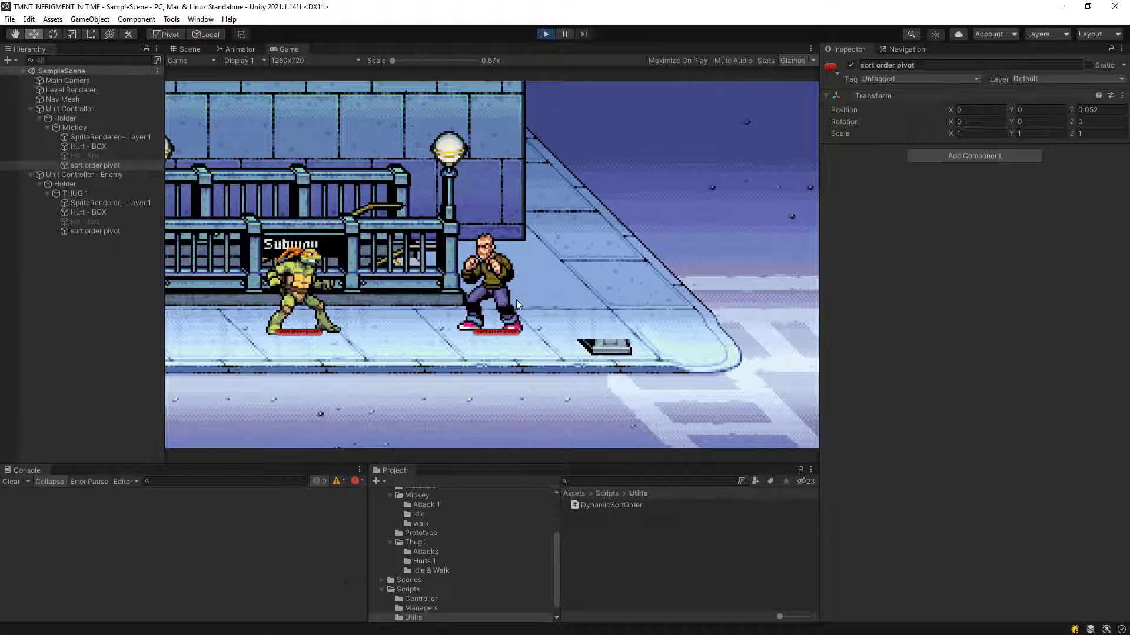
click(73, 110)
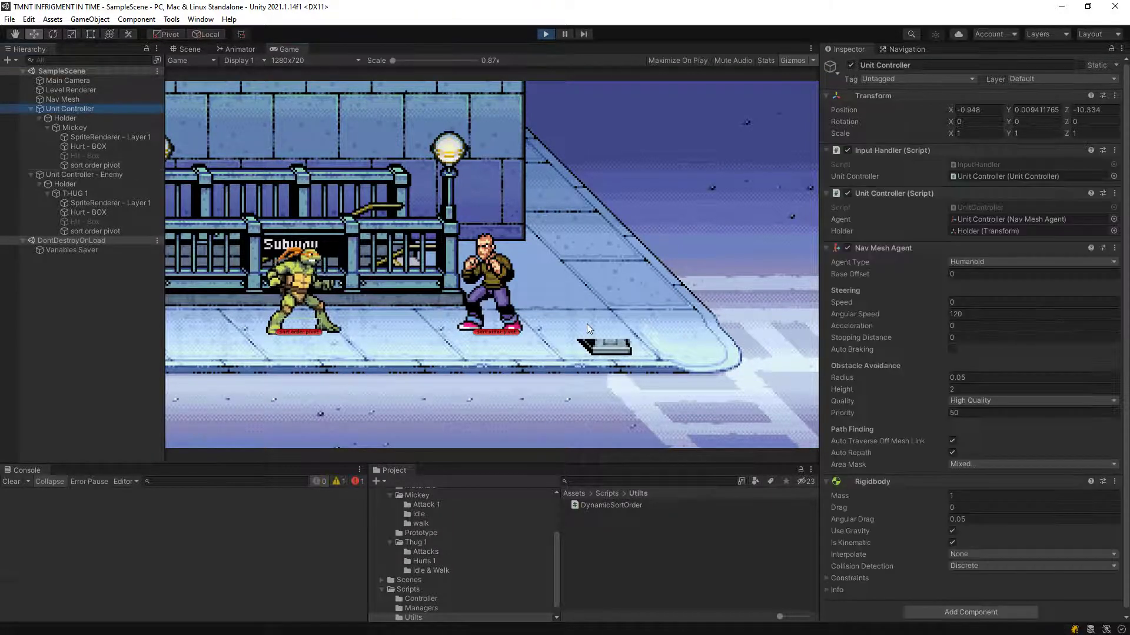
click(588, 323)
Walk Mickey up and down the sidewalk to test the depth sorting.
key(Down)
key(Up)
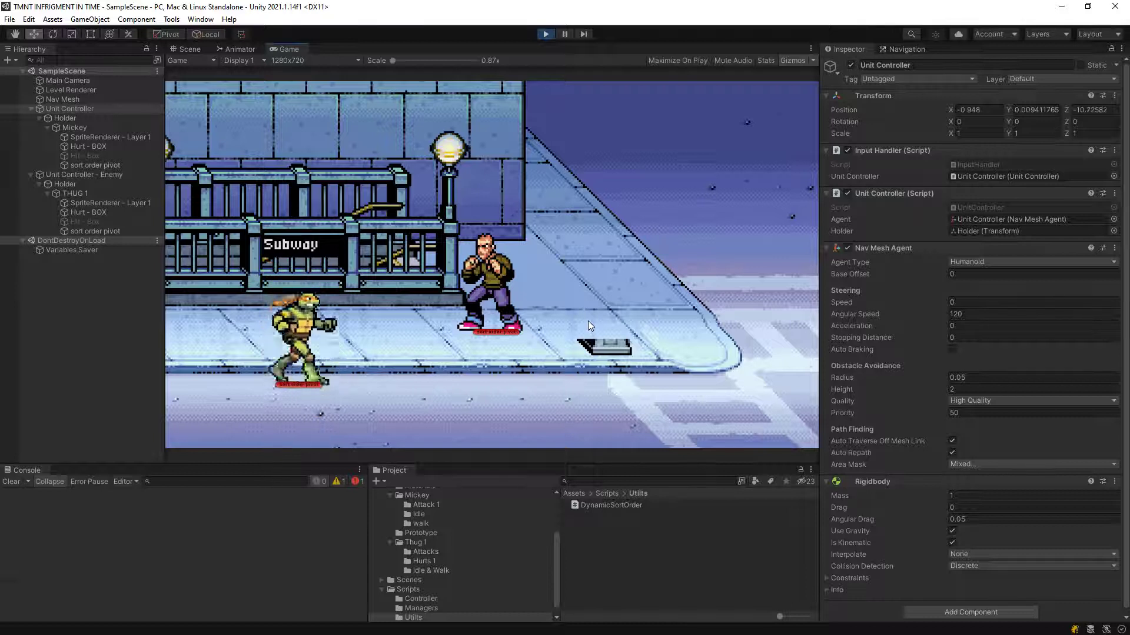
key(Down)
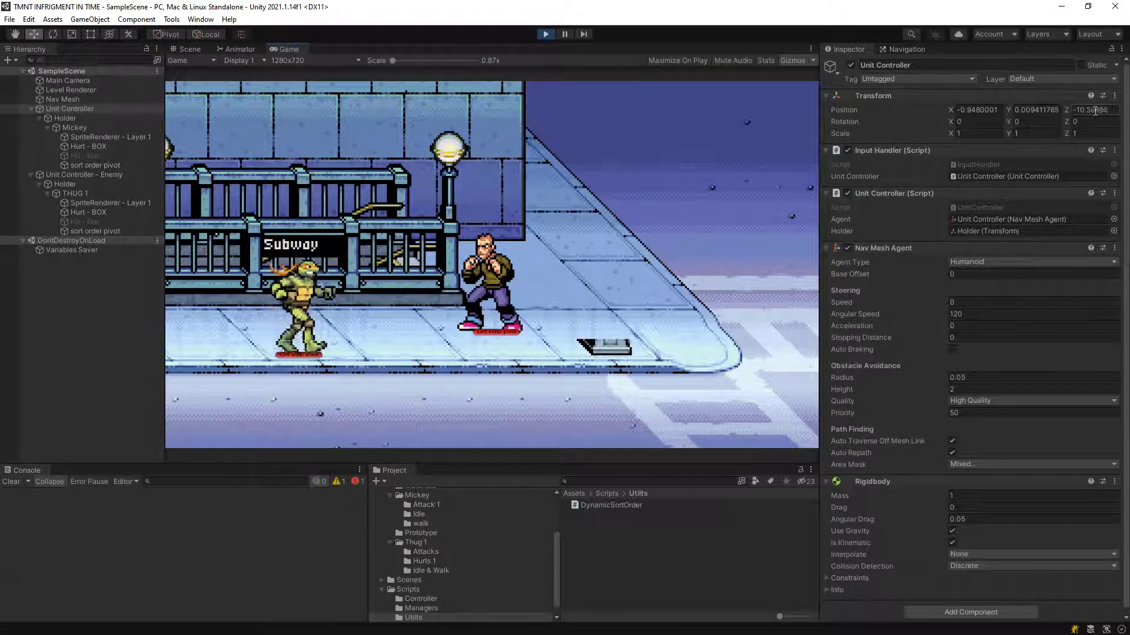
key(Up)
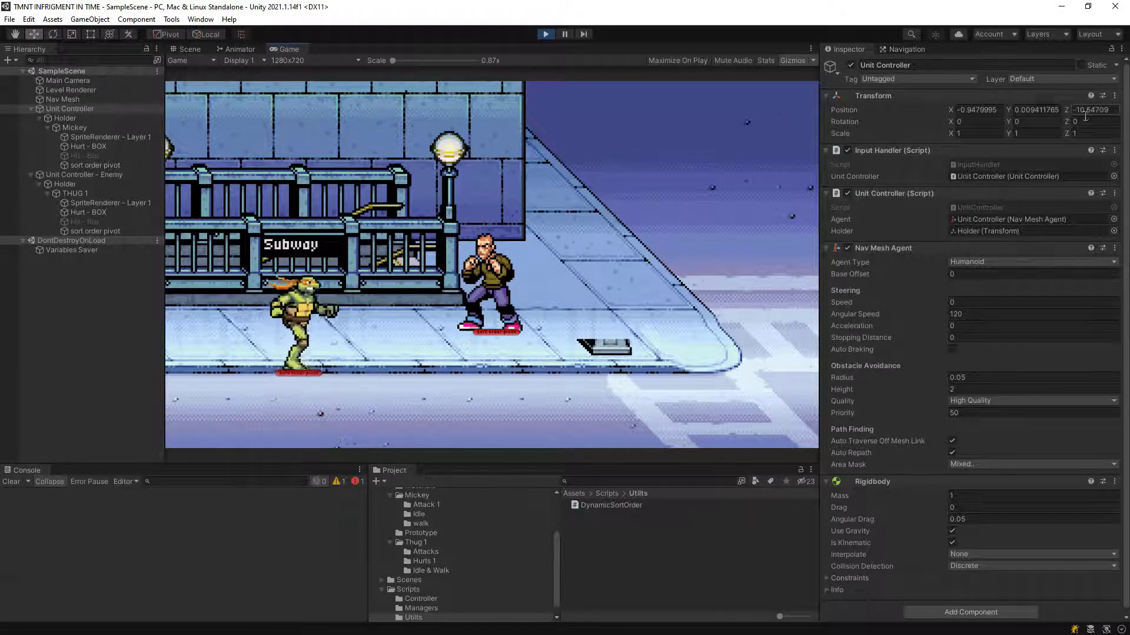
key(Down)
key(Up)
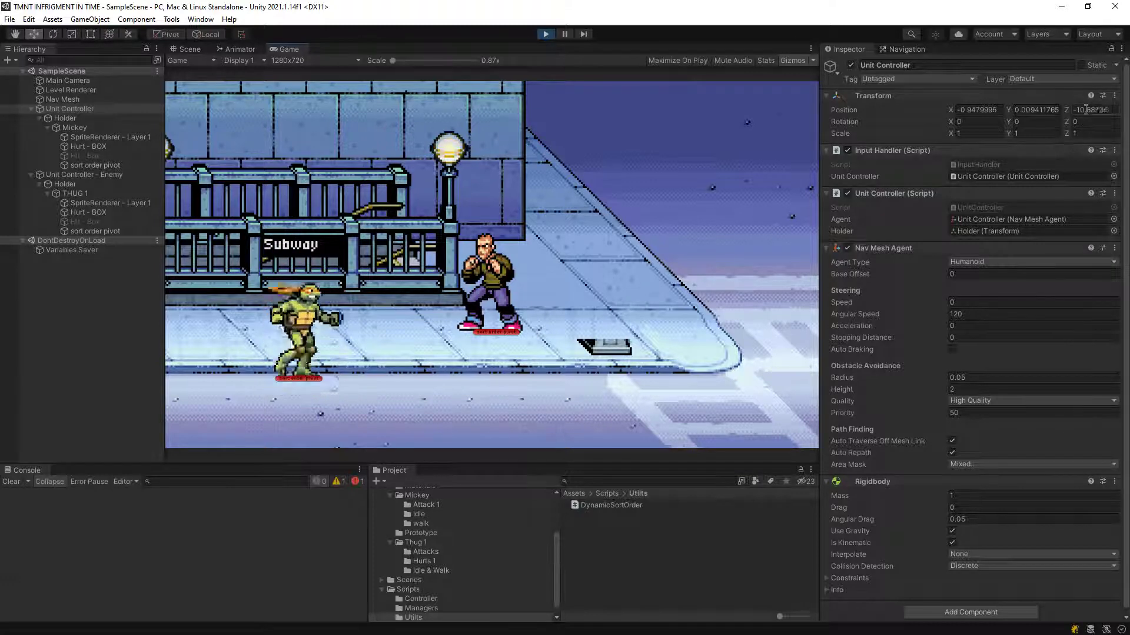
key(Down)
key(Up)
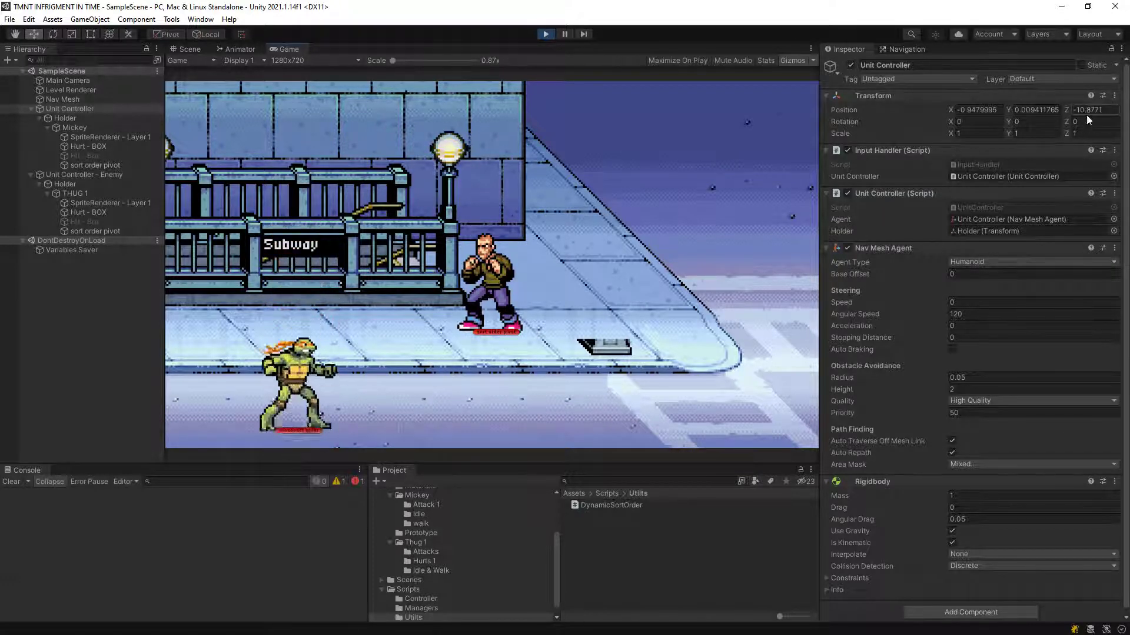
key(Down)
Stop the game and switch back to Unity so the edited script recompiles.
click(545, 33)
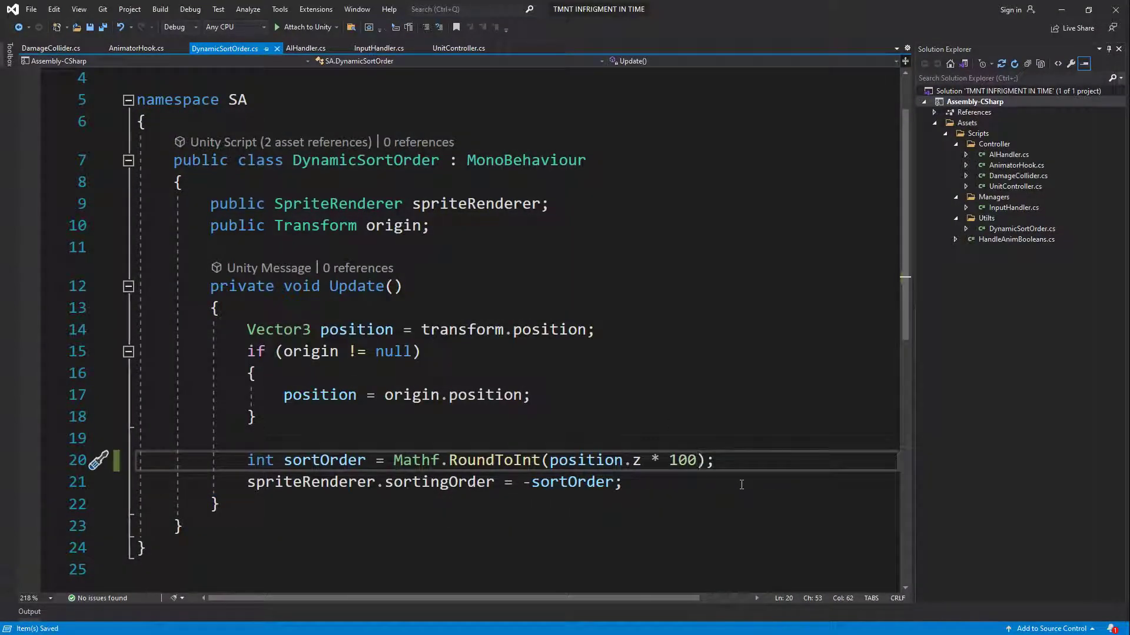
text(+ 10)
click(743, 414)
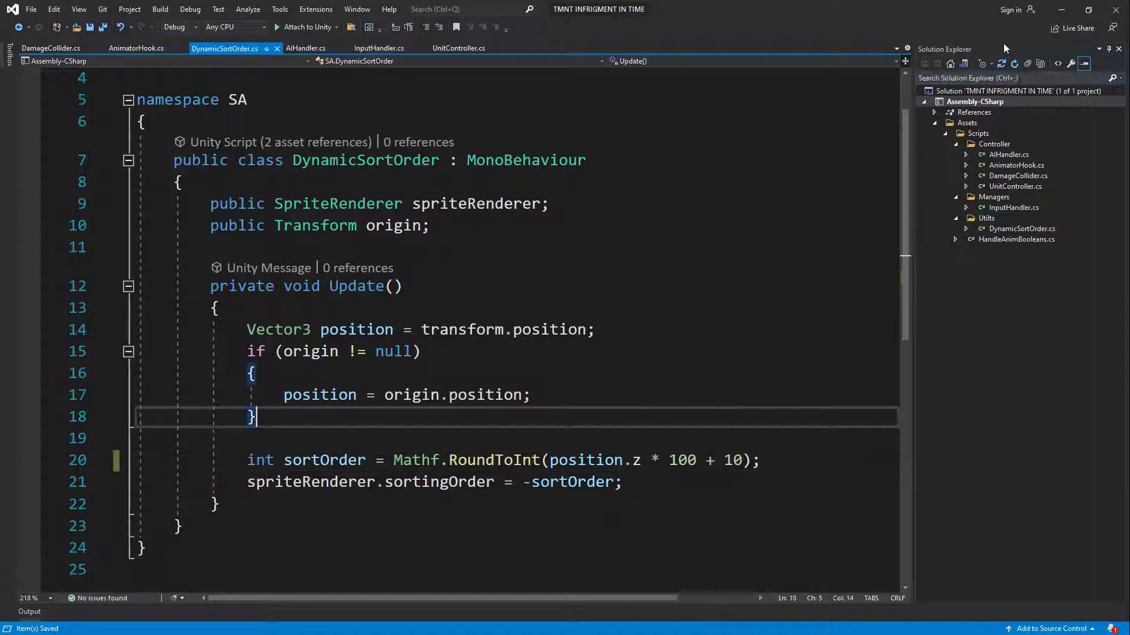
click(1060, 10)
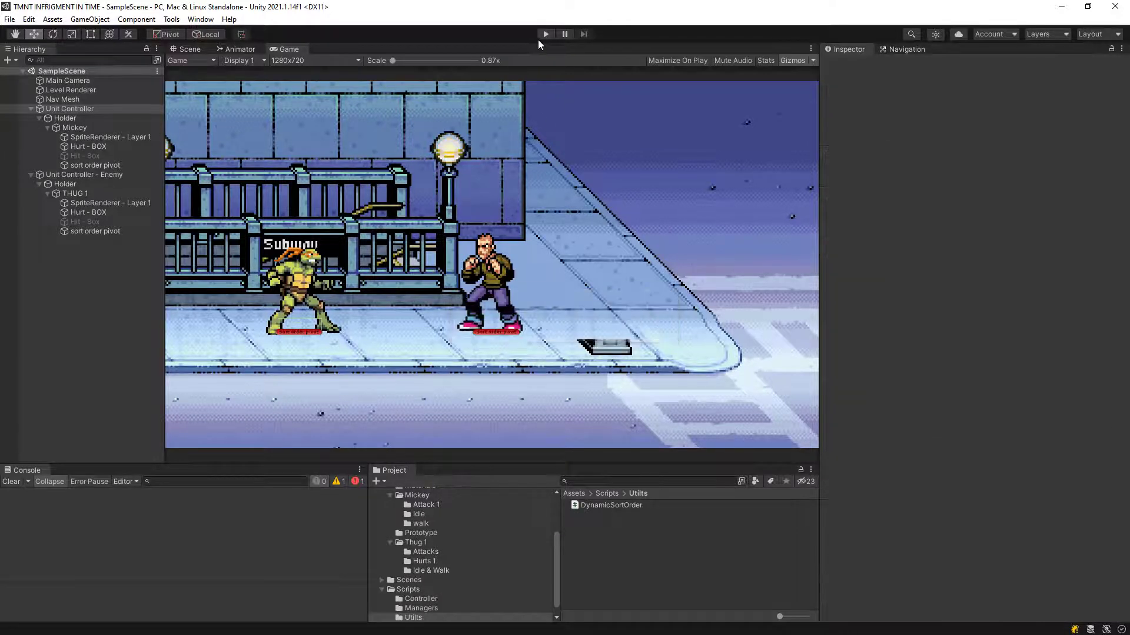
click(540, 36)
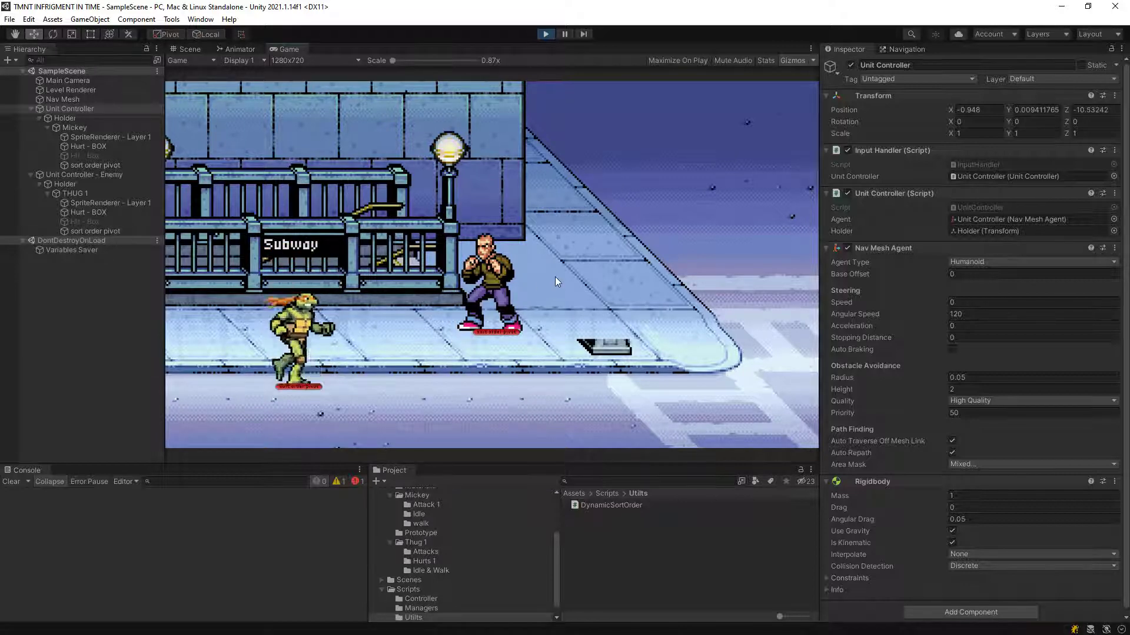
key(w)
key(s)
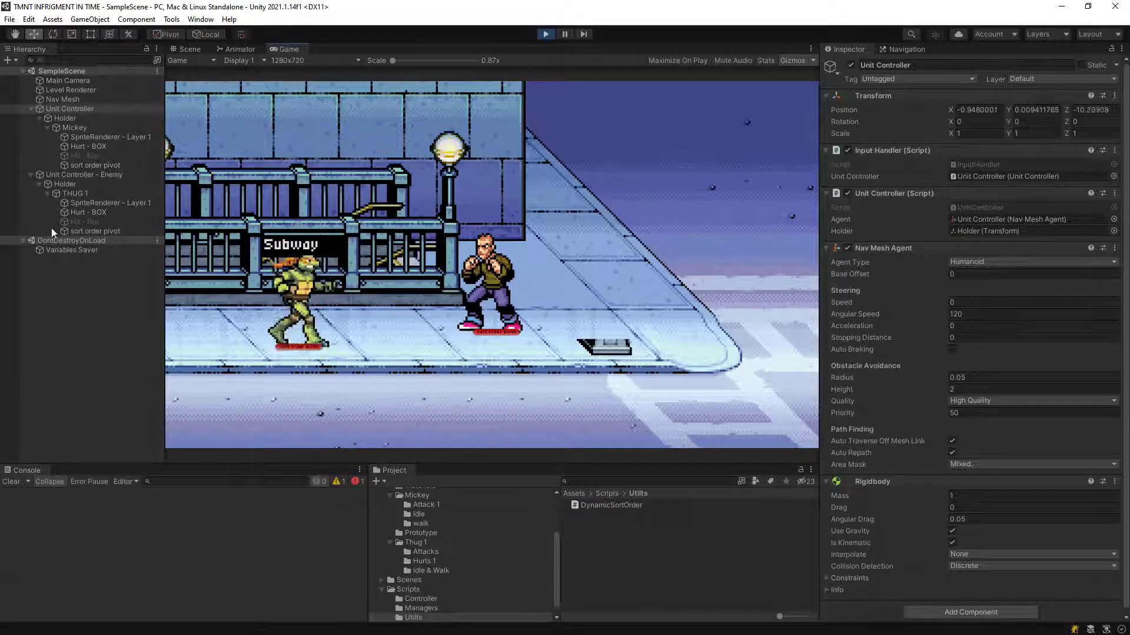
click(98, 166)
click(96, 139)
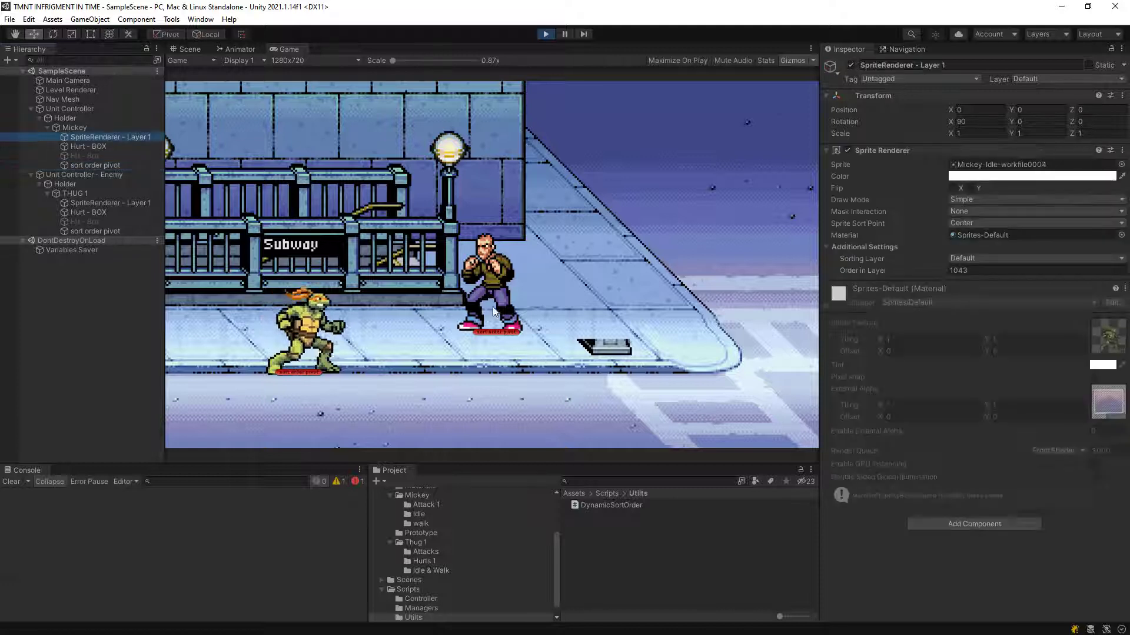
key(s)
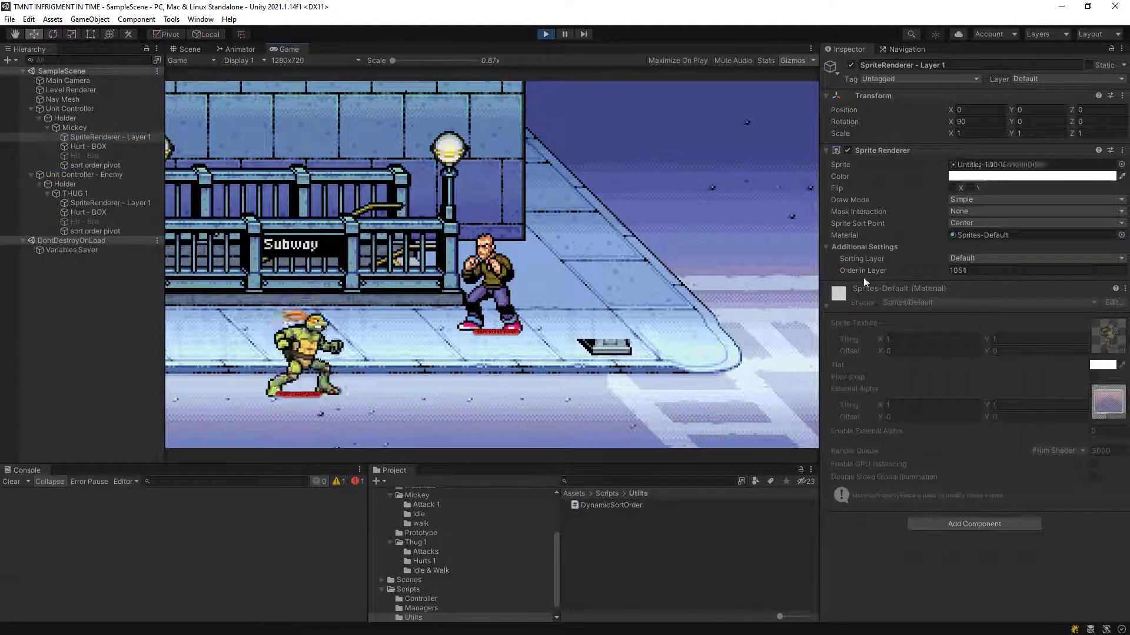
key(d)
key(w)
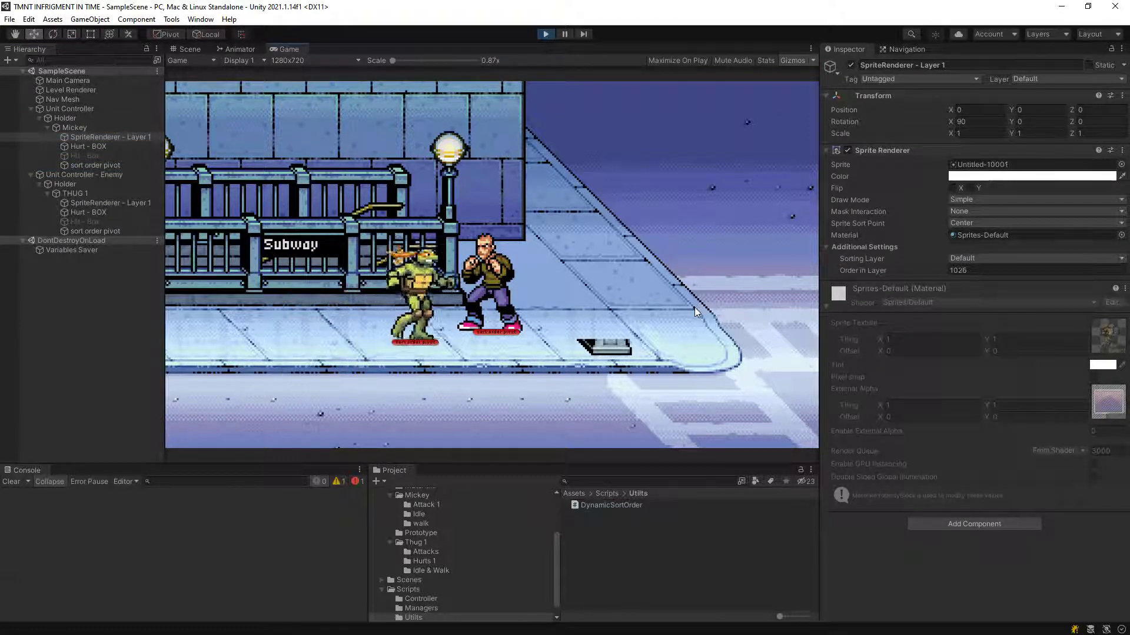
key(j)
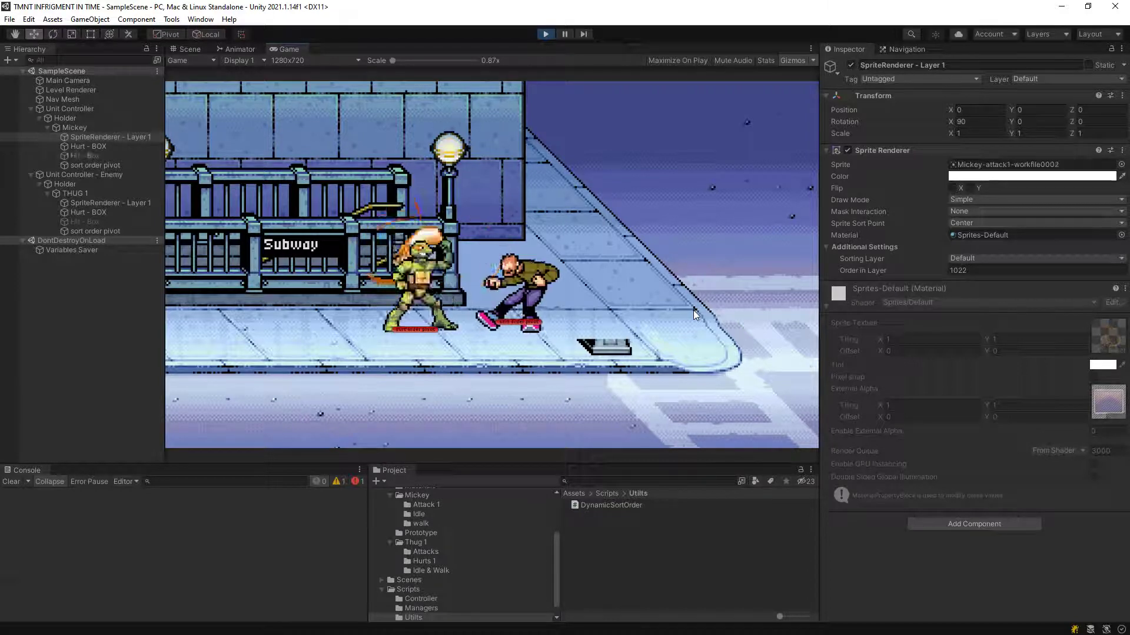
key(j)
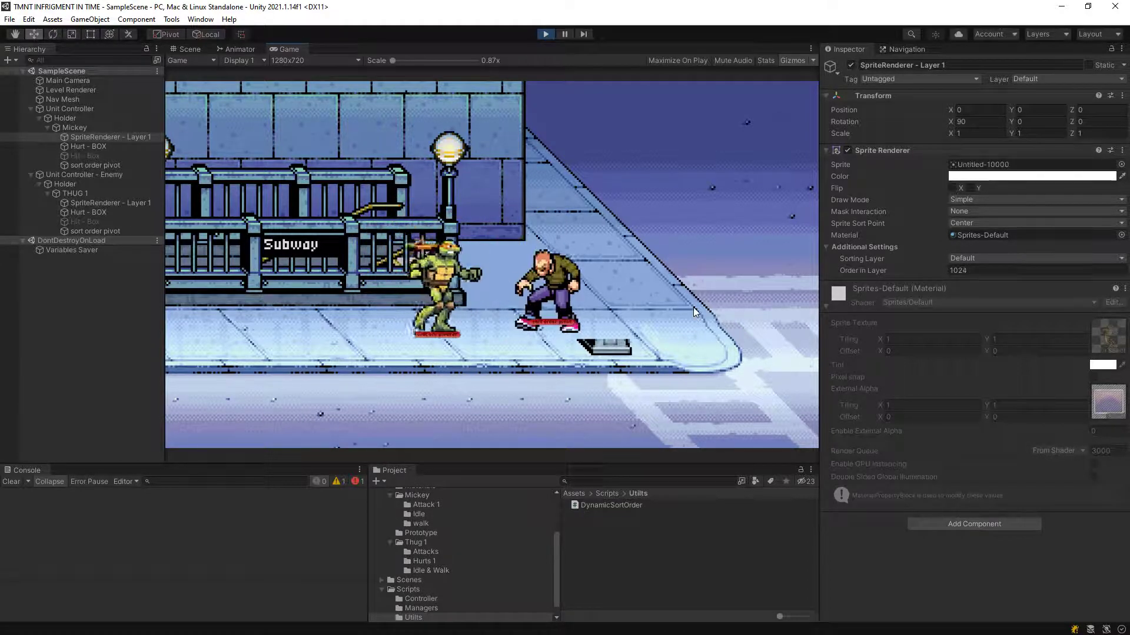
key(d)
key(j)
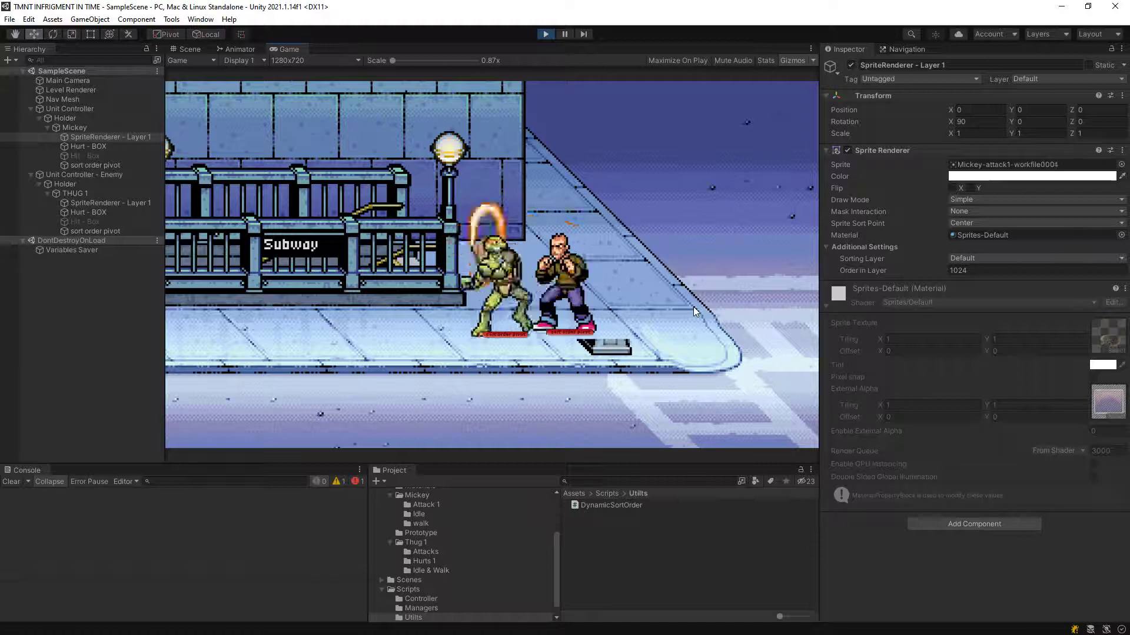
key(j)
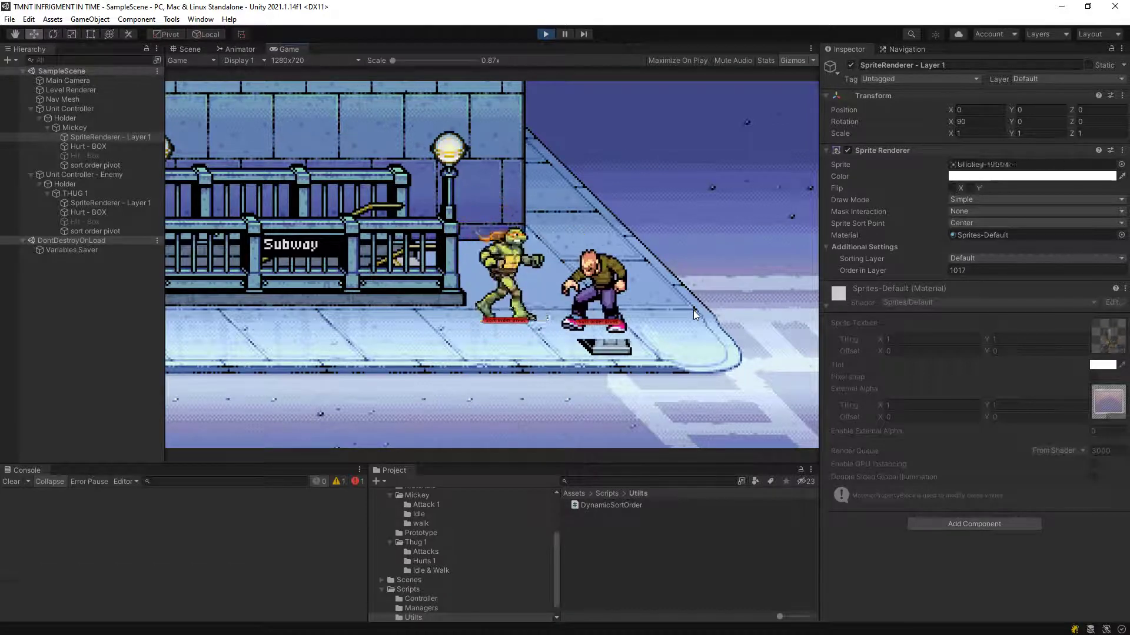
key(j)
key(j)
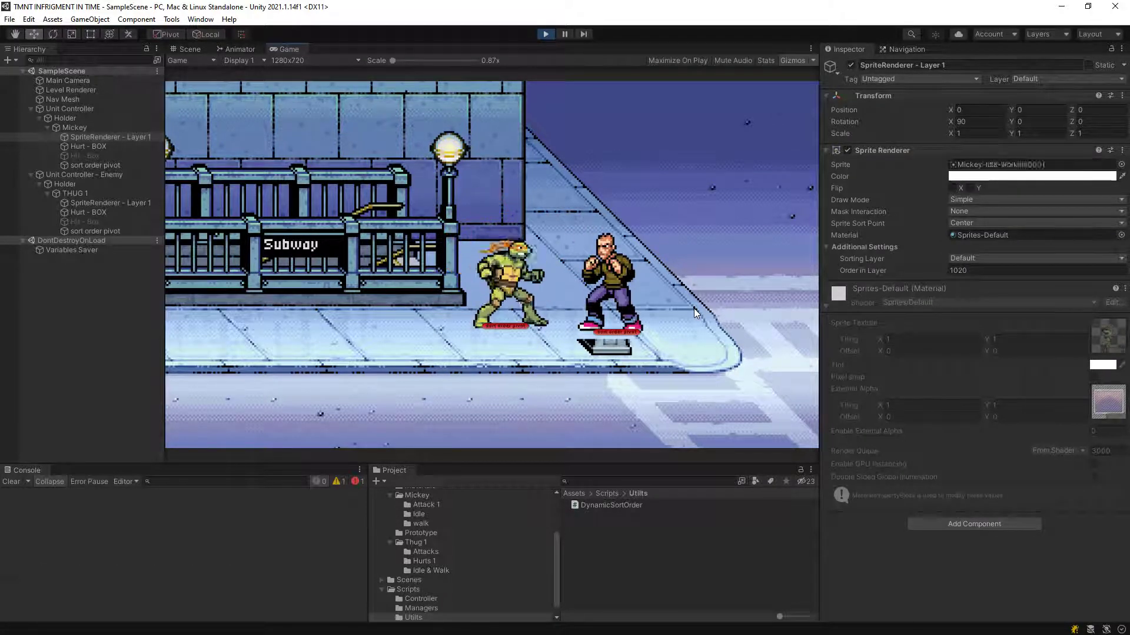
key(j)
key(j)
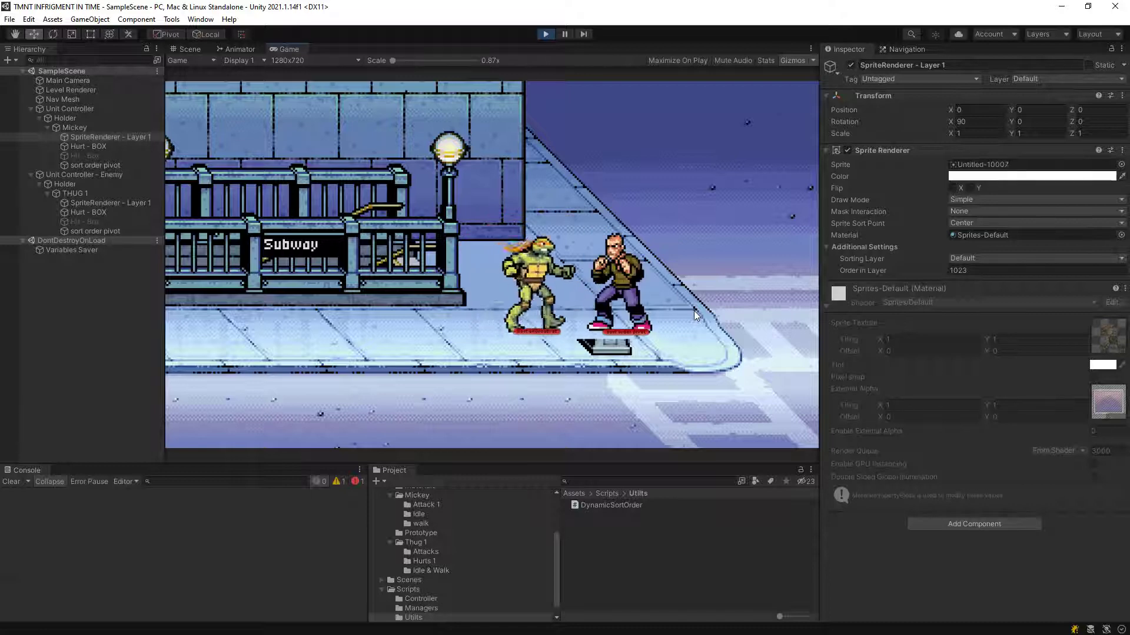
key(j)
key(j)
key(j)
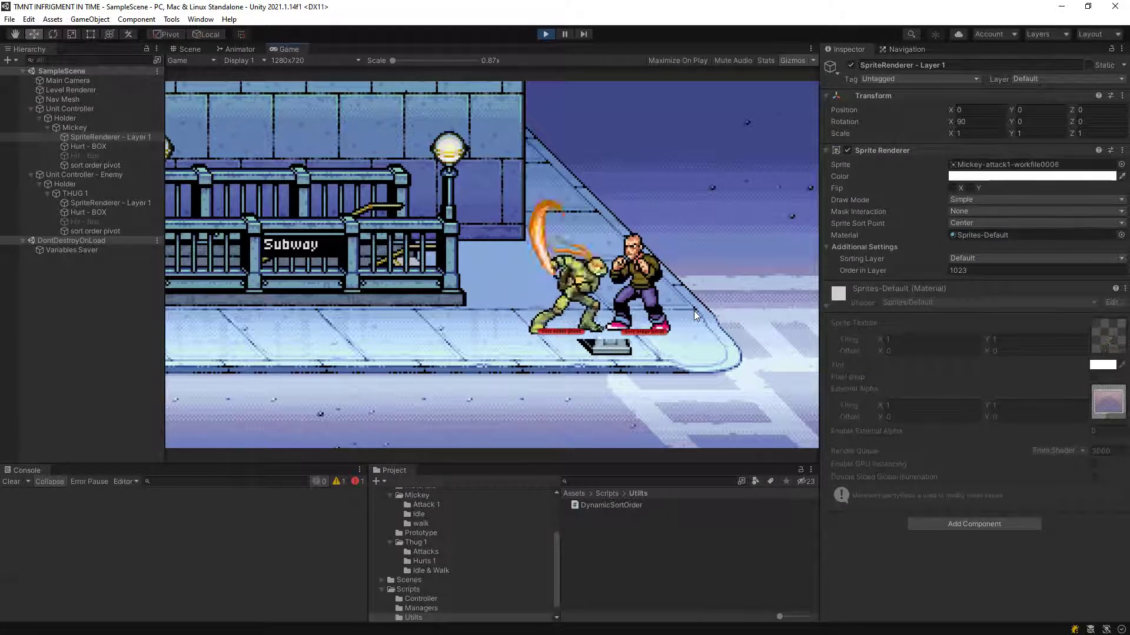
key(j)
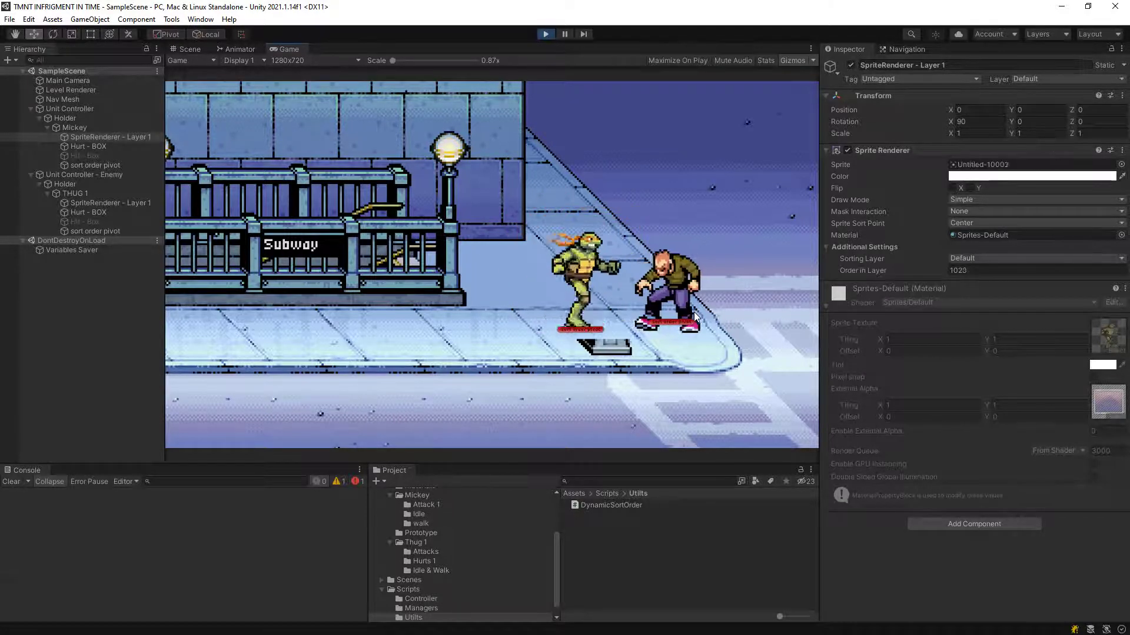
key(j)
key(j)
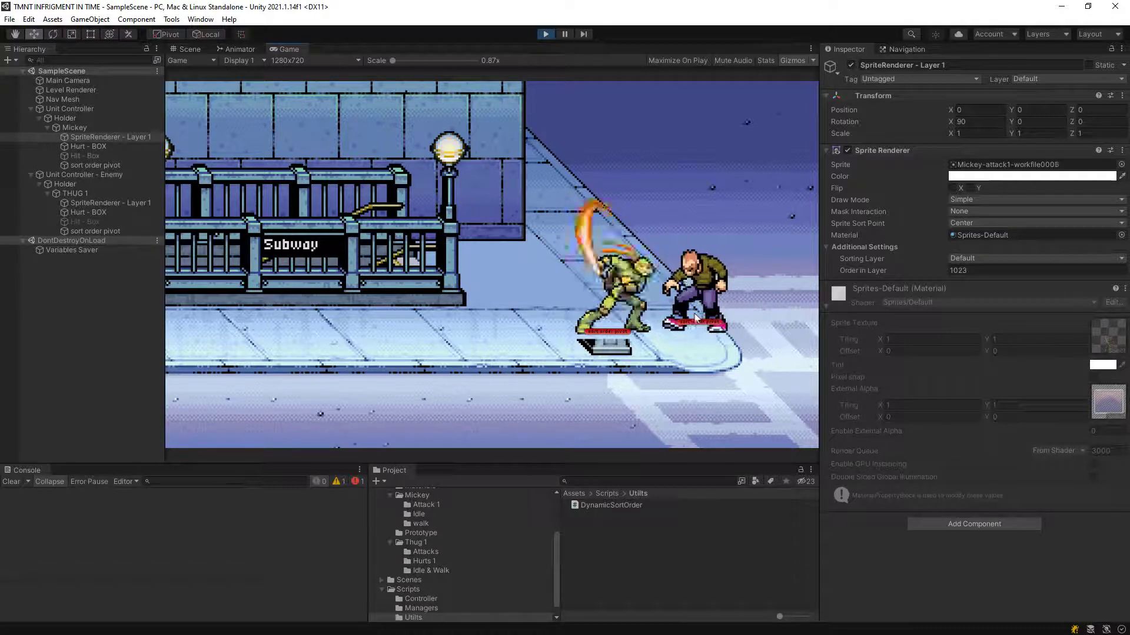
key(j)
key(a)
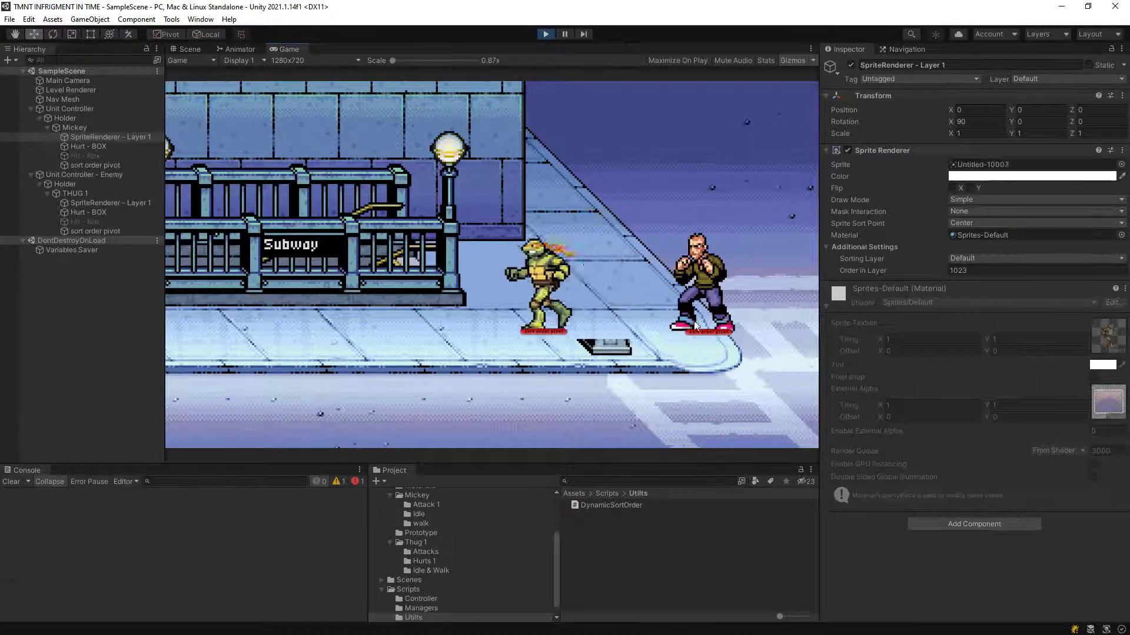
key(d)
key(j)
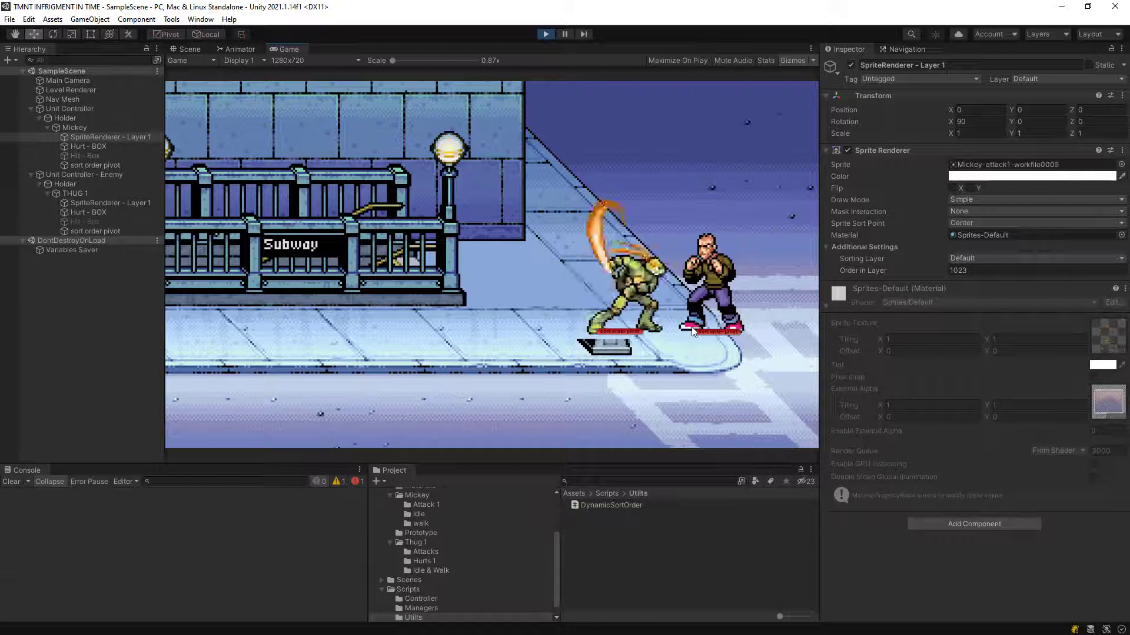
key(j)
key(a)
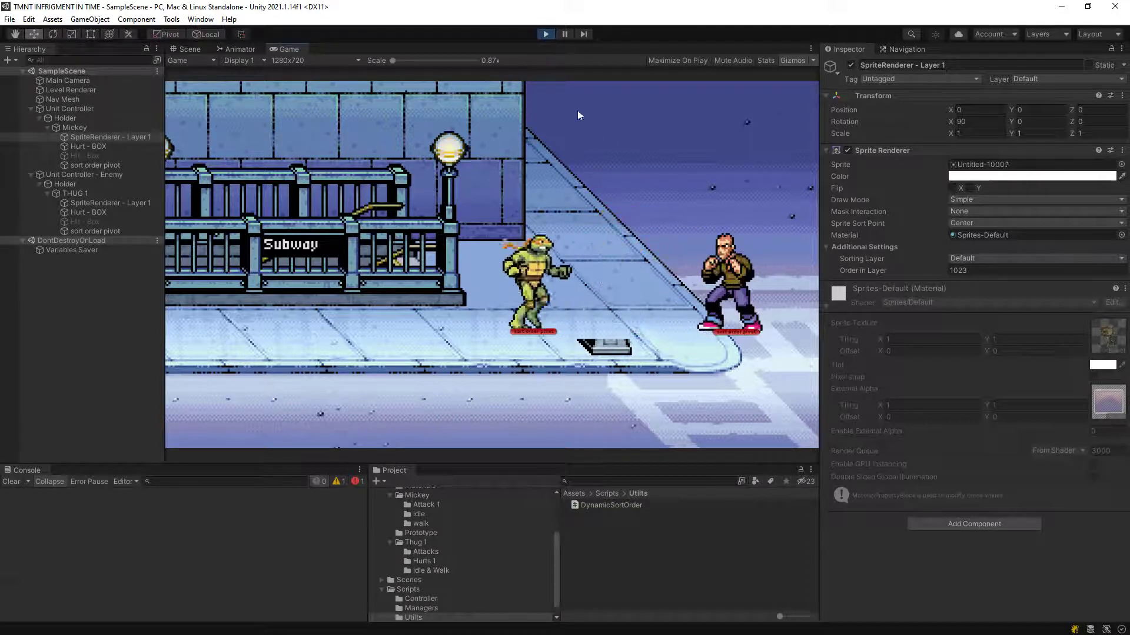
key(d)
key(j)
key(a)
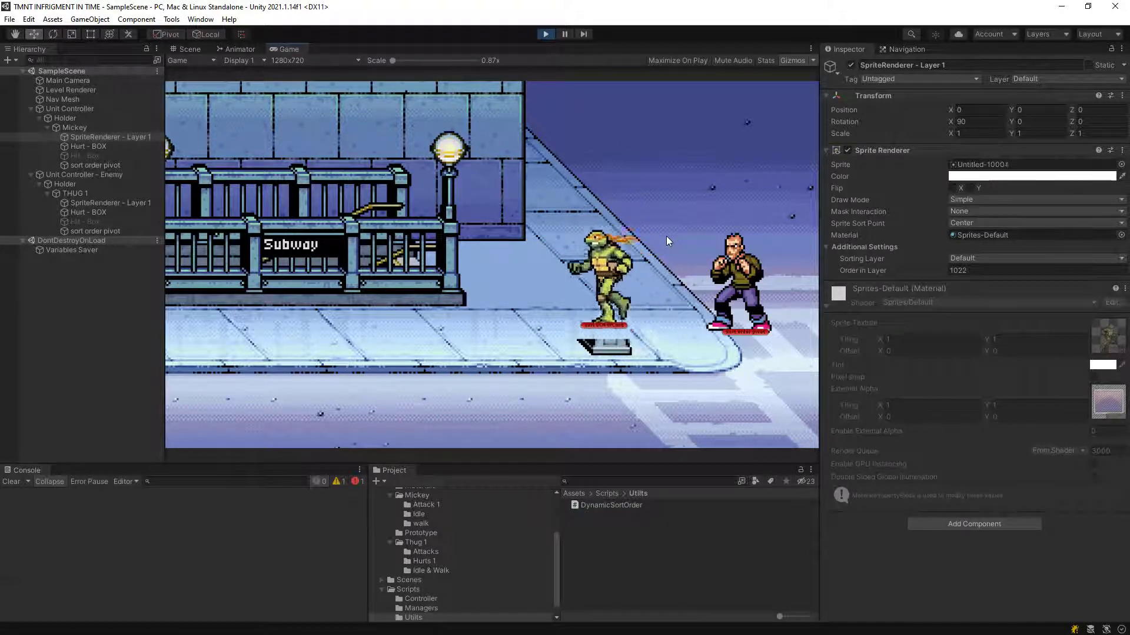
key(d)
key(j)
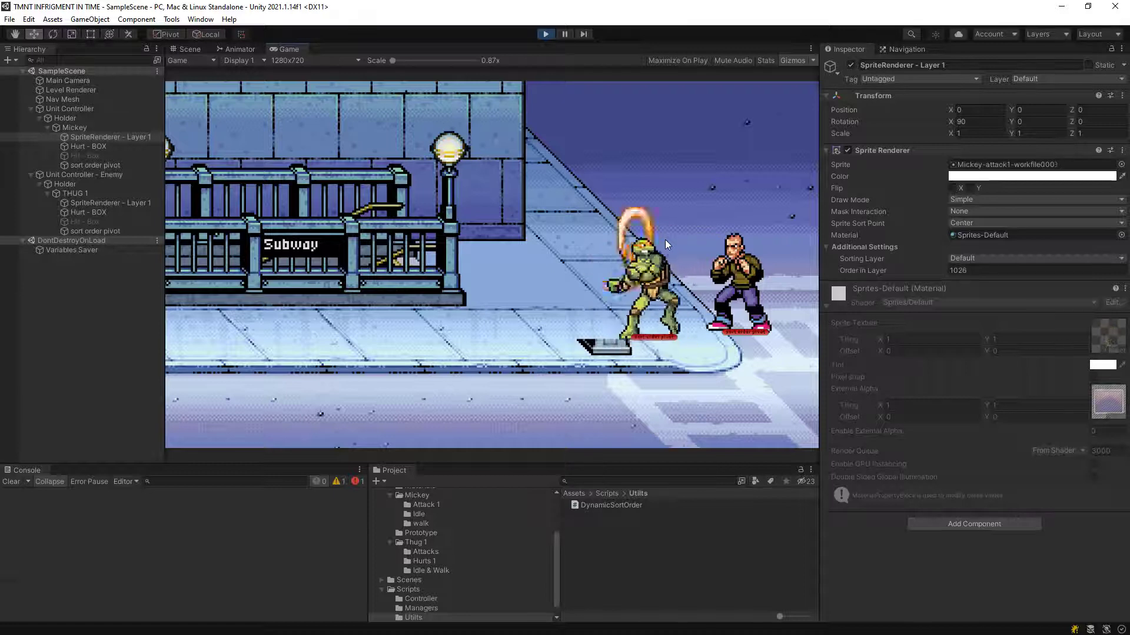
click(545, 33)
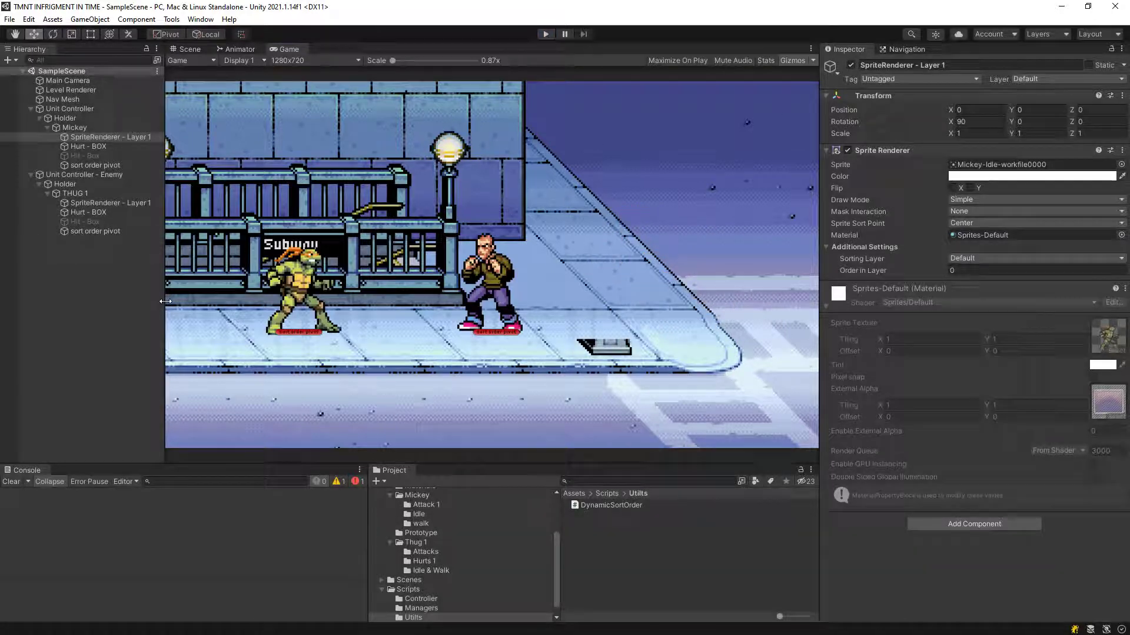
Select THUG 1 and open the Animation window from the Window menu.
click(114, 203)
click(79, 193)
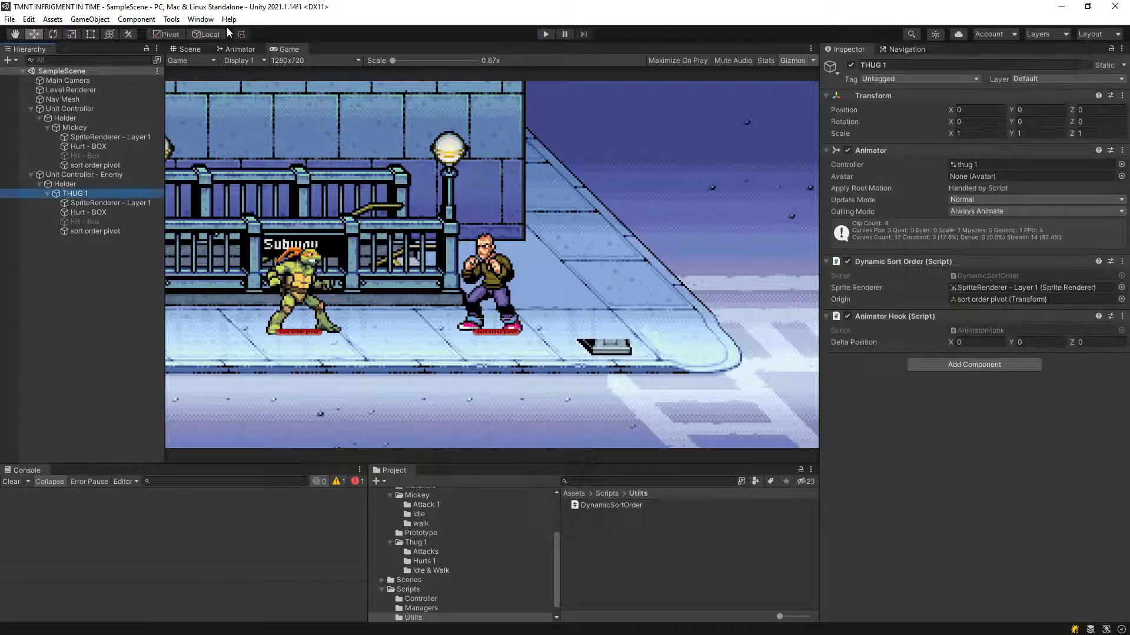
click(201, 19)
mouse_move(237, 228)
click(353, 230)
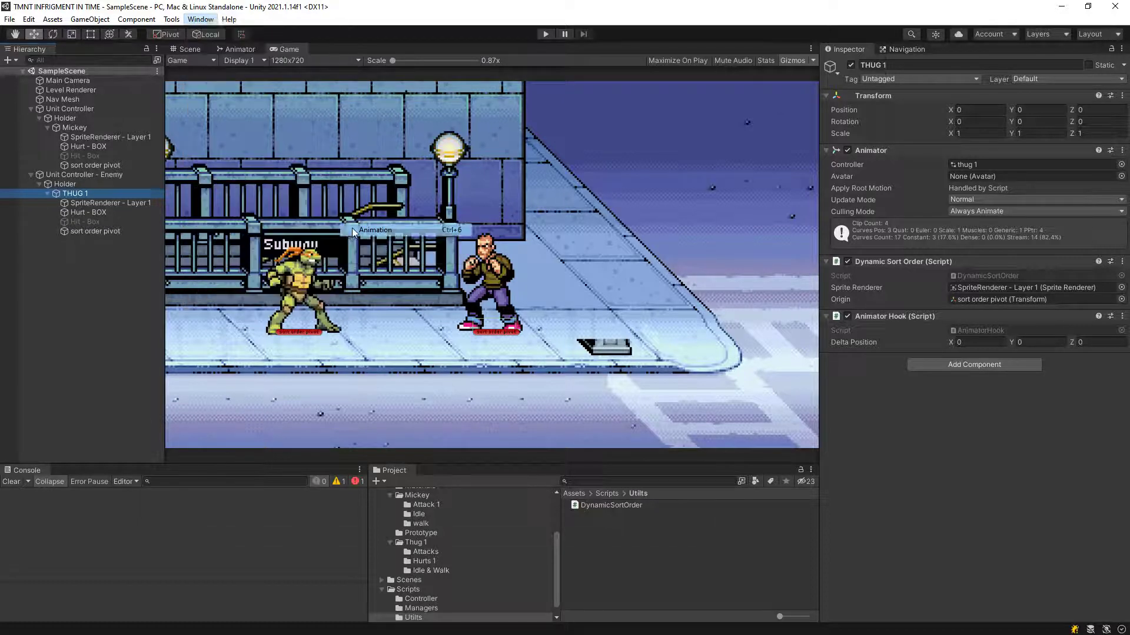
Scrub attack 1 to frame 17 and drag the thug slightly left in Scene view.
drag(364, 395, 457, 398)
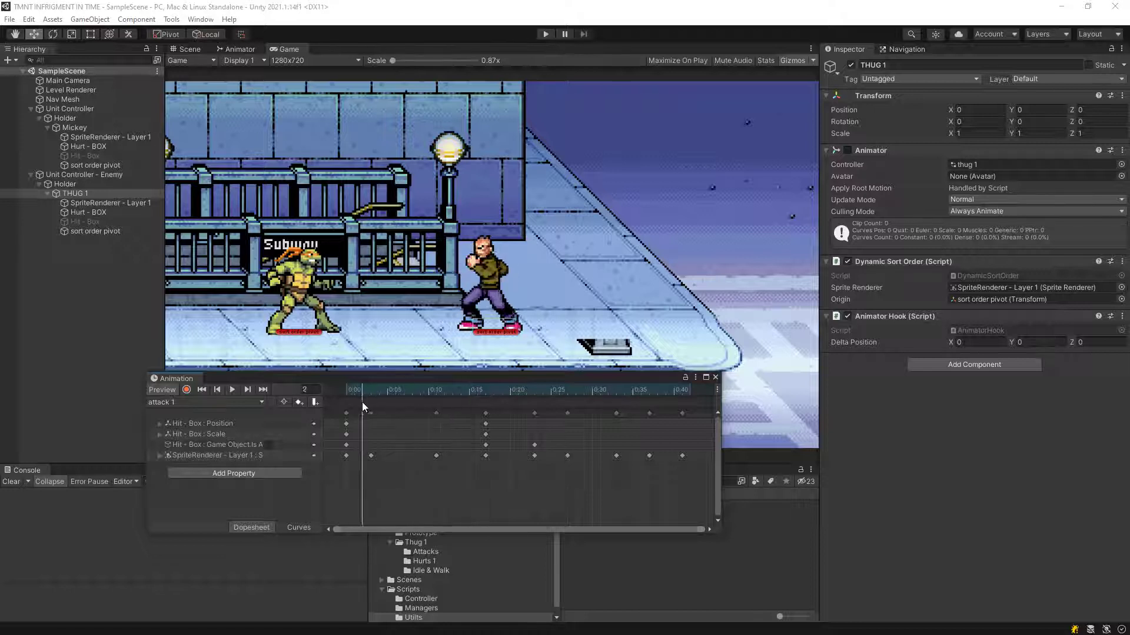
mouse_move(469, 404)
mouse_down()
mouse_move(486, 411)
mouse_move(436, 400)
mouse_up()
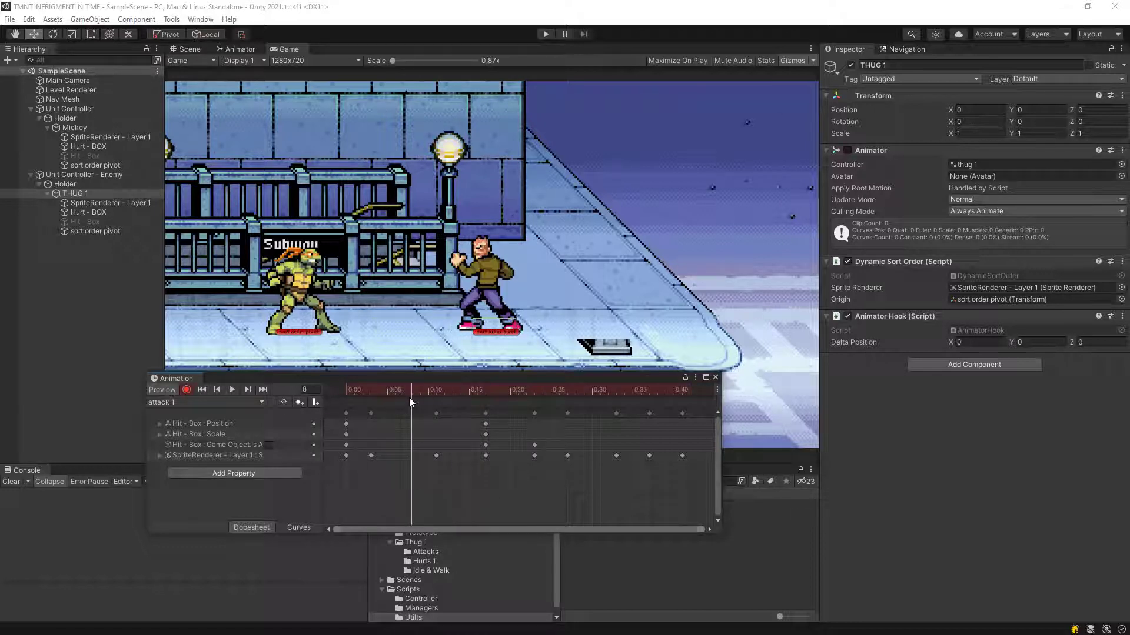
click(485, 414)
mouse_move(458, 407)
mouse_down()
mouse_move(435, 399)
mouse_move(482, 393)
mouse_up()
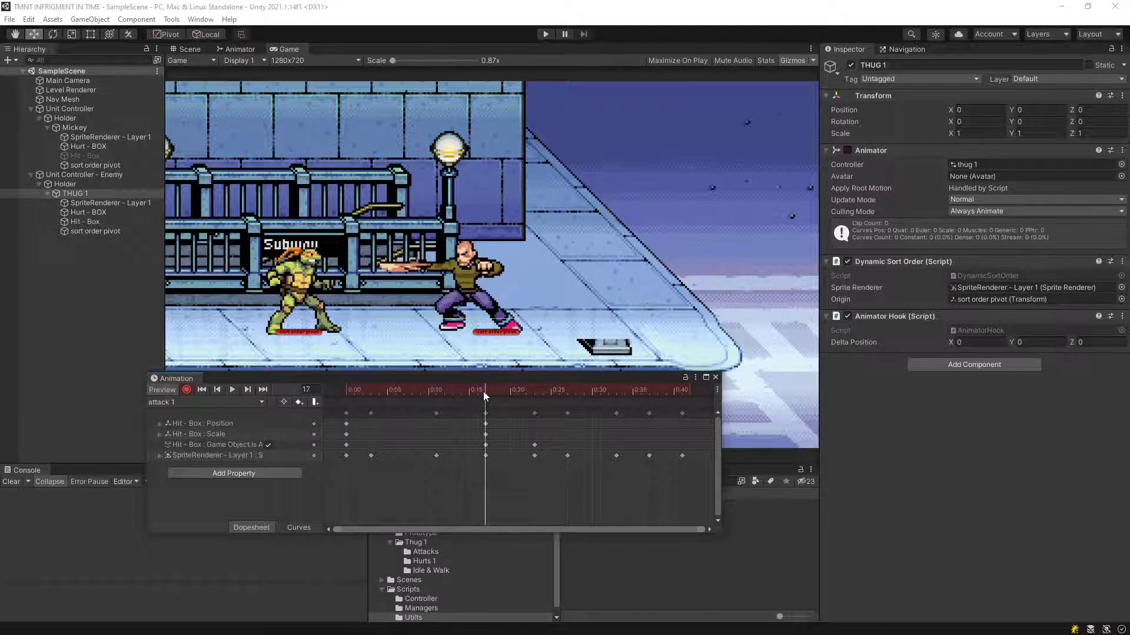
click(190, 49)
drag(528, 271, 516, 273)
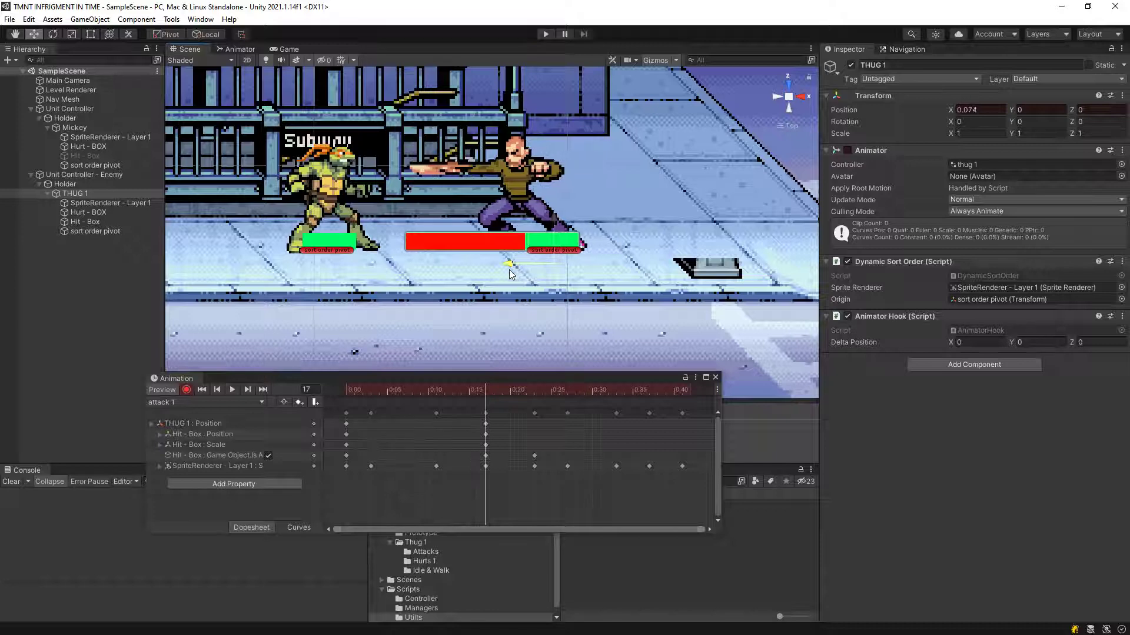
Key THUG 1's Position X to 0 at the start of the attack 1 clip.
mouse_move(442, 391)
mouse_down()
mouse_move(301, 411)
mouse_move(438, 433)
mouse_up()
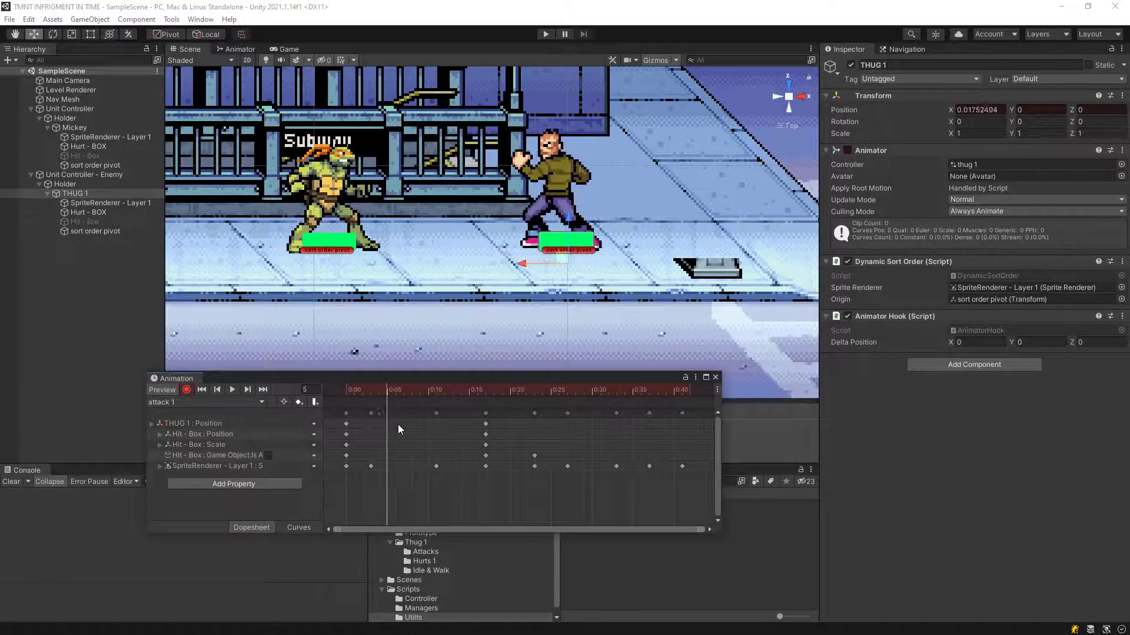
click(967, 109)
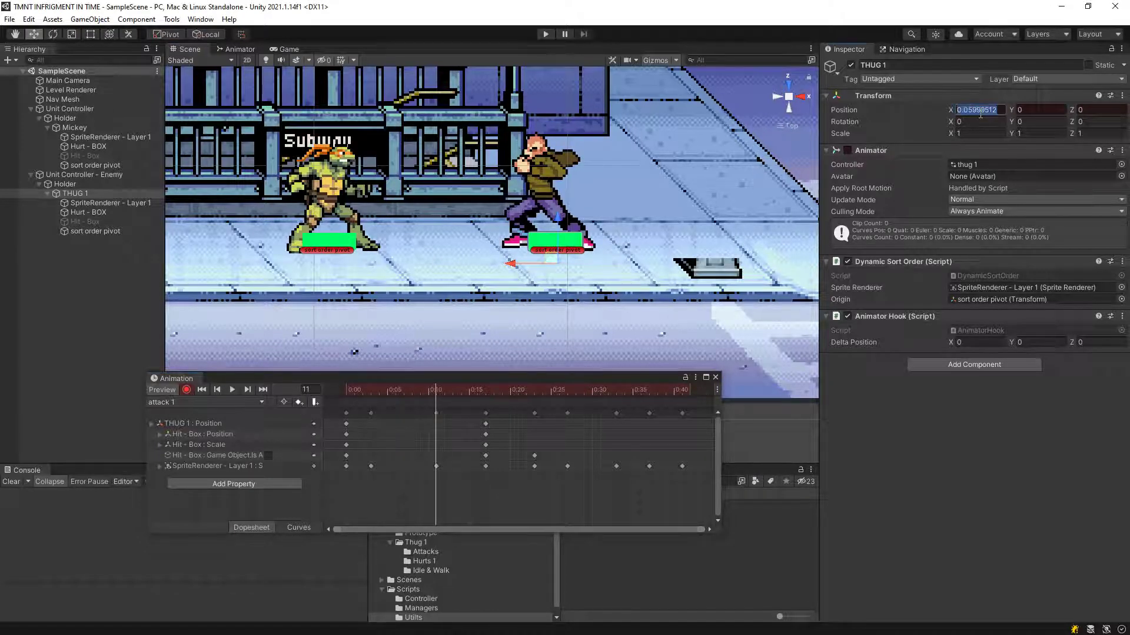
text(0)
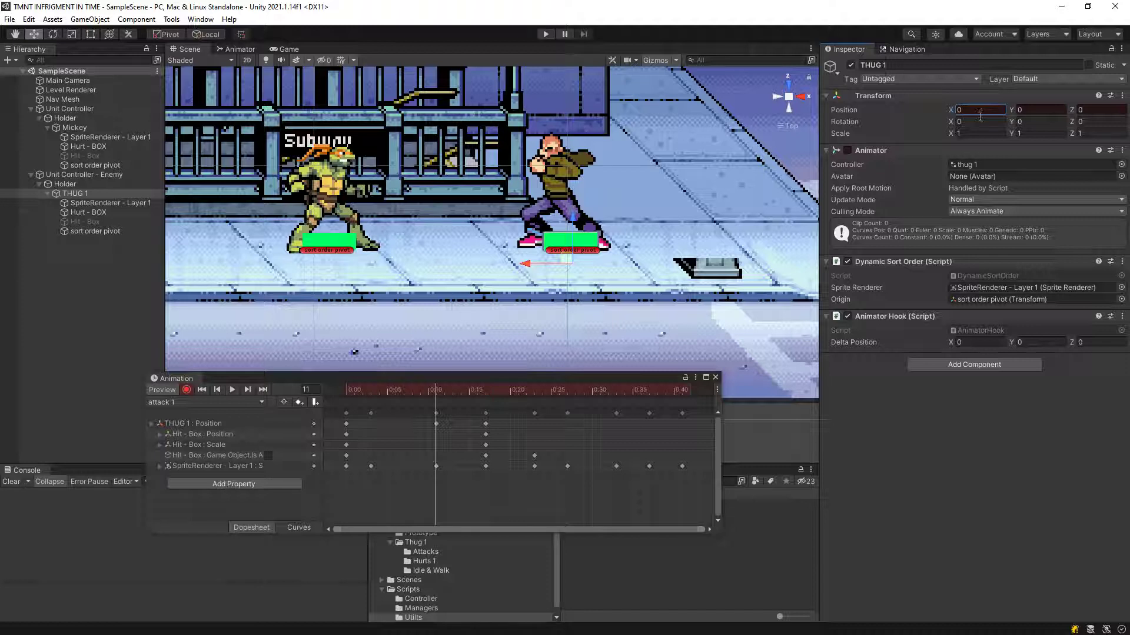
Scrub frames 17–19, play the attack 1 preview, and watch it in the Game view.
click(485, 391)
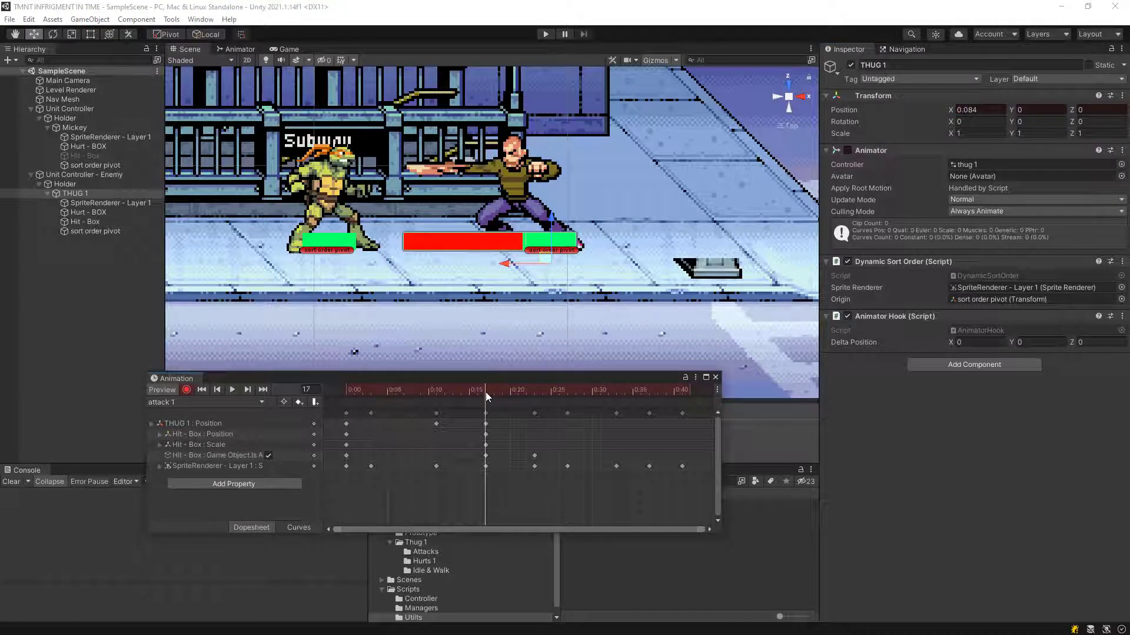
drag(486, 392, 507, 396)
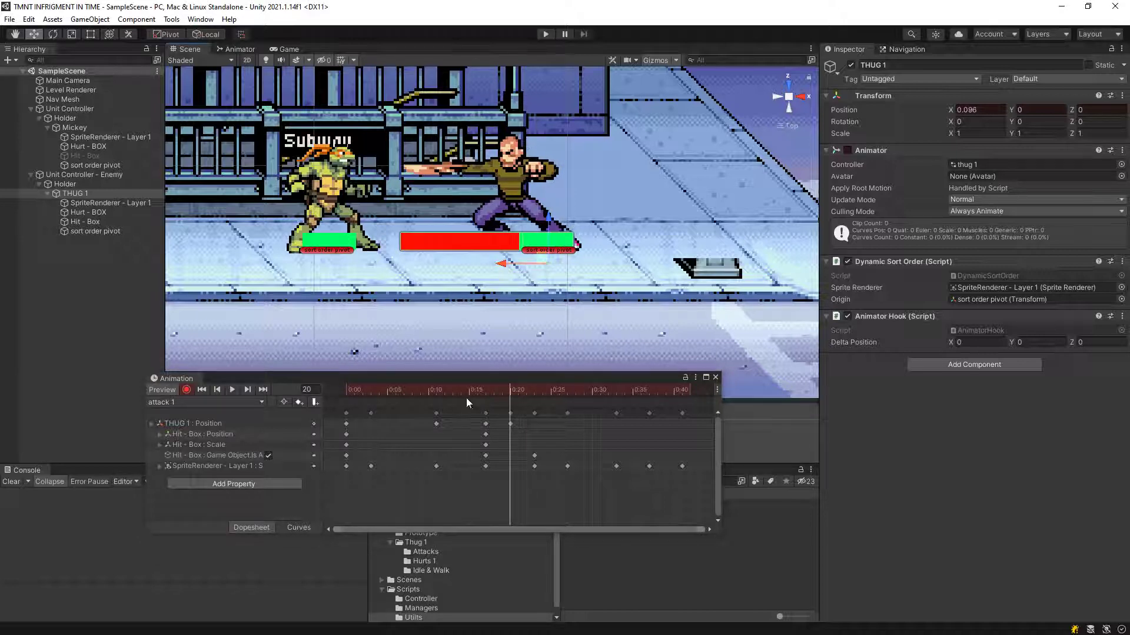
click(355, 392)
click(229, 391)
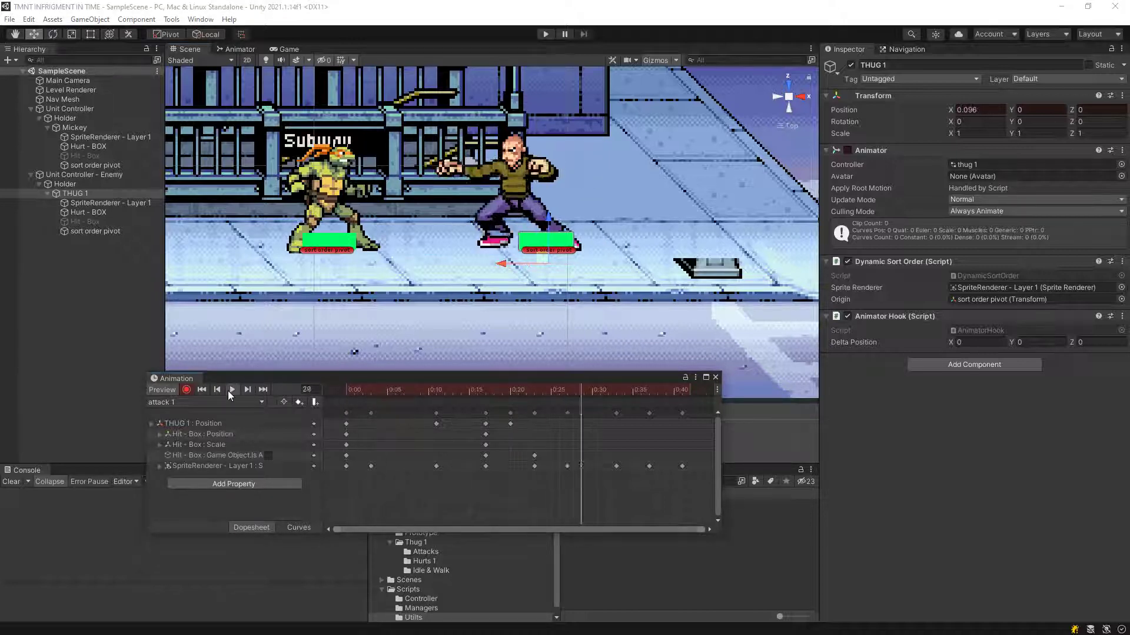
click(288, 49)
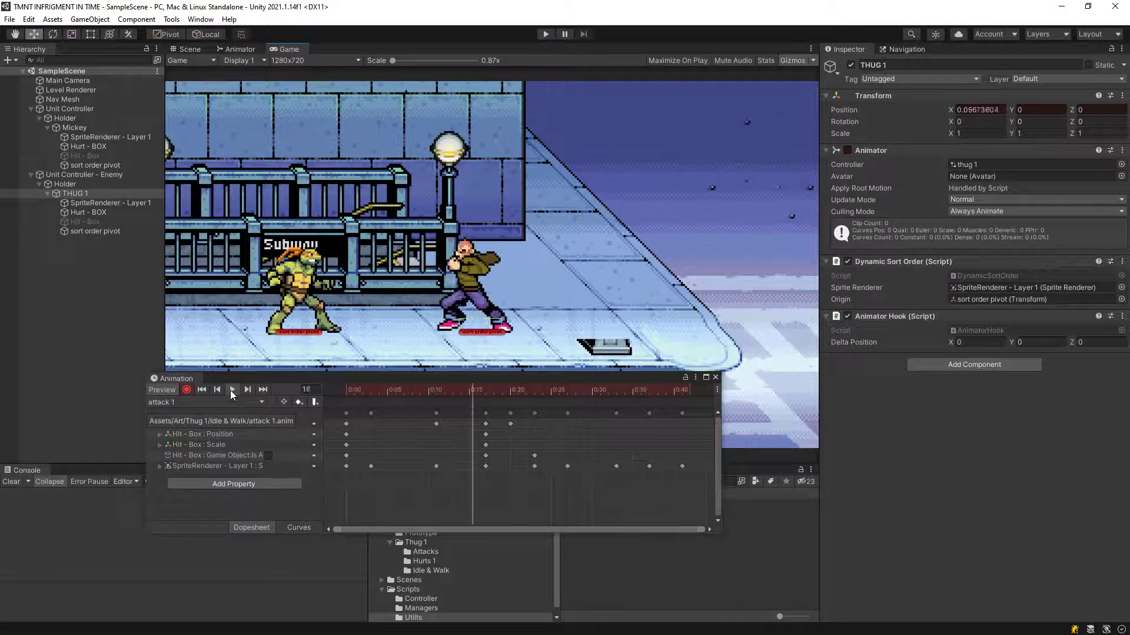
Stop recording and show only the THUG 1 Position curve in Curves view.
click(186, 389)
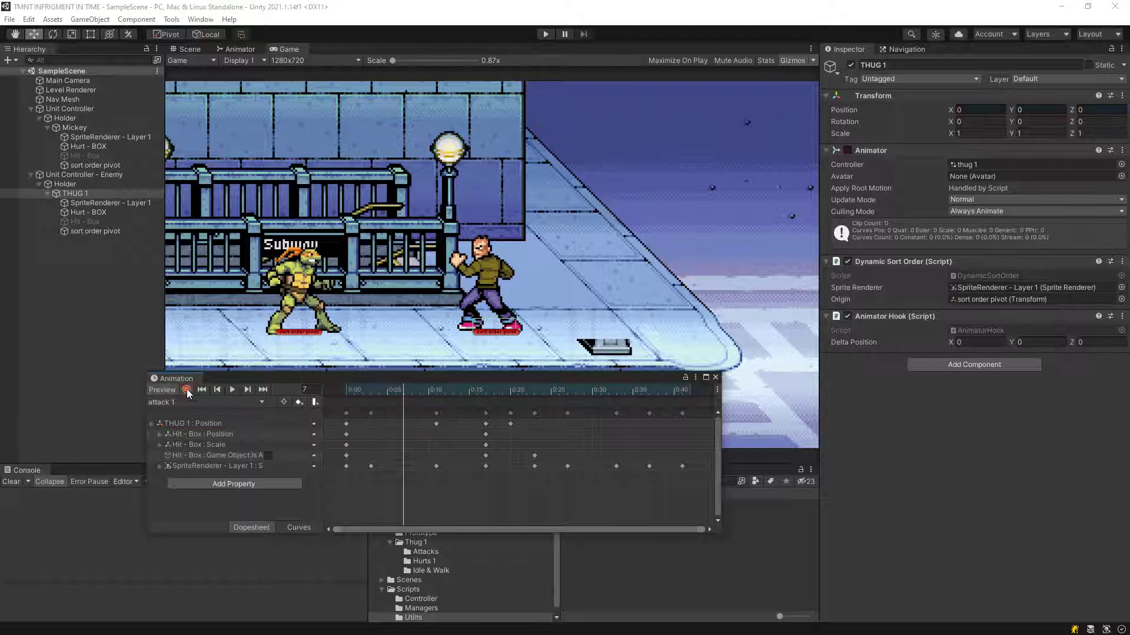
click(300, 528)
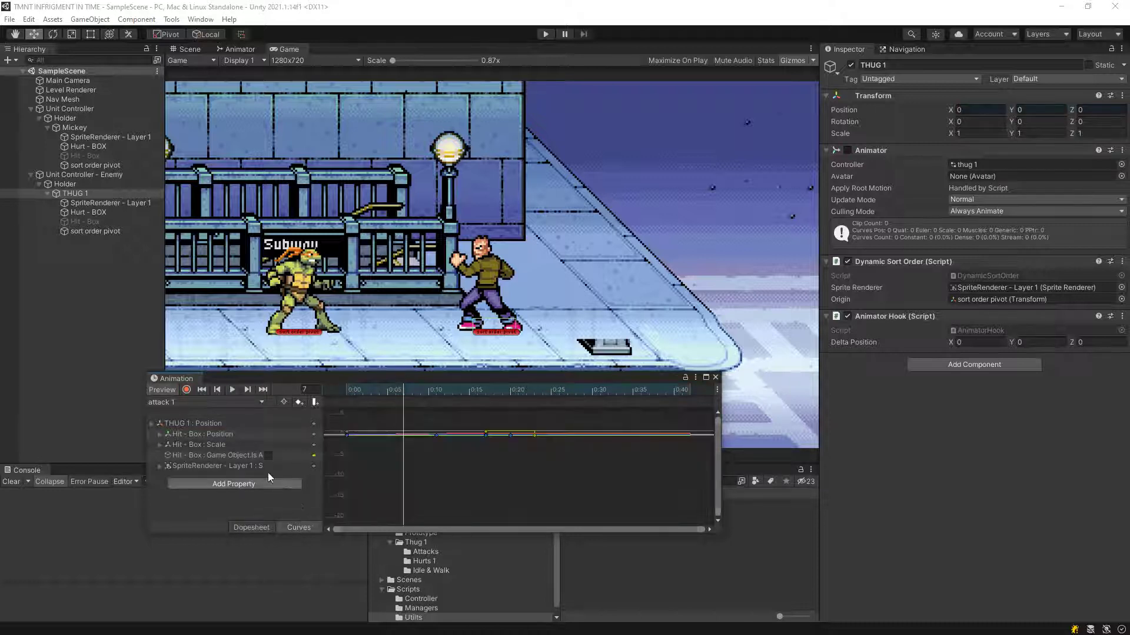
right_click(193, 425)
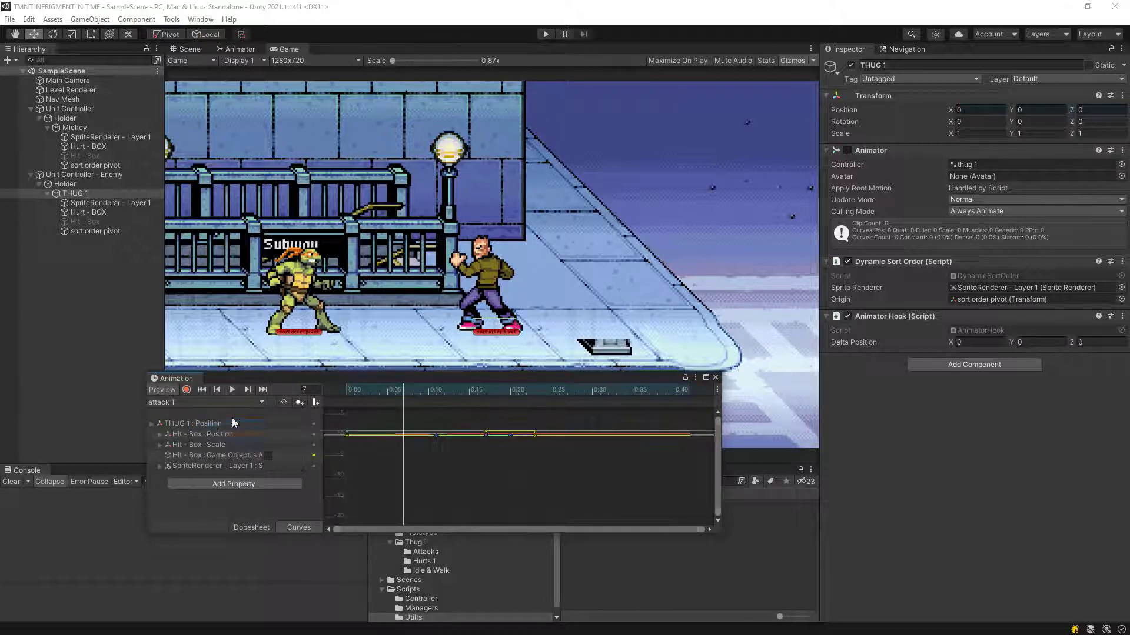
click(211, 423)
scroll(537, 485, down, 3)
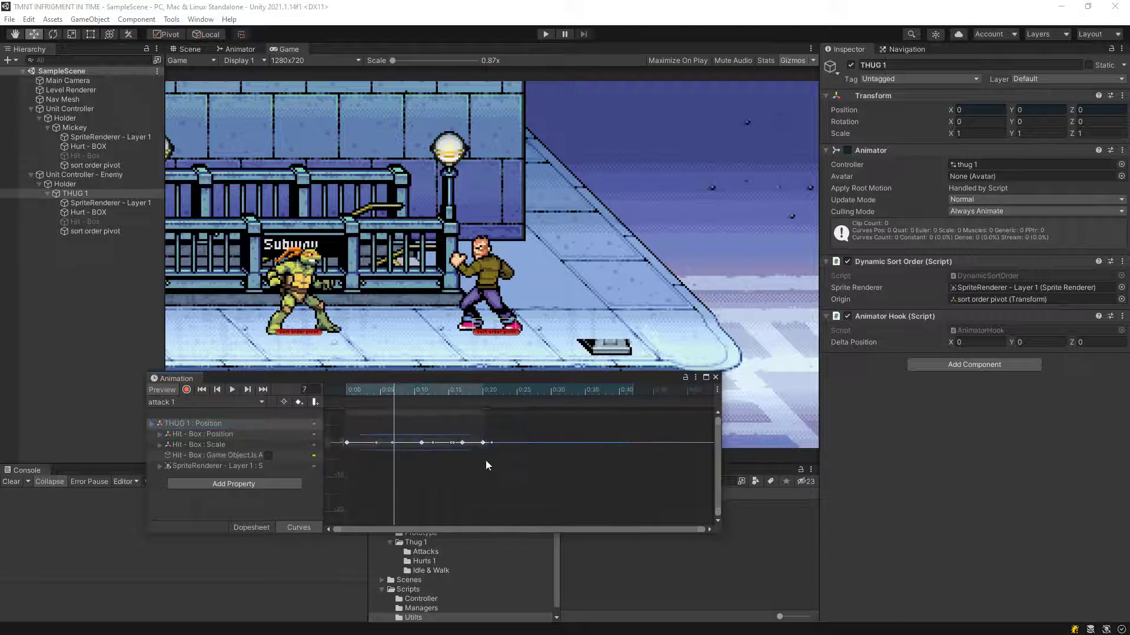
Set the position keys' Both Tangents to Linear and close the Animation window.
right_click(481, 443)
mouse_move(553, 574)
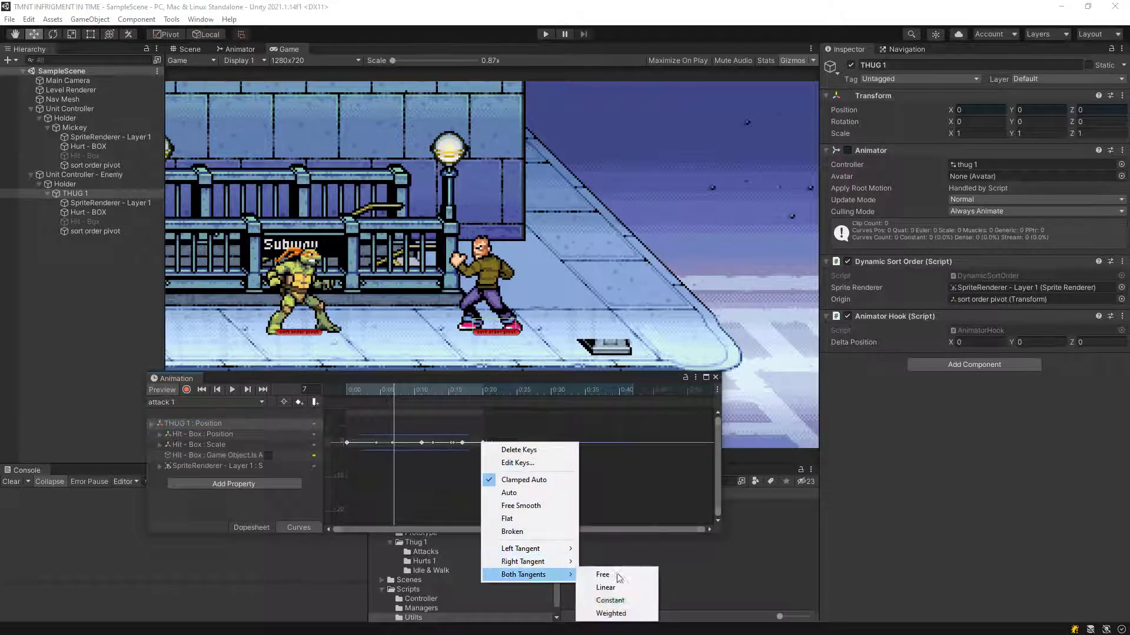
click(625, 588)
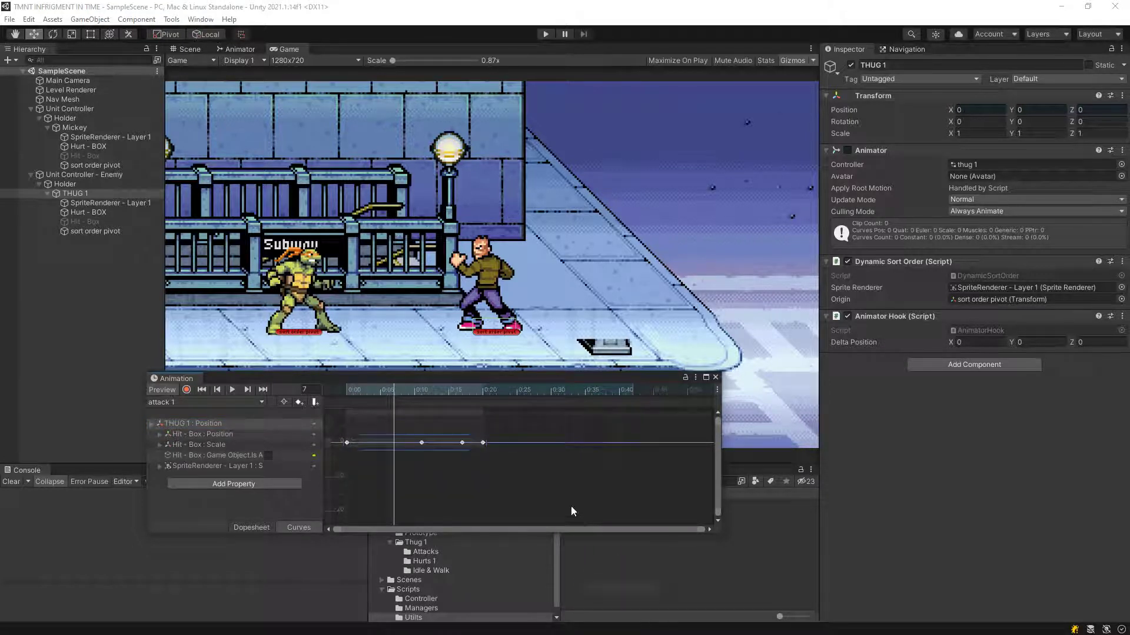
click(715, 378)
click(92, 306)
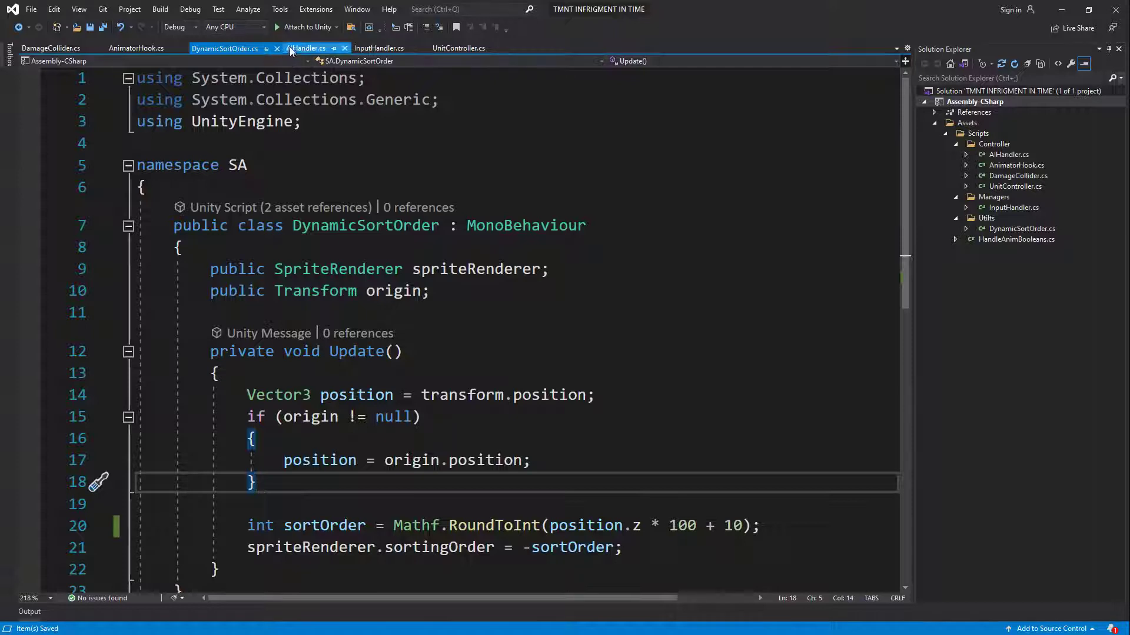
In AIHandler.cs, add a field float attackTime = 5.
click(305, 49)
click(460, 323)
key(Return)
key(Return)
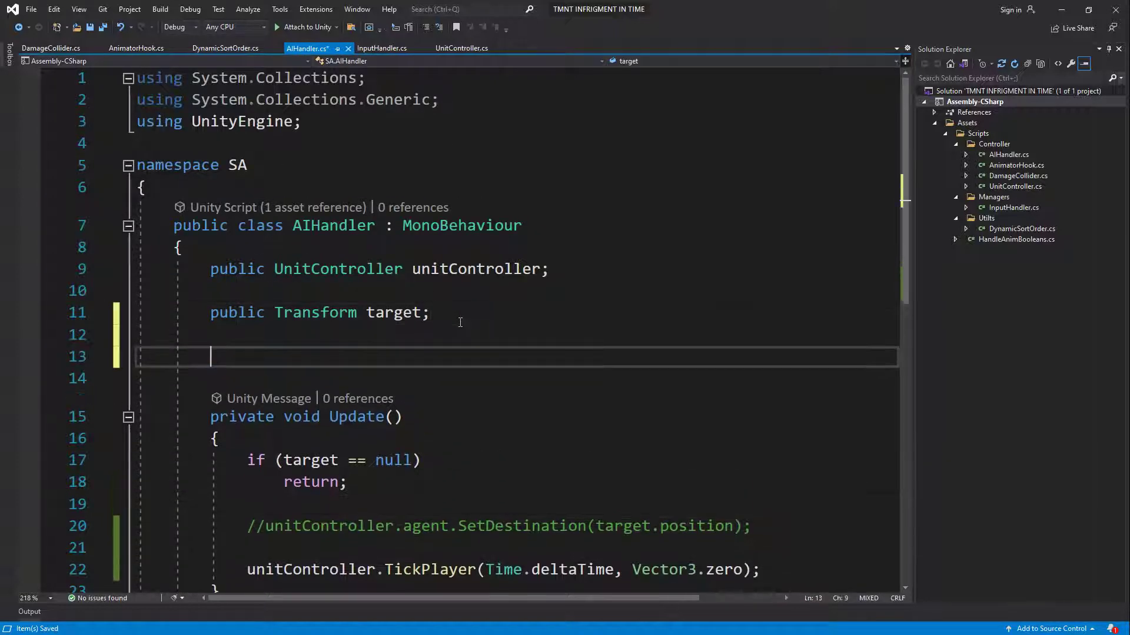
text(float attackTime;)
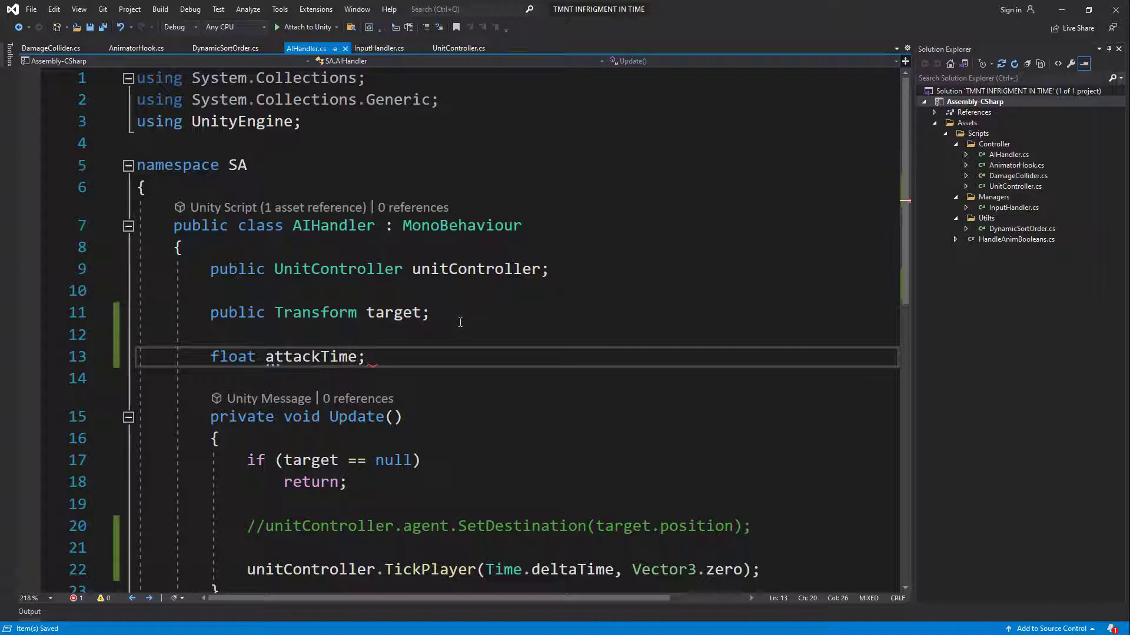
scroll(460, 323, down, 4)
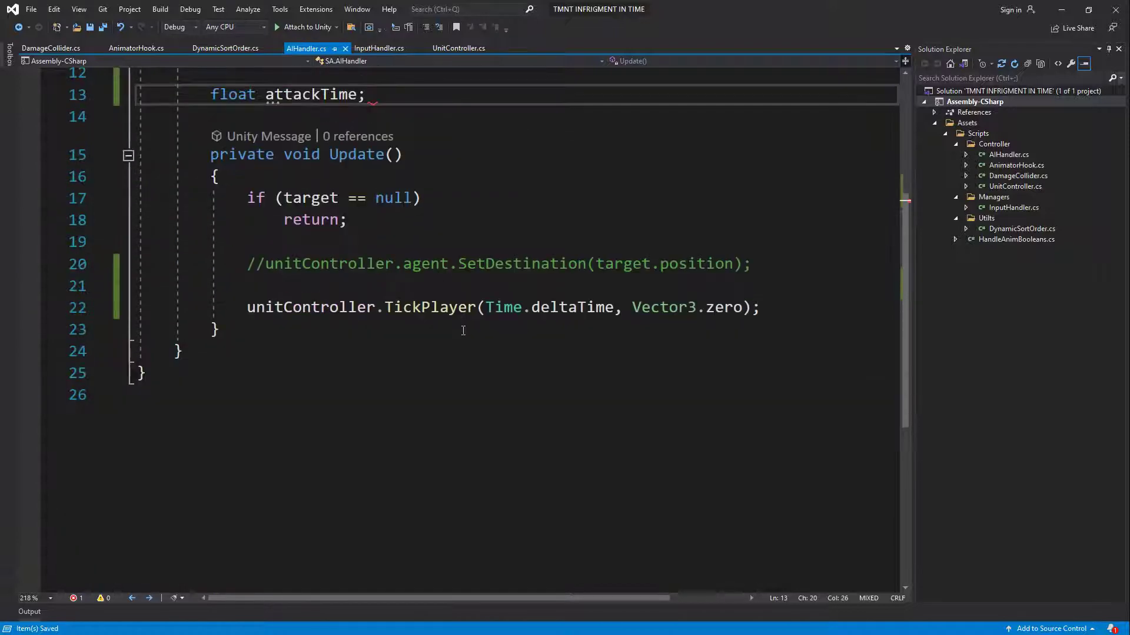
scroll(492, 288, up, 1)
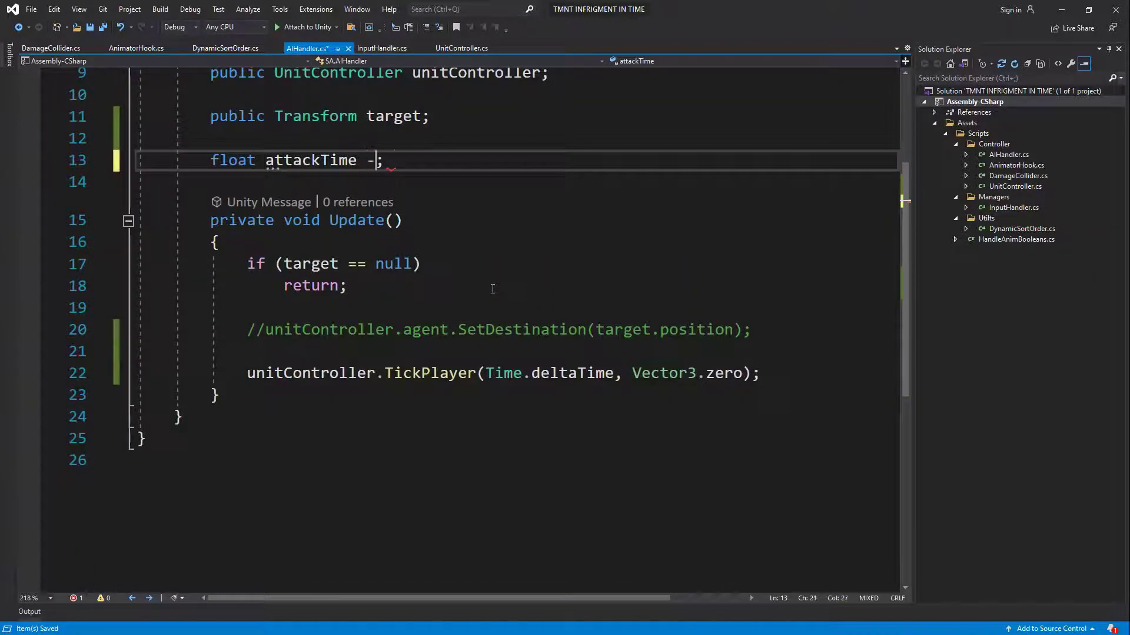
key(BackSpace)
key(BackSpace)
key(BackSpace)
text(= 5)
In Update, add an attackTime check that subtracts Time.deltaTime each frame.
key(Down)
key(Down)
key(Down)
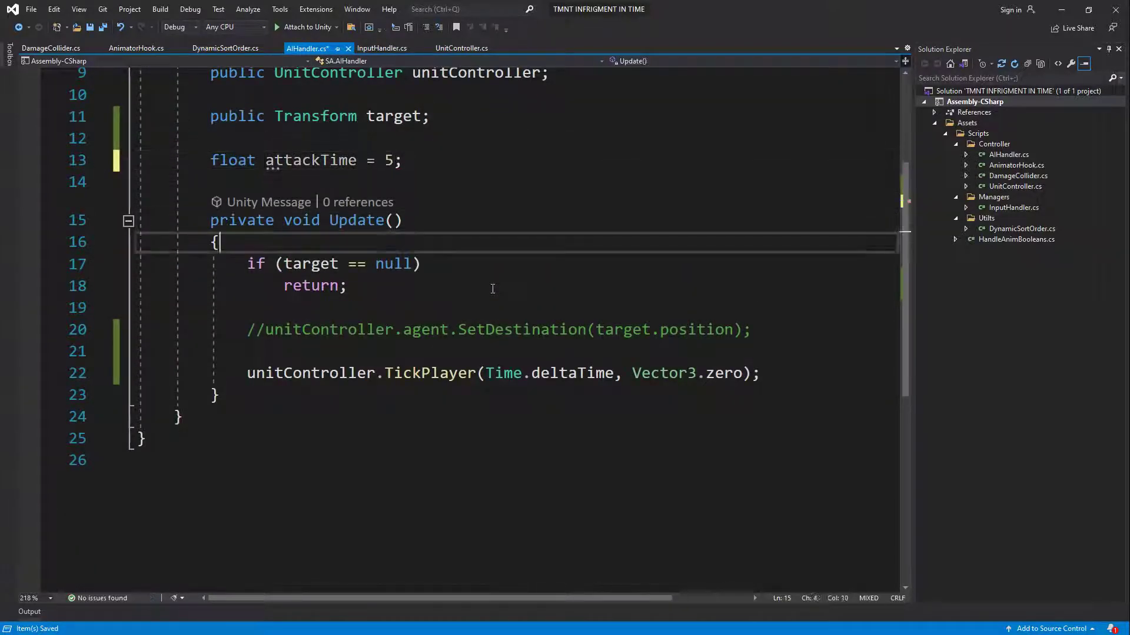
key(Down)
key(Return)
key(Return)
key(Up)
text(if)
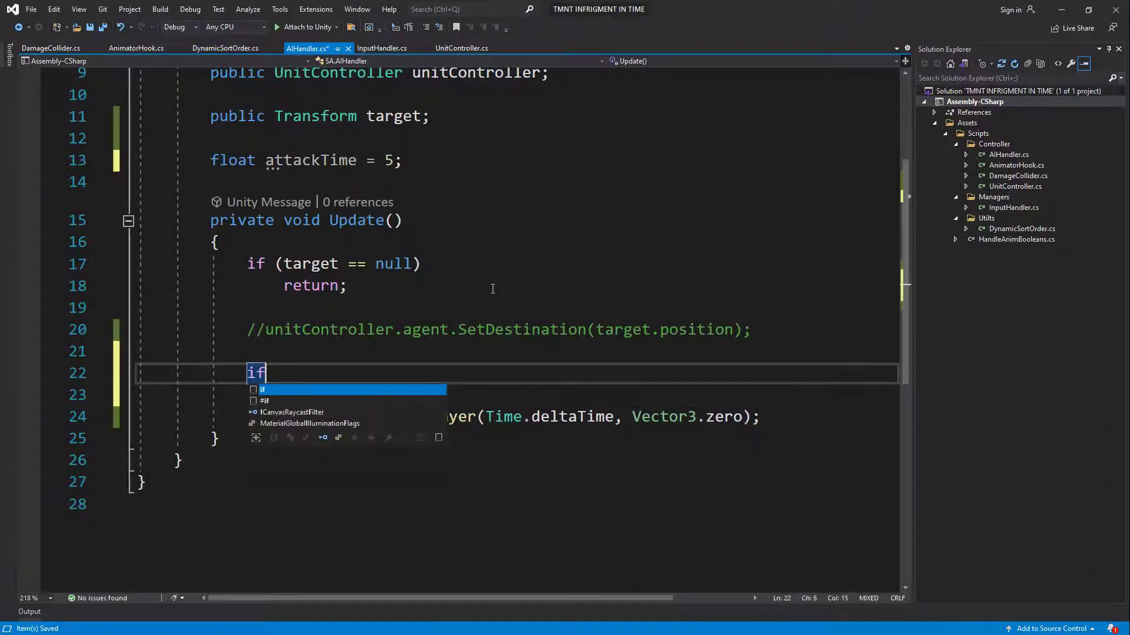
text((attackTime > 0)
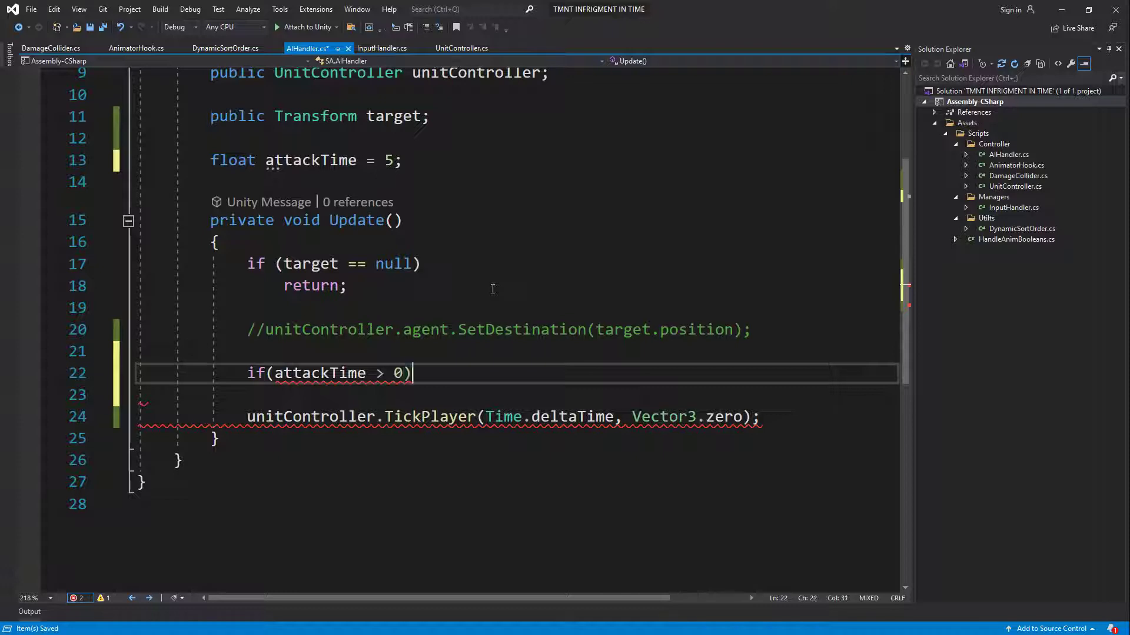
key(Return)
text({)
key(Return)
text(attackTime )
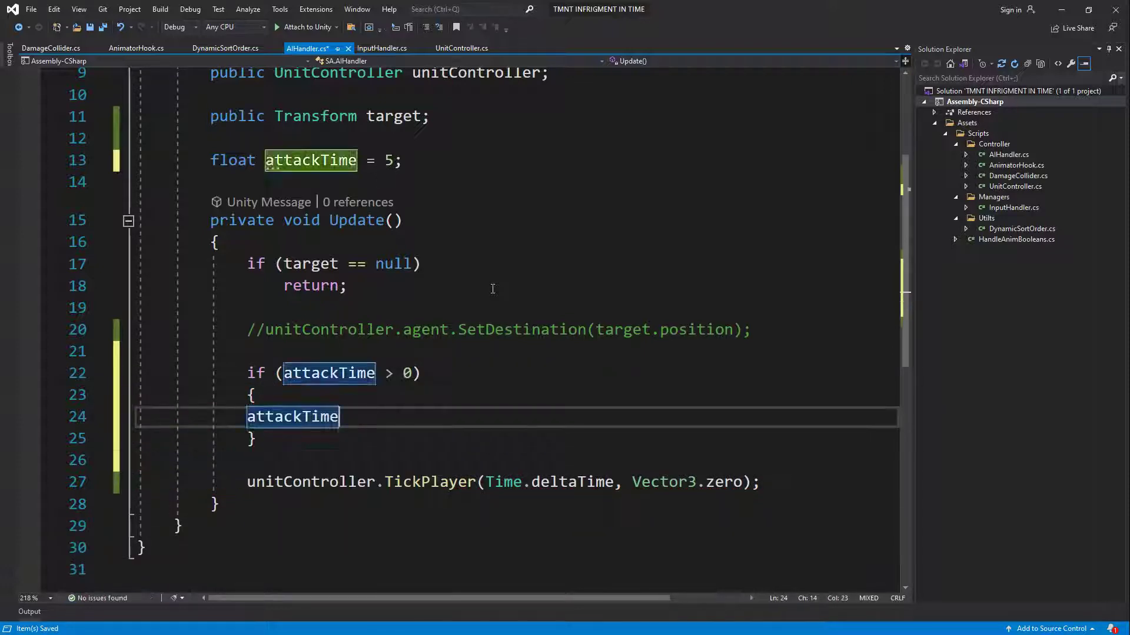
text(-= Tim)
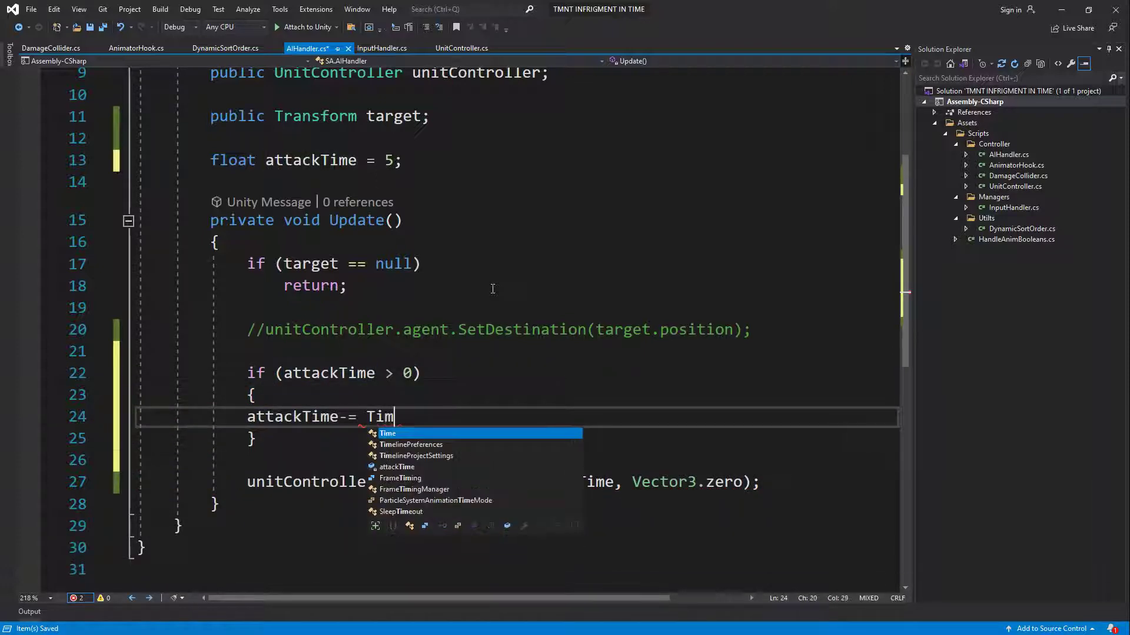
text(e.deltaTime;)
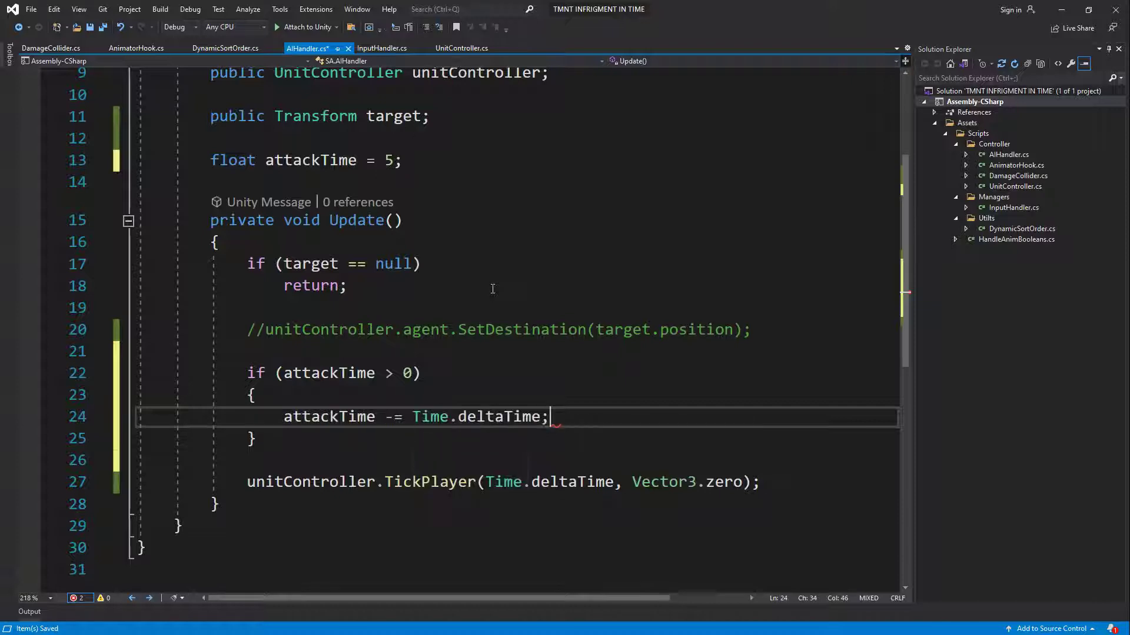
key(Down)
Add an else block resetting attackTime to 5 and calling unitController.PlayAnimation("attack 1").
text(else)
key(Return)
text({)
key(Return)
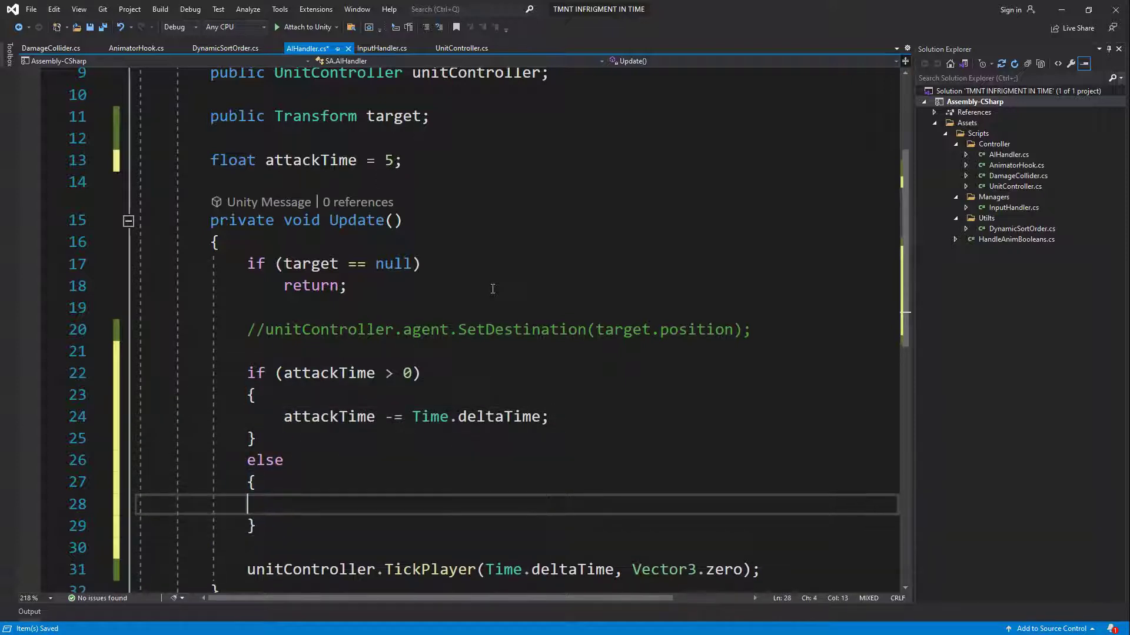
text(attackTime = 5;)
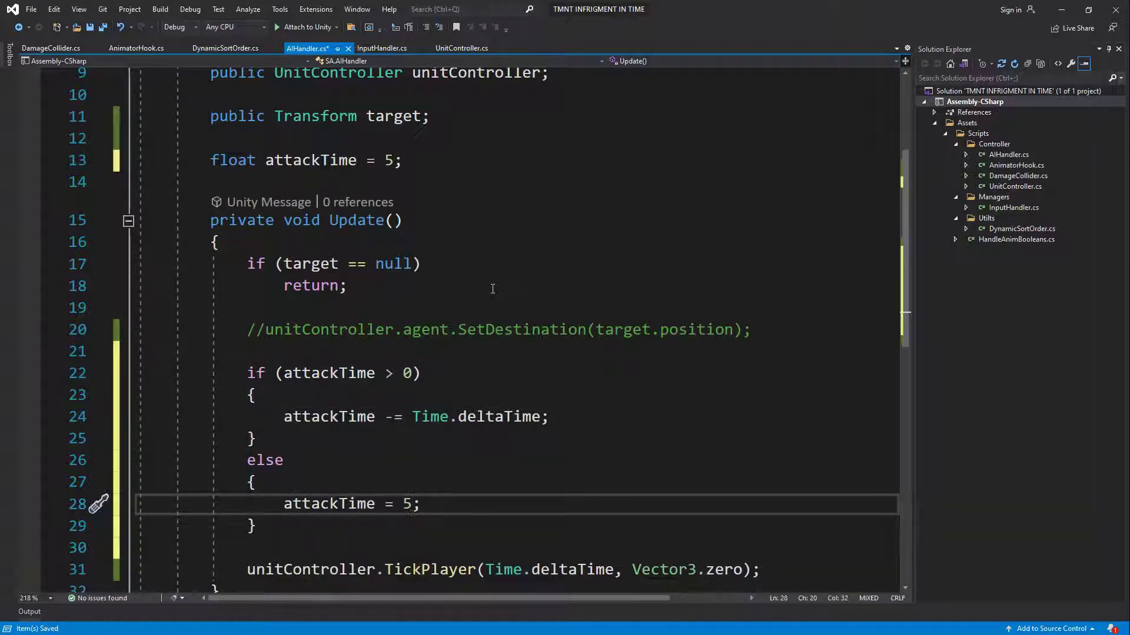
key(Return)
text(u)
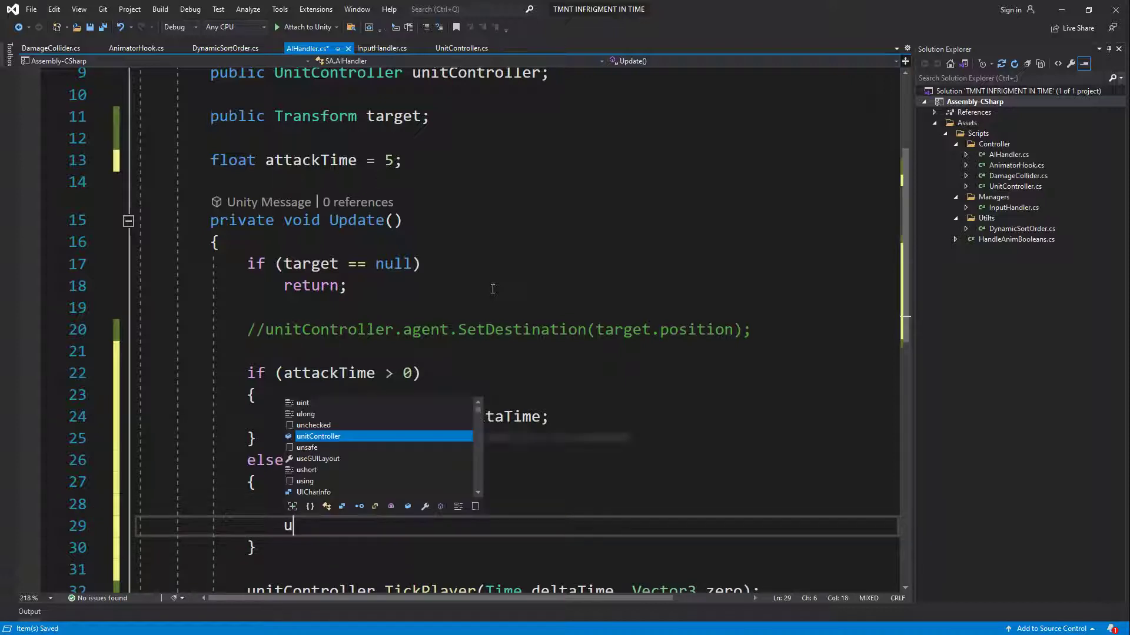
text(.pla)
key(Tab)
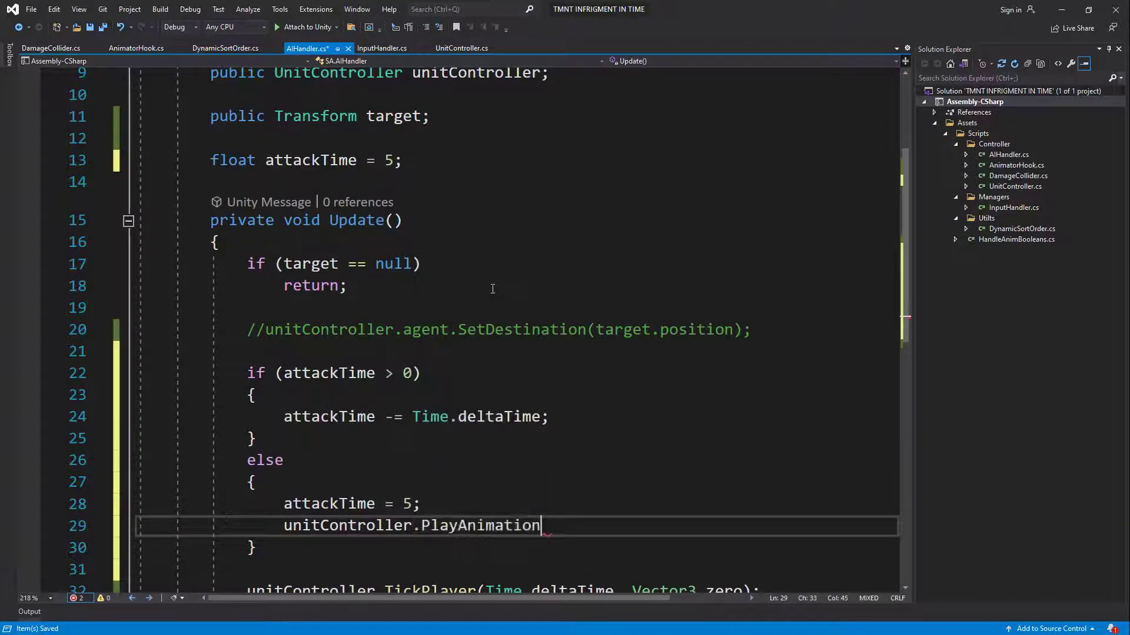
text(("attack 1)
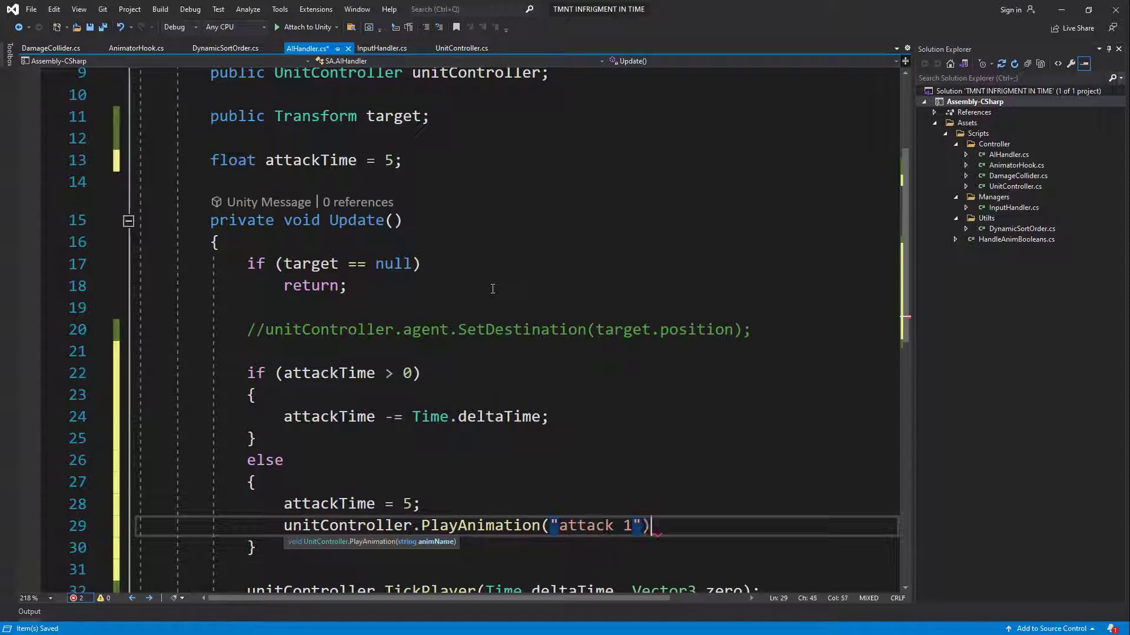
text(;)
key(Down)
scroll(625, 321, down, 2)
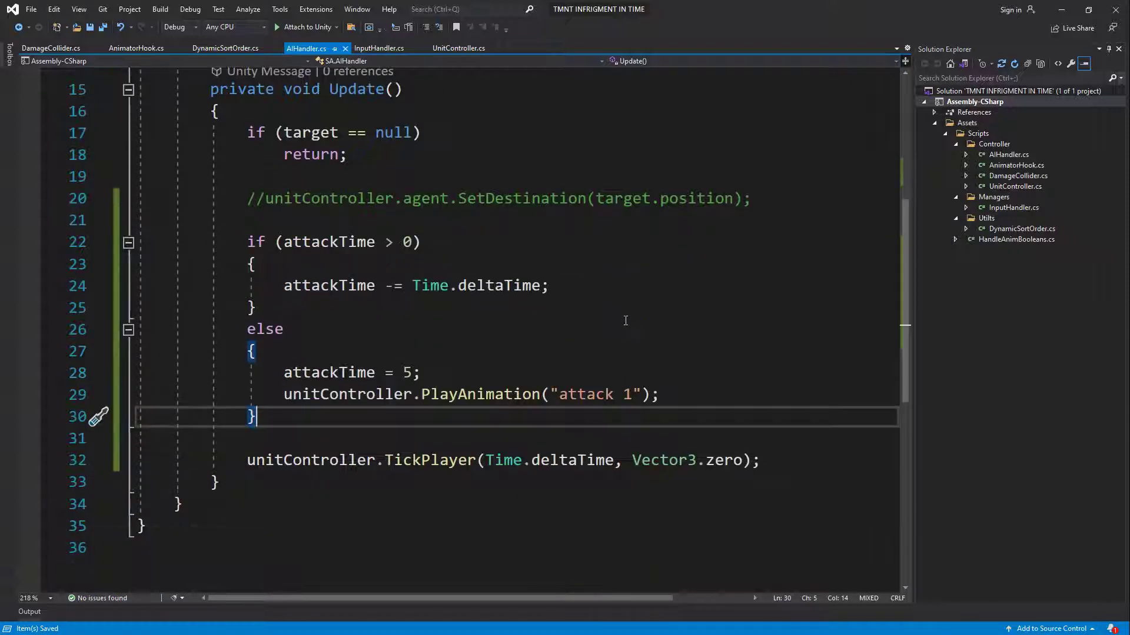
click(1058, 10)
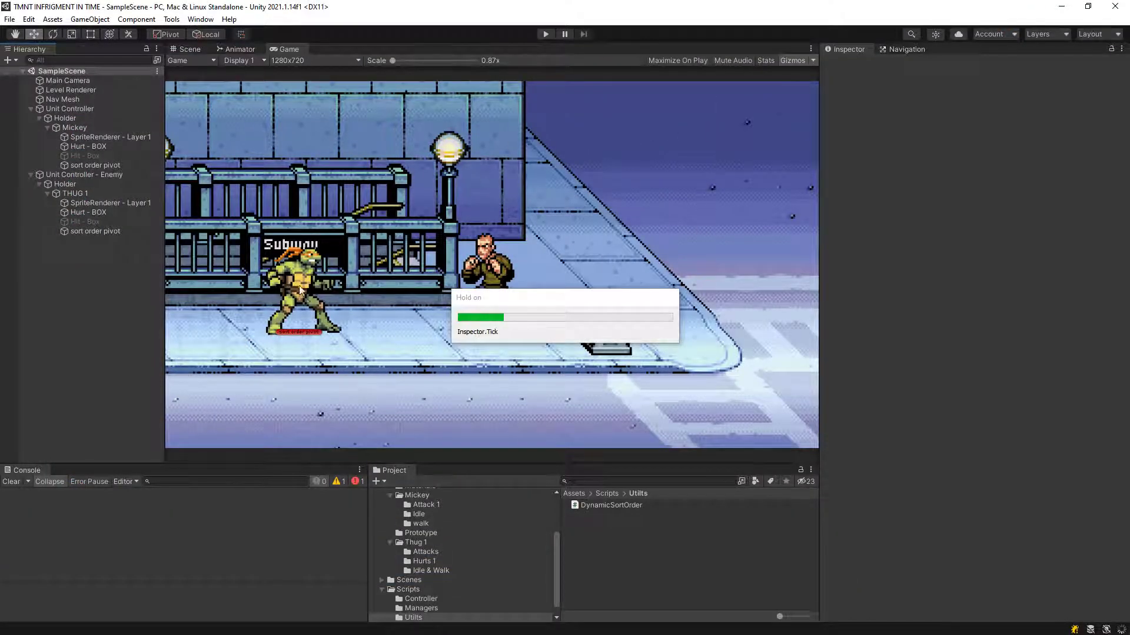
Play the game, walk the turtle to the thug and attack him, then stop.
click(545, 35)
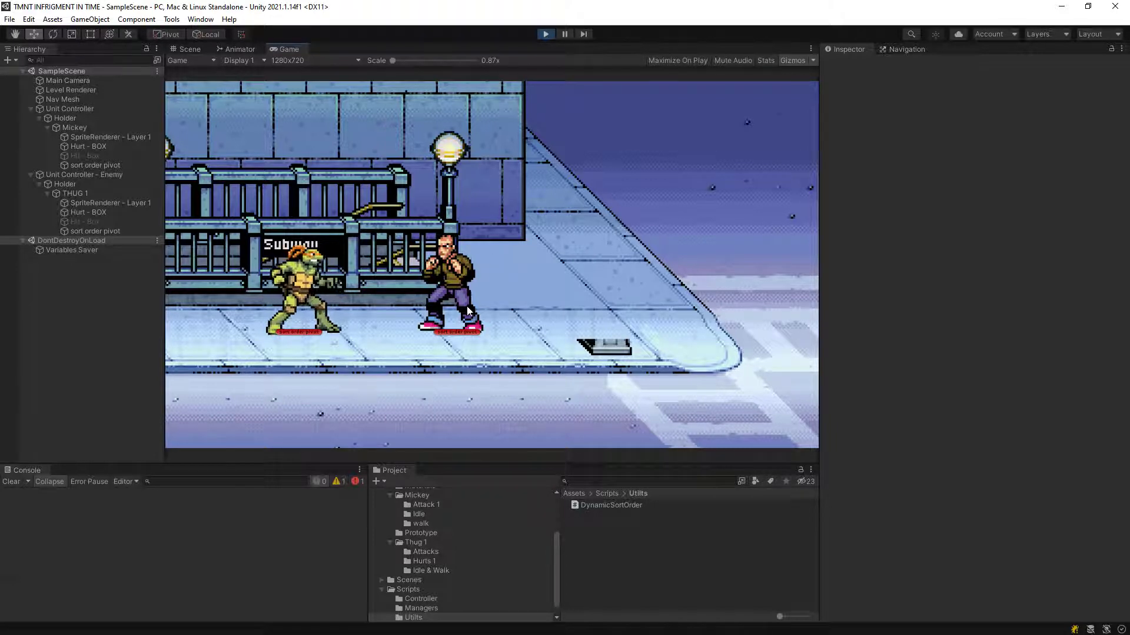
key(j)
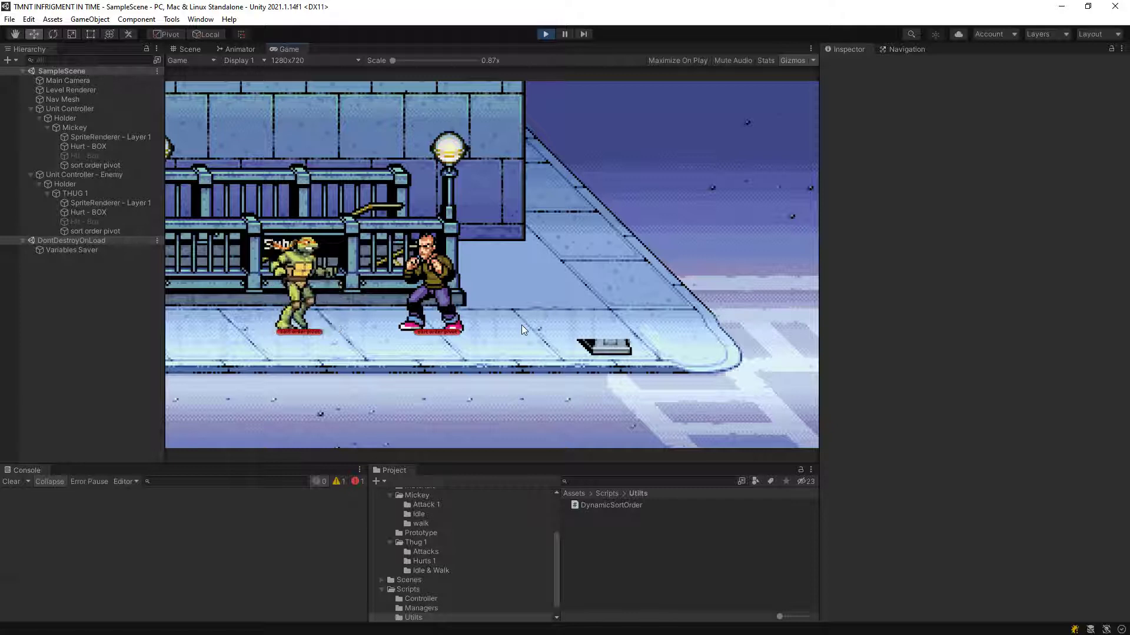
key(d)
key(j)
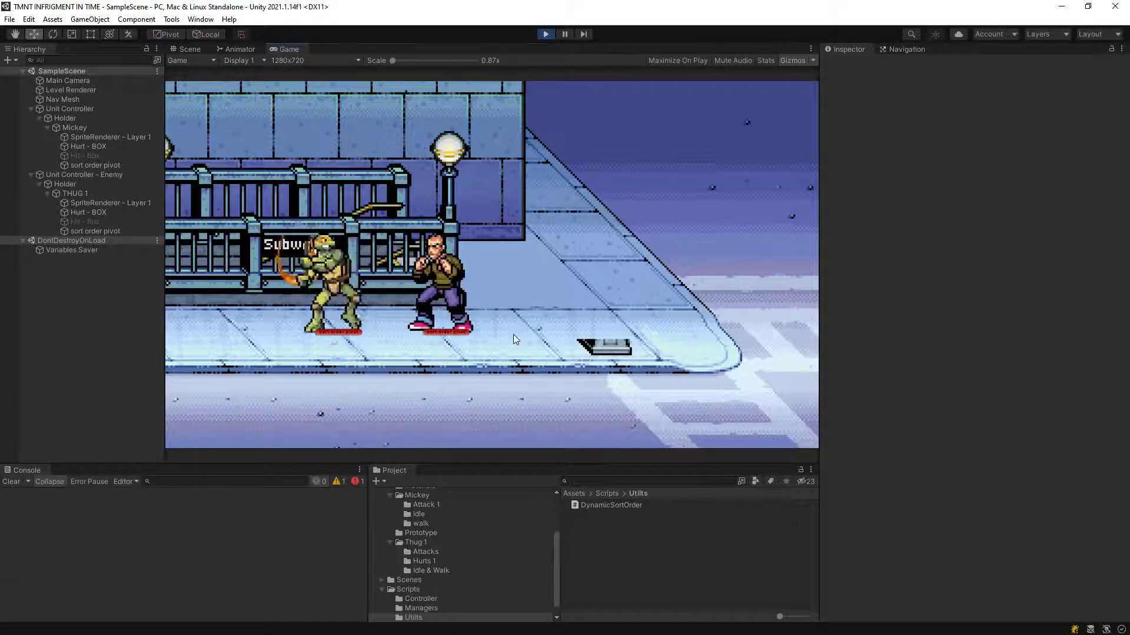
click(547, 36)
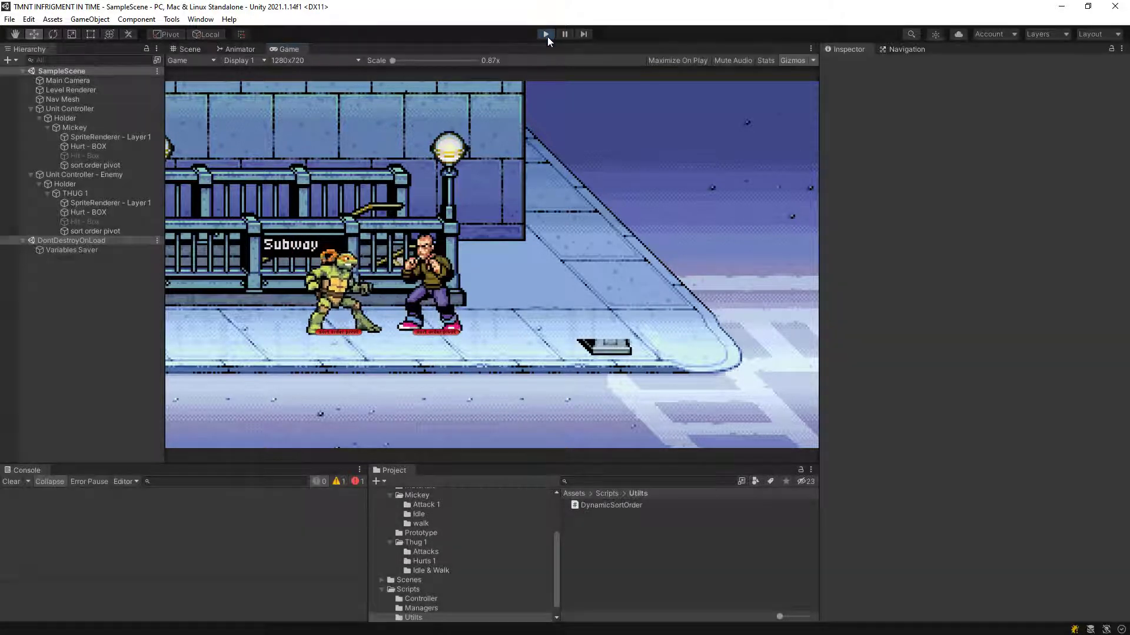
Toggle the Console error filter on and off, then return to Visual Studio.
click(356, 486)
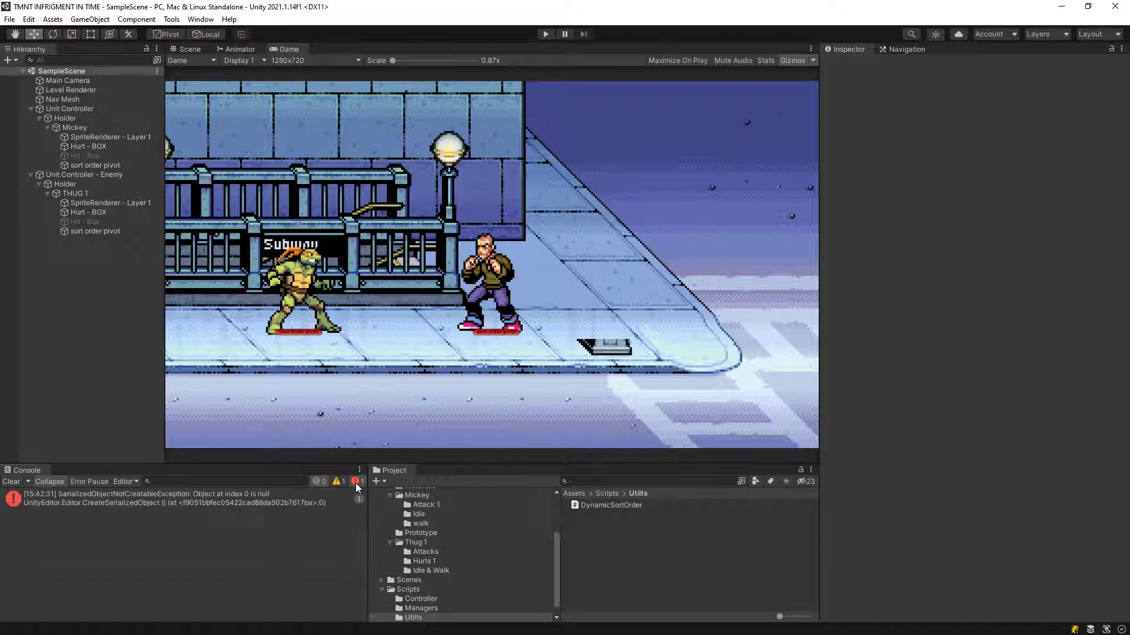
click(356, 483)
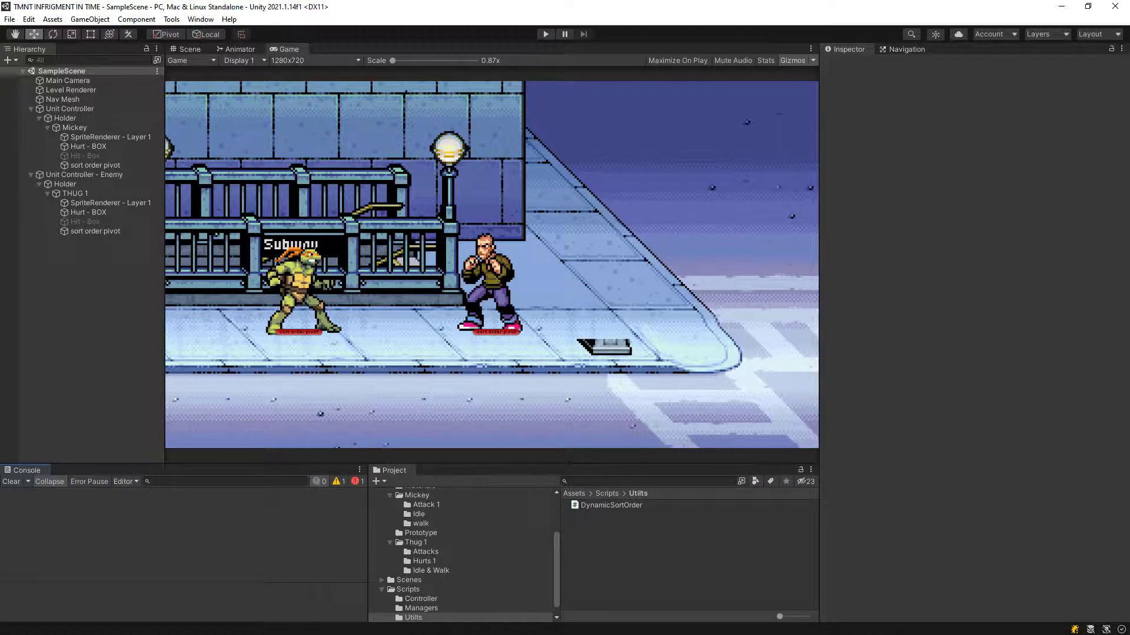
key(alt+Tab)
Add if(!unitController.isInteracting) after the attackTime reset line.
click(626, 395)
right_click(430, 395)
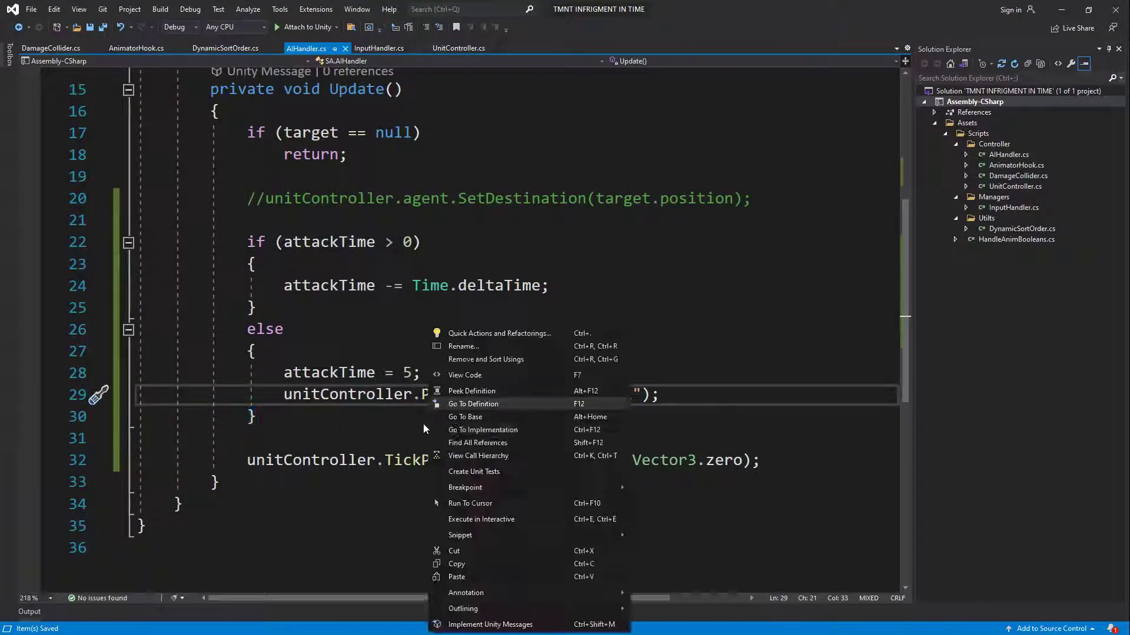
click(486, 395)
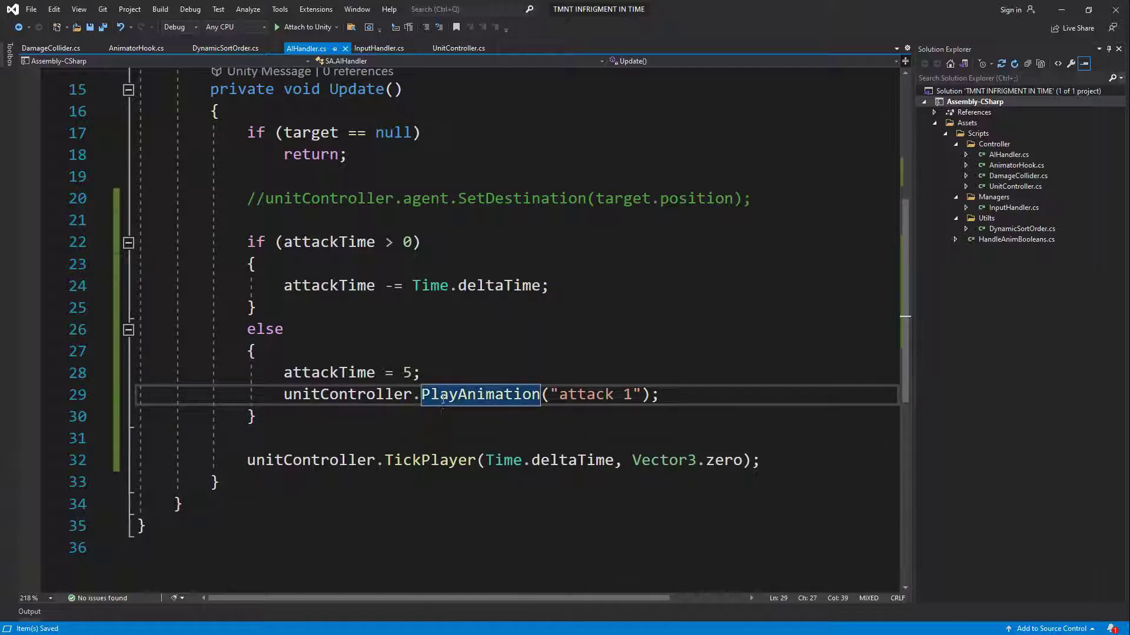
click(442, 376)
key(Return)
text(if)
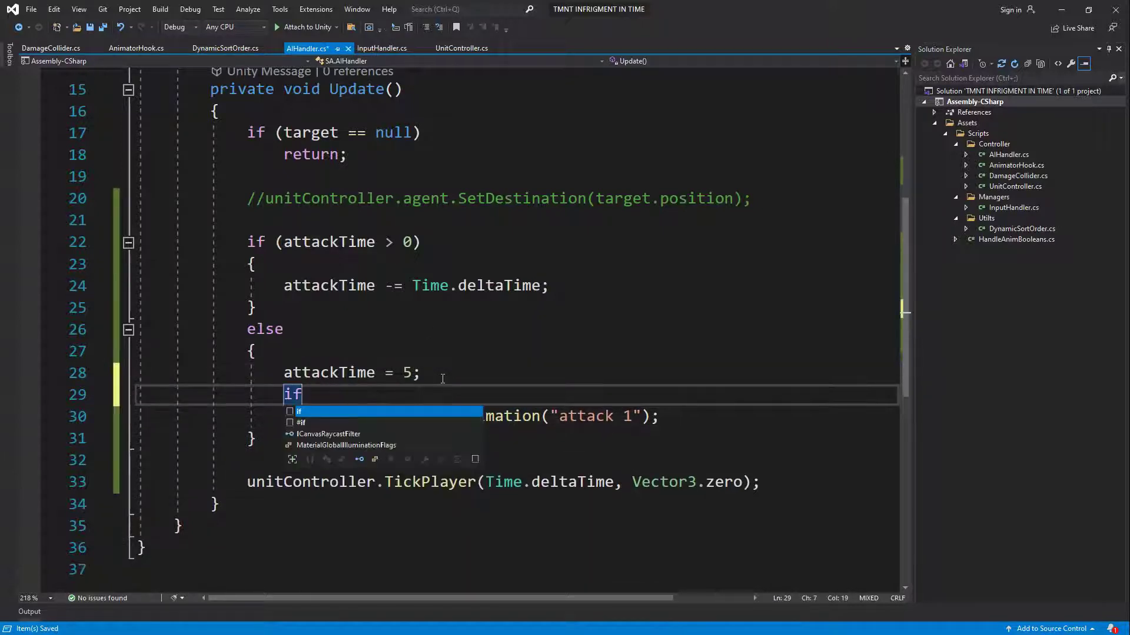
text(*)
text(u)
key(Tab)
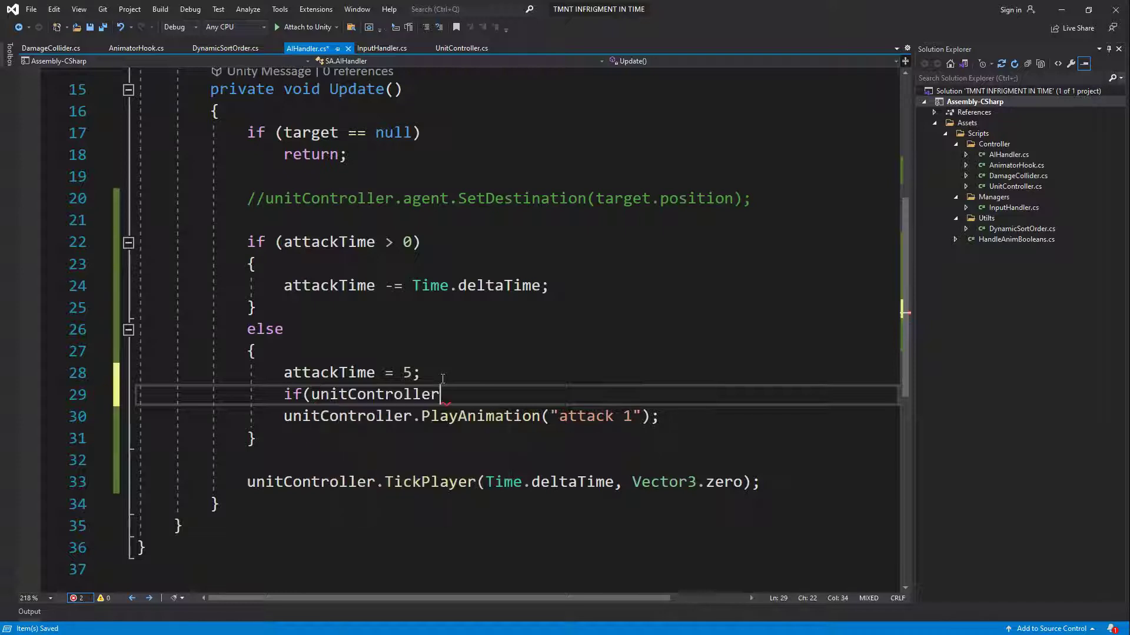
text(.)
key(Up)
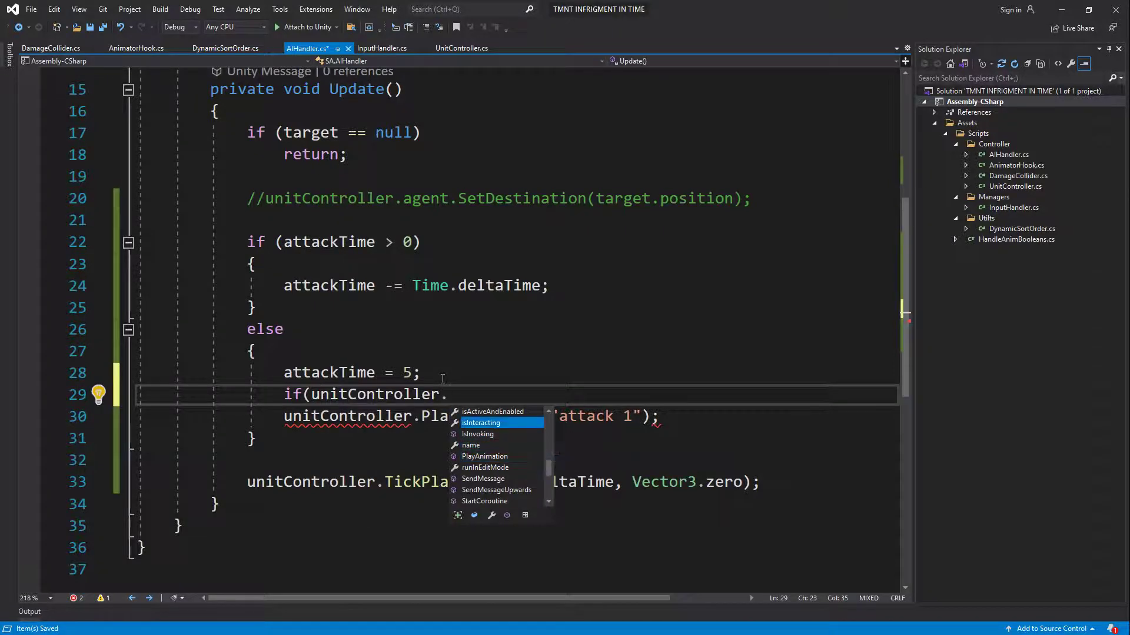
text())
click(311, 394)
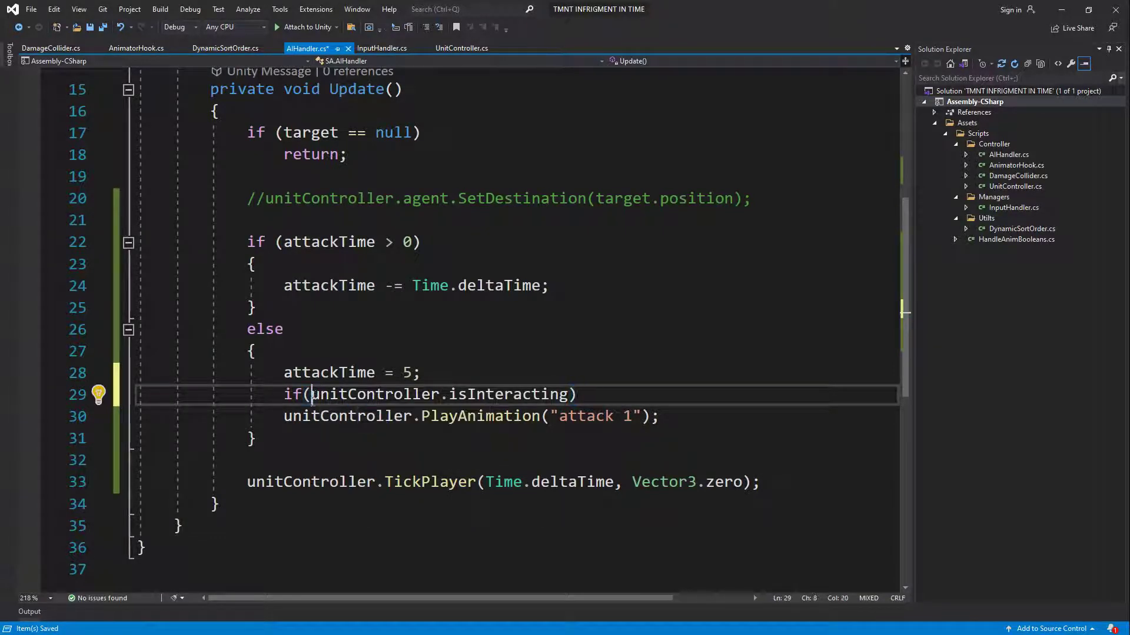
text(!)
Indent the PlayAnimation("attack 1") call under the new if and switch back to Unity.
click(285, 417)
key(Tab)
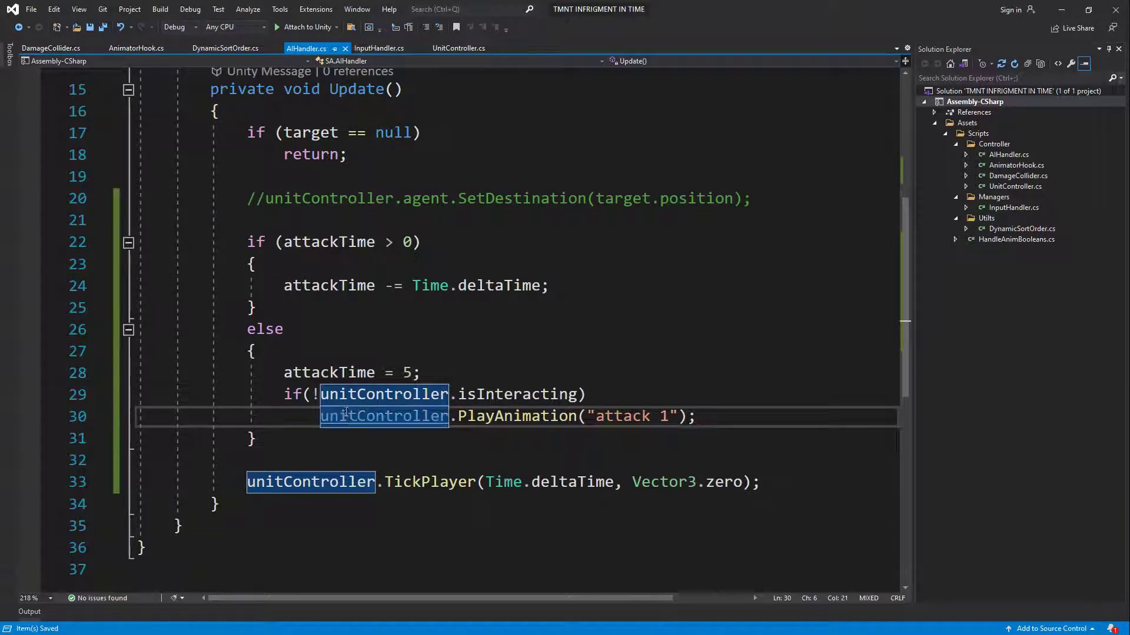
click(635, 351)
click(774, 392)
click(285, 372)
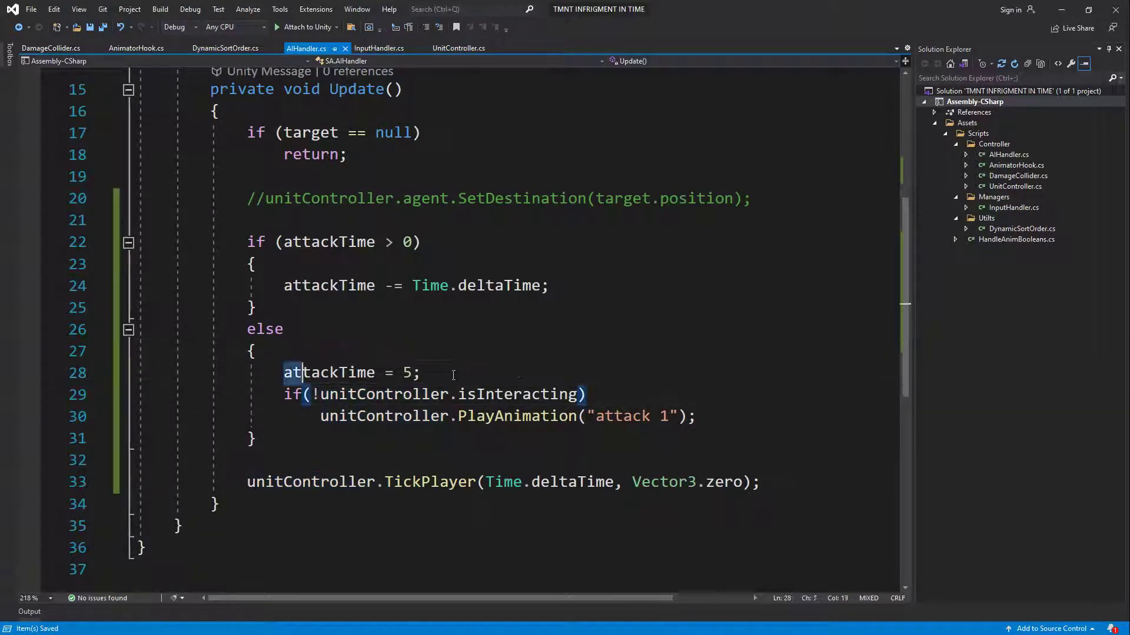
key(shift+End)
click(447, 377)
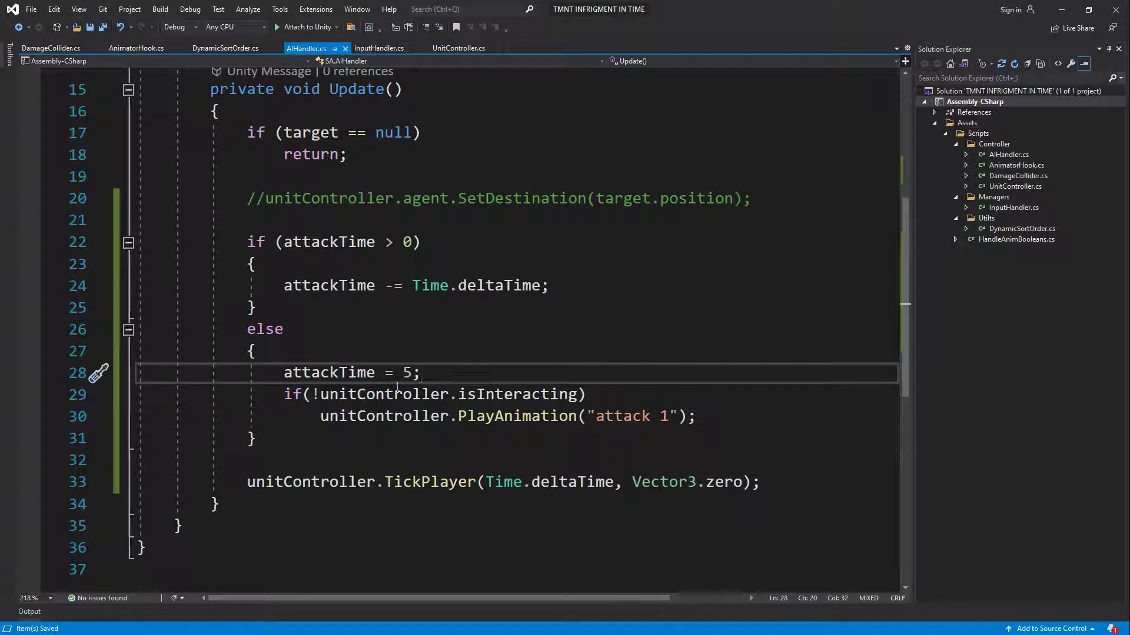
click(679, 361)
key(alt+Tab)
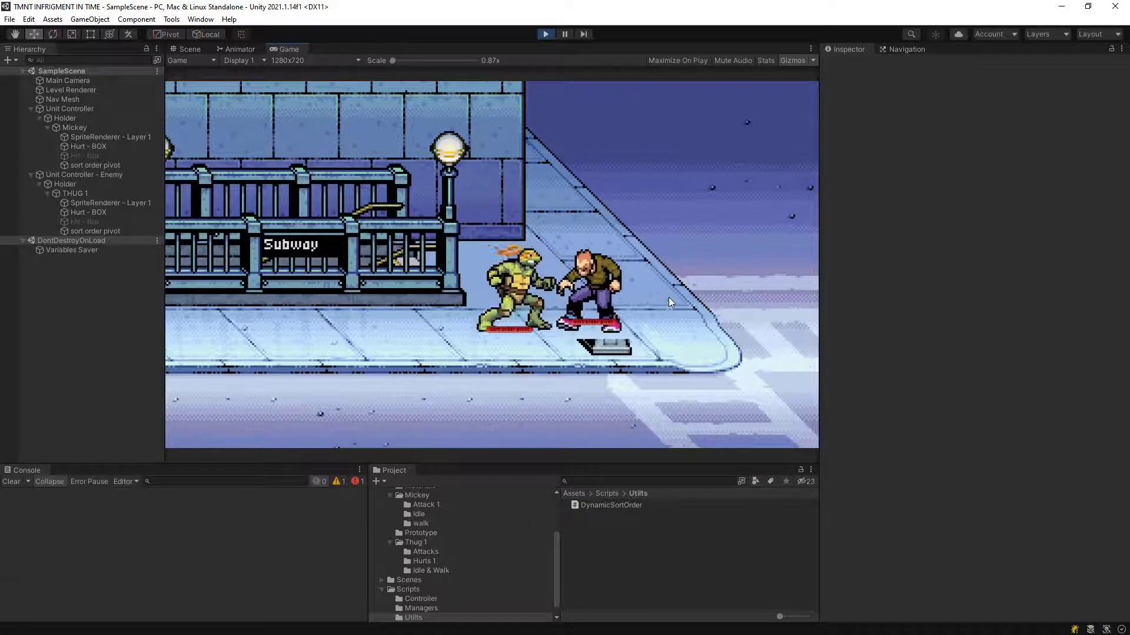
Stop play mode after watching the thug attack with the isInteracting check.
click(545, 33)
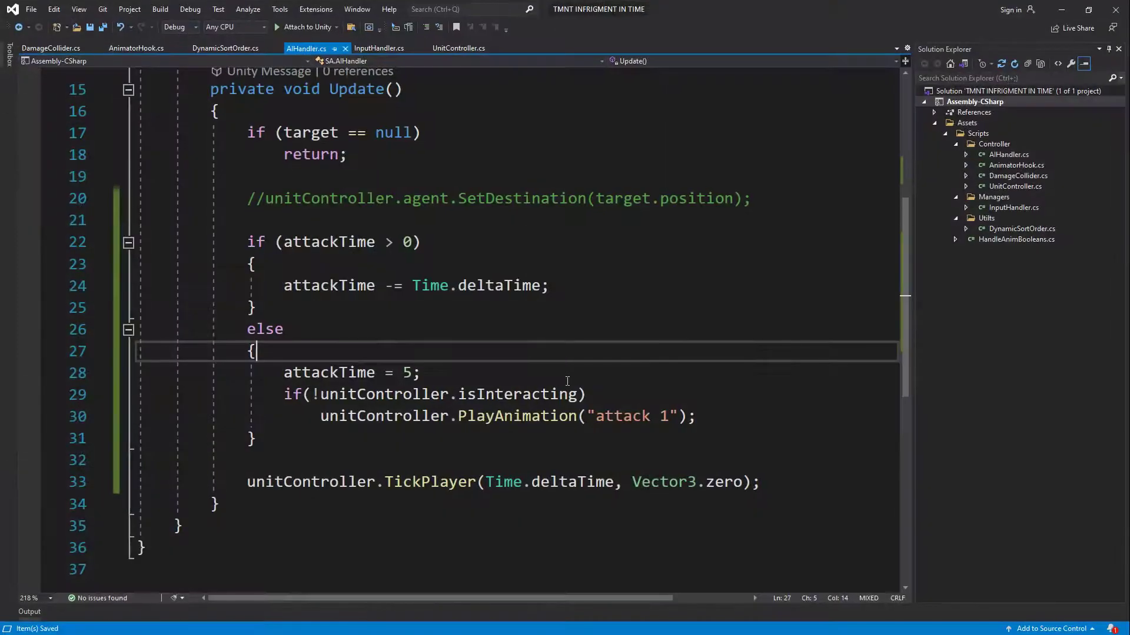
Add blank lines below the attackTime field declaration in AIHandler.cs.
scroll(576, 228, up, 1)
scroll(576, 228, up, 1)
scroll(576, 228, up, 1)
click(576, 228)
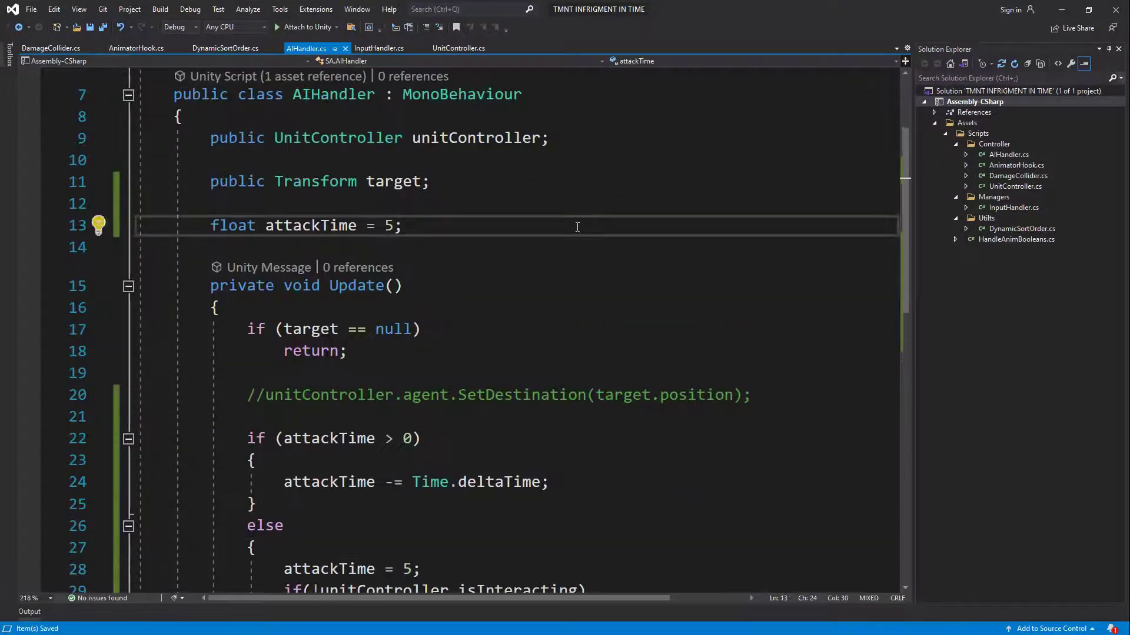
key(Return)
key(Return)
key(Up)
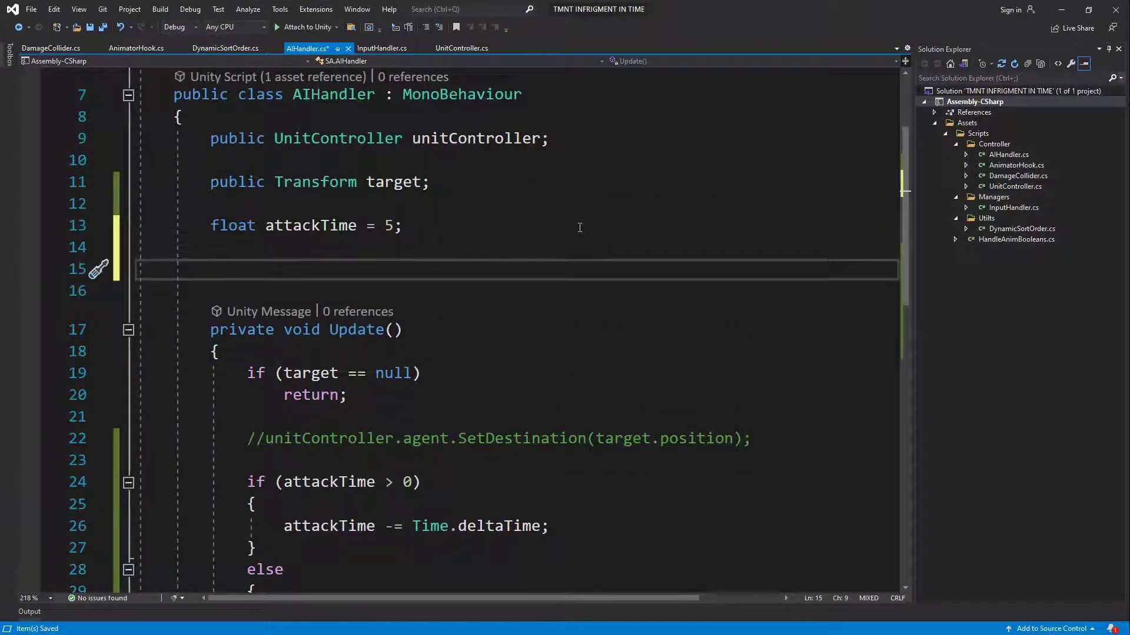
key(Down)
scroll(577, 227, down, 5)
scroll(442, 210, up, 2)
Add float distance = Vector3.Distance(transform.position, target.position); in Update.
click(427, 263)
key(Return)
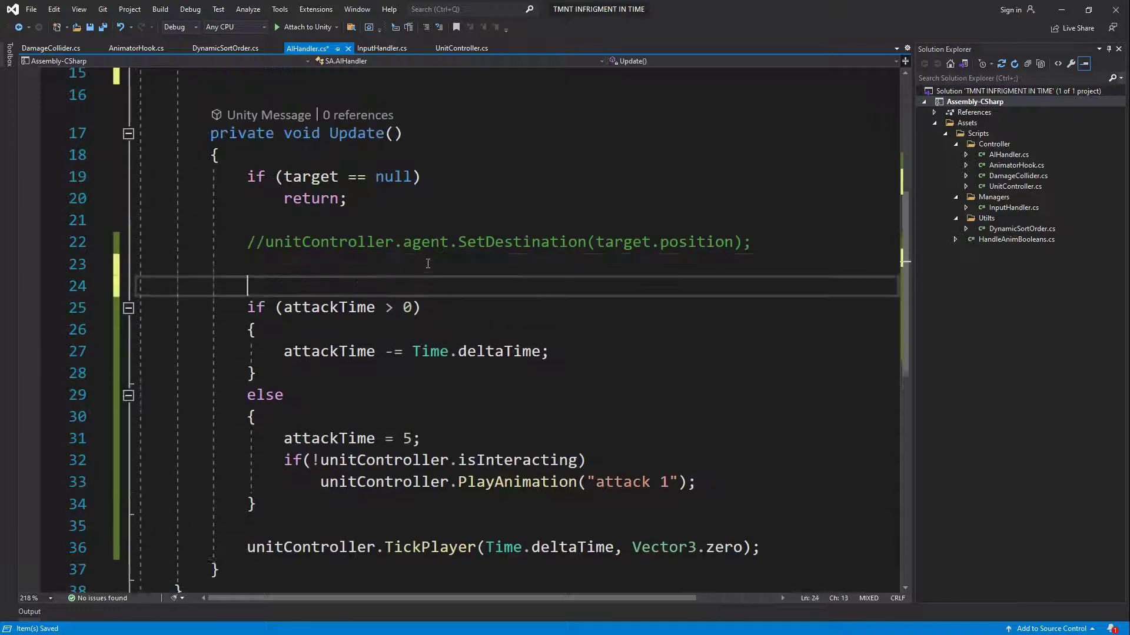
text(float dista)
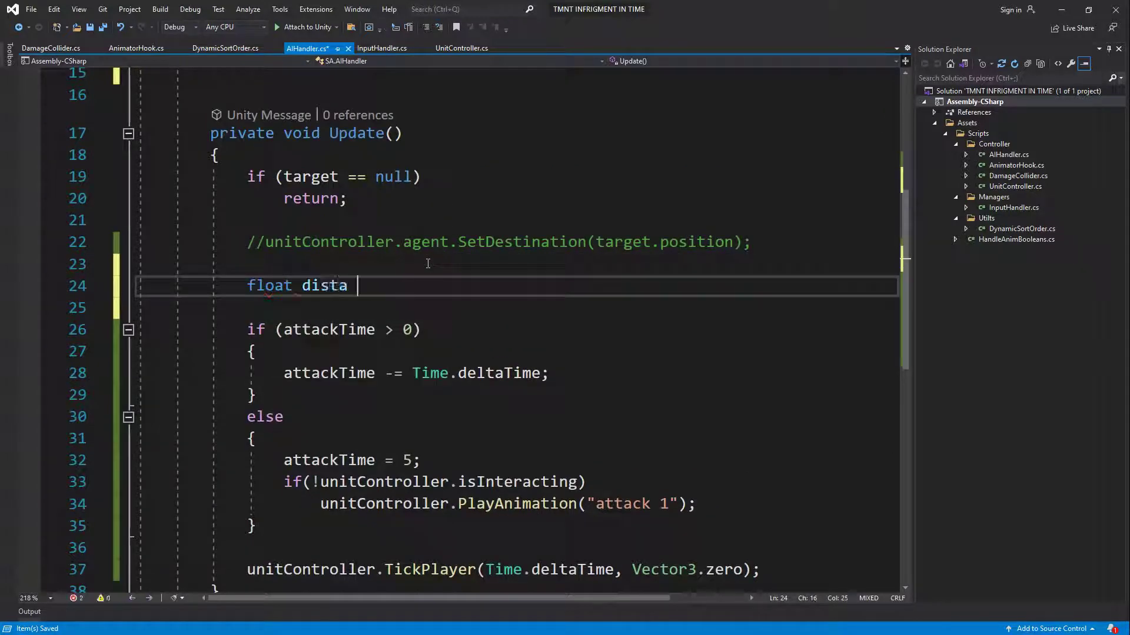
text(nce)
key(BackSpace)
key(BackSpace)
key(BackSpace)
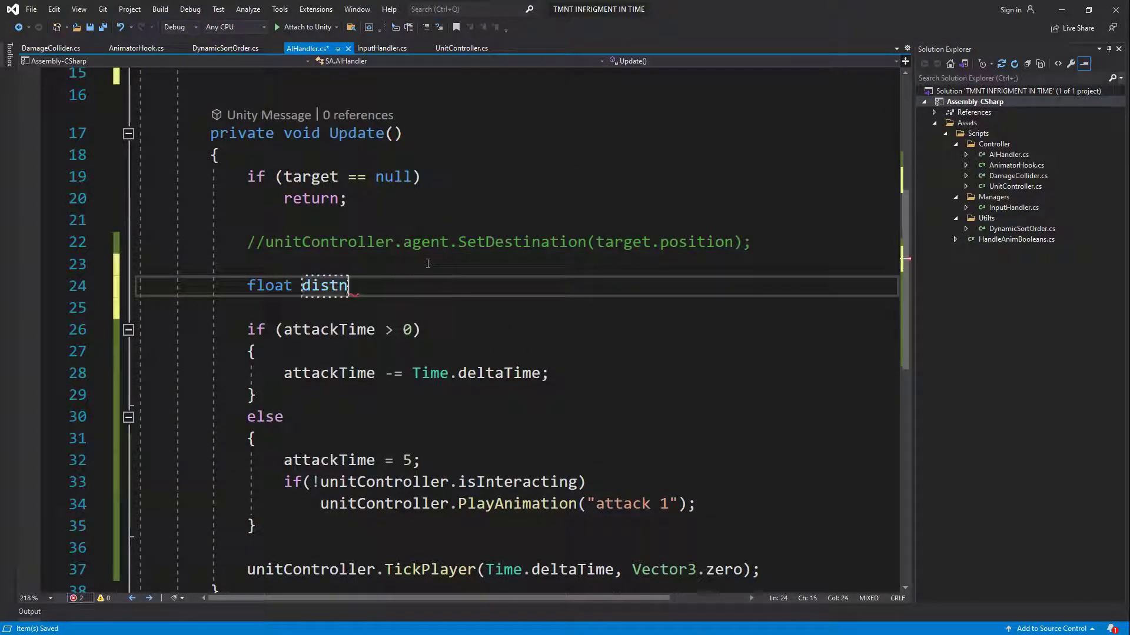
text(ance = )
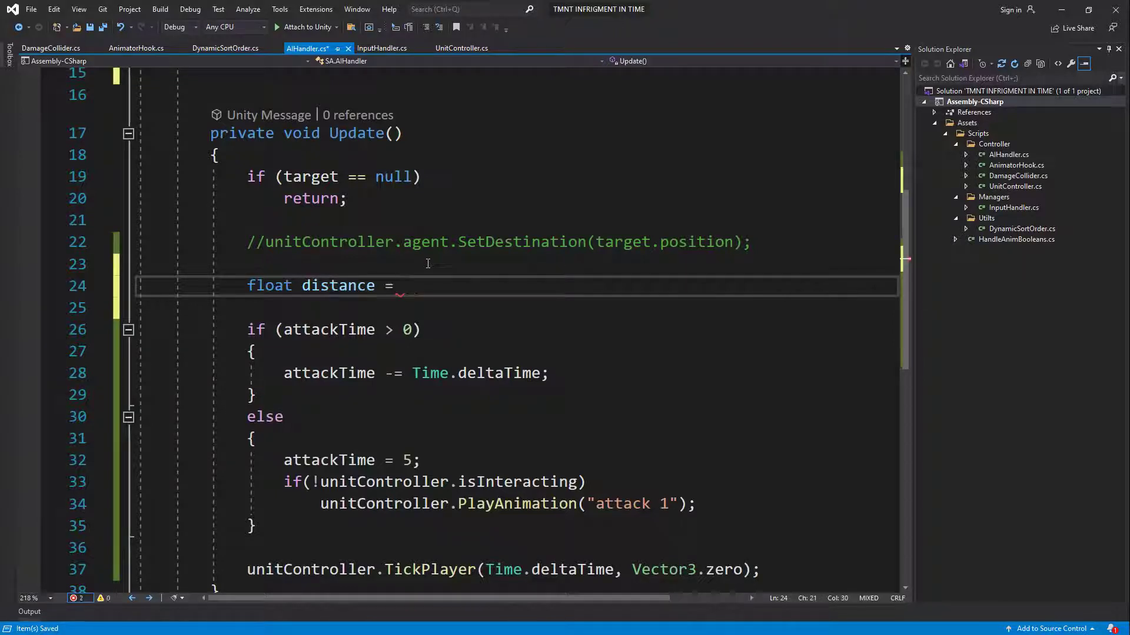
text(vec)
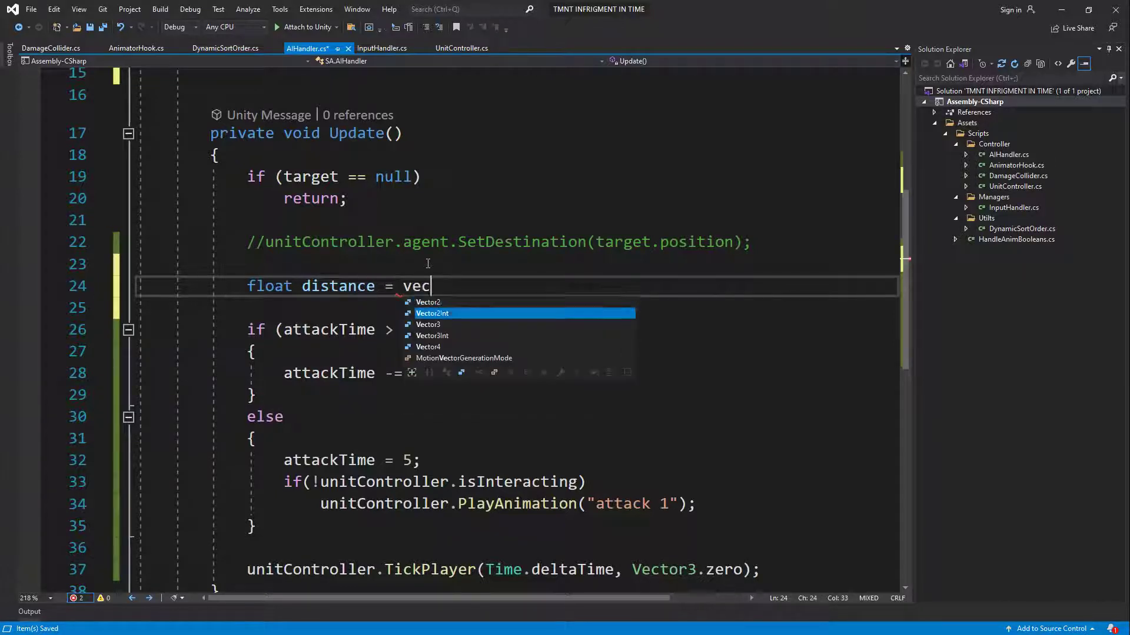
text(.tra)
key(BackSpace)
key(BackSpace)
key(BackSpace)
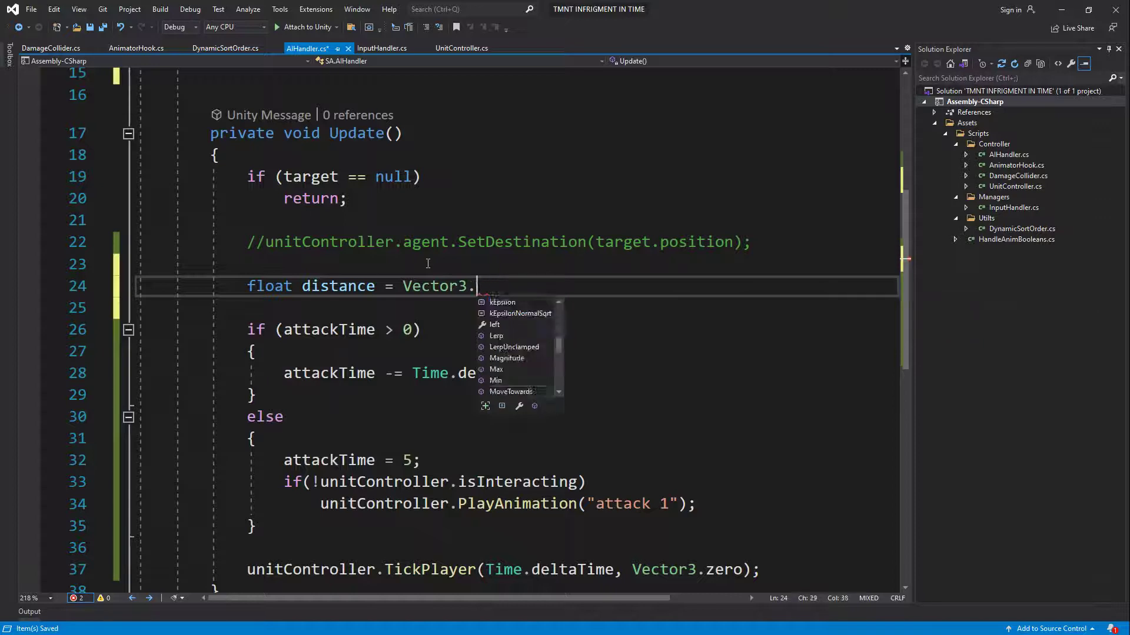
text(di)
key(Tab)
text(()
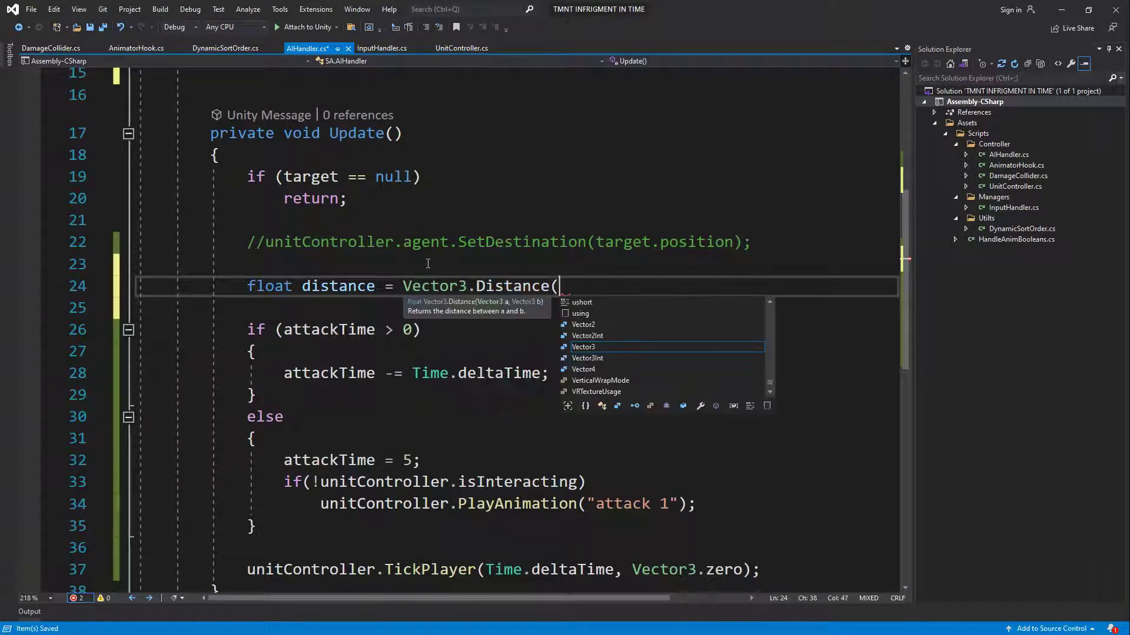
text(transform.position)
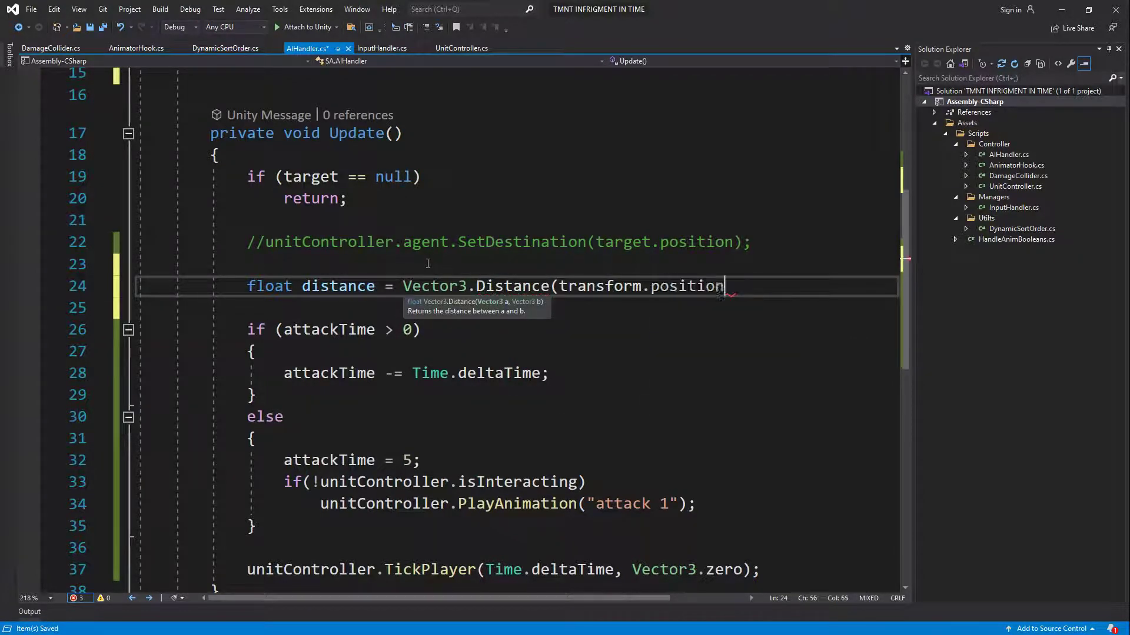
text(, target.position))
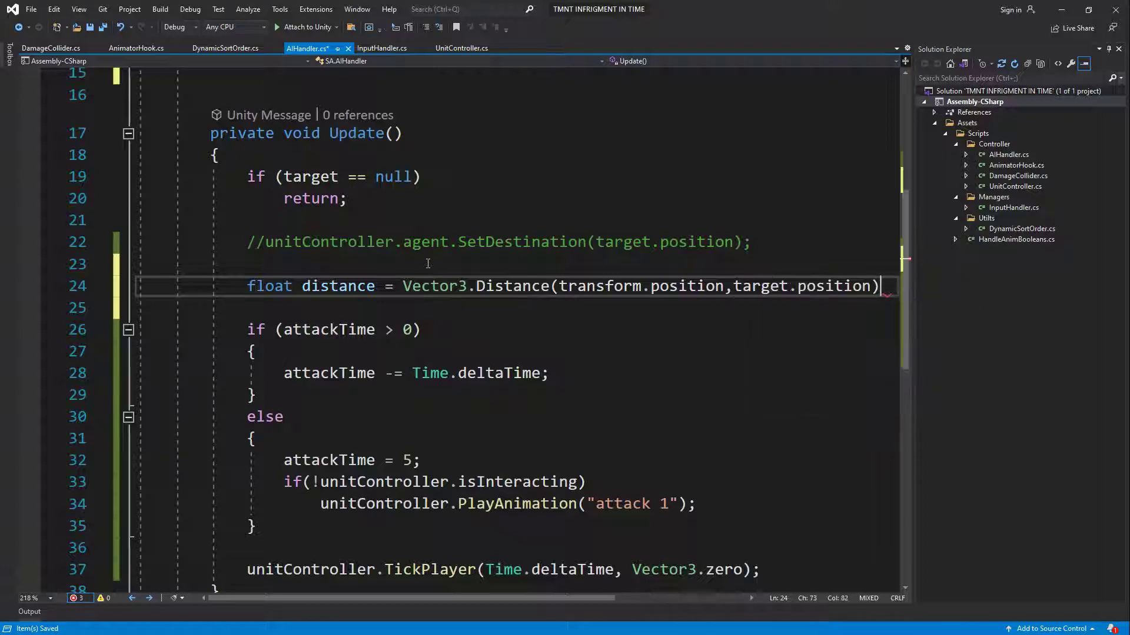
text(;)
key(Return)
Begin the if (distance > check and declare a public float attackDistance field below attackTime.
text(if(dista)
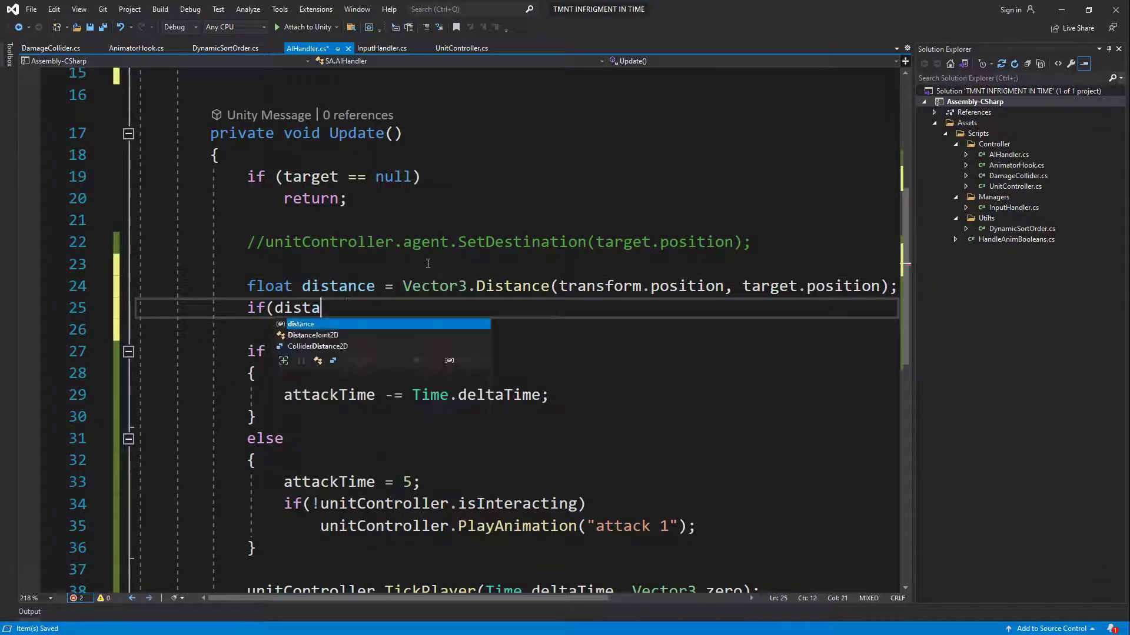
text(nce >)
scroll(413, 252, up, 3)
click(426, 230)
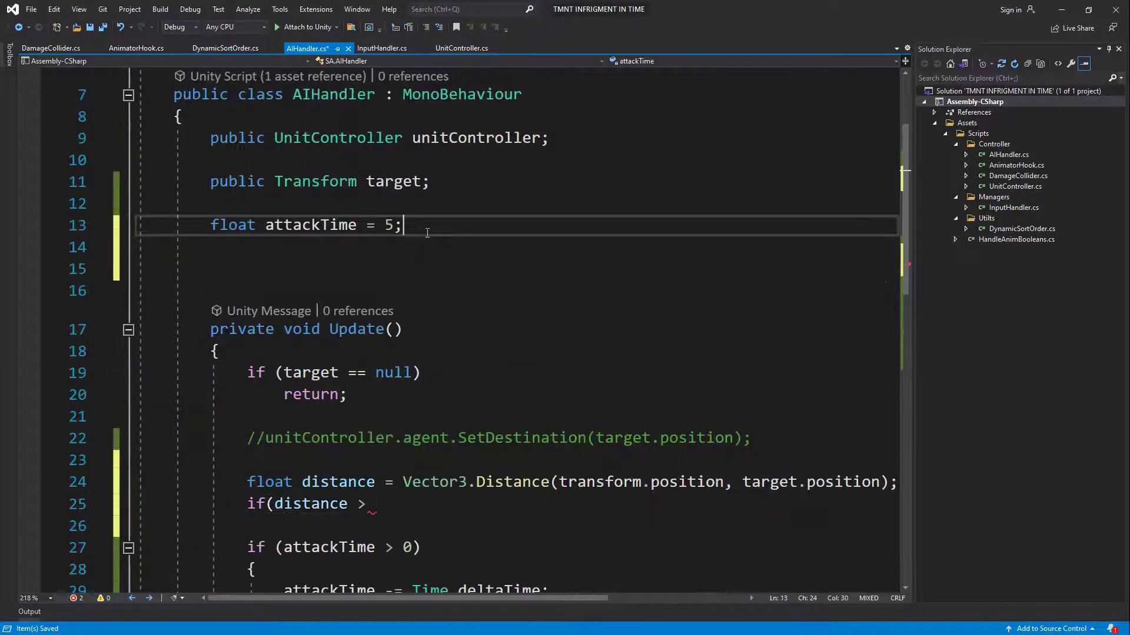
key(Return)
key(Return)
text(public float attackDistance = 2;)
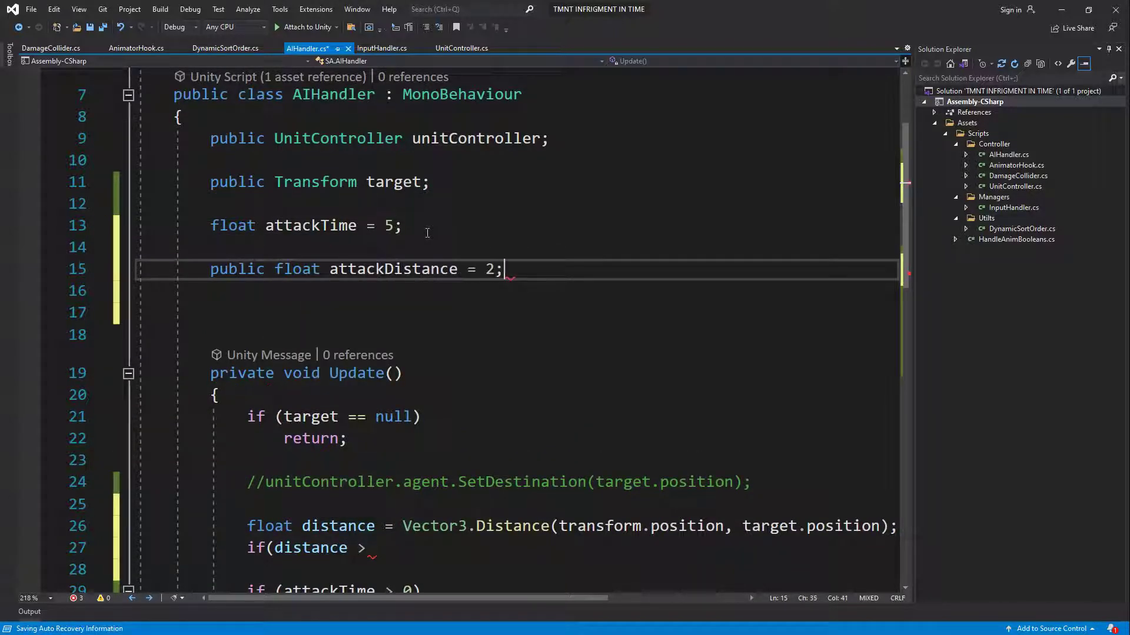
scroll(403, 386, down, 3)
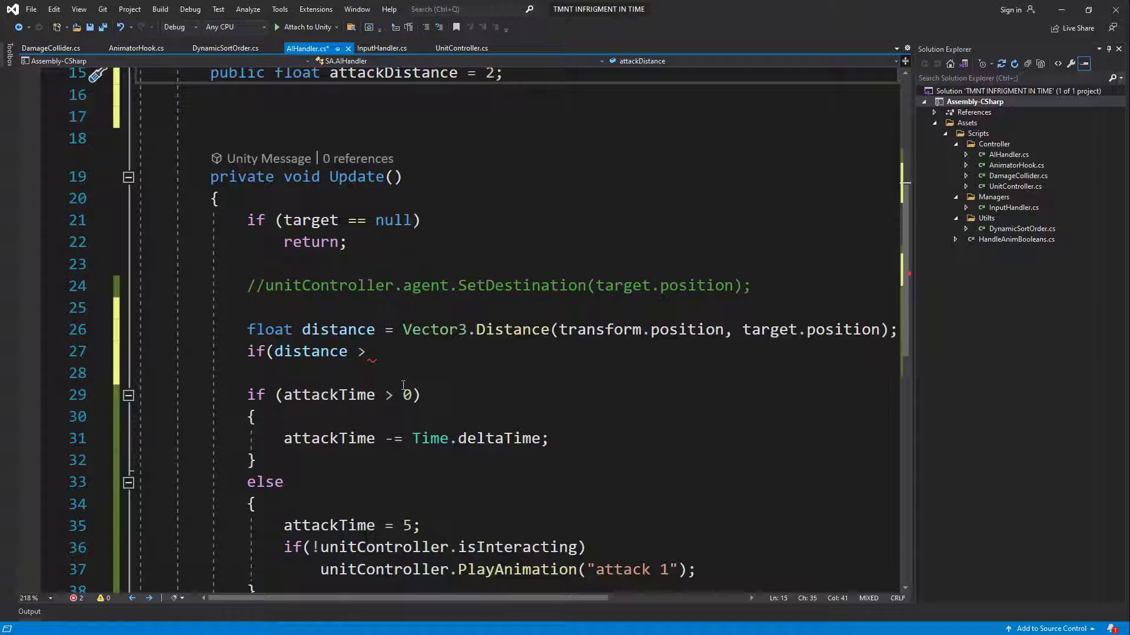
Complete the condition as if (distance > attackDistance) with an empty { } block.
click(417, 352)
text(att)
key(Tab)
text())
key(Return)
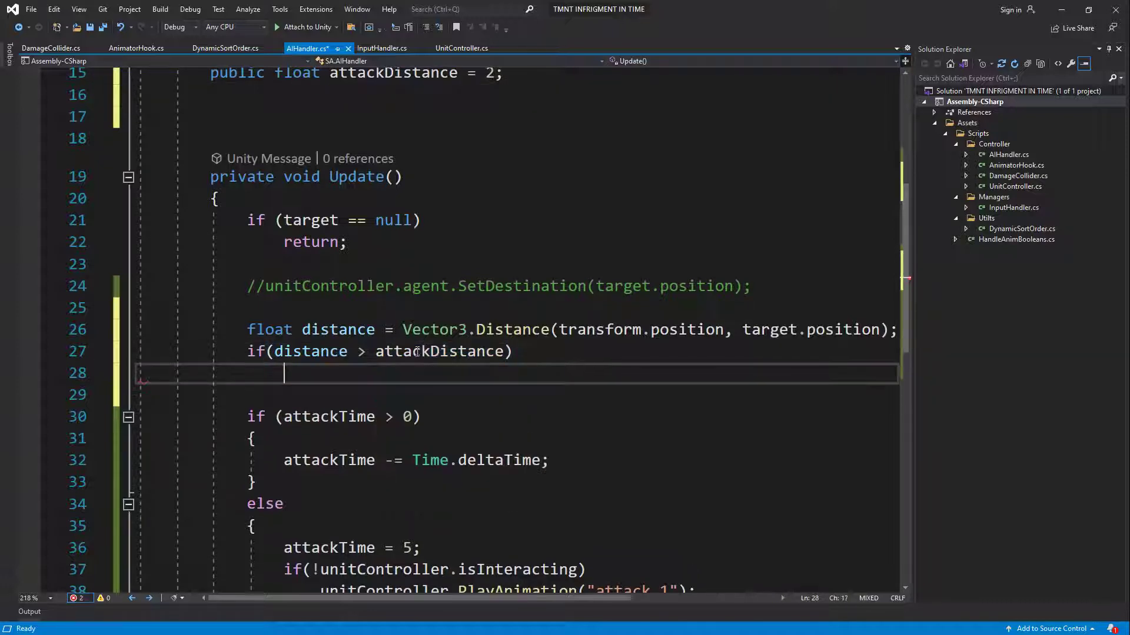
text({)
key(Return)
Copy the SetDestination(target.position) call from line 24 into the new block.
drag(265, 288, 759, 294)
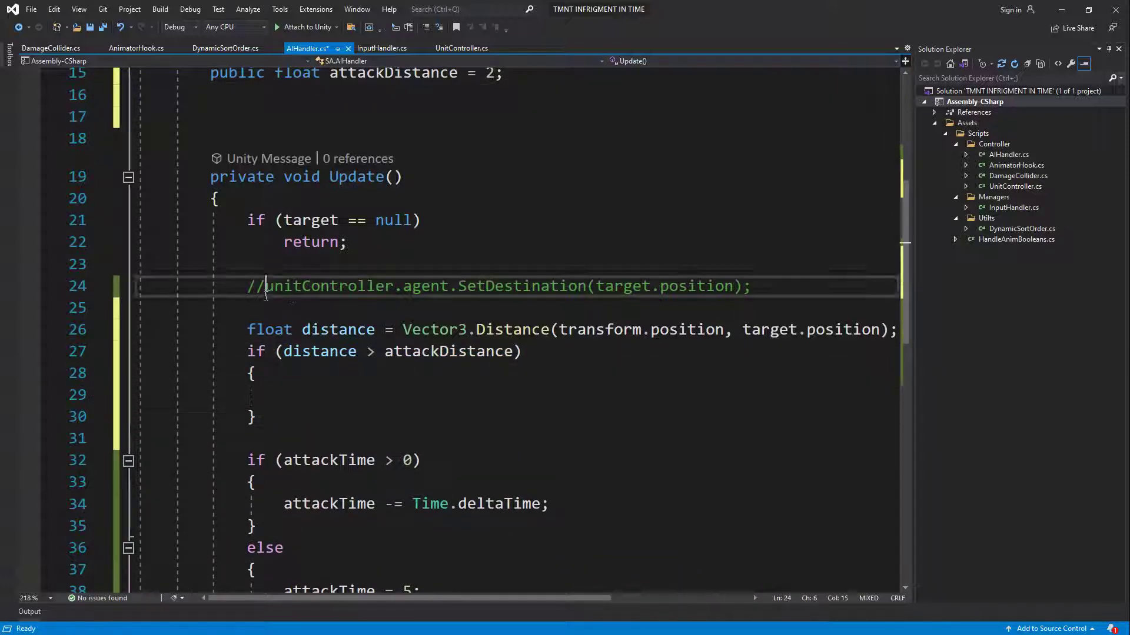
key(ctrl+c)
click(286, 405)
key(ctrl+v)
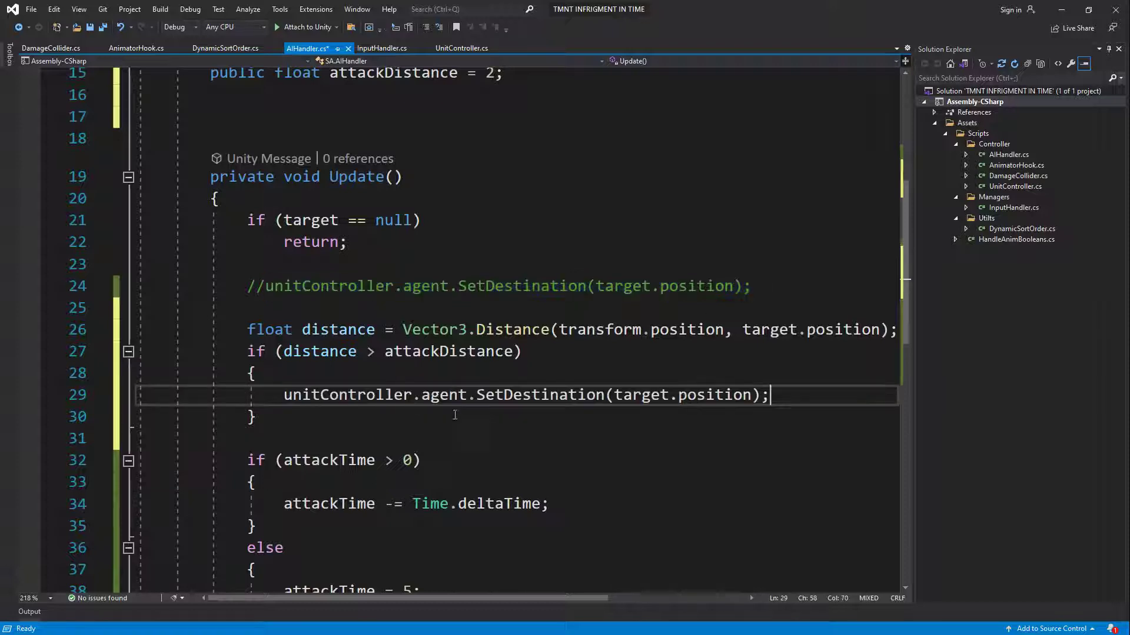
scroll(432, 345, down, 2)
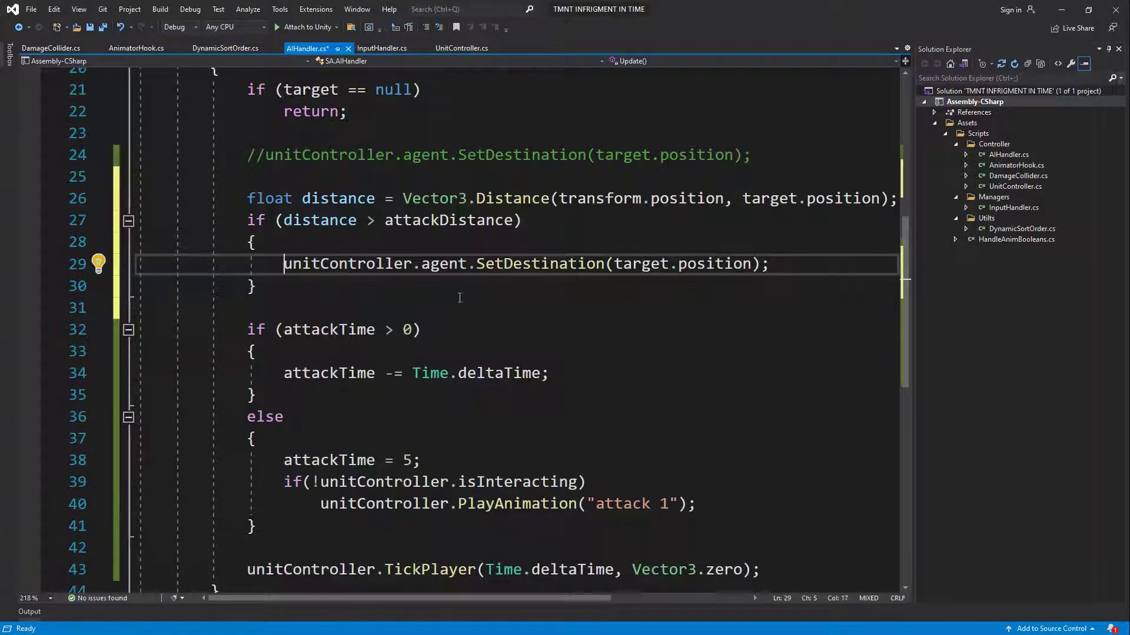
scroll(552, 275, down, 1)
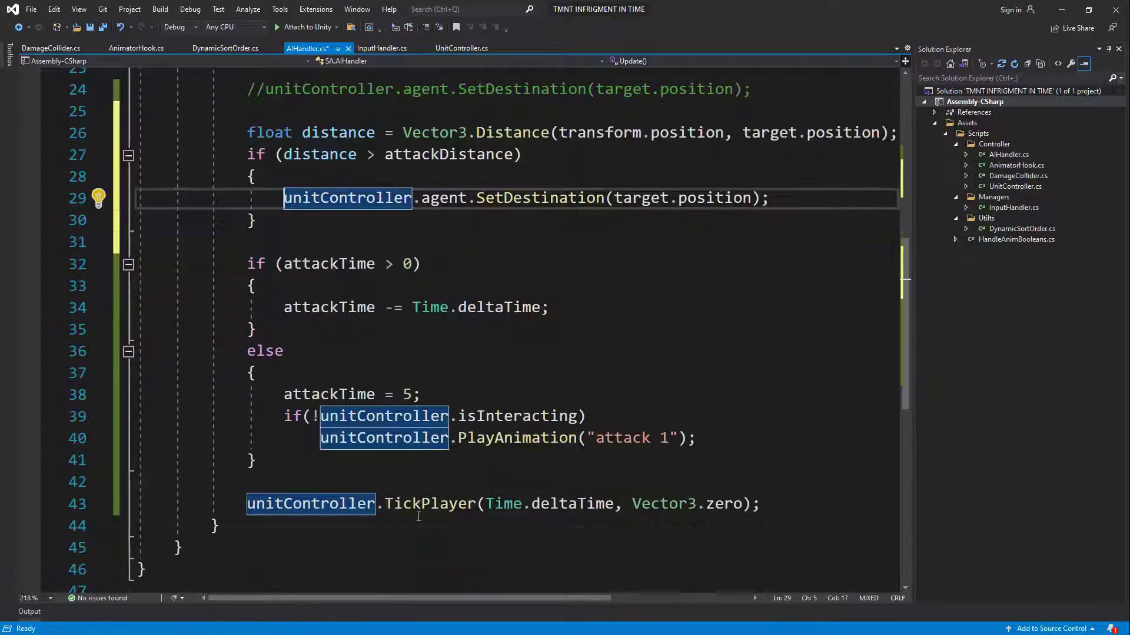
click(416, 504)
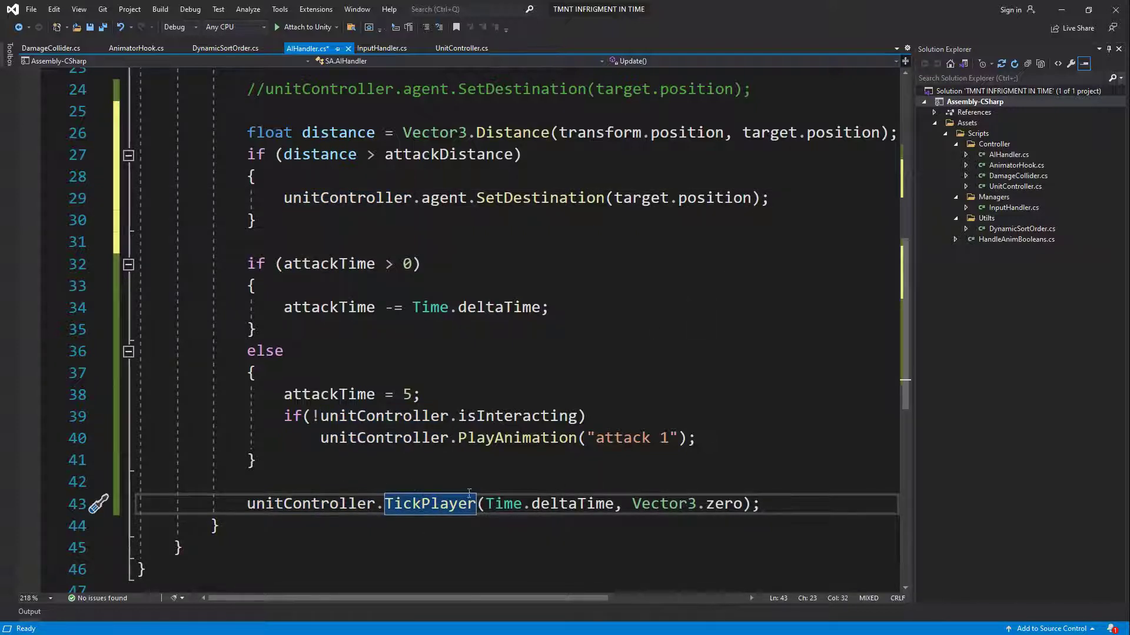
right_click(430, 504)
click(394, 504)
right_click(396, 503)
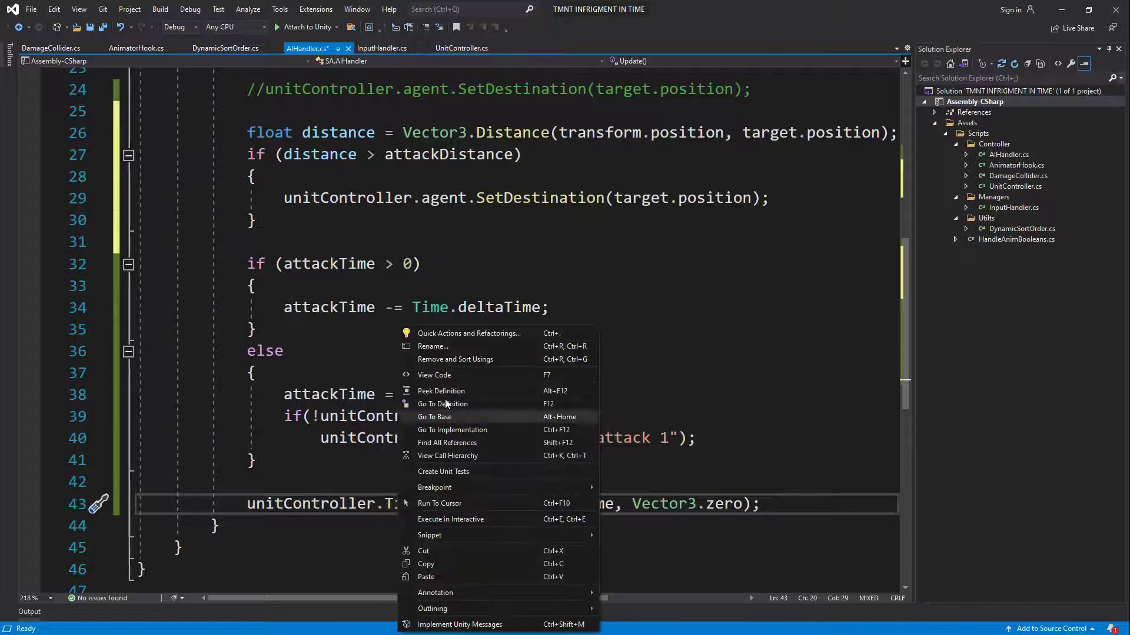
click(446, 403)
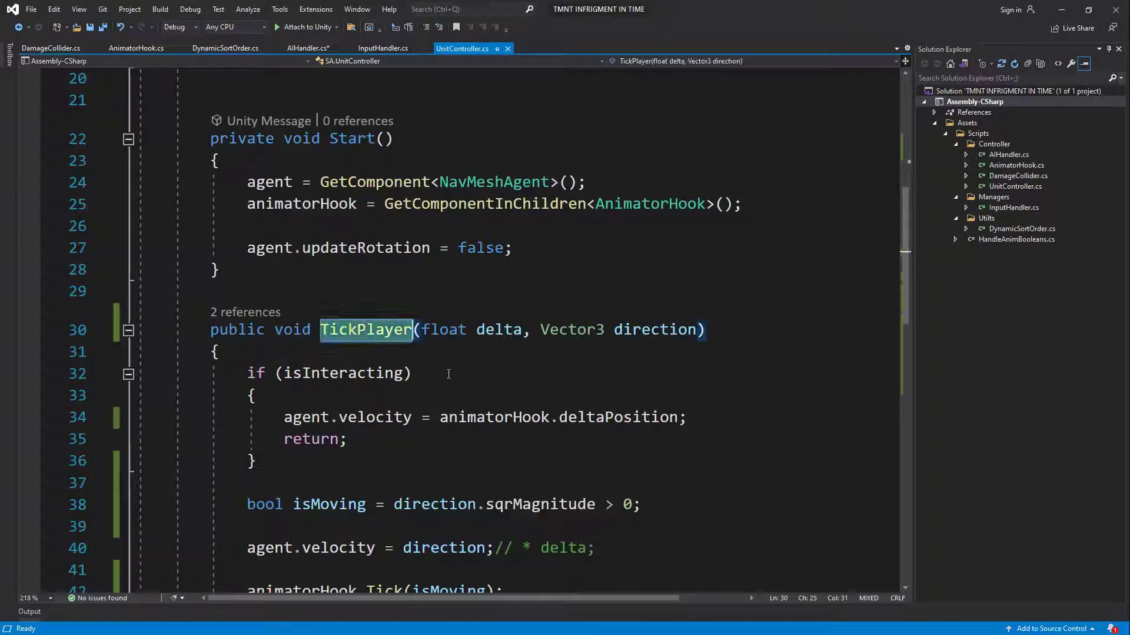
scroll(448, 375, down, 3)
scroll(353, 294, down, 1)
scroll(259, 187, up, 1)
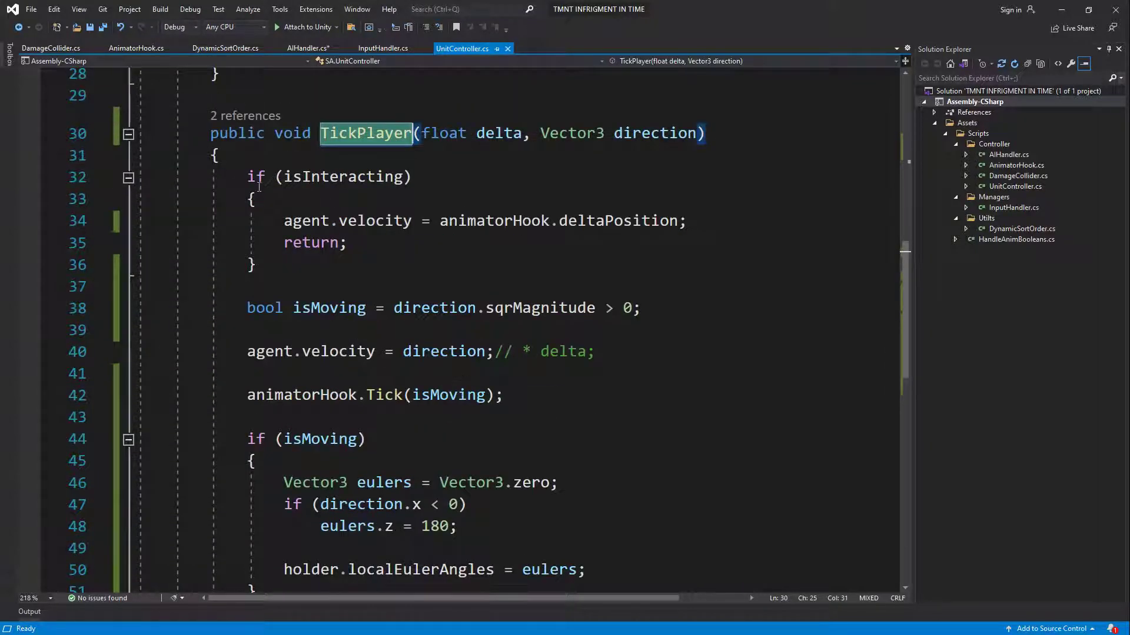
drag(248, 176, 258, 265)
scroll(257, 265, down, 1)
click(291, 351)
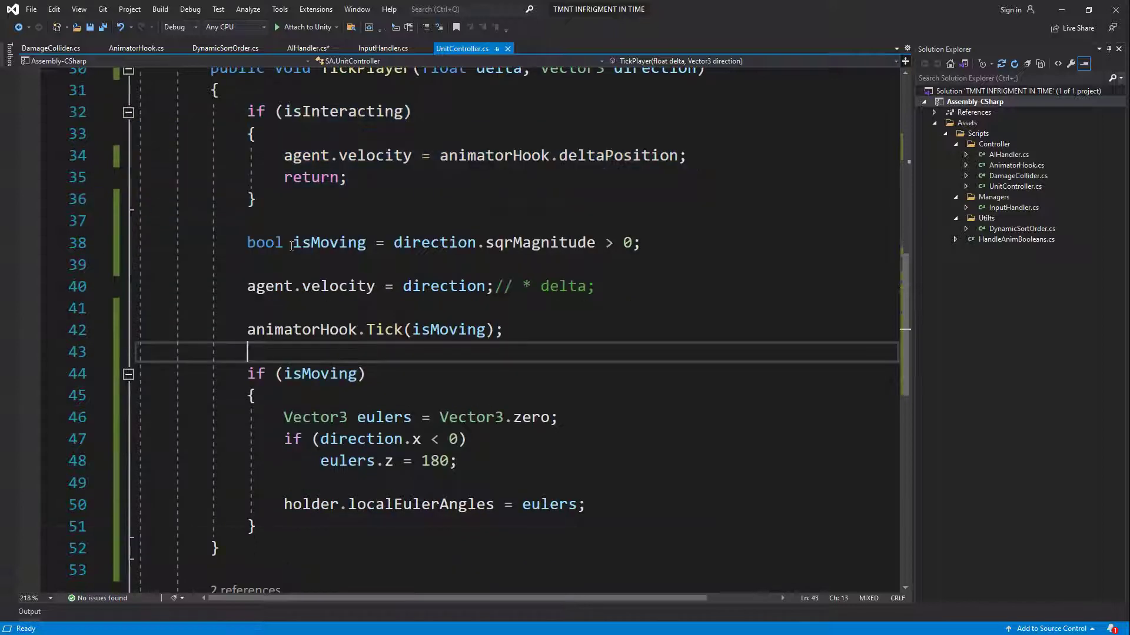
scroll(539, 256, up, 1)
click(662, 143)
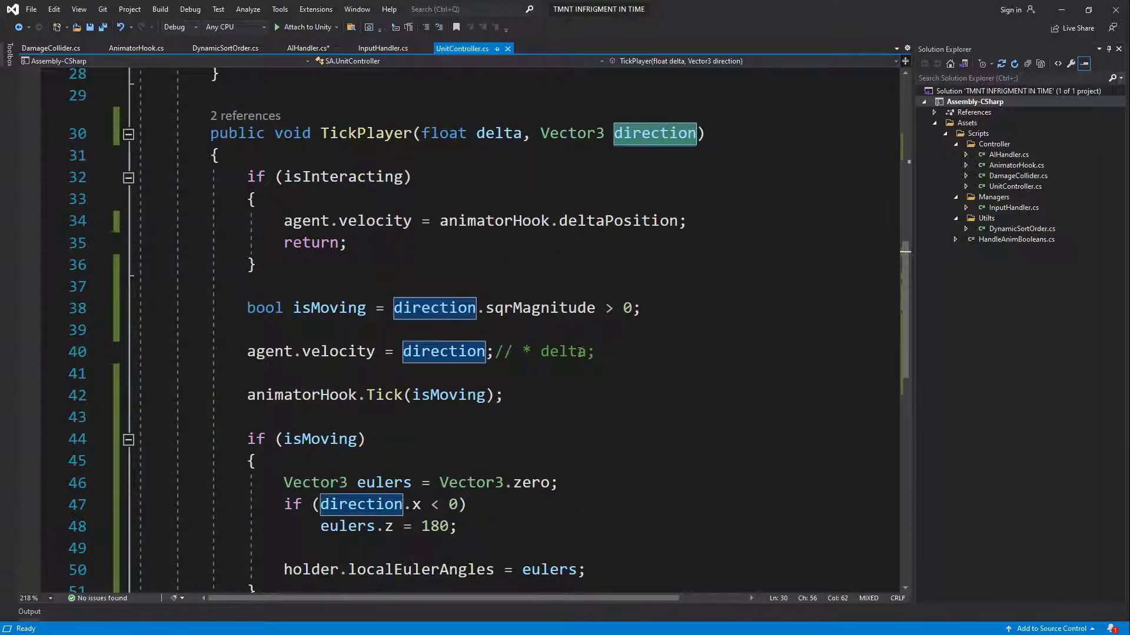
click(468, 330)
double_click(322, 307)
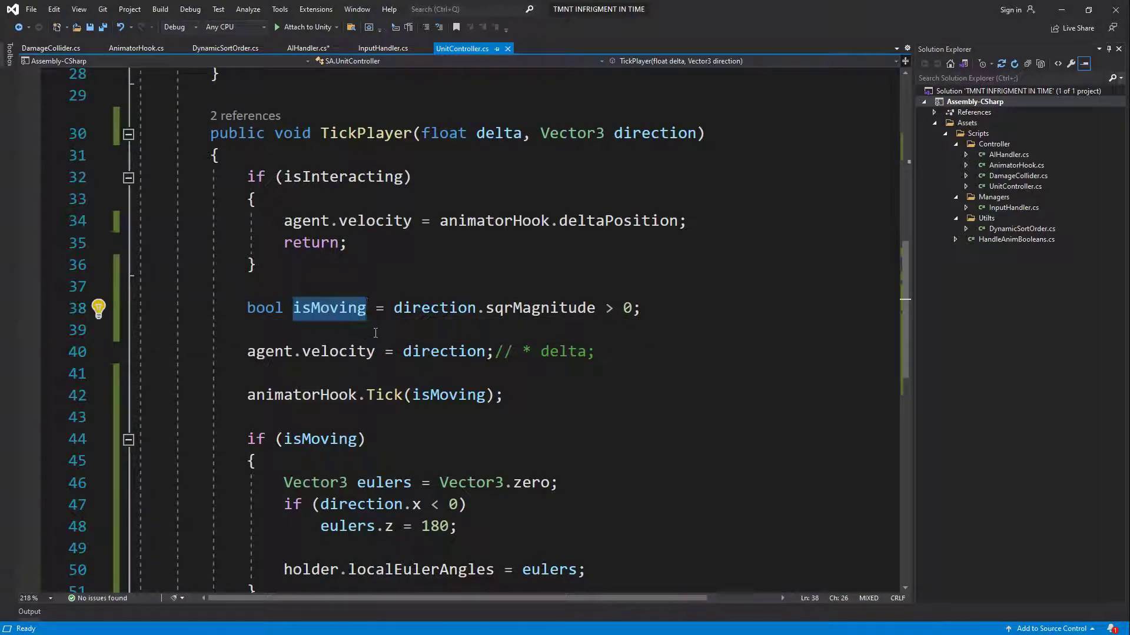
scroll(482, 316, down, 1)
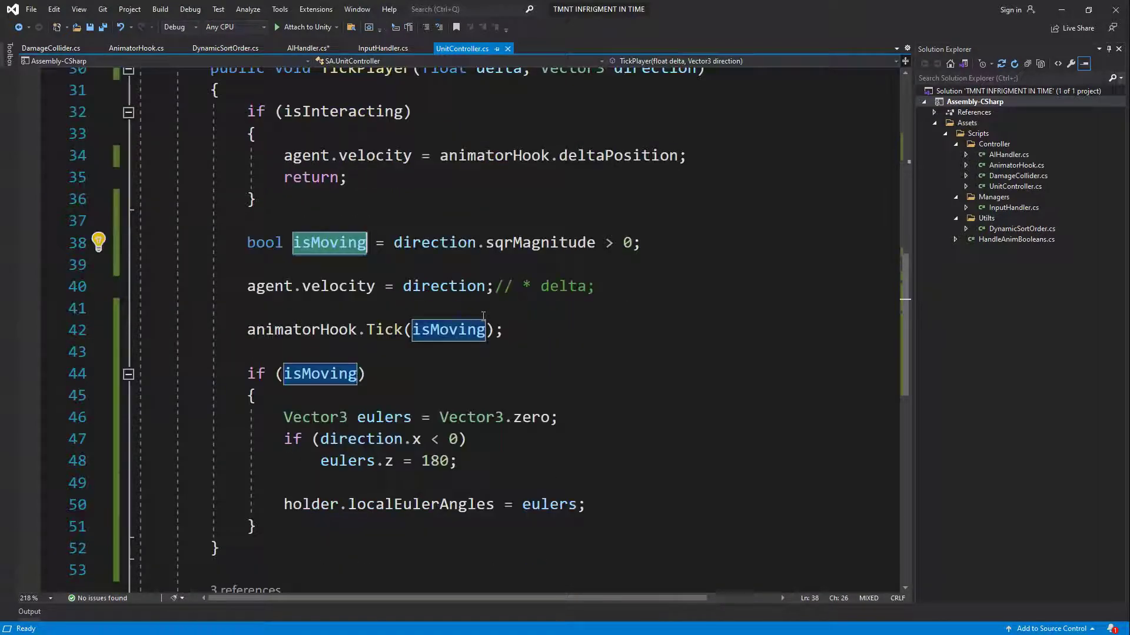
scroll(483, 316, up, 1)
click(431, 354)
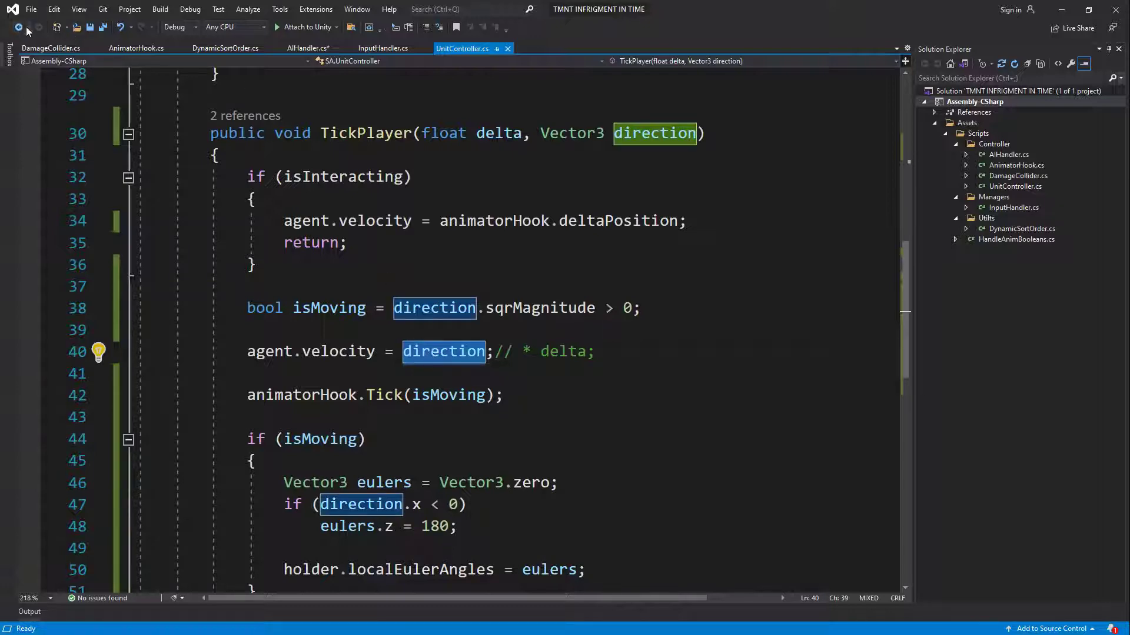
click(309, 49)
Save the AIHandler script.
scroll(590, 399, up, 1)
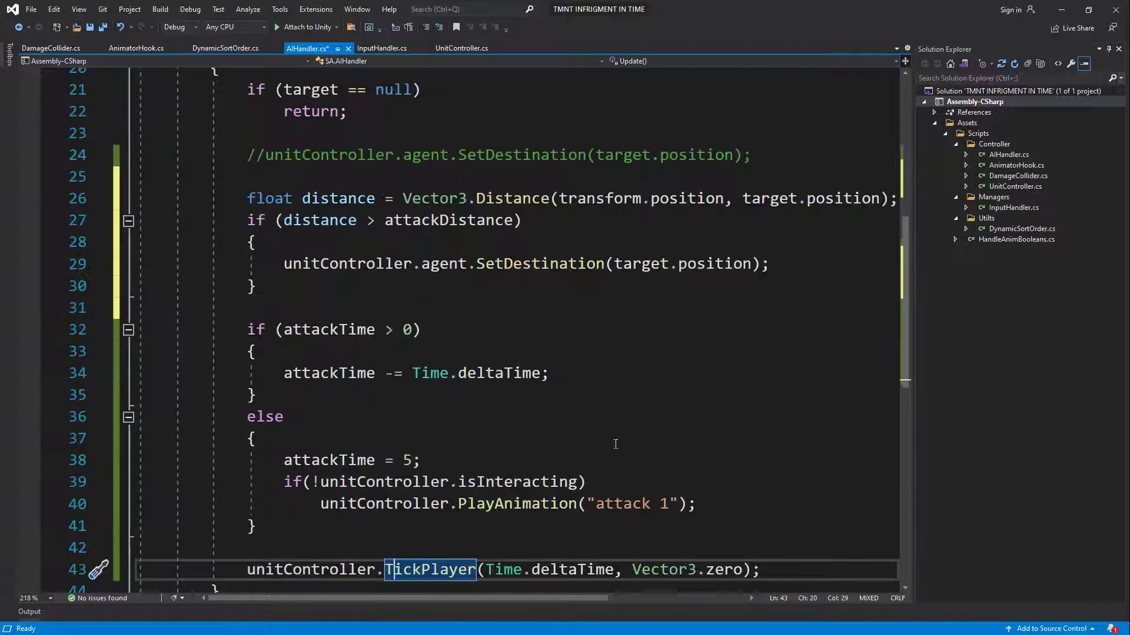
scroll(600, 412, down, 2)
scroll(618, 435, up, 1)
scroll(623, 443, up, 2)
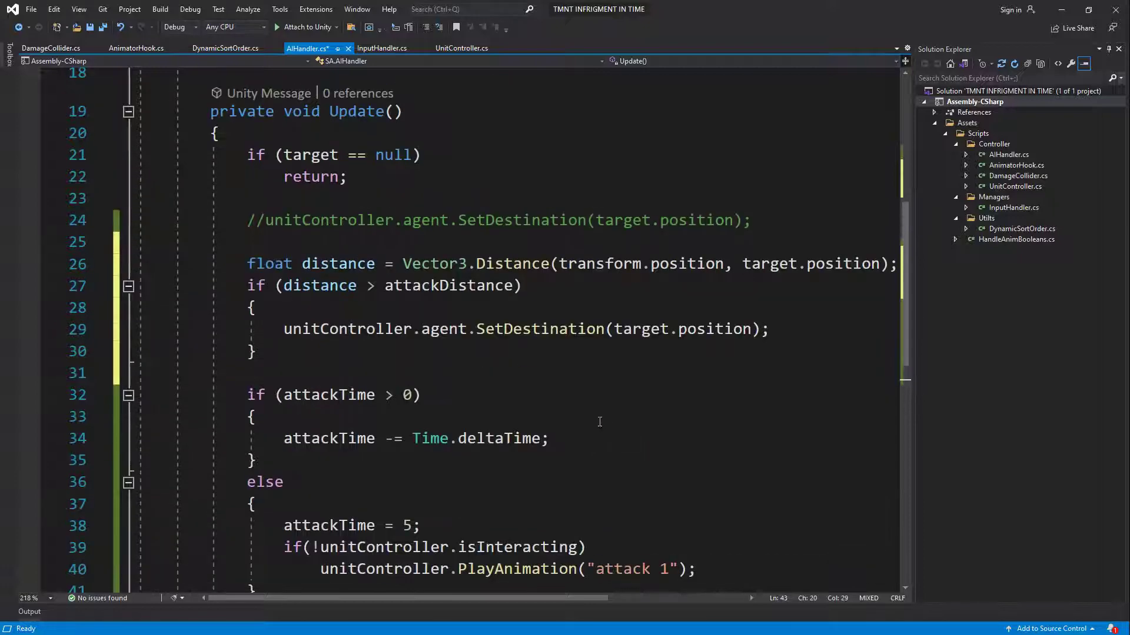
key(ctrl+s)
scroll(539, 347, down, 3)
Replace Vector3.zero in the TickPlayer call with unitController.agent.desiredVelocity.
drag(633, 442, 743, 441)
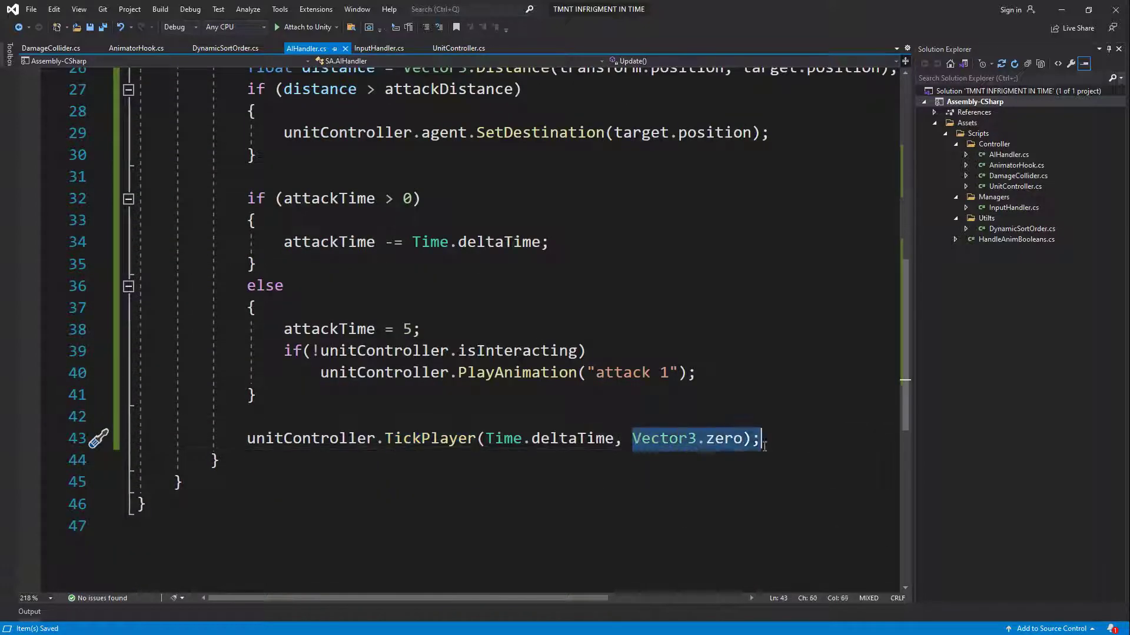
text(ag)
text(en)
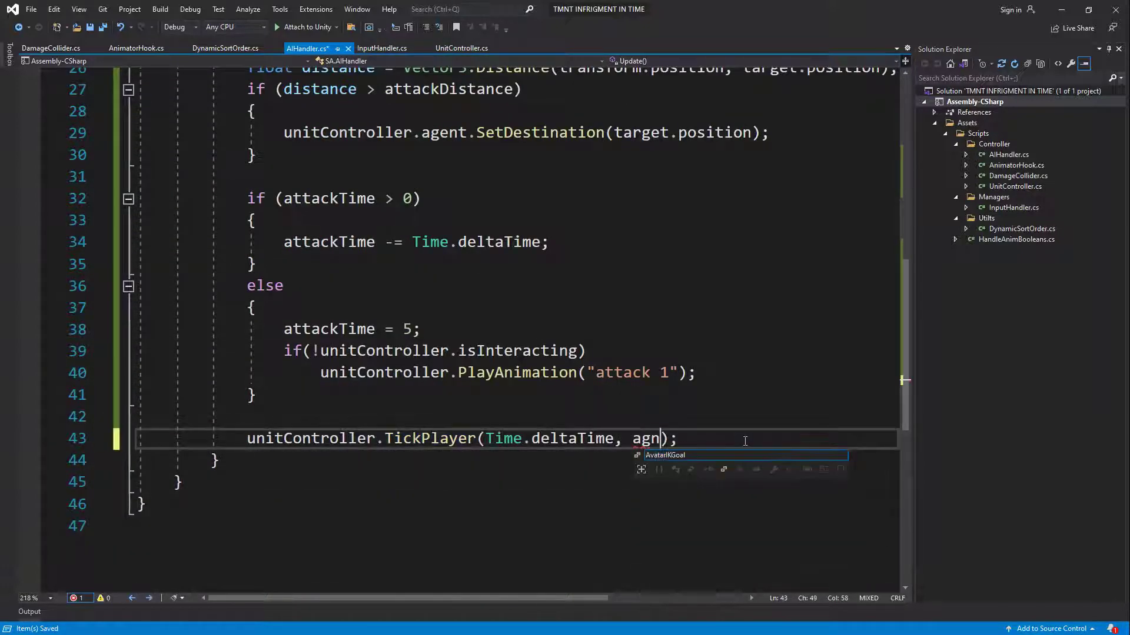
text(t.)
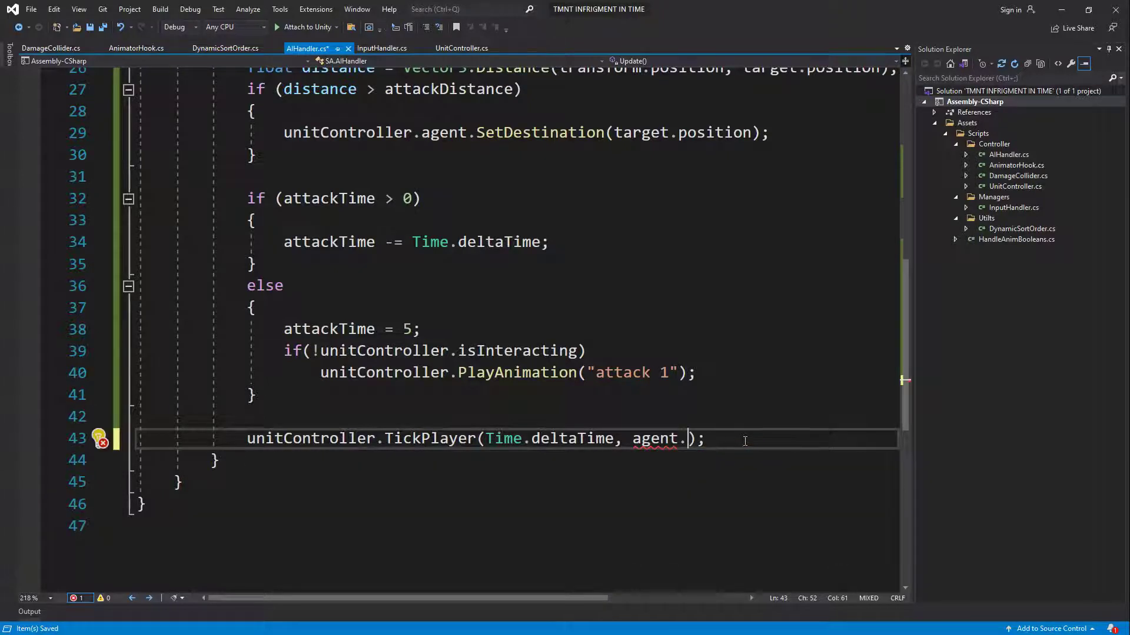
scroll(612, 303, up, 1)
drag(283, 197, 459, 198)
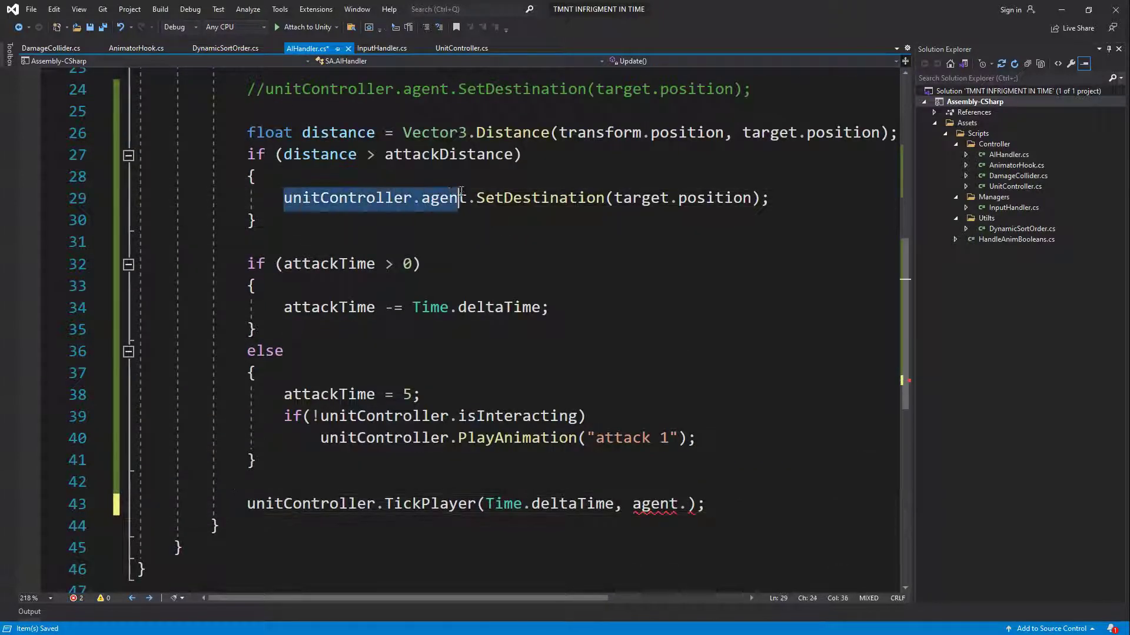
key(ctrl+c)
double_click(663, 503)
key(ctrl+v)
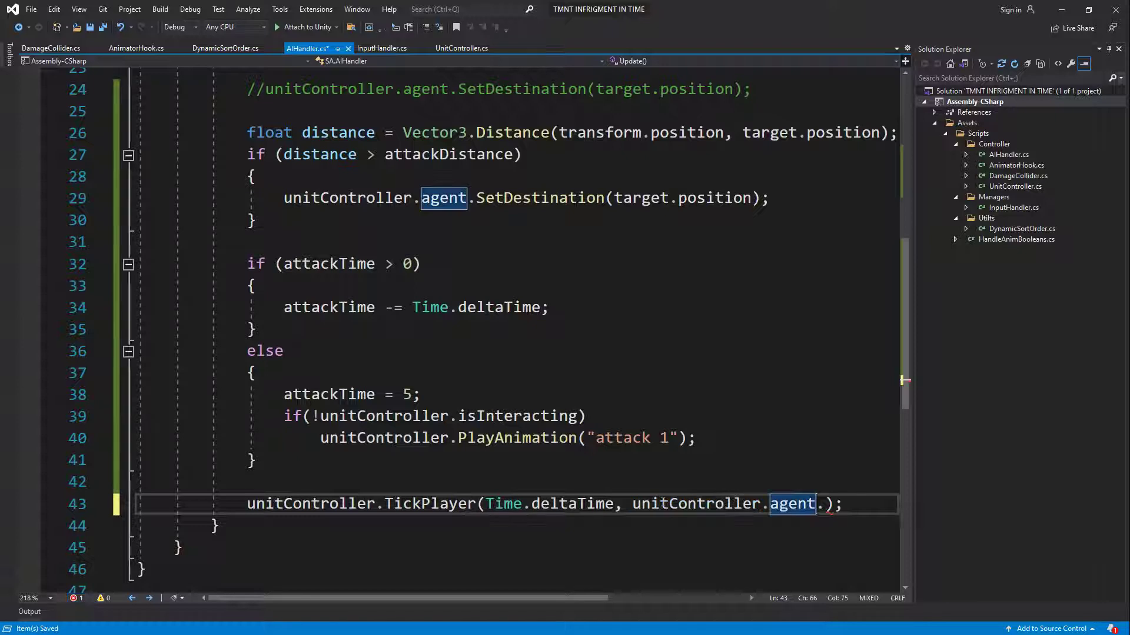
key(Delete)
text(.de)
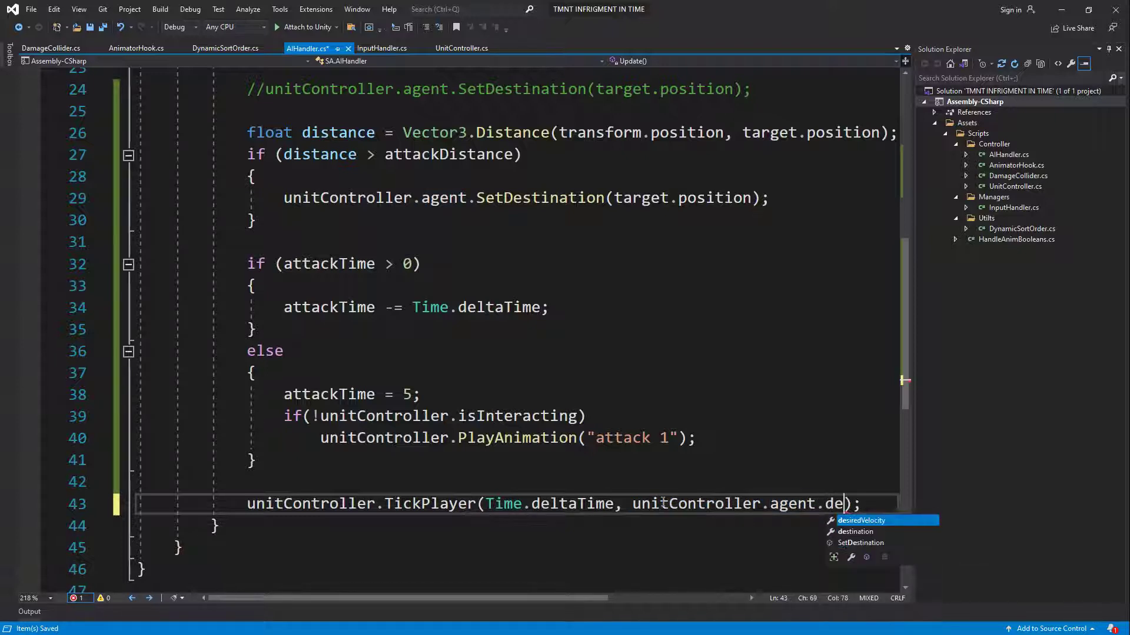
key(Tab)
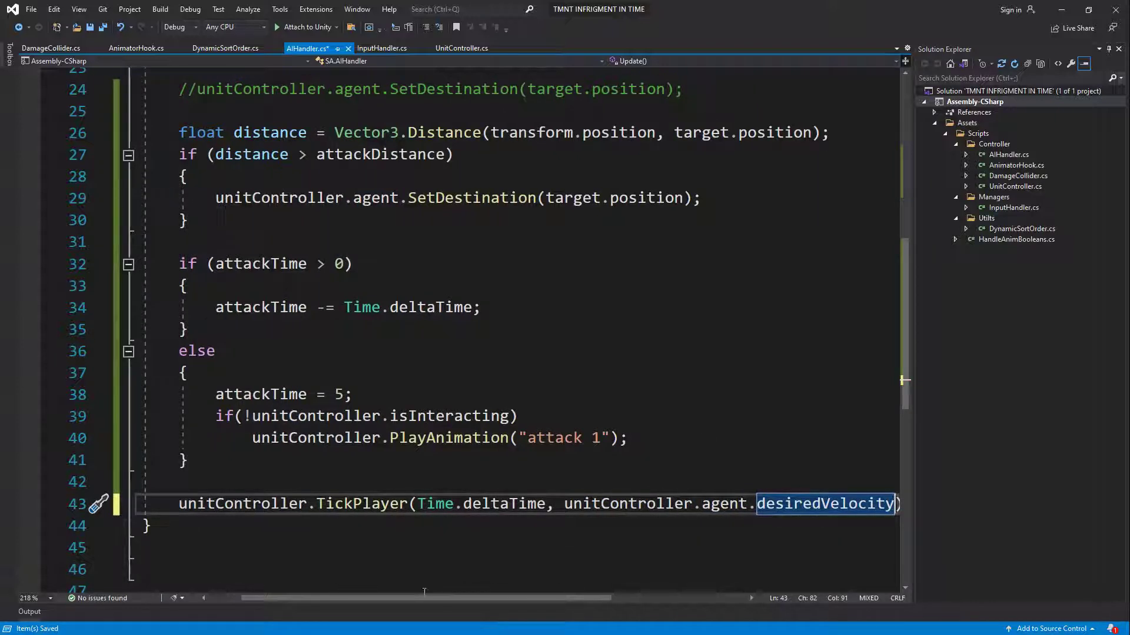
Add an else block after the chase block's closing brace.
scroll(459, 427, up, 1)
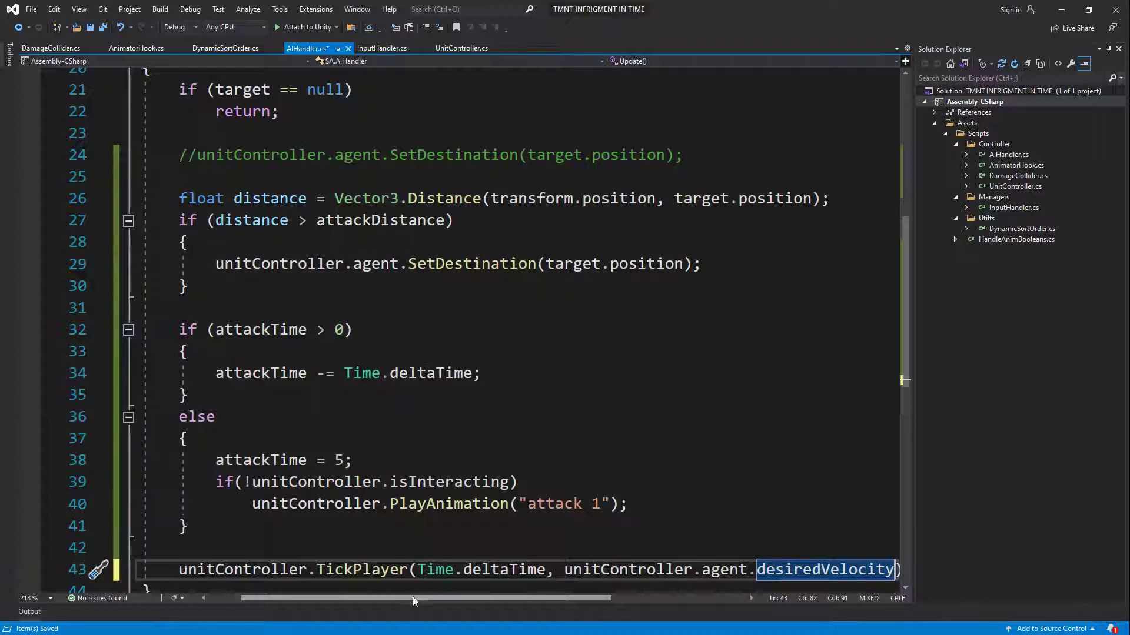
drag(412, 596, 380, 597)
scroll(584, 336, up, 1)
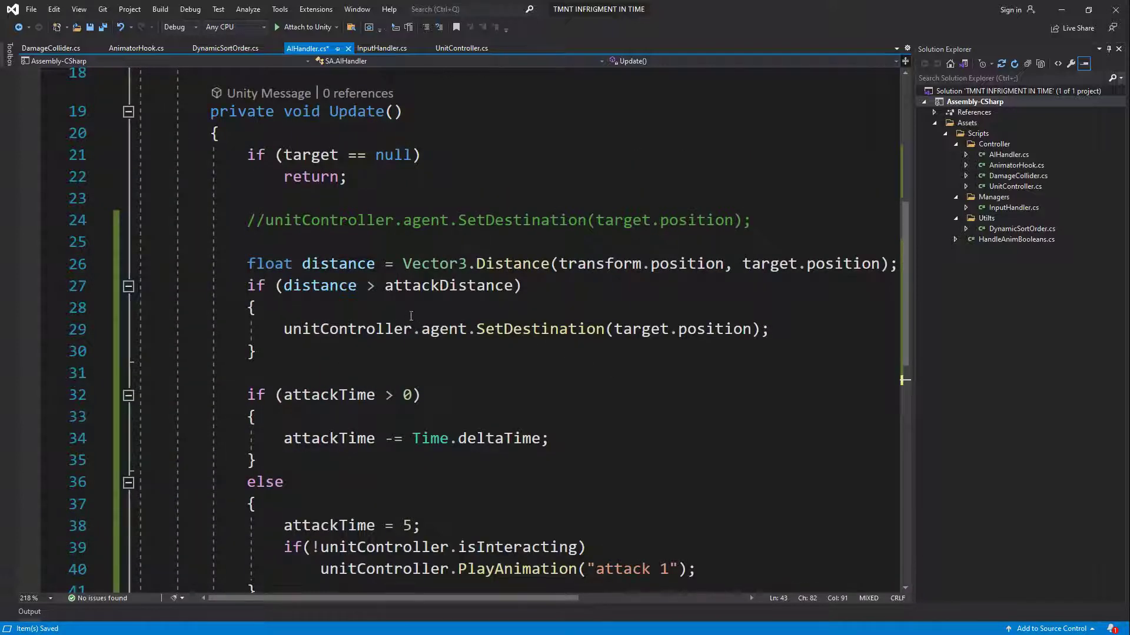
click(346, 349)
text(e)
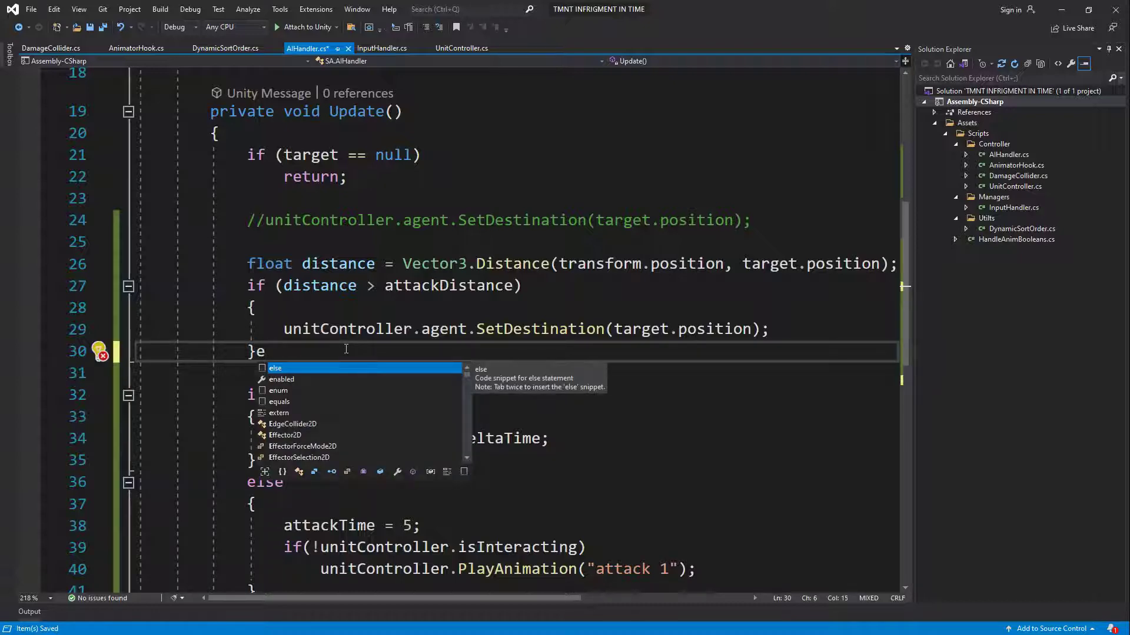
key(Tab)
text({)
key(Return)
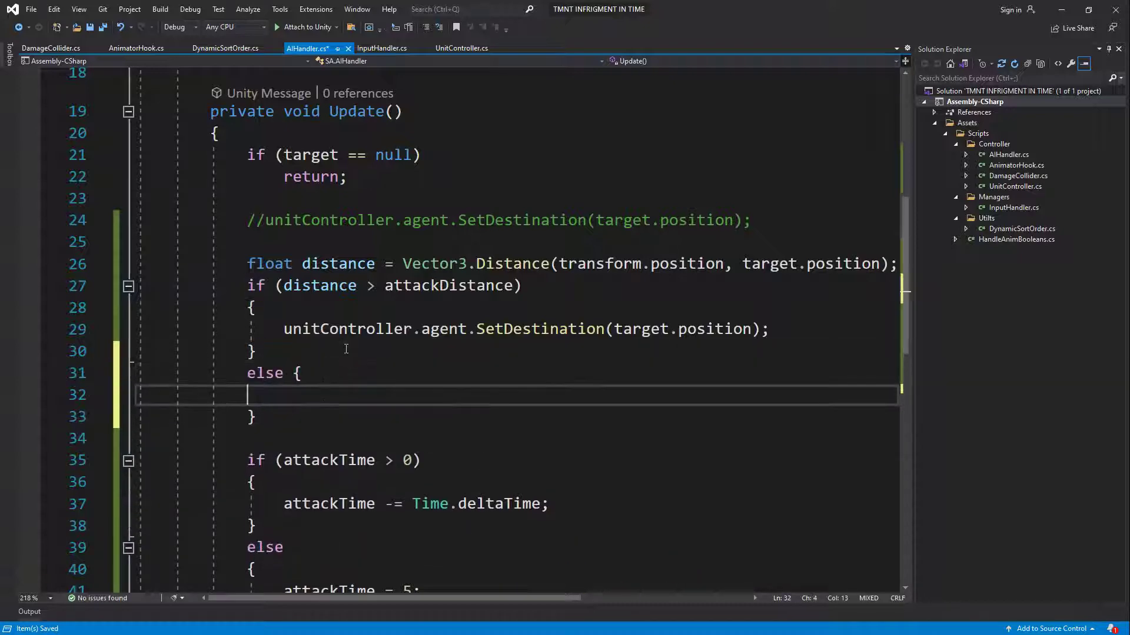
Move the TickPlayer line into the chase block, below SetDestination.
scroll(347, 352, down, 3)
scroll(347, 352, down, 1)
click(218, 437)
key(ctrl+x)
scroll(431, 253, up, 2)
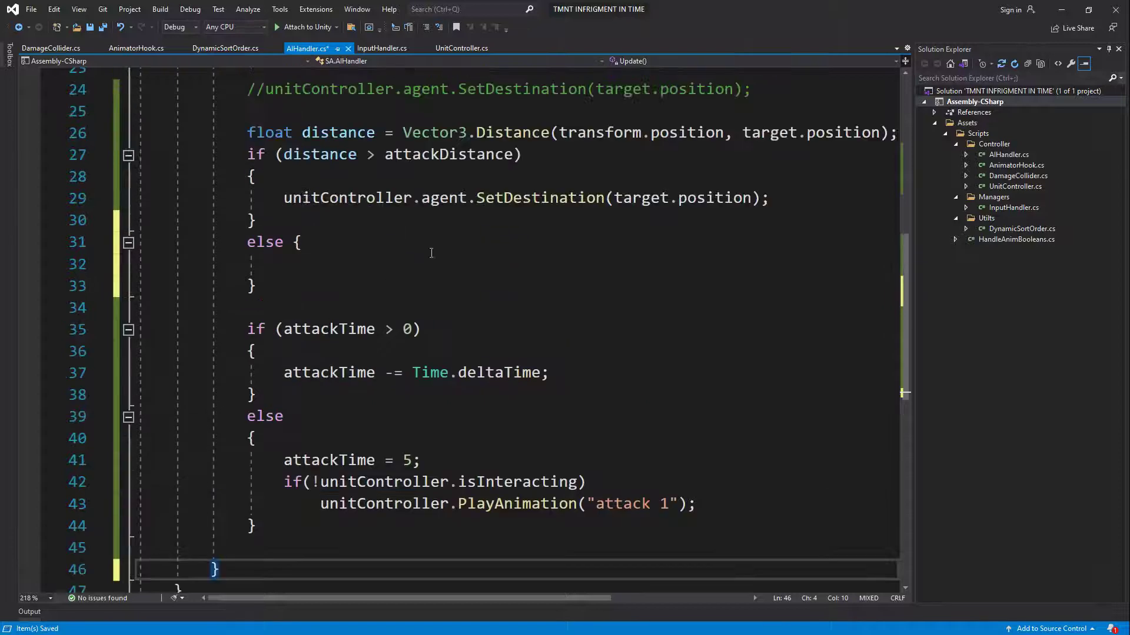
click(800, 193)
key(Return)
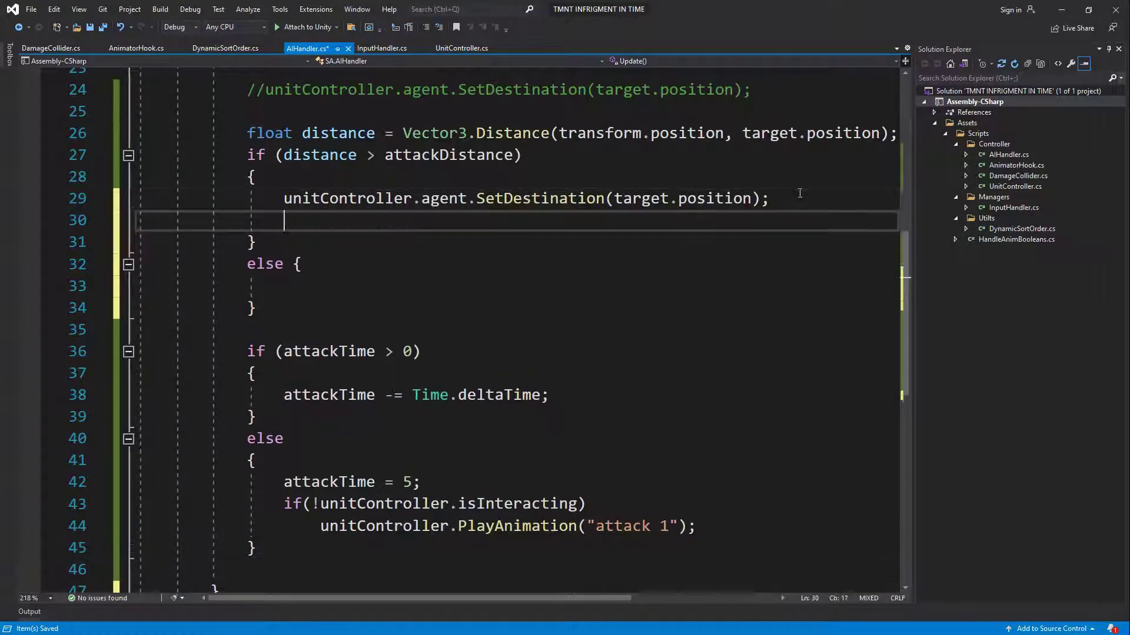
key(ctrl+v)
Move the attackTime if/else timer block into the else branch.
drag(253, 368, 321, 571)
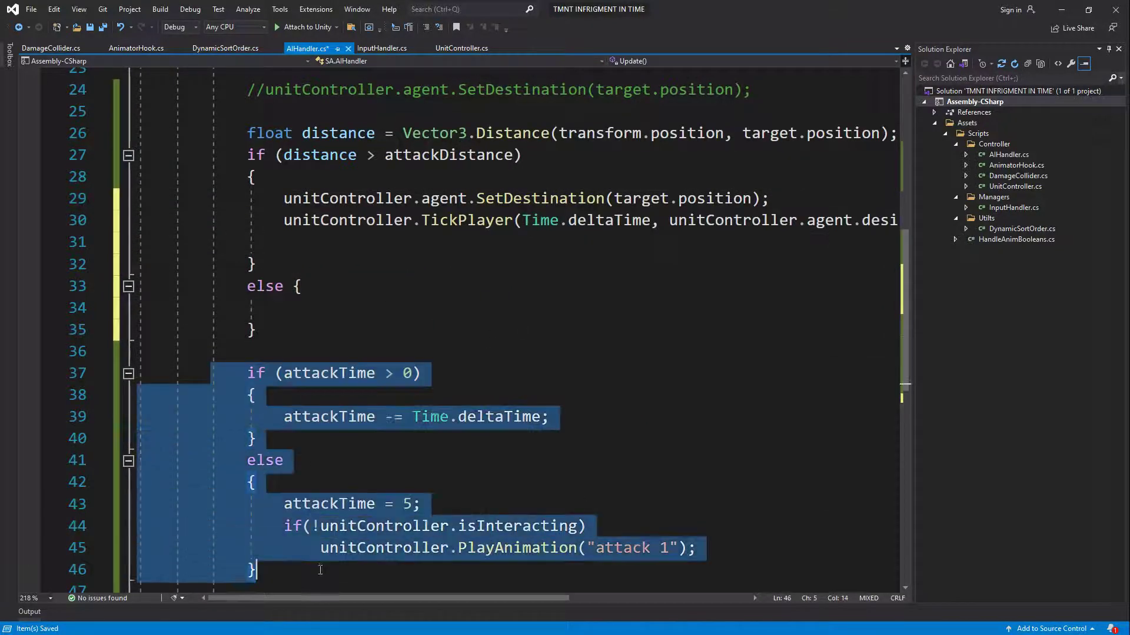
key(Delete)
click(315, 318)
key(ctrl+v)
scroll(295, 306, up, 3)
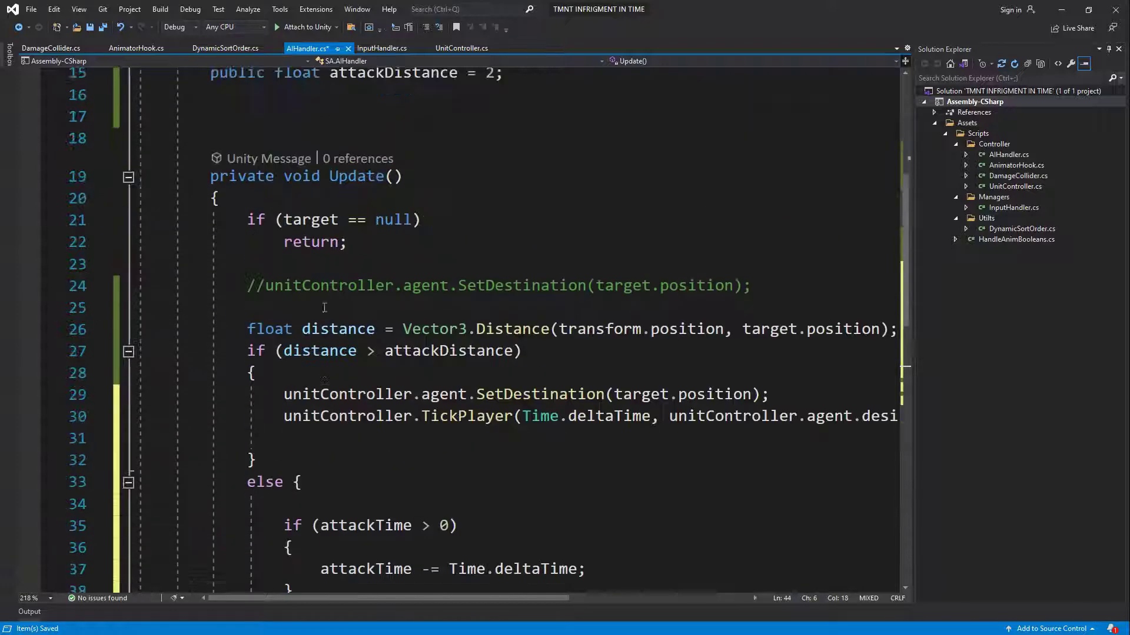
scroll(365, 288, up, 2)
Change the attackTime starting and reset values from 5 to 3.
scroll(436, 266, up, 1)
scroll(436, 266, up, 1)
scroll(423, 299, down, 1)
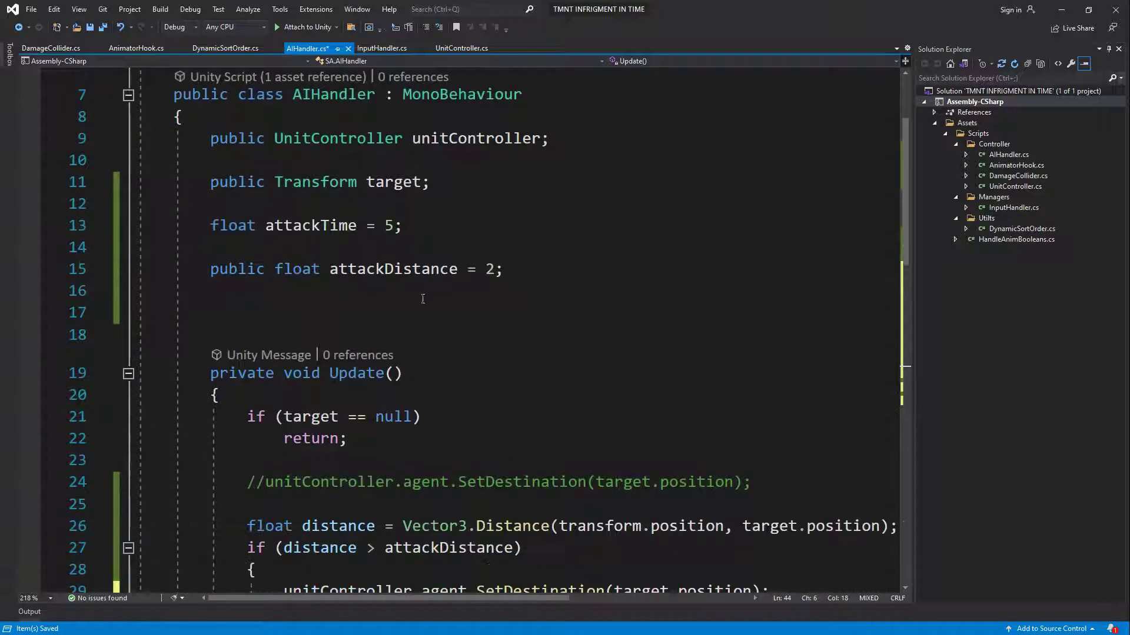
double_click(389, 226)
text(3)
scroll(412, 353, down, 5)
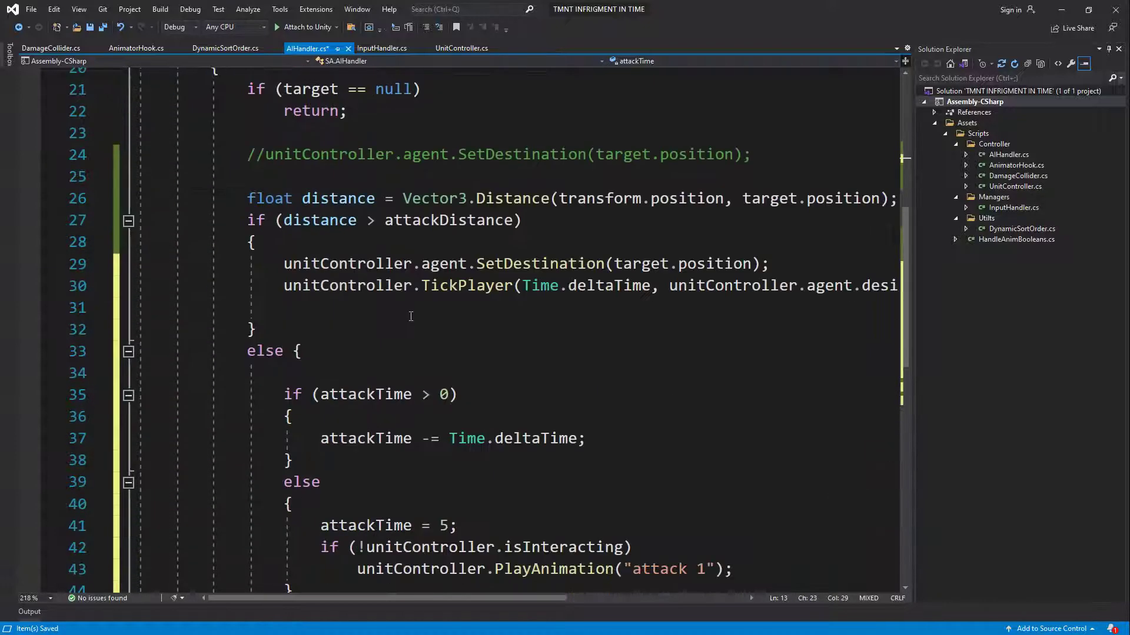
scroll(441, 460, down, 1)
double_click(441, 459)
text(3)
click(486, 430)
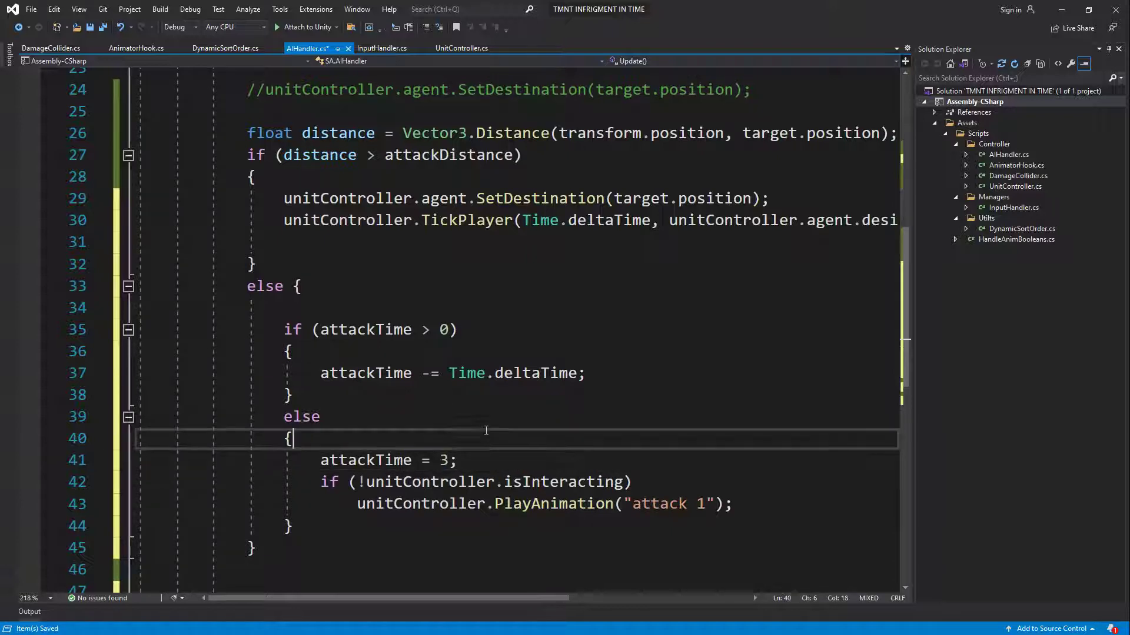
scroll(476, 422, up, 2)
Remove the chase branch's empty line and paste a TickPlayer copy after the attack timer block.
click(315, 374)
key(ctrl+x)
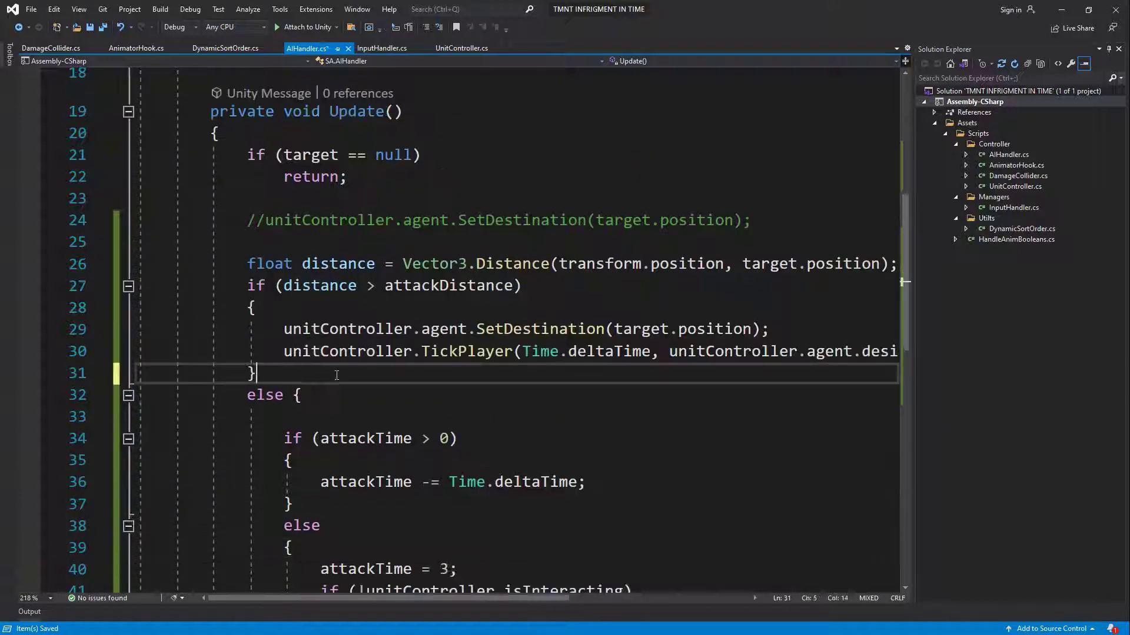
click(440, 361)
ctrl+scroll(440, 360, down, 1)
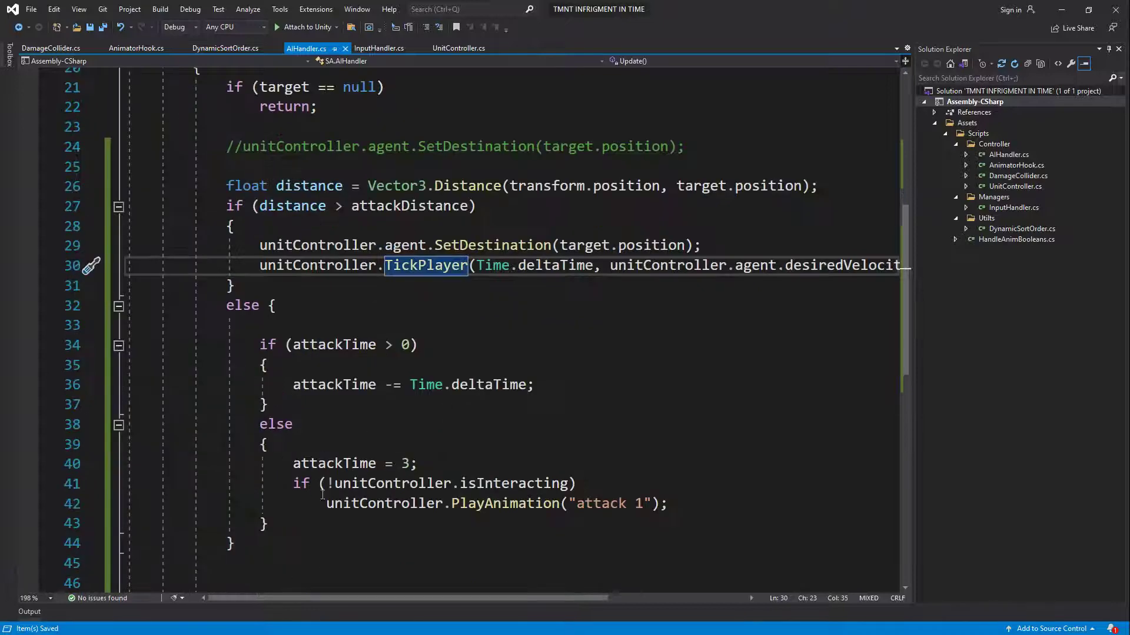
click(405, 504)
click(711, 523)
key(Return)
key(Return)
key(ctrl+v)
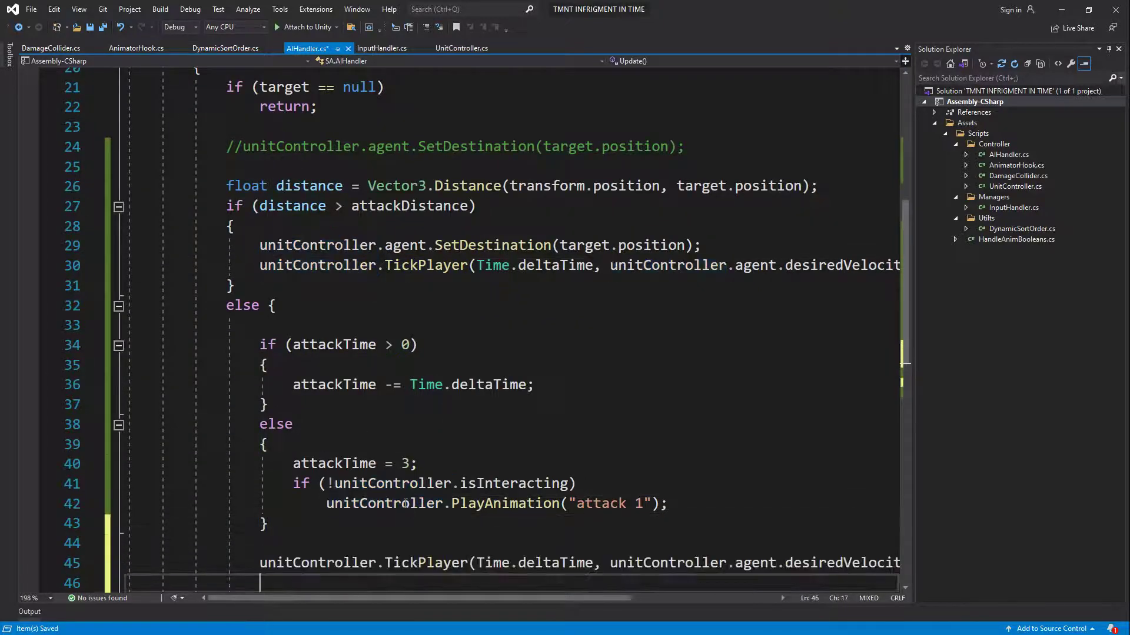
scroll(711, 479, down, 2)
drag(603, 445, 894, 441)
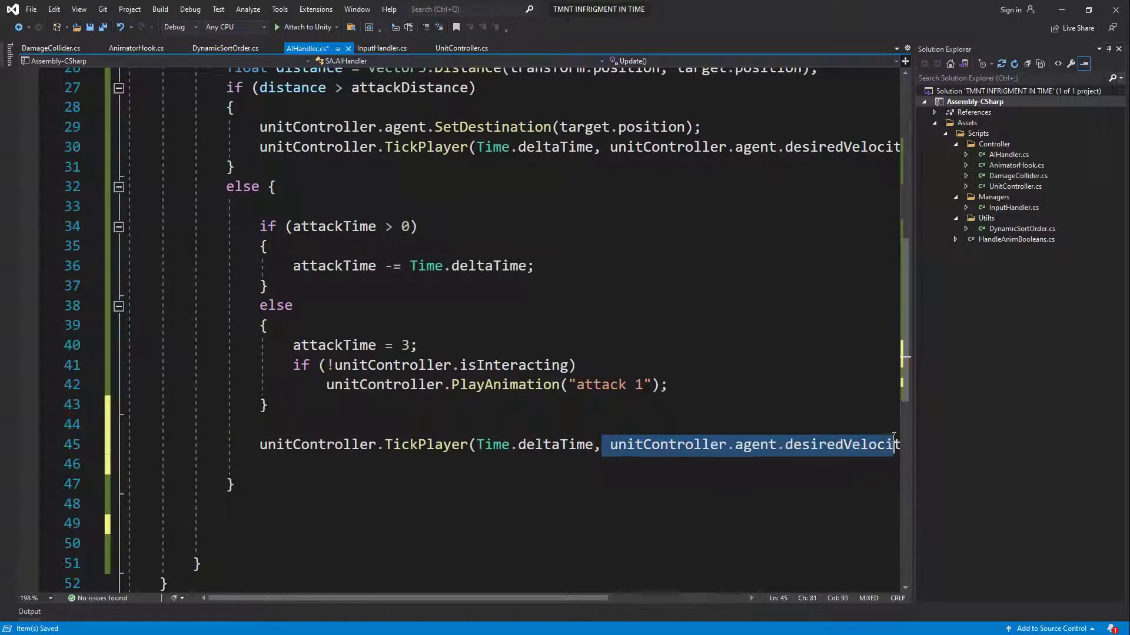
Delete the original TickPlayer call and move the new one below the else branch.
click(414, 450)
scroll(392, 447, up, 2)
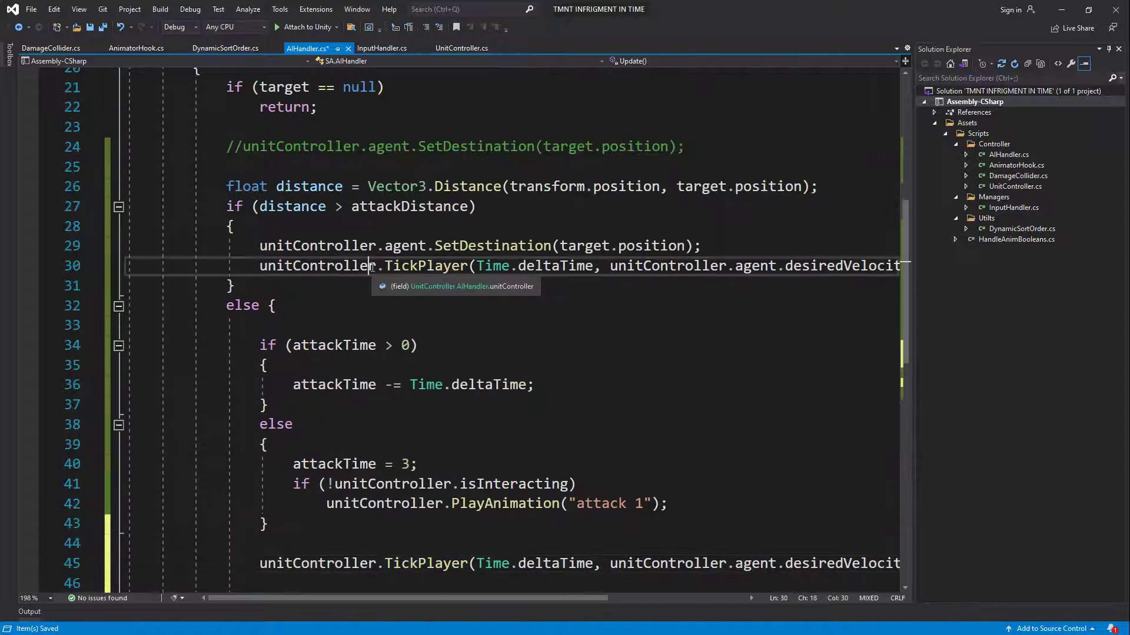
click(379, 265)
key(ctrl+x)
drag(259, 543, 429, 568)
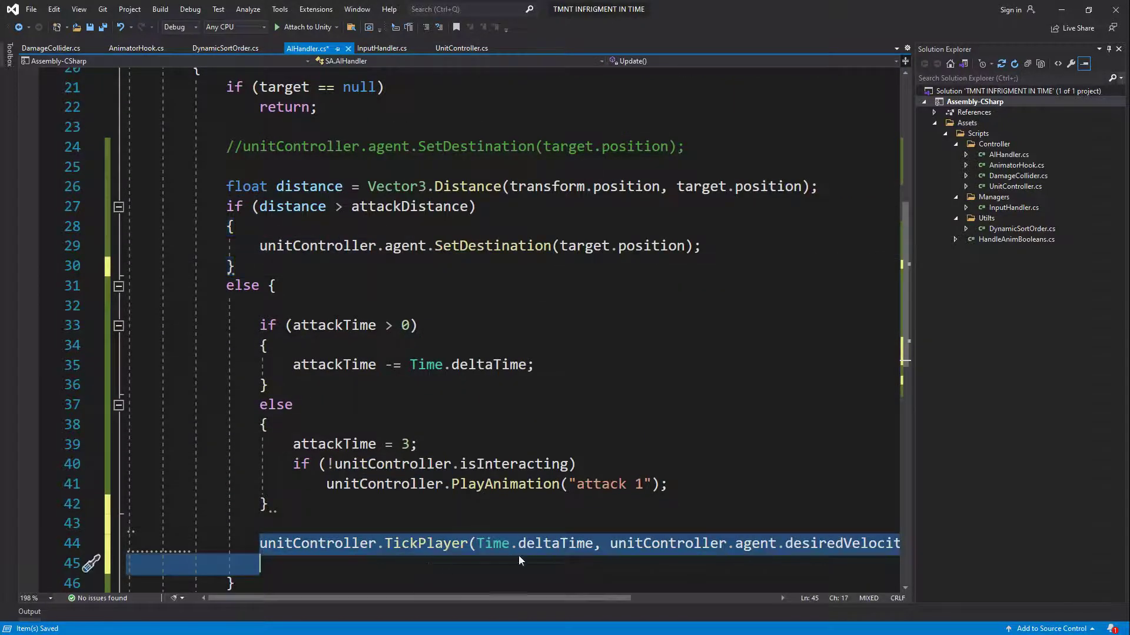
key(ctrl+x)
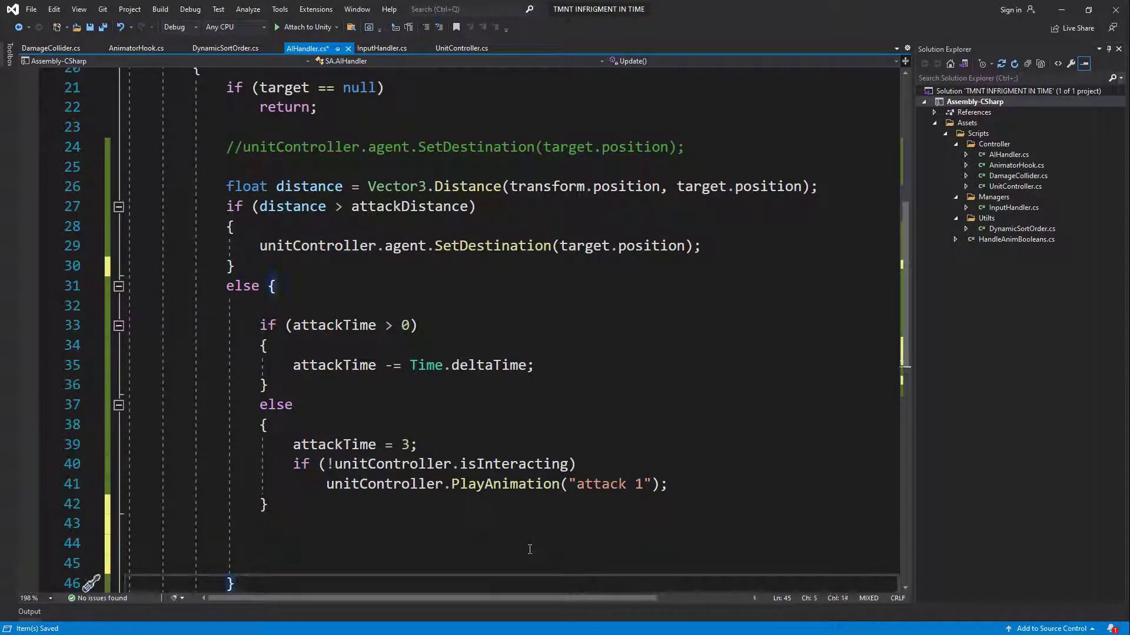
key(Down)
key(Down)
key(Down)
key(ctrl+v)
key(Up)
key(Up)
key(Up)
Remove leftover blank lines around the TickPlayer call and save AIHandler.cs.
key(Up)
key(Up)
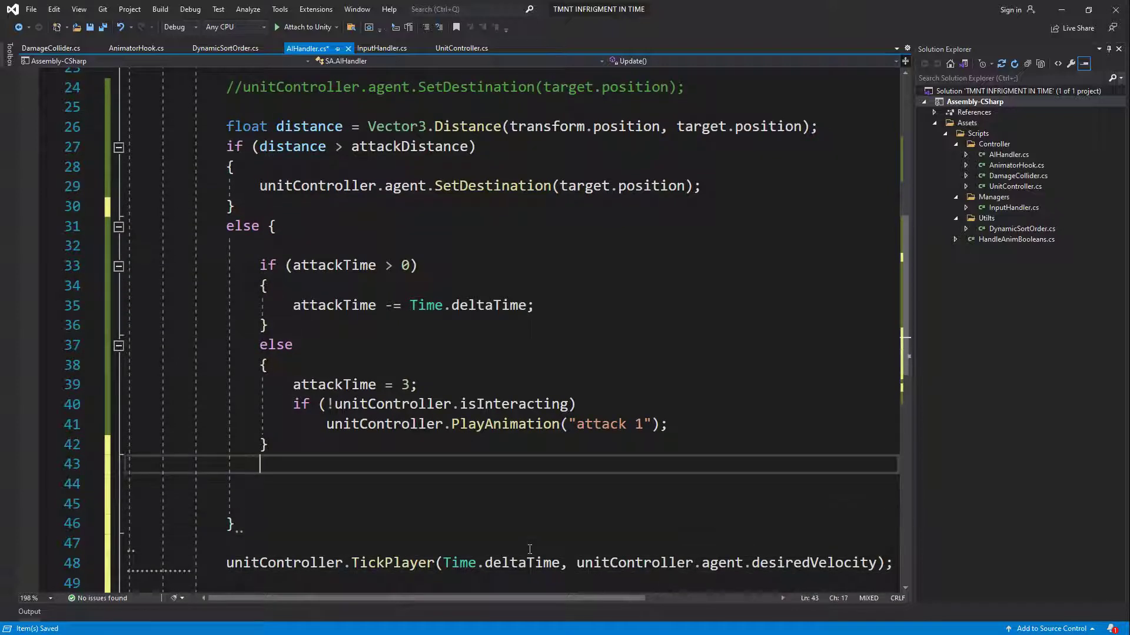
key(ctrl+shift+l)
key(ctrl+shift+l)
key(ctrl+shift+l)
key(Up)
key(Up)
key(Up)
key(Up)
key(ctrl+s)
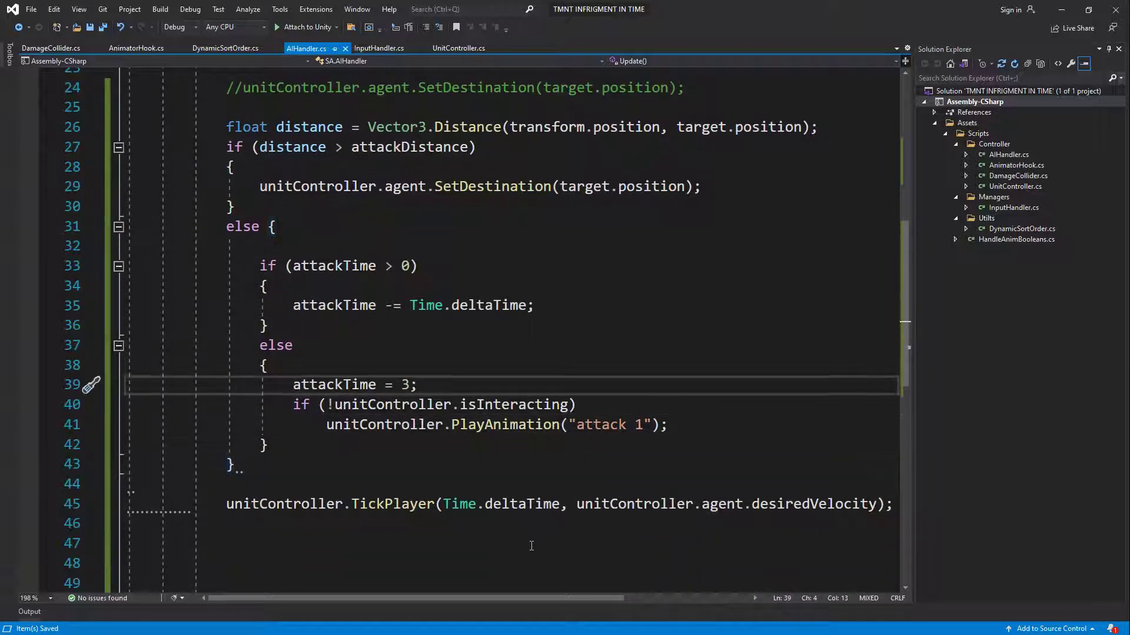
key(Down)
key(Down)
key(Down)
key(ctrl+shift+l)
key(ctrl+shift+l)
key(ctrl+shift+l)
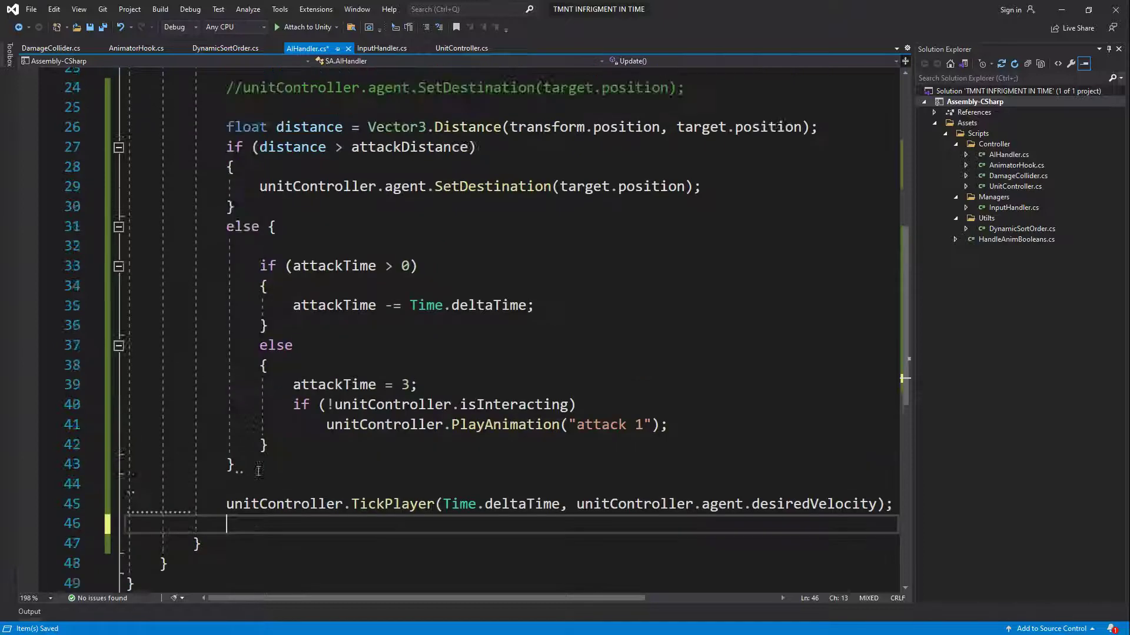
key(ctrl+s)
scroll(280, 424, up, 3)
click(501, 389)
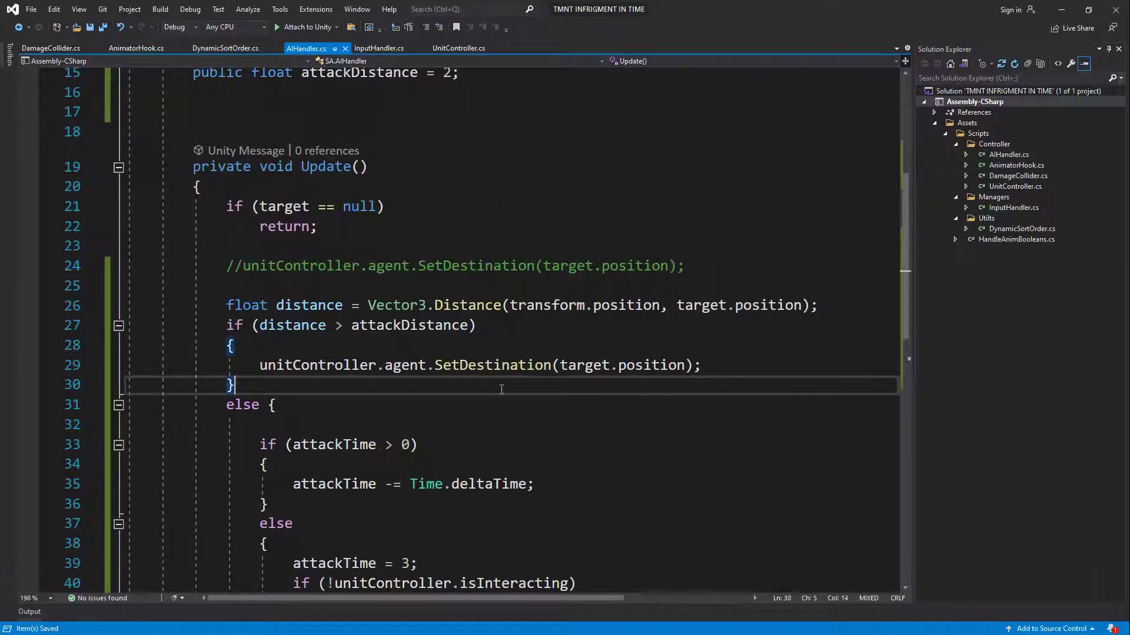
click(682, 293)
Select Unit Controller - Enemy and drag its Position X further to the right.
key(alt+Tab)
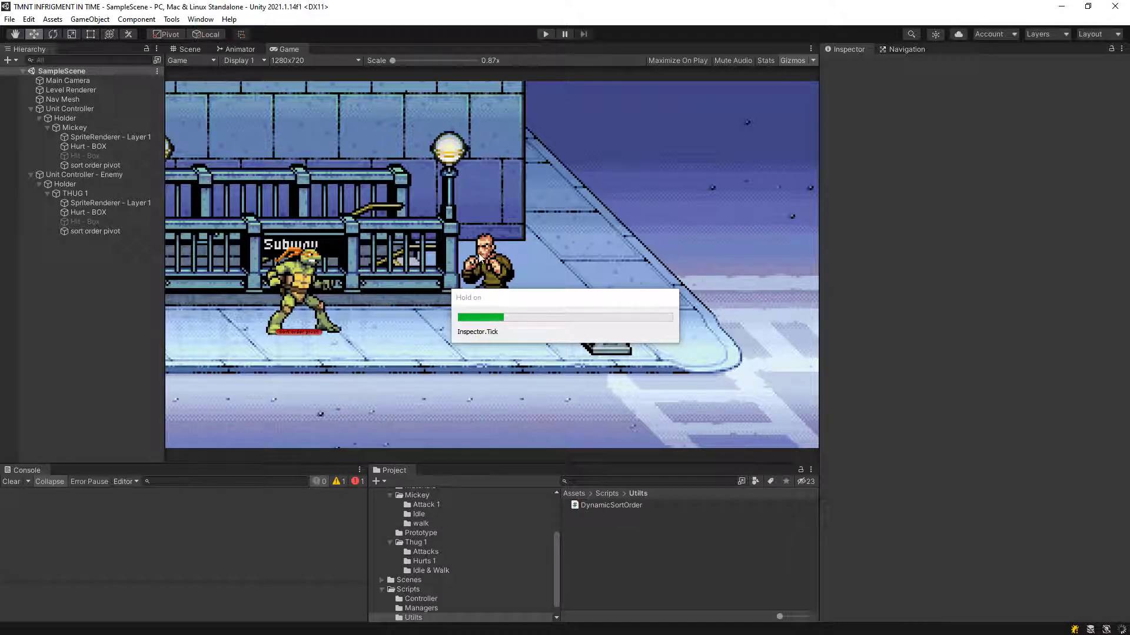
click(79, 174)
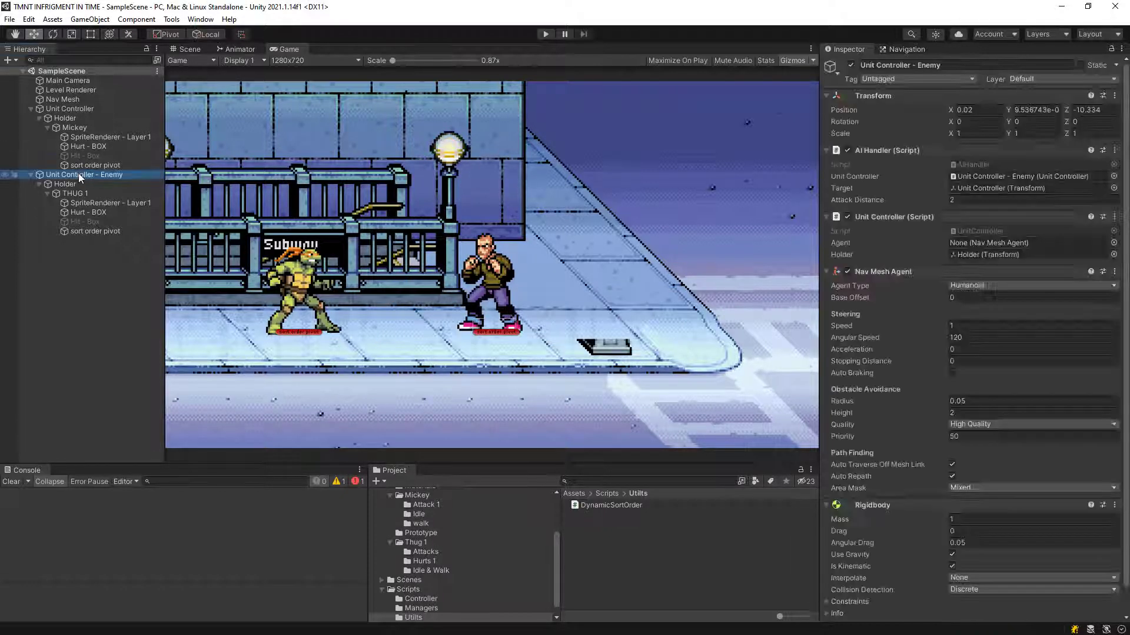
click(958, 109)
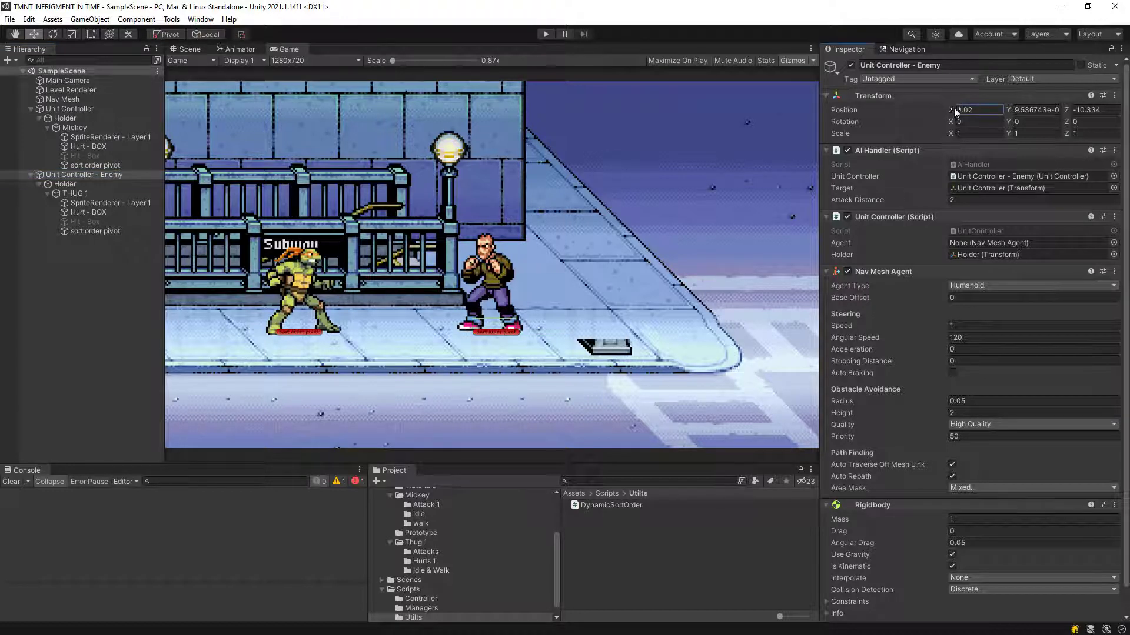
drag(955, 110, 976, 112)
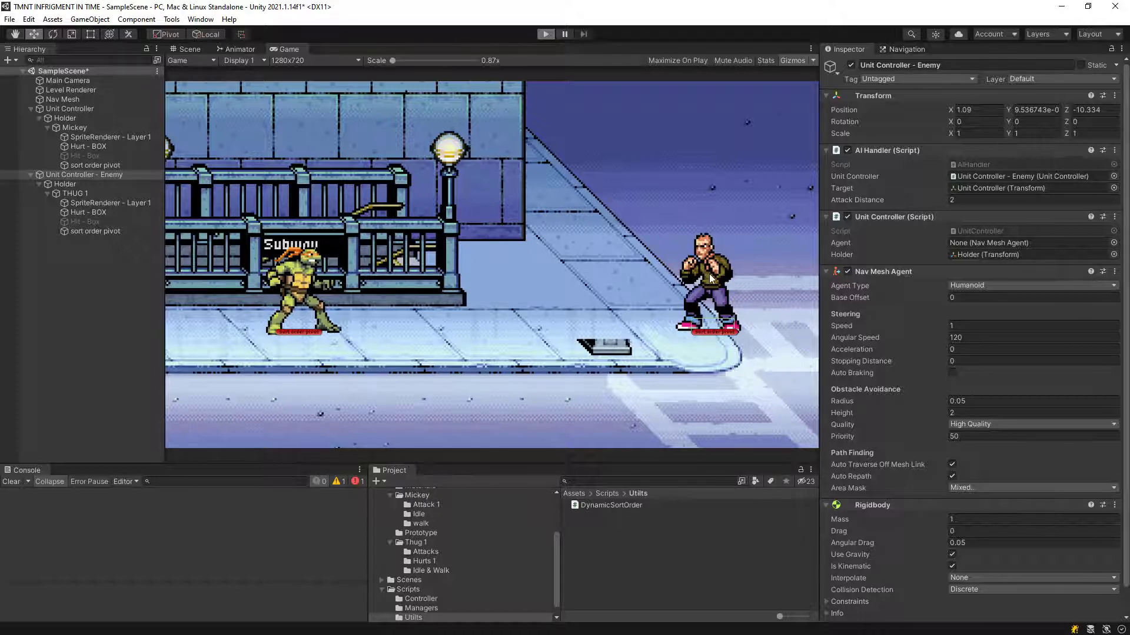
Play-test to watch the thug walk over and punch Mickey, then stop Play.
key(ctrl+p)
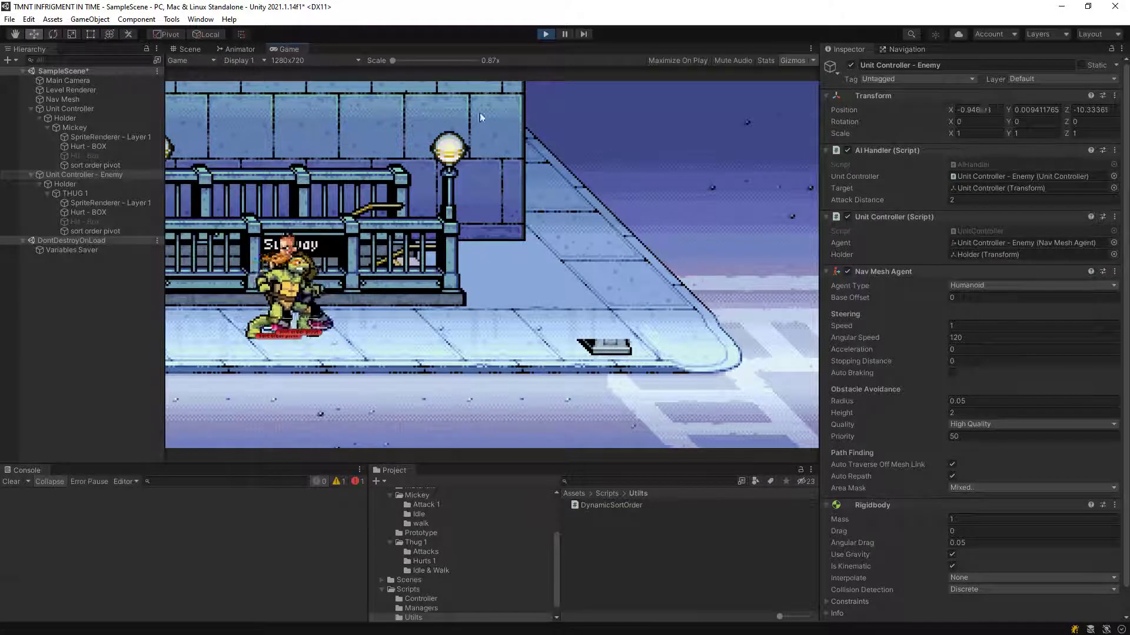
click(545, 34)
click(87, 372)
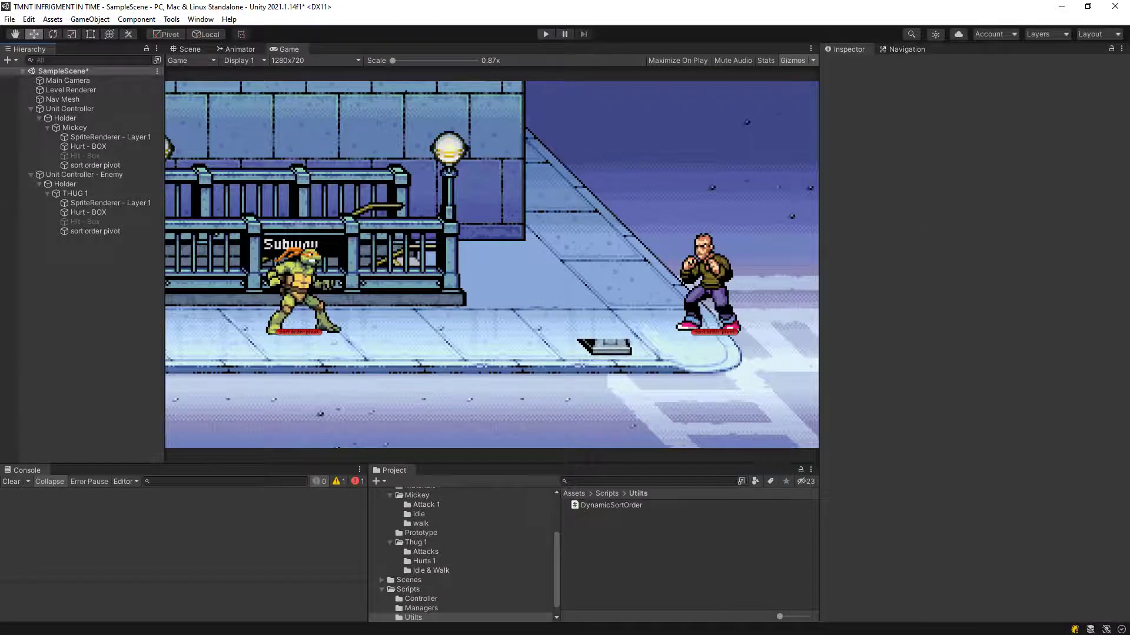
key(alt+Tab)
Add agent.isStopped = true; inside the else (attack) branch of AIHandler's Update.
scroll(350, 370, down, 4)
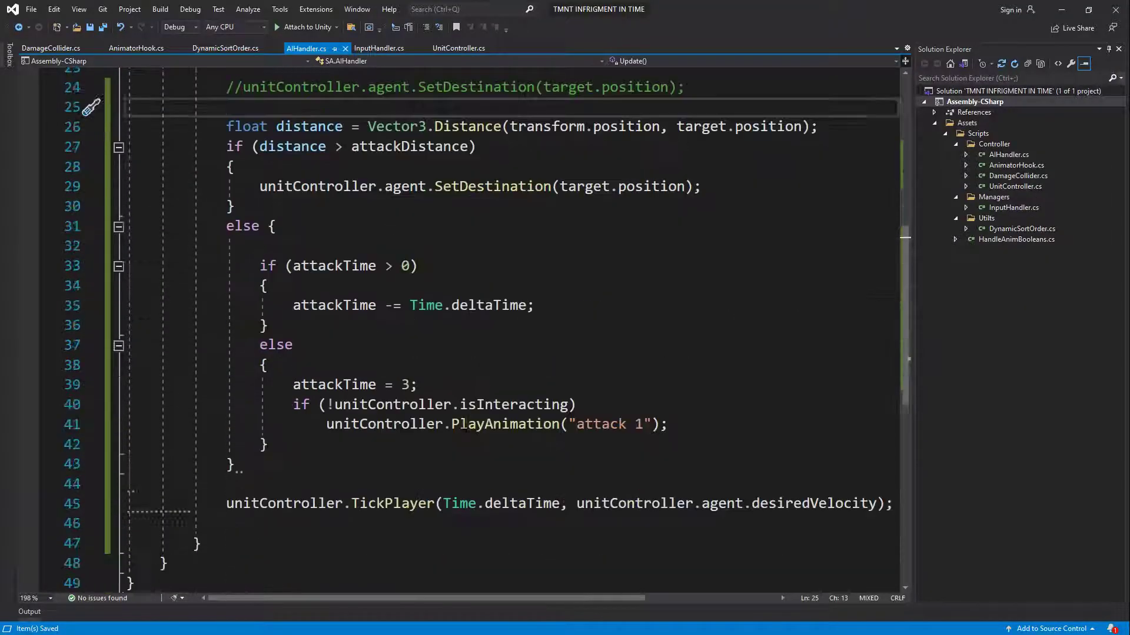
scroll(678, 464, up, 1)
scroll(605, 403, up, 2)
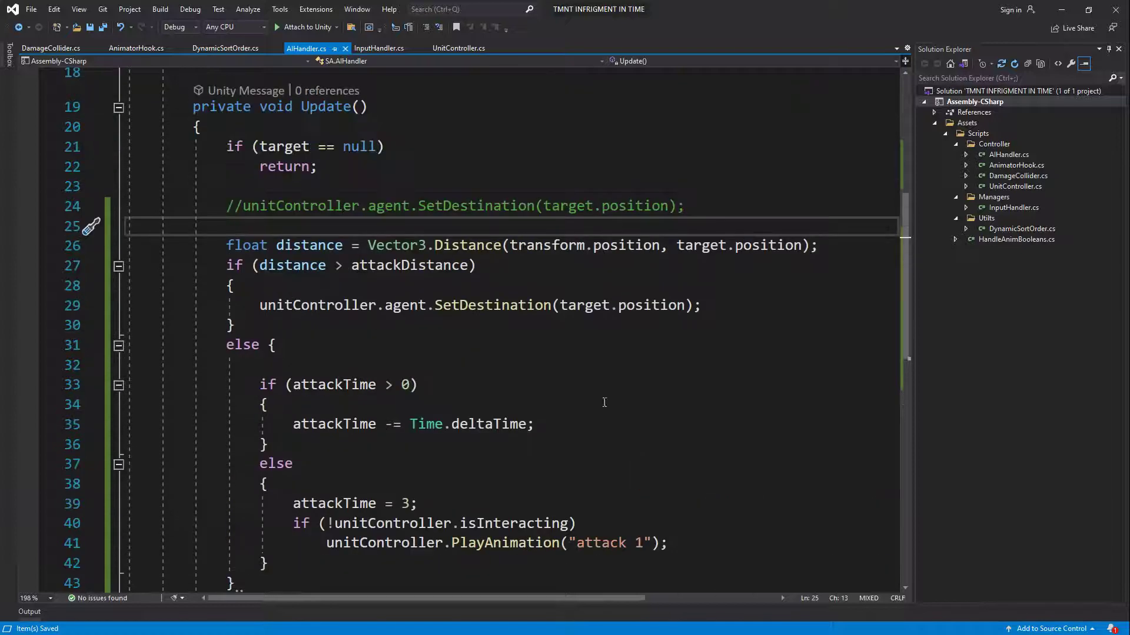
click(338, 354)
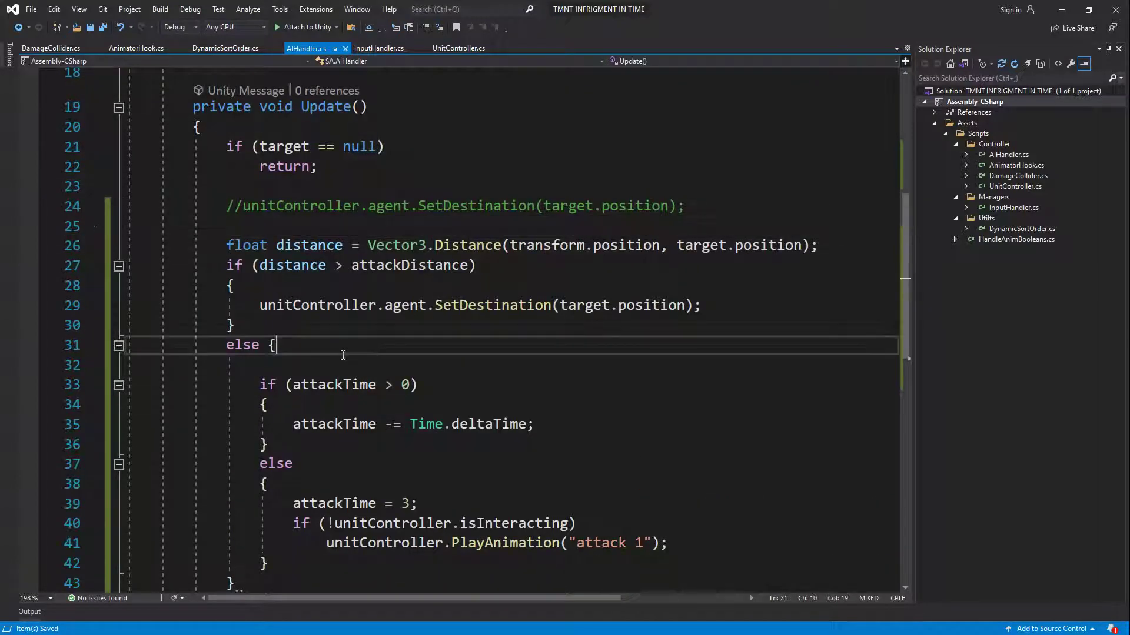
key(Return)
key(Return)
text(age)
key(BackSpace)
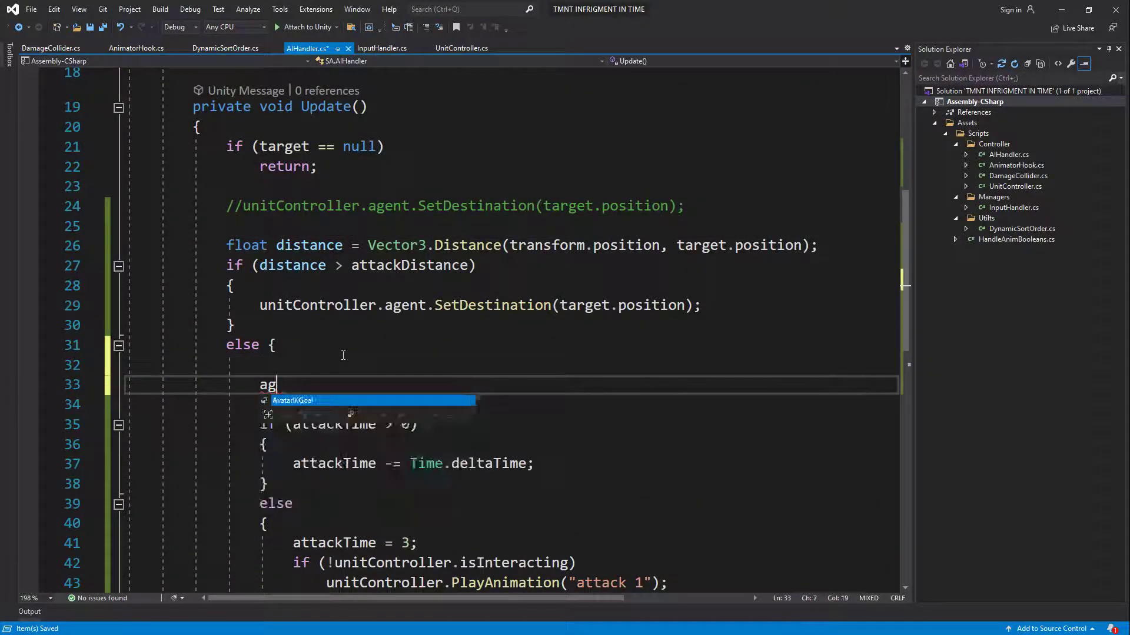
key(BackSpace)
text(unu)
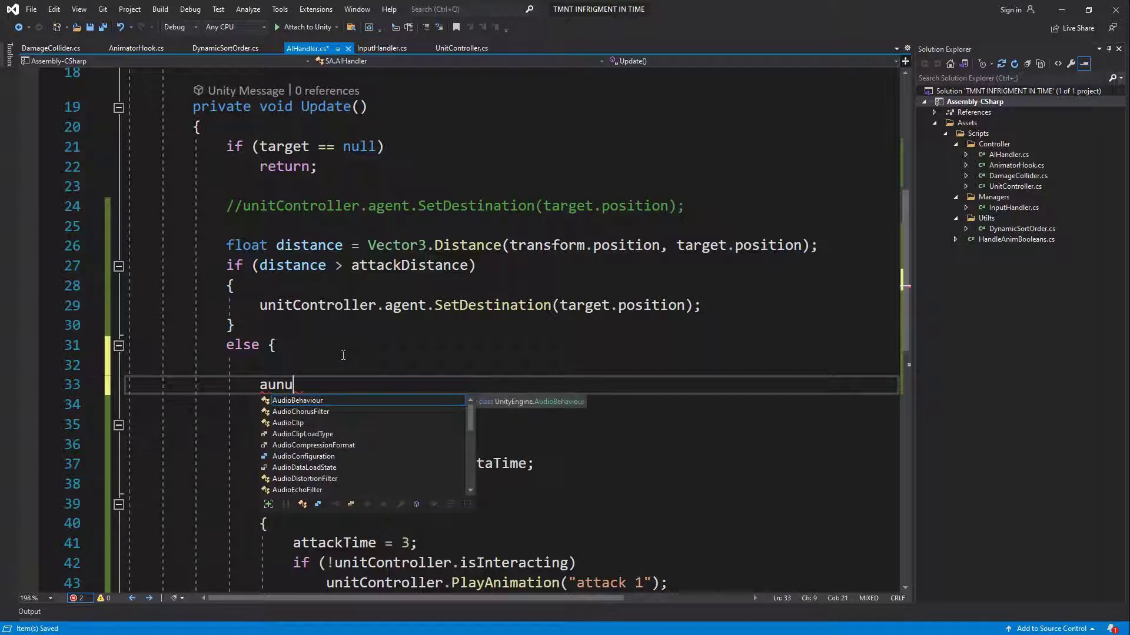
key(BackSpace)
key(BackSpace)
key(BackSpace)
text(uni)
text(.)
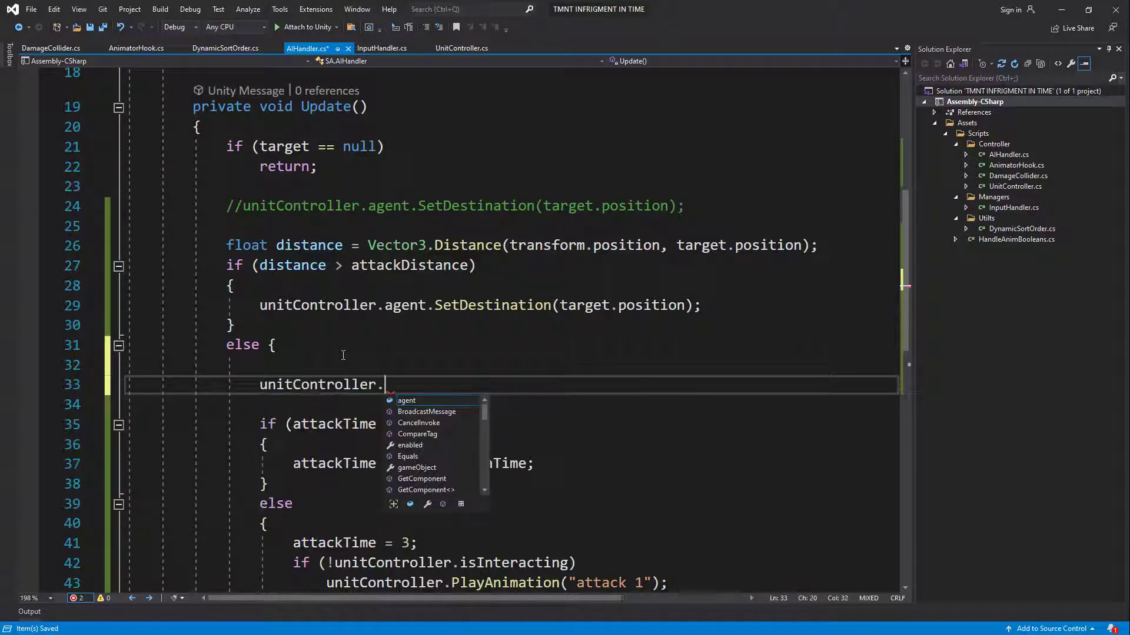
text(.is)
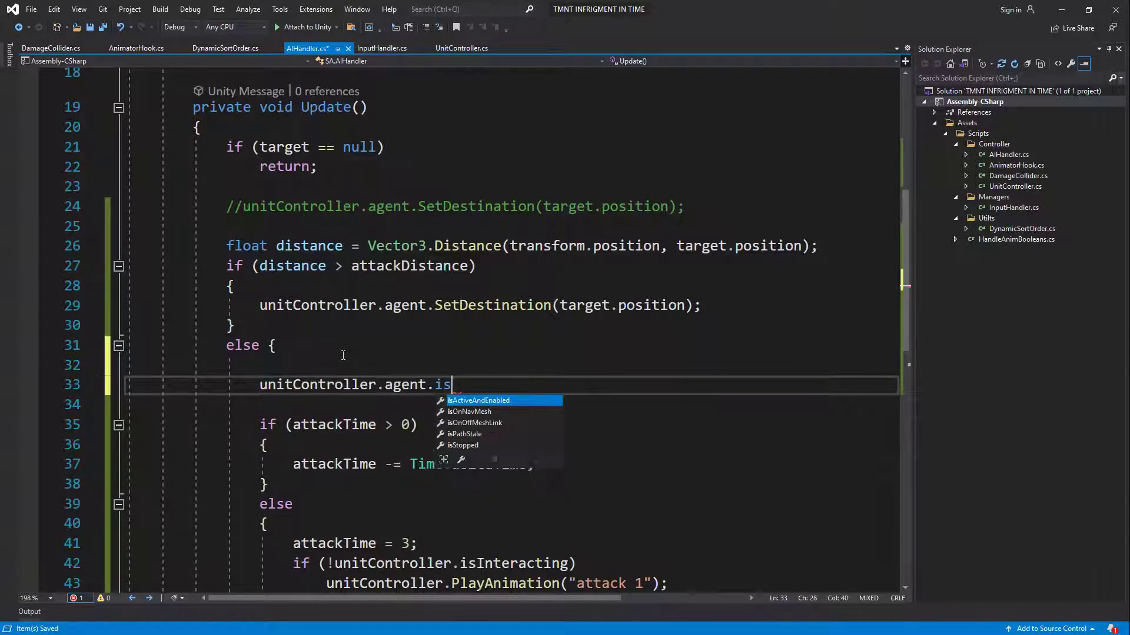
key(Down)
key(Down)
key(Down)
key(Down)
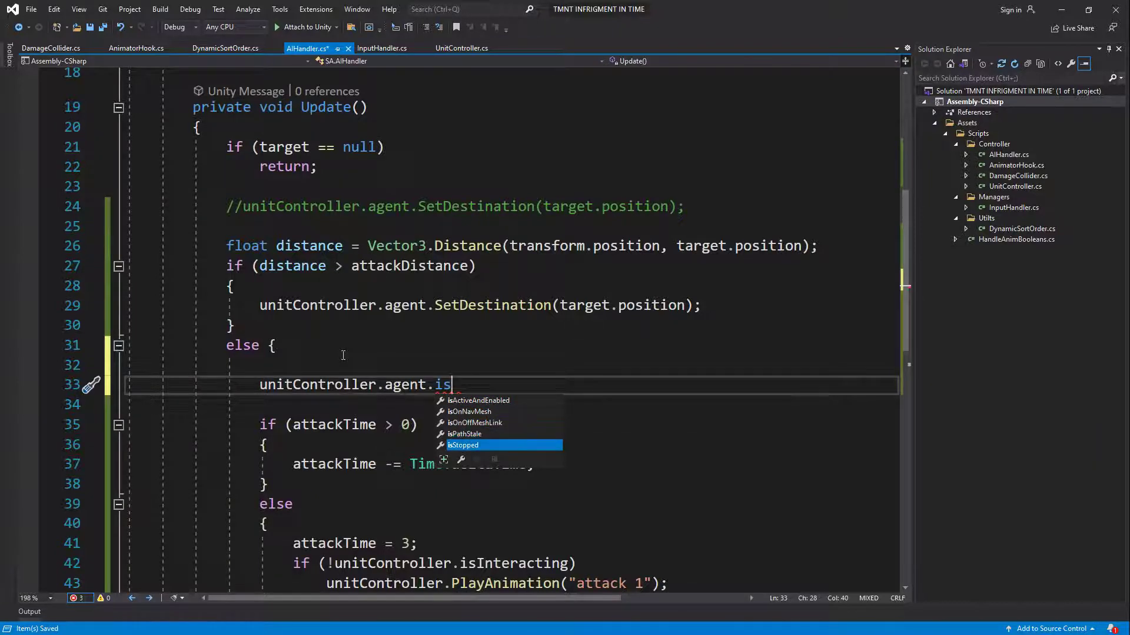
text(Stopped = tru)
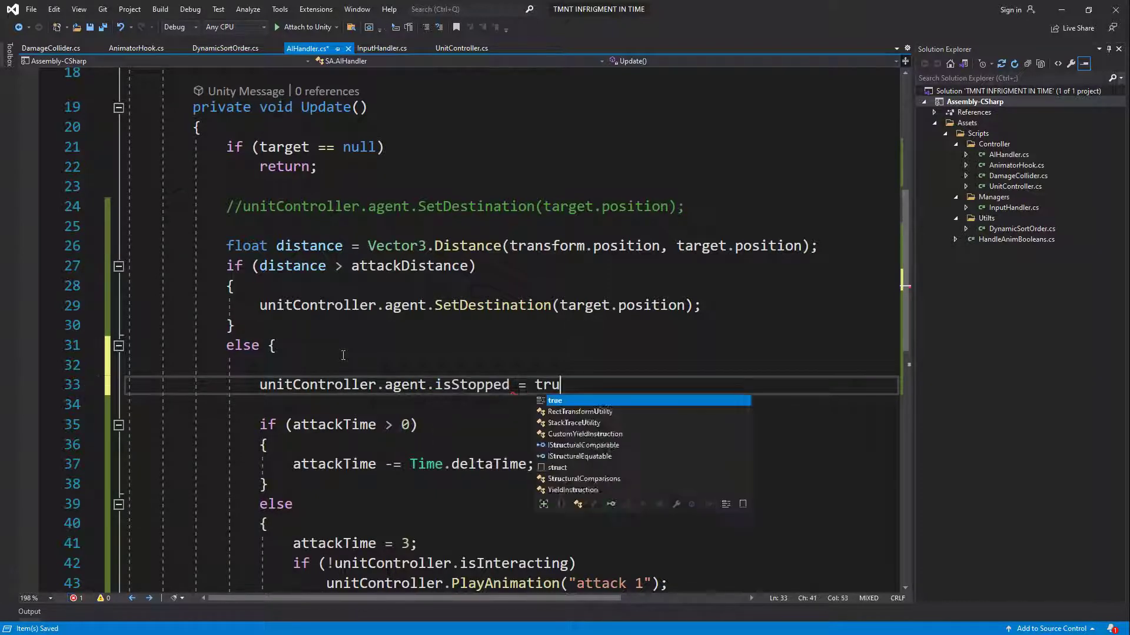
text(e;)
Add agent.isStopped = false; just above SetDestination in the chase branch.
key(Up)
key(Up)
key(Up)
key(Up)
key(Up)
key(Return)
text(unitController.agent.isStopped = true;)
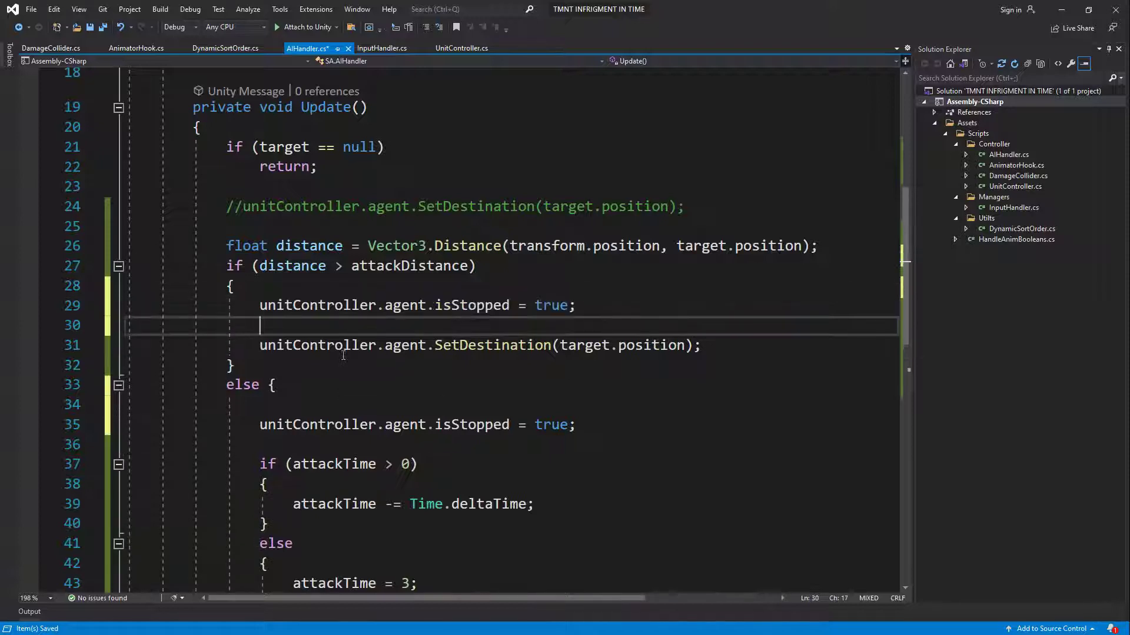
double_click(538, 305)
text(fa)
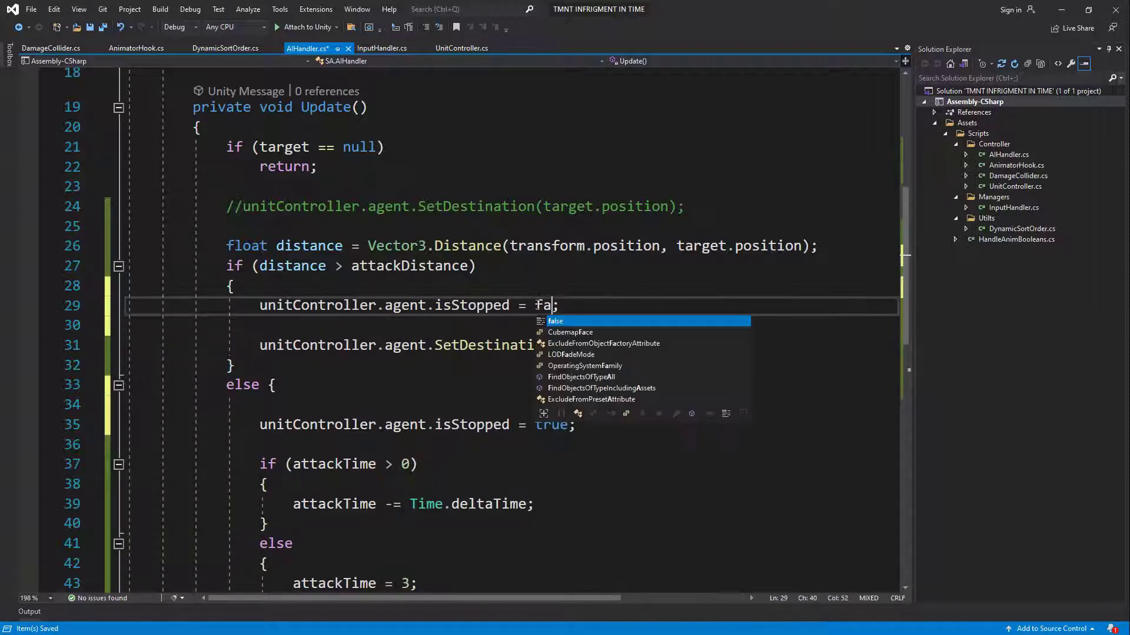
key(Tab)
key(Down)
key(Delete)
Log the distance every frame with Debug.Log(distance); after the distance calculation line.
scroll(479, 346, down, 1)
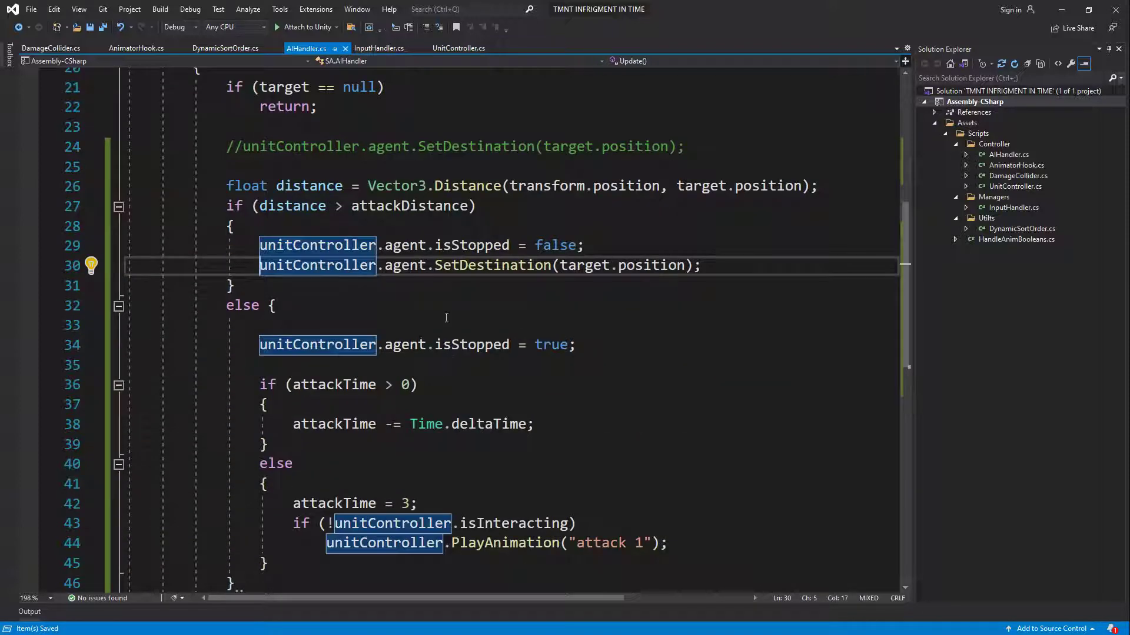
scroll(447, 318, up, 2)
click(841, 307)
key(Return)
key(Return)
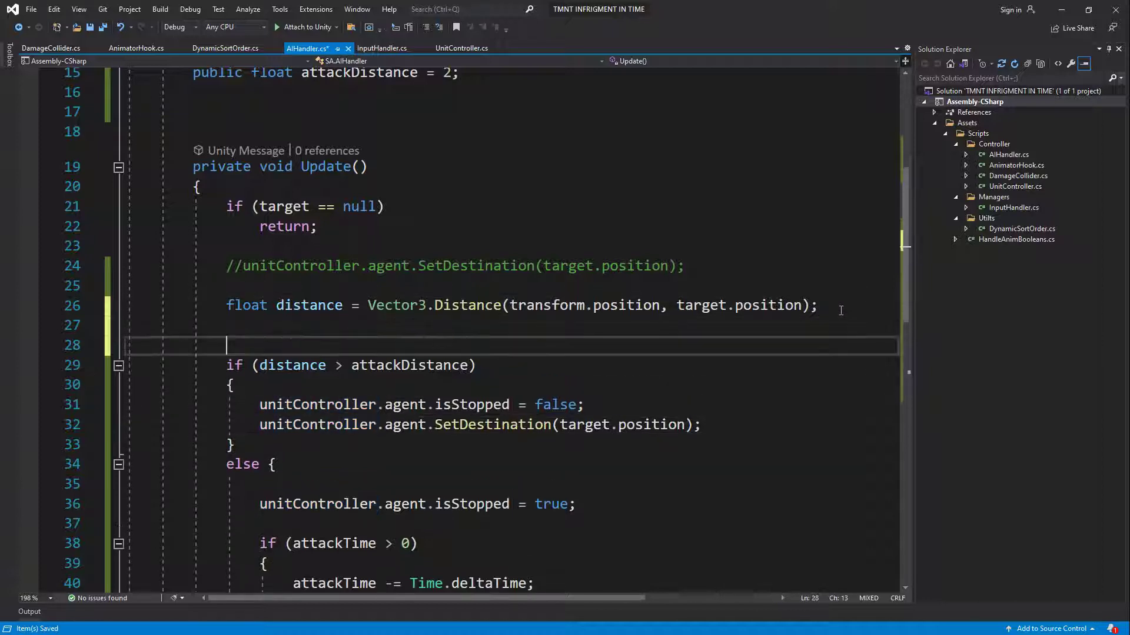
text(Dwb)
key(ctrl+z)
key(ctrl+z)
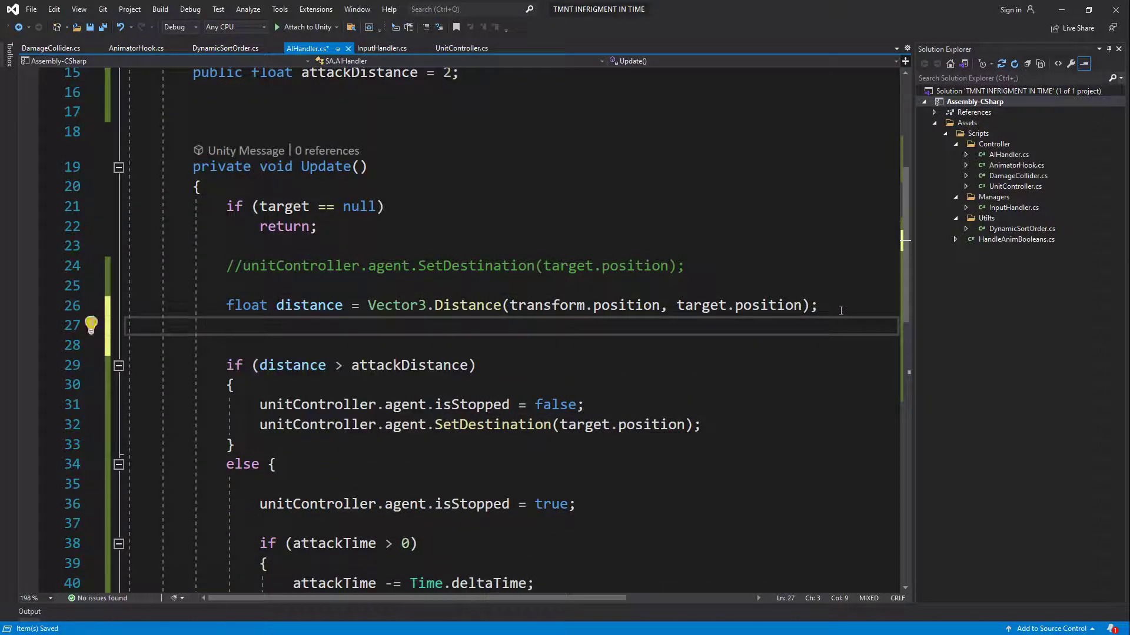
text(eb)
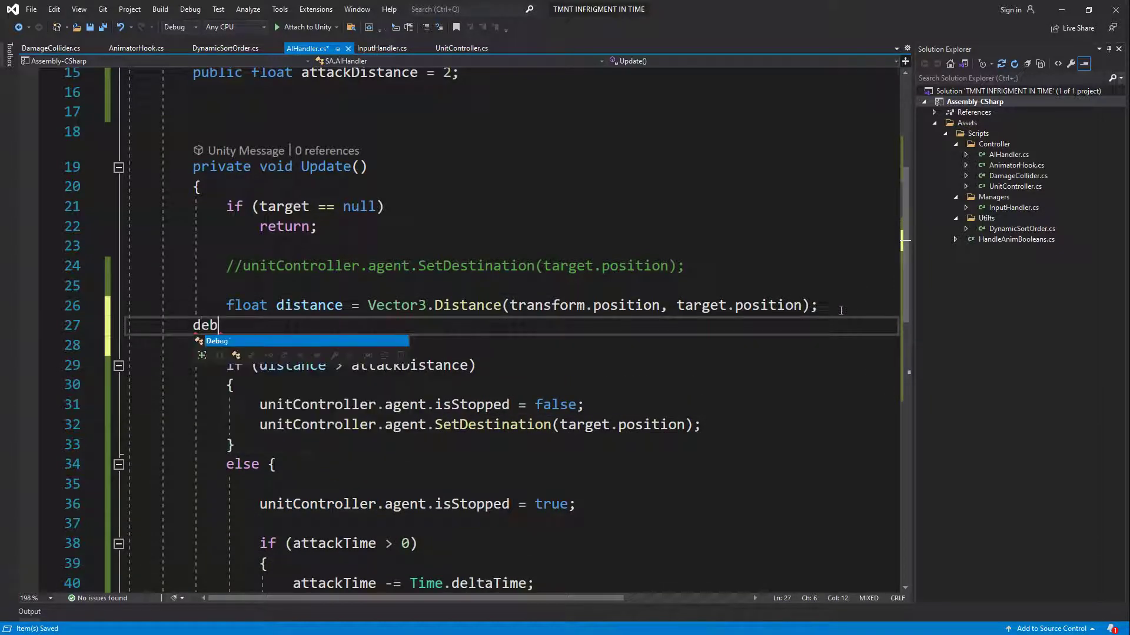
text(Debug.Log(di)
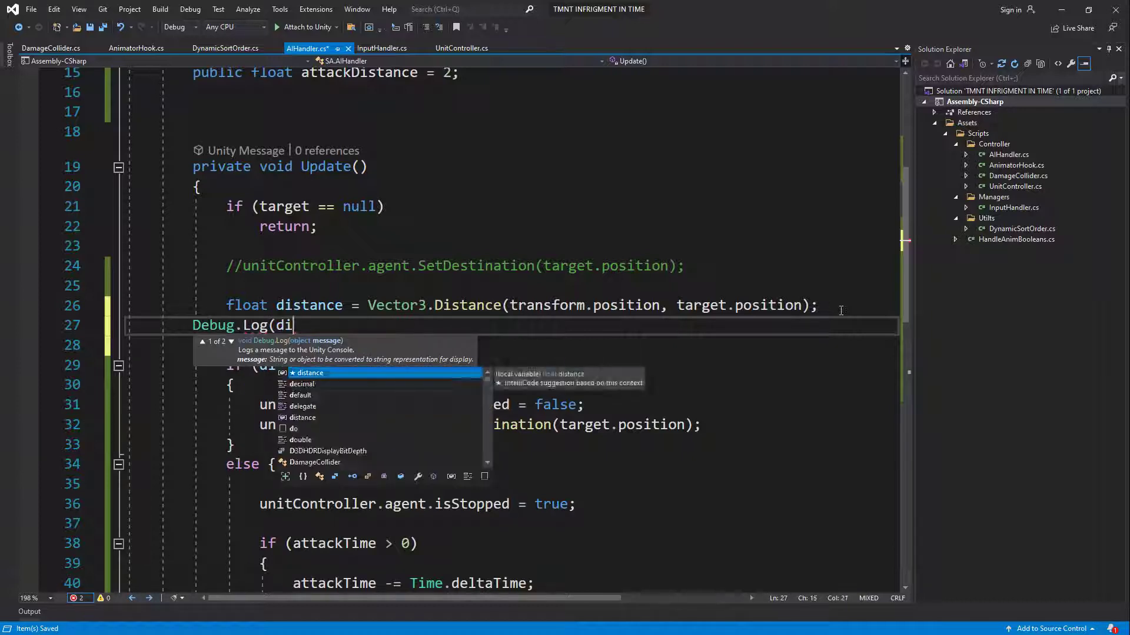
text(stance);)
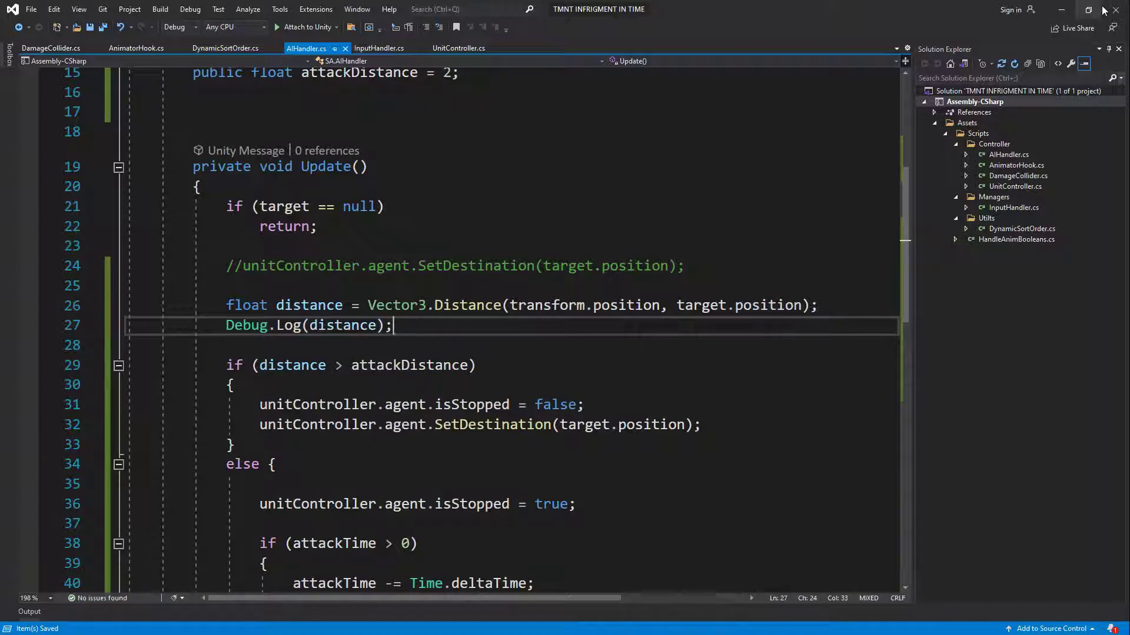
Play the game in Unity with Unit Controller - Enemy selected to watch the thug chase.
click(1060, 9)
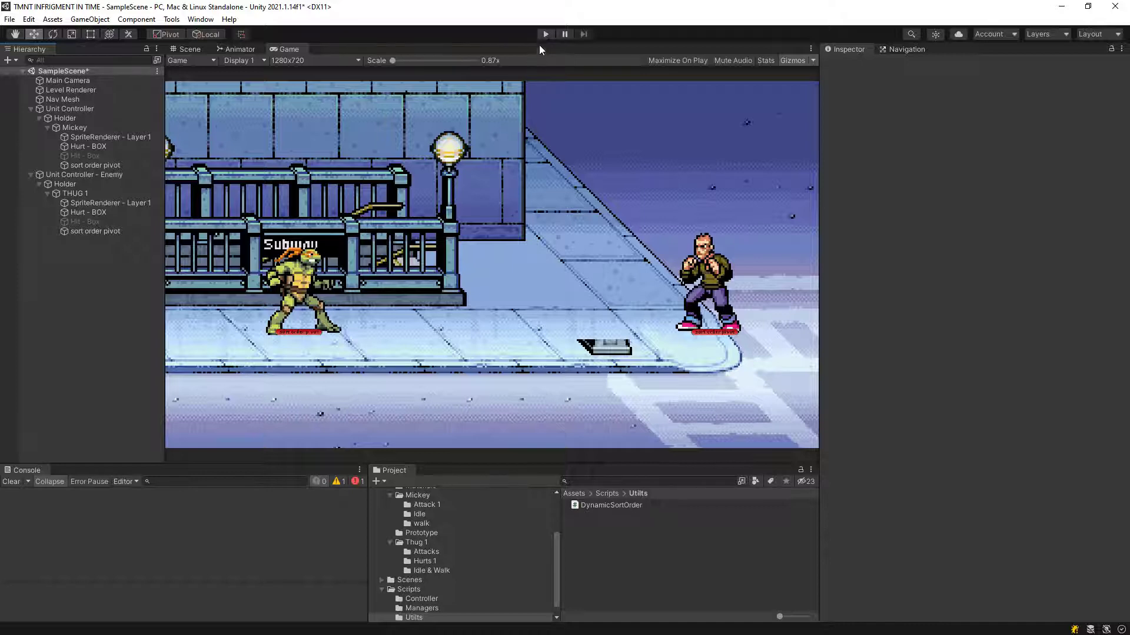
click(543, 36)
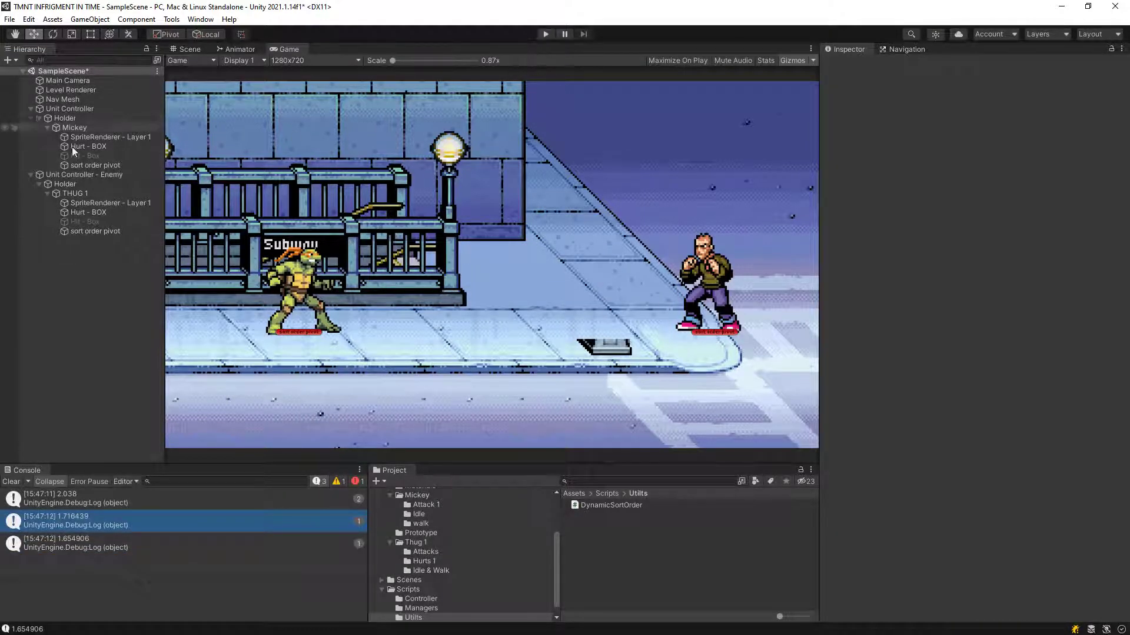
click(68, 175)
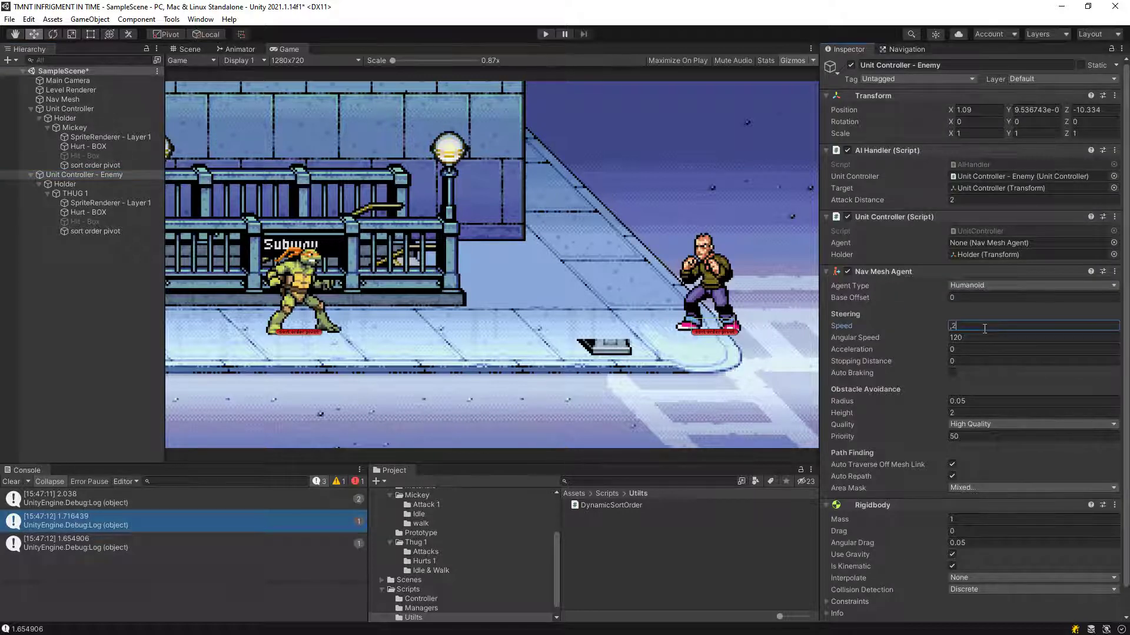
text(0.2)
click(545, 35)
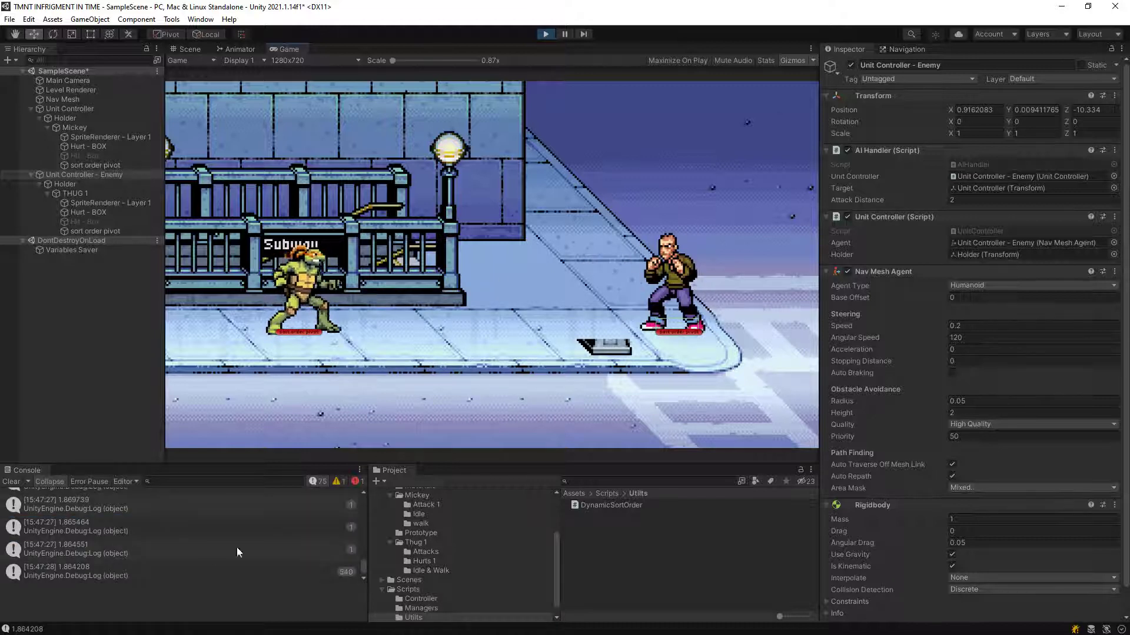
Set the AI Handler's Attack Distance to 1, then 0.4, and stop play mode.
scroll(1006, 496, down, 2)
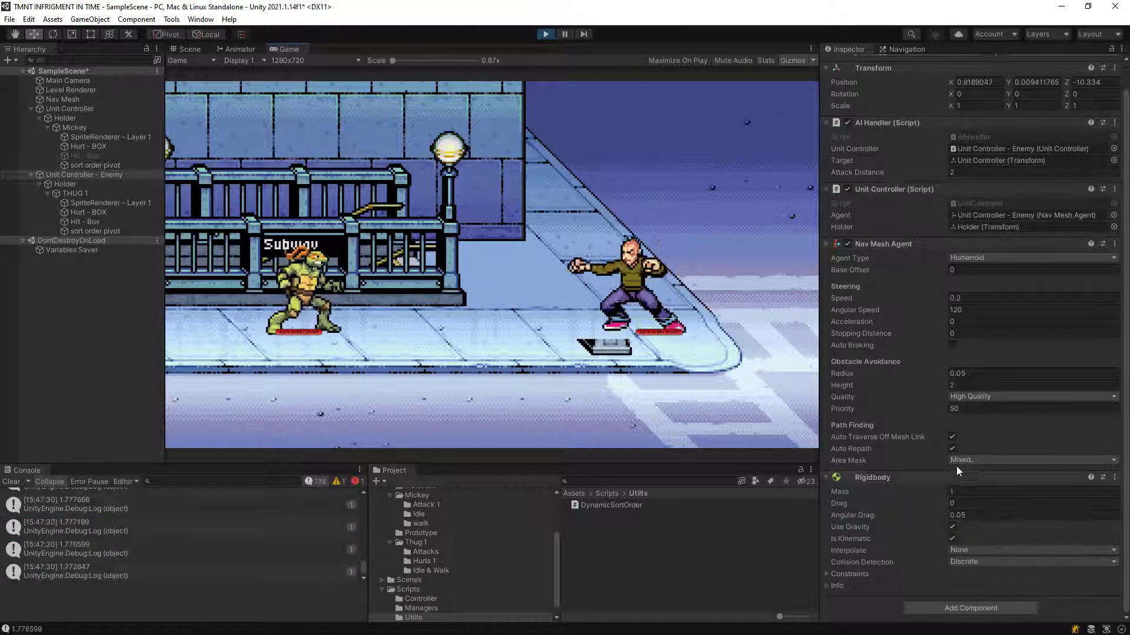
click(917, 245)
click(977, 200)
text(1)
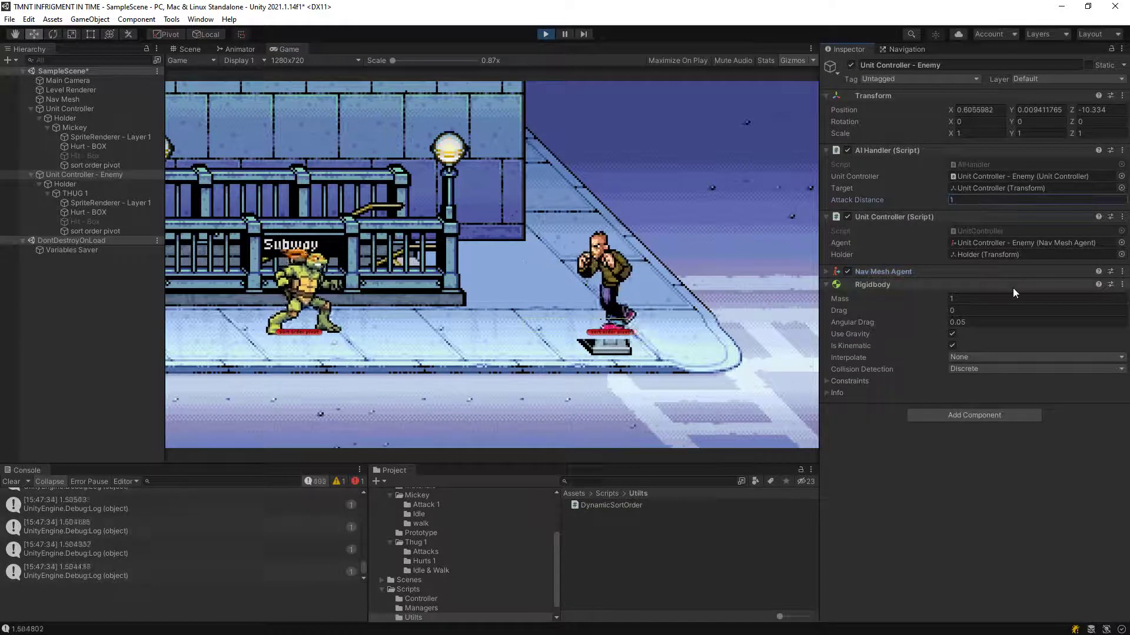
key(Return)
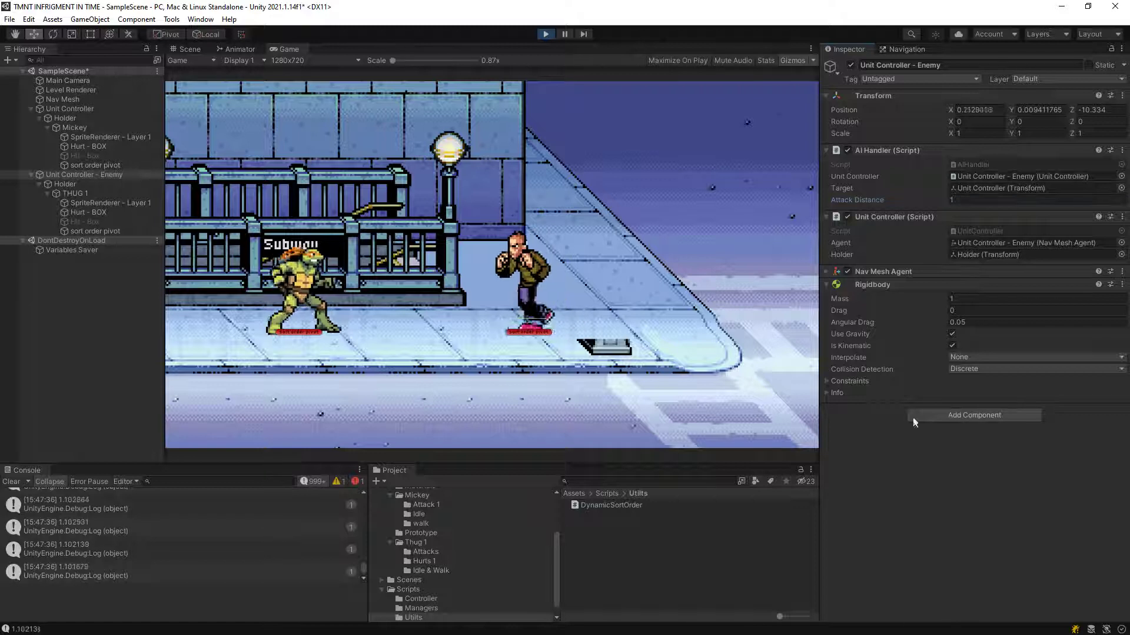
click(974, 202)
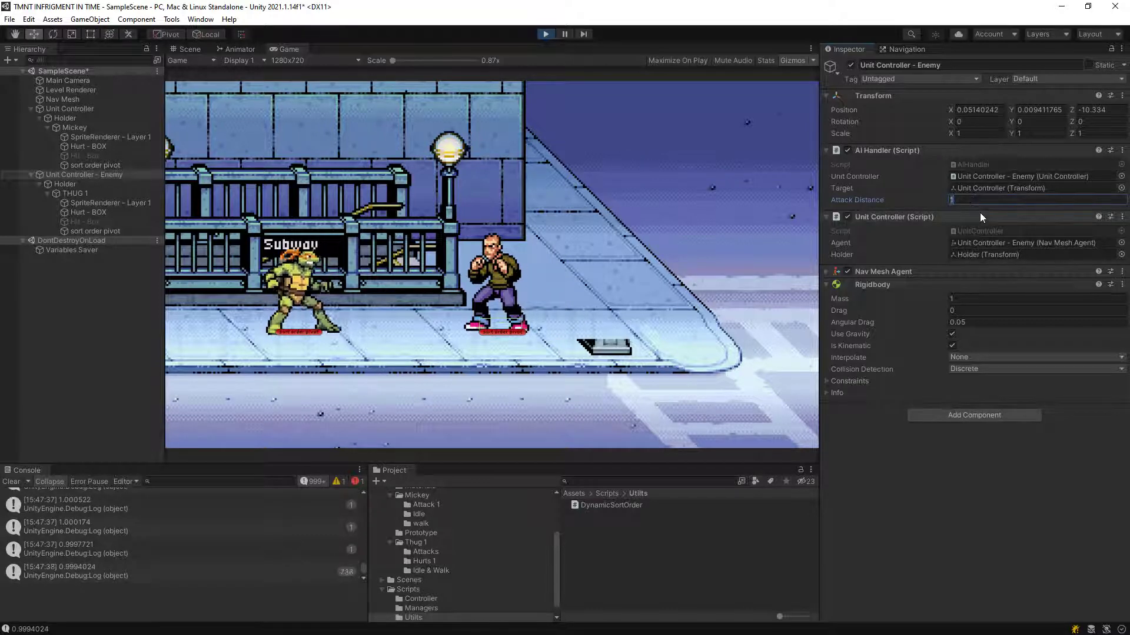
text(.7)
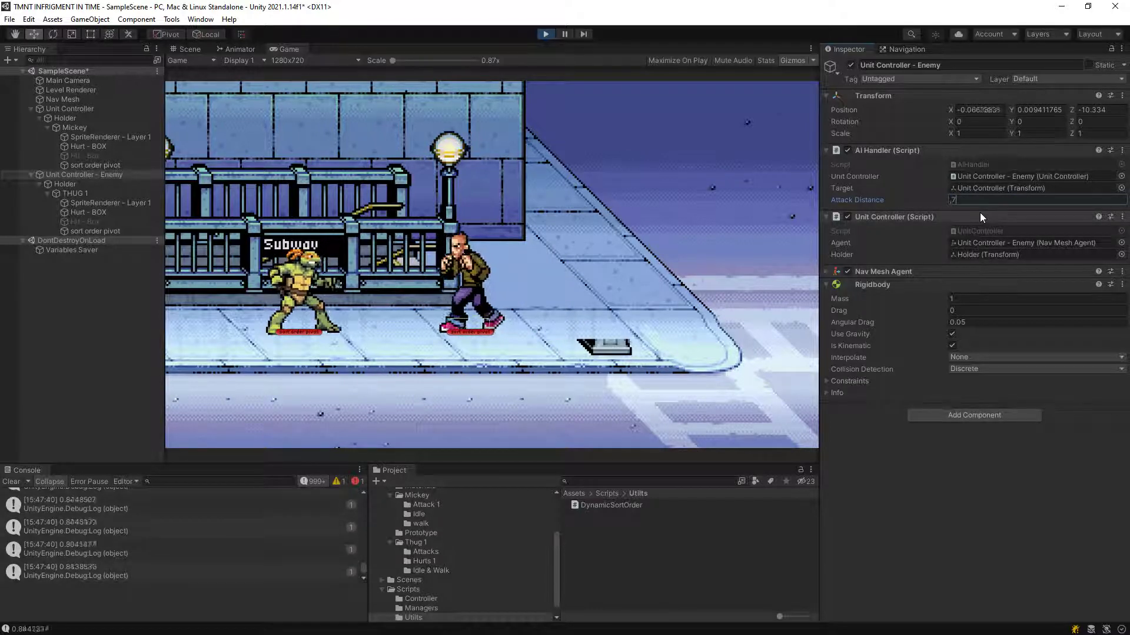
key(BackSpace)
text(4)
key(Return)
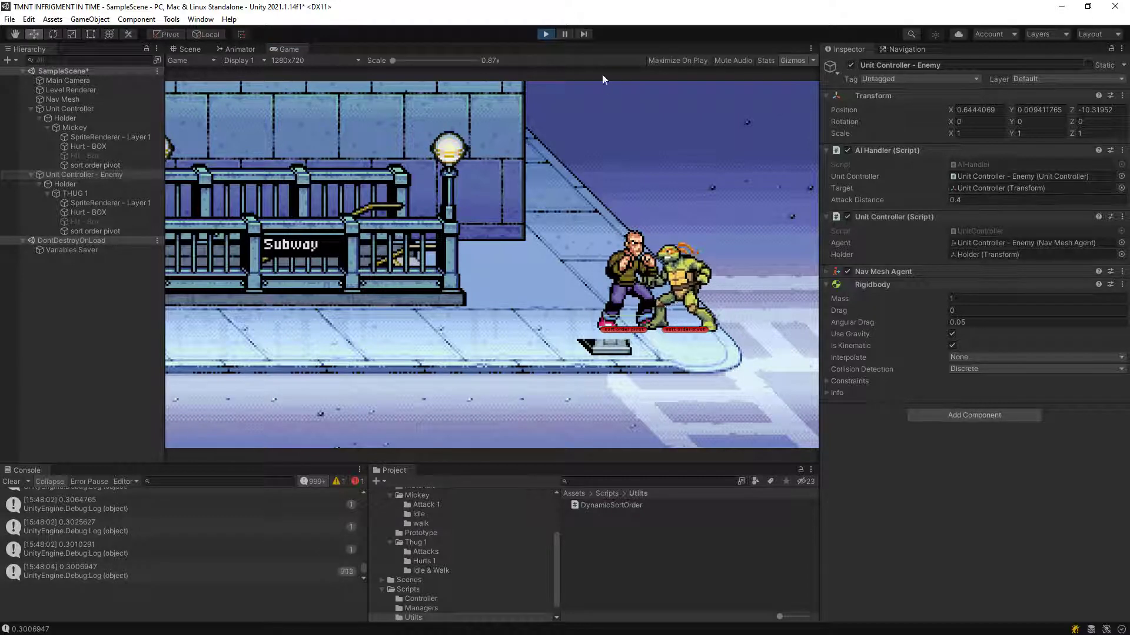
click(546, 33)
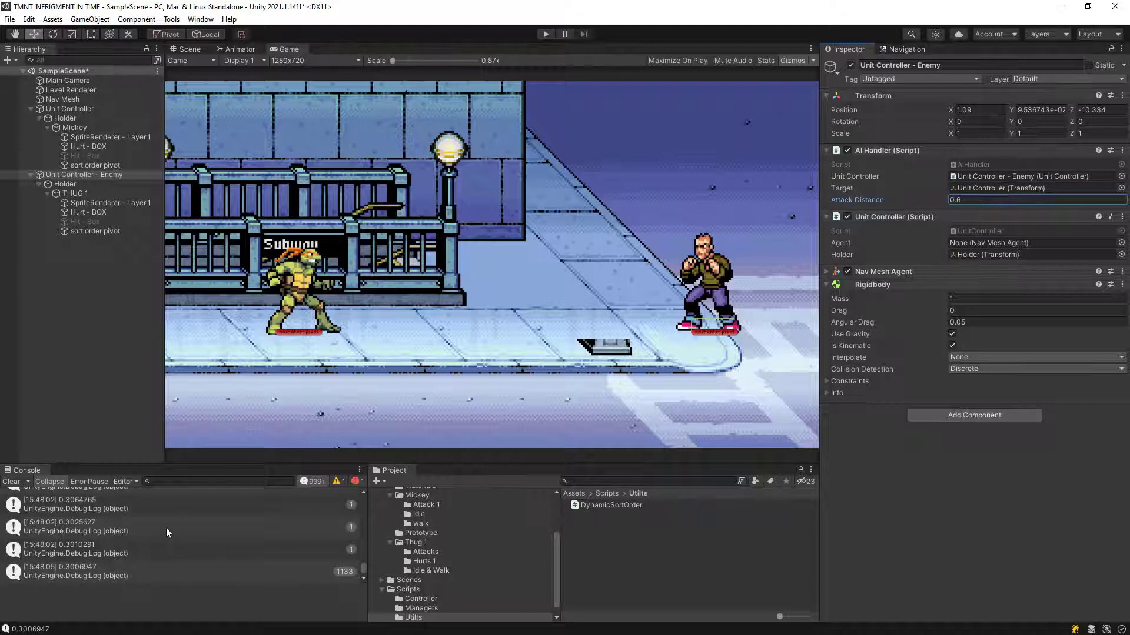
Remove the Debug.Log(distance) line and change attackTime's starting value to 5.
double_click(80, 512)
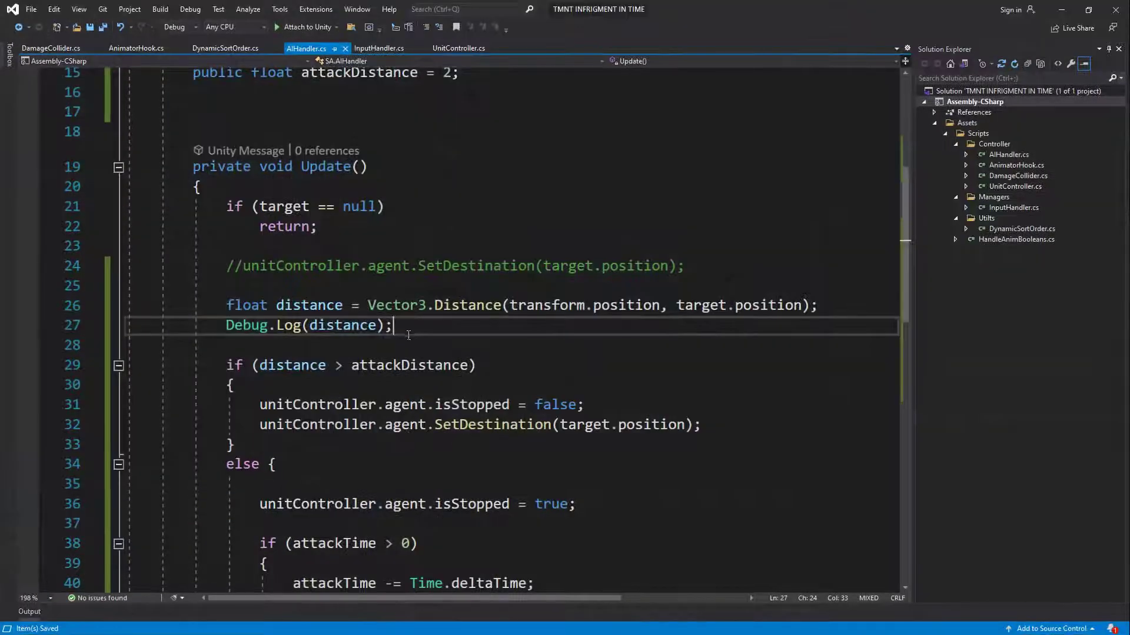
key(ctrl+x)
scroll(305, 347, up, 2)
scroll(374, 313, down, 4)
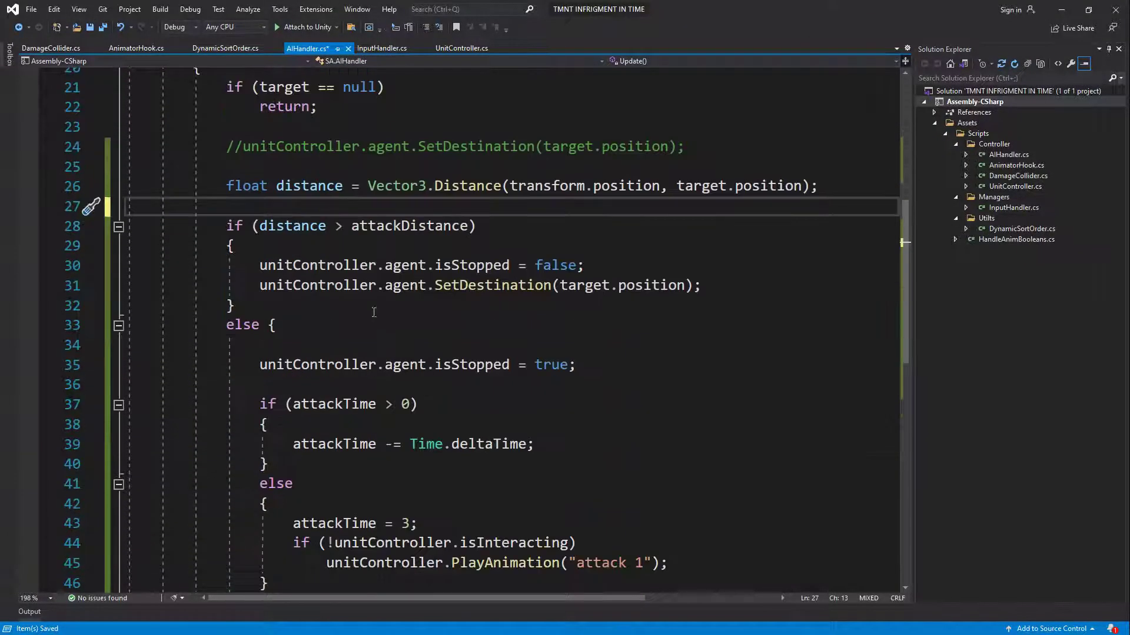
scroll(406, 470, down, 2)
scroll(406, 470, up, 2)
scroll(389, 354, up, 3)
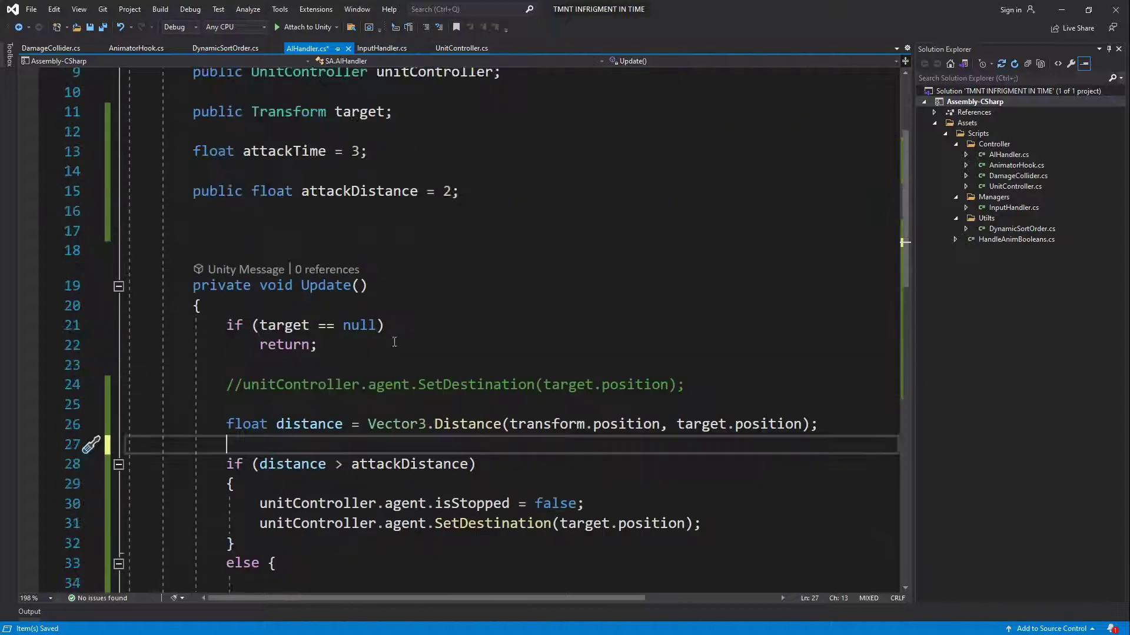
scroll(373, 268, up, 3)
click(360, 271)
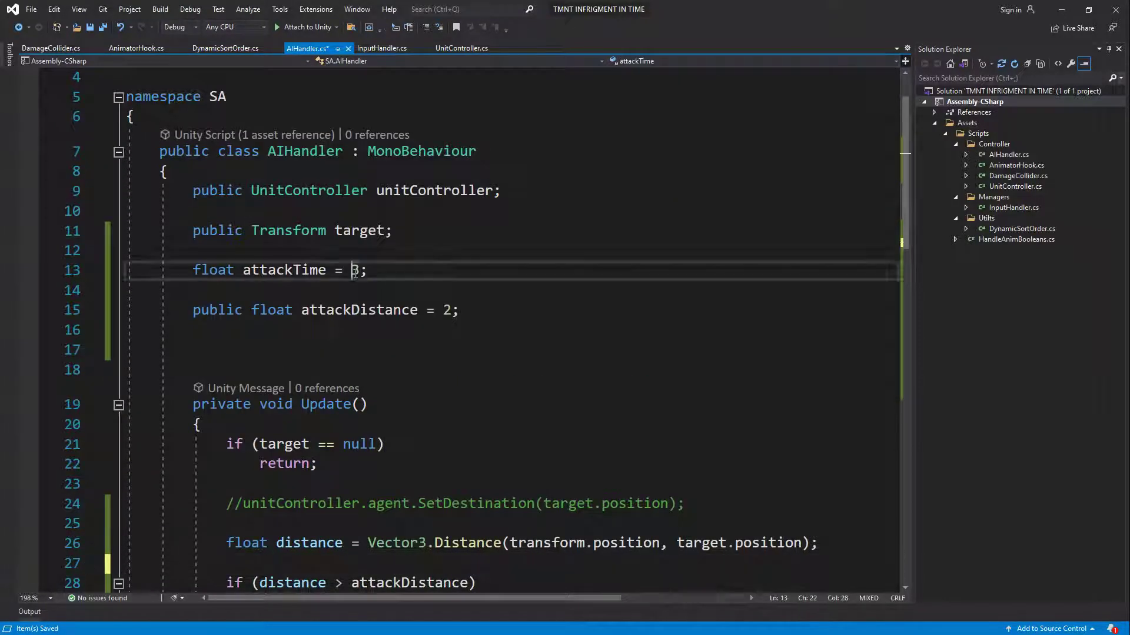
key(BackSpace)
text(5)
Declare a public float attackRate field and use it as the attack timer's reset value.
scroll(422, 473, down, 4)
scroll(423, 474, down, 1)
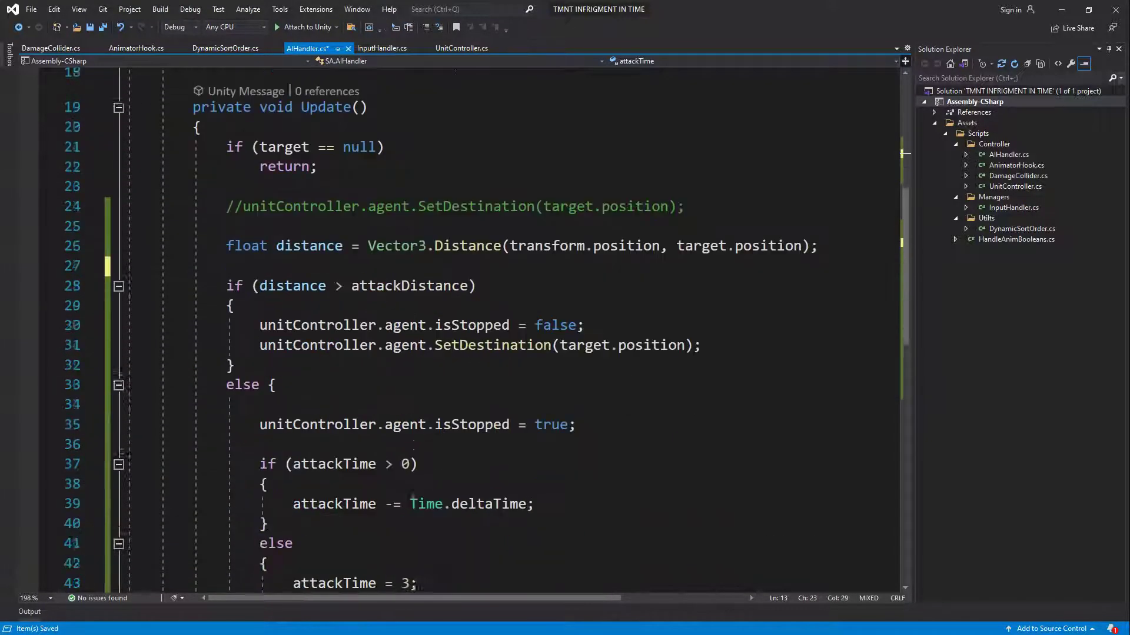
scroll(403, 496, down, 1)
scroll(404, 307, up, 5)
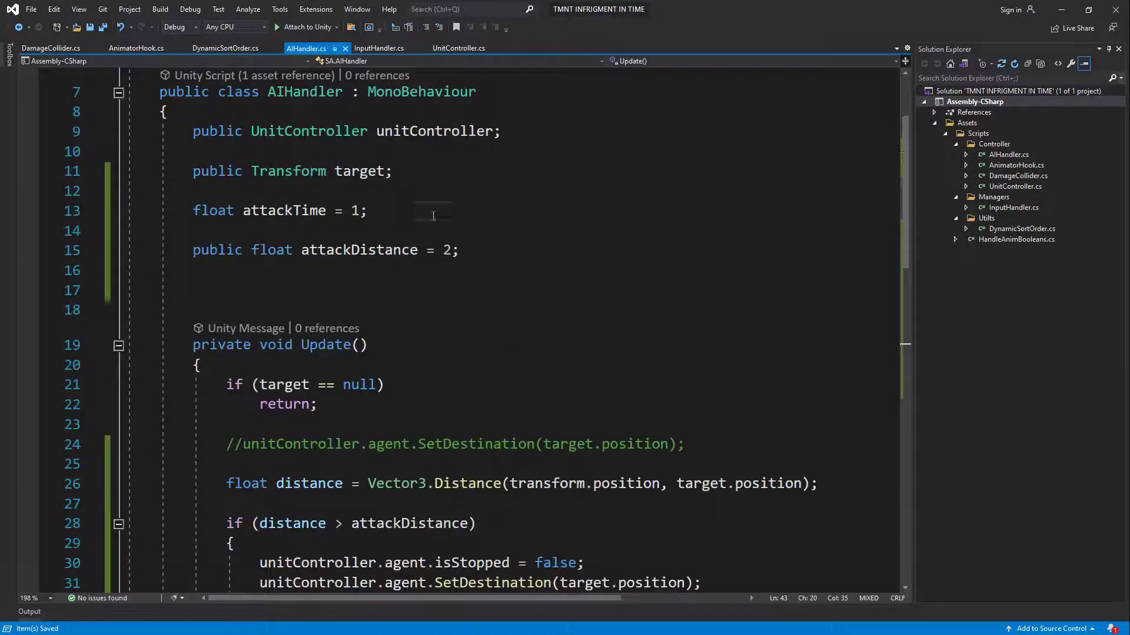
click(433, 216)
key(Return)
text(public float attackRate = 1.5f;)
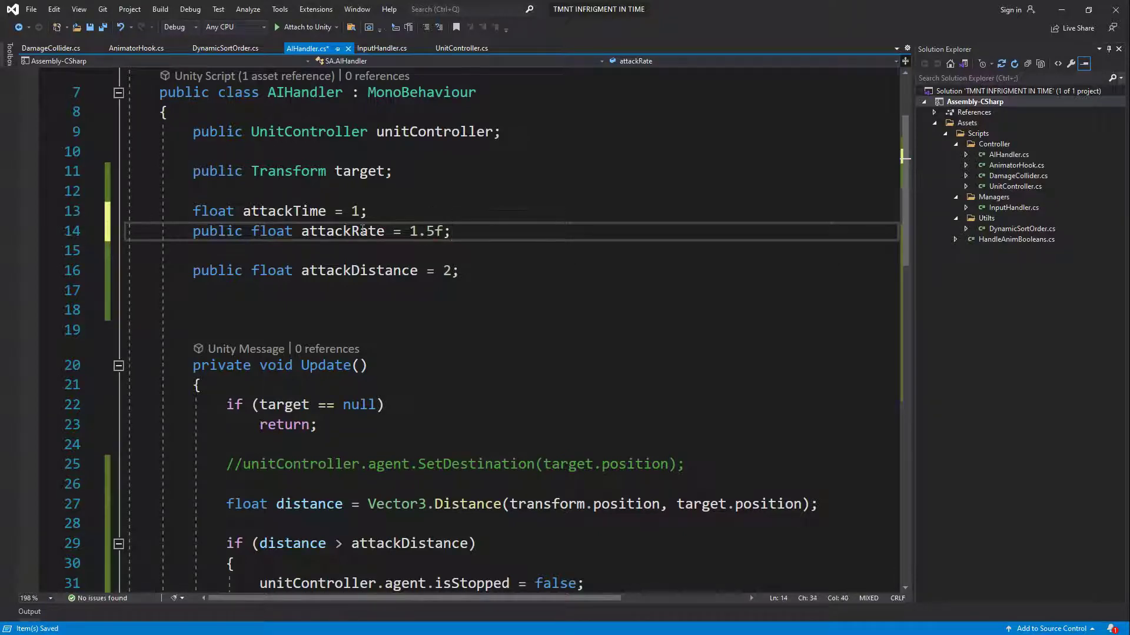
double_click(363, 229)
scroll(376, 353, down, 5)
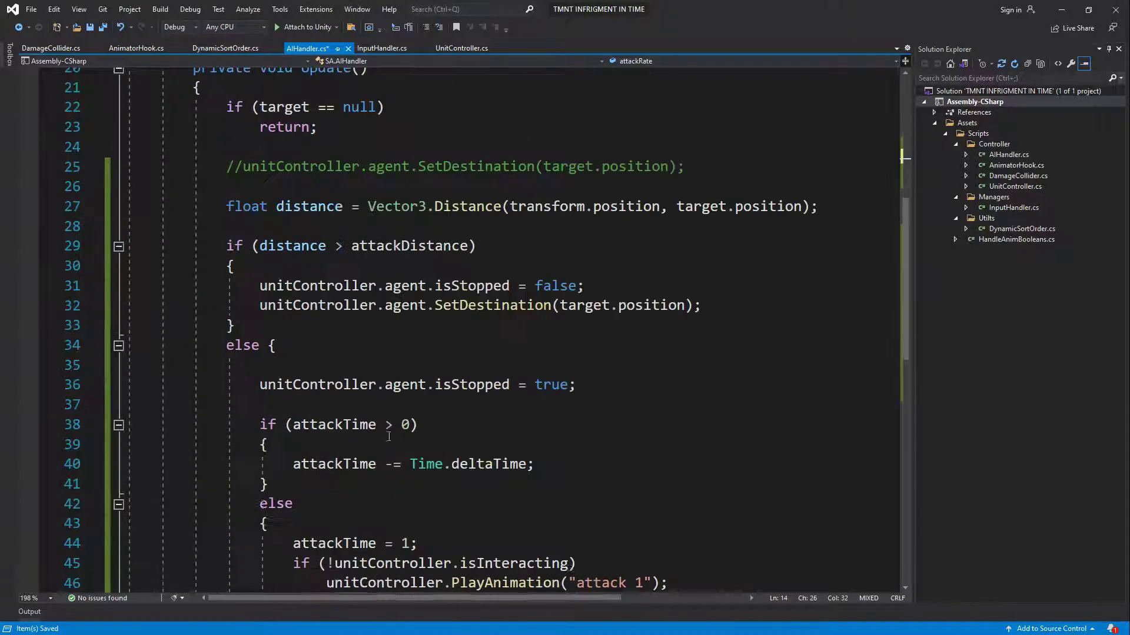
scroll(389, 487, down, 1)
double_click(400, 482)
key(ctrl+v)
click(517, 468)
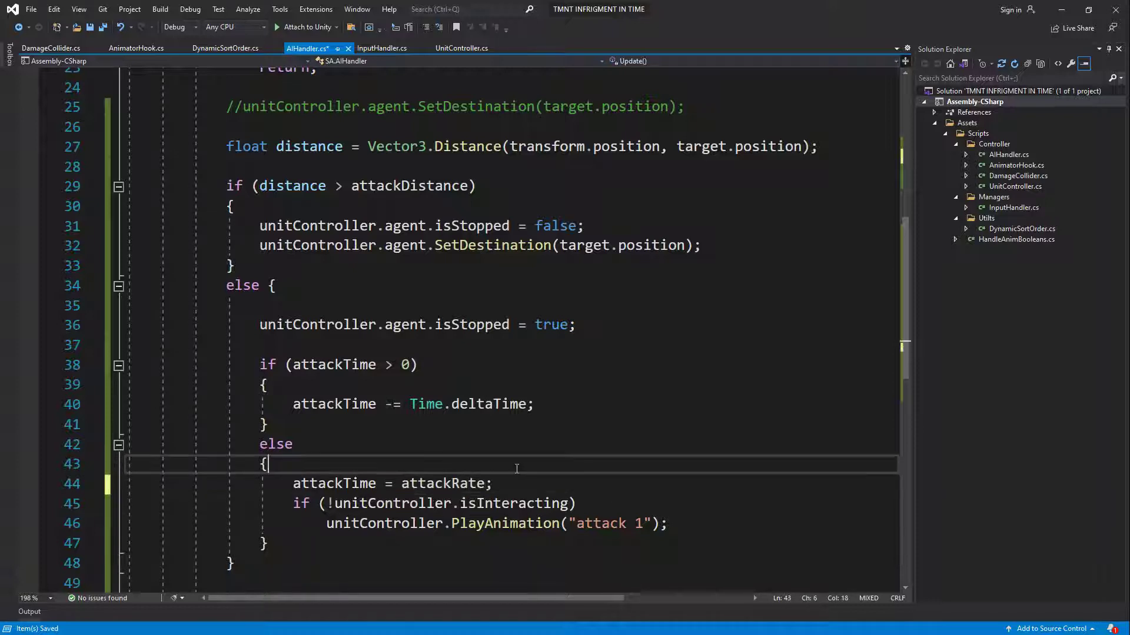
Wrap the PlayAnimation("attack 1") call in its own brace block.
scroll(517, 469, down, 2)
double_click(301, 385)
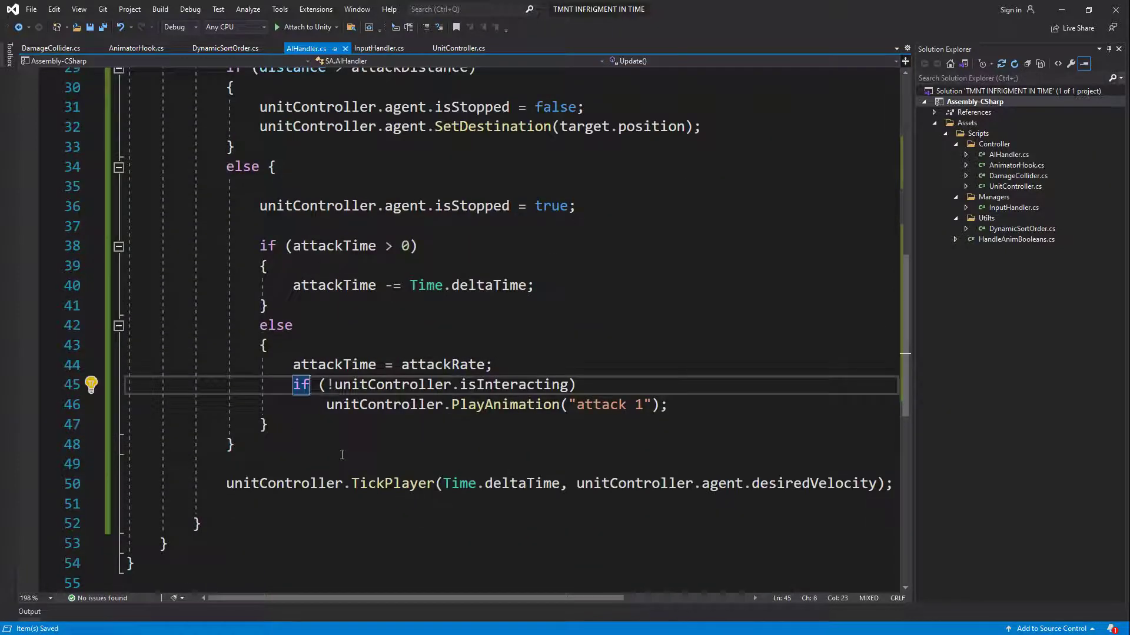
key(Down)
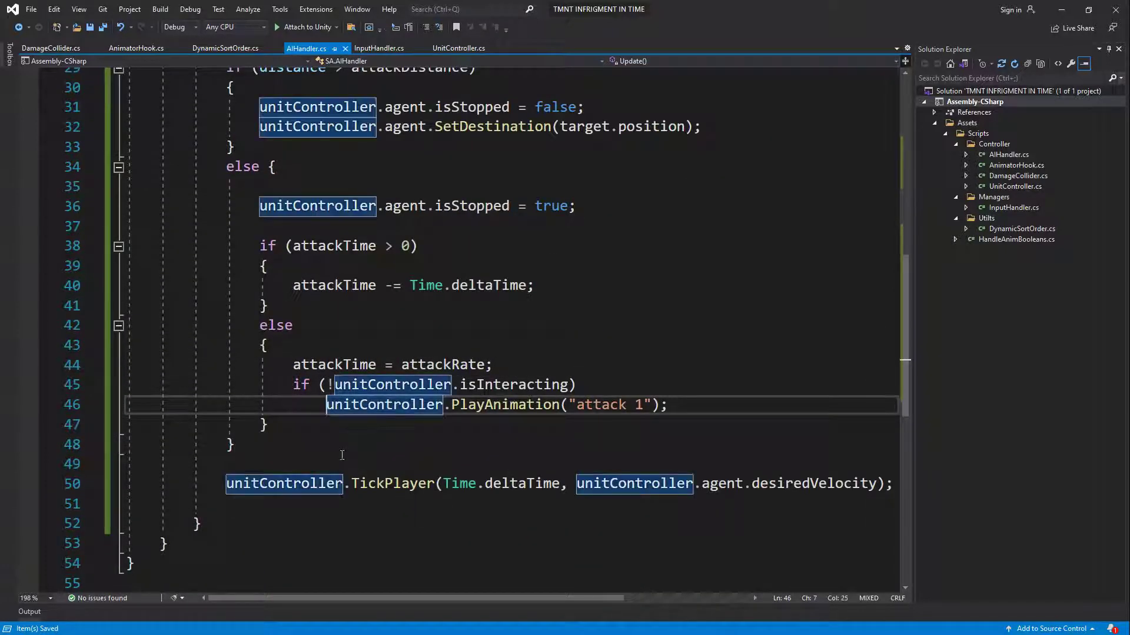
key(BackSpace)
text({)
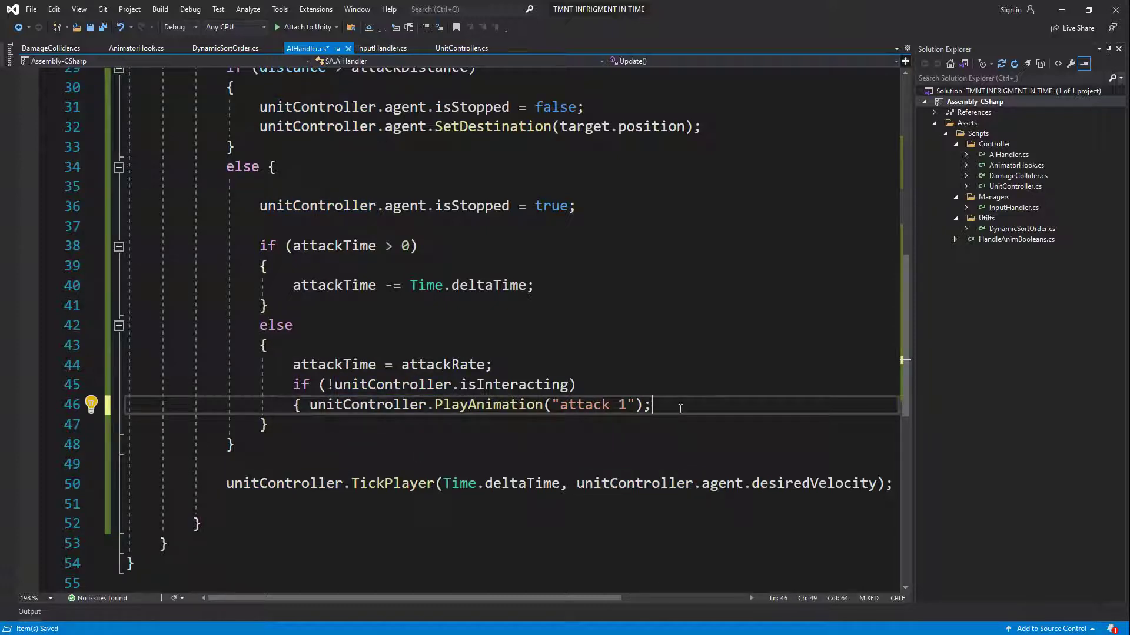
key(Return)
text(})
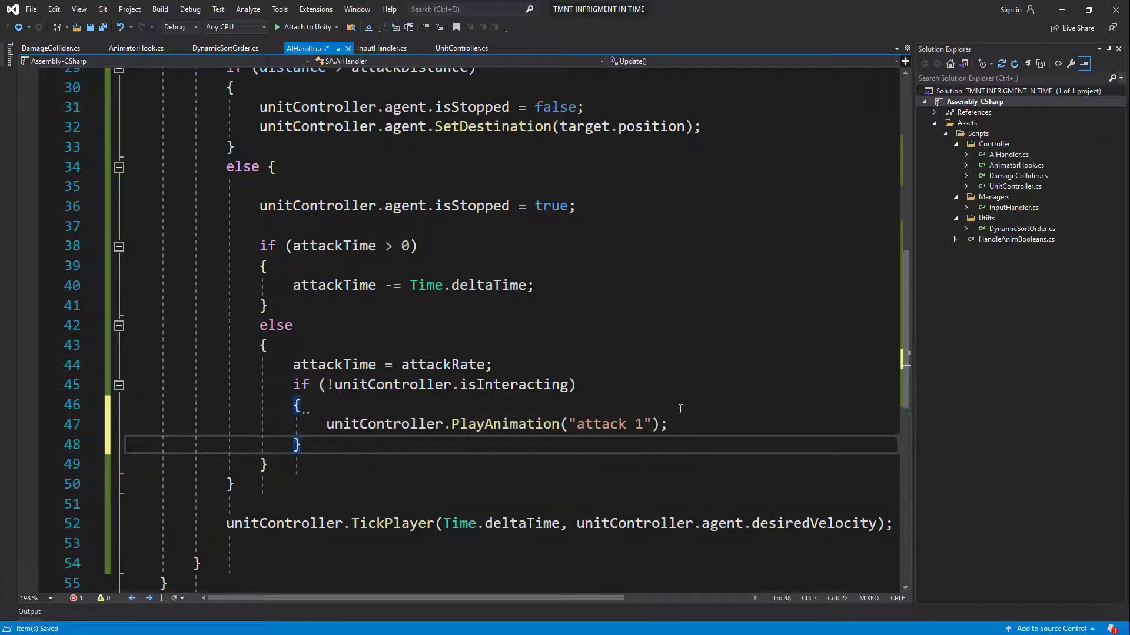
key(ctrl+z)
Move attackTime = attackRate; right after the attack animation call, then save the script.
click(419, 365)
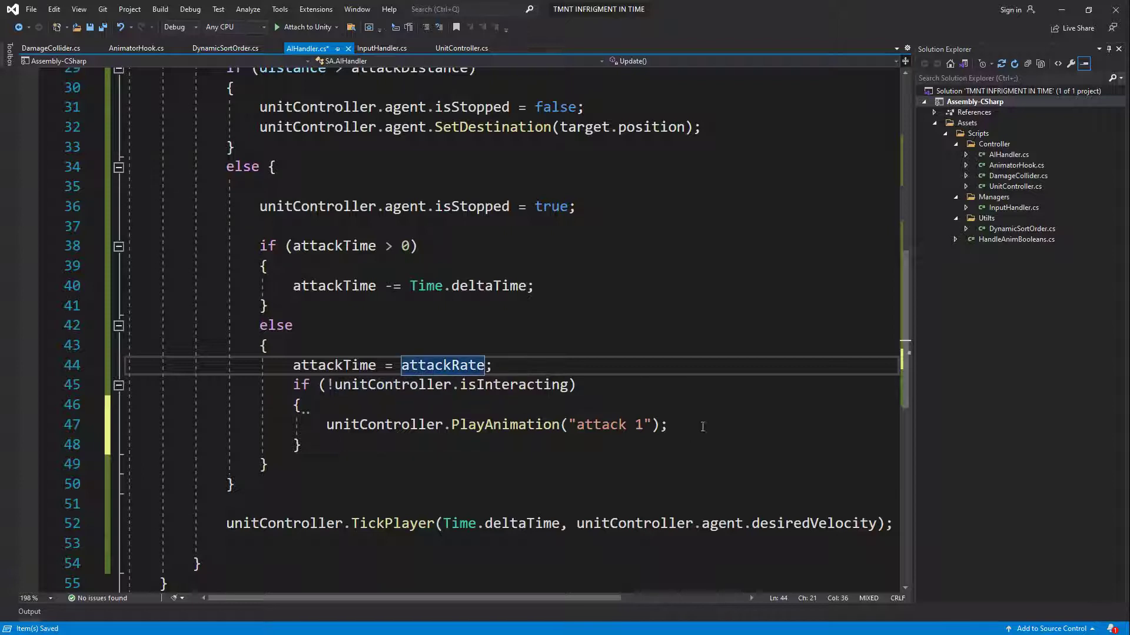
key(ctrl+l)
click(680, 396)
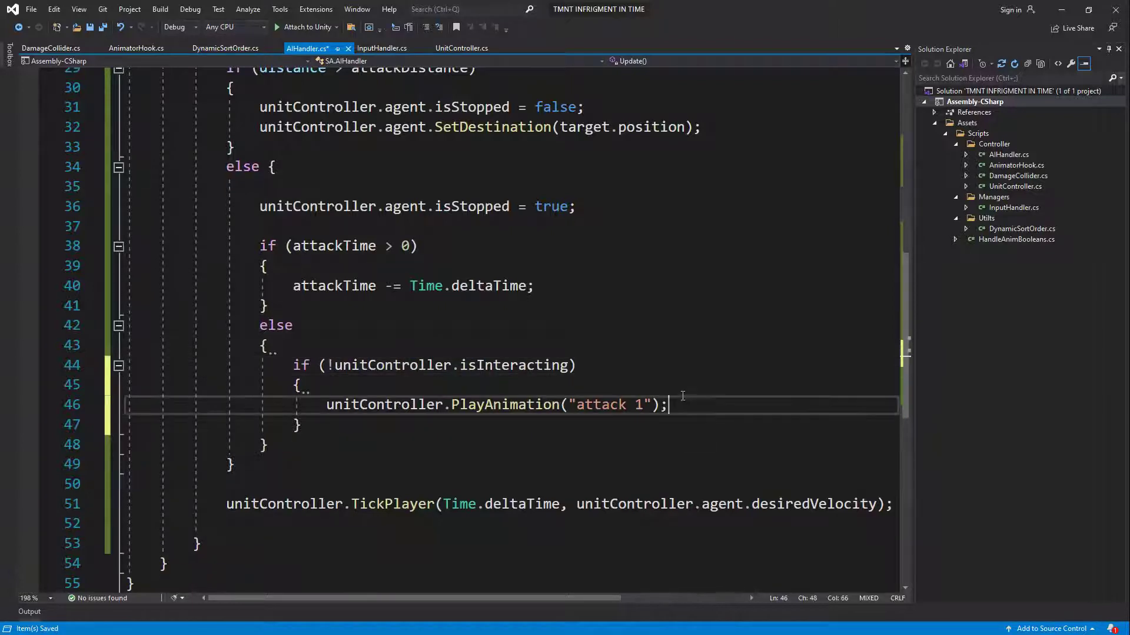
key(Return)
key(ctrl+v)
key(ctrl+shift+l)
key(ctrl+s)
key(Up)
key(Up)
key(Up)
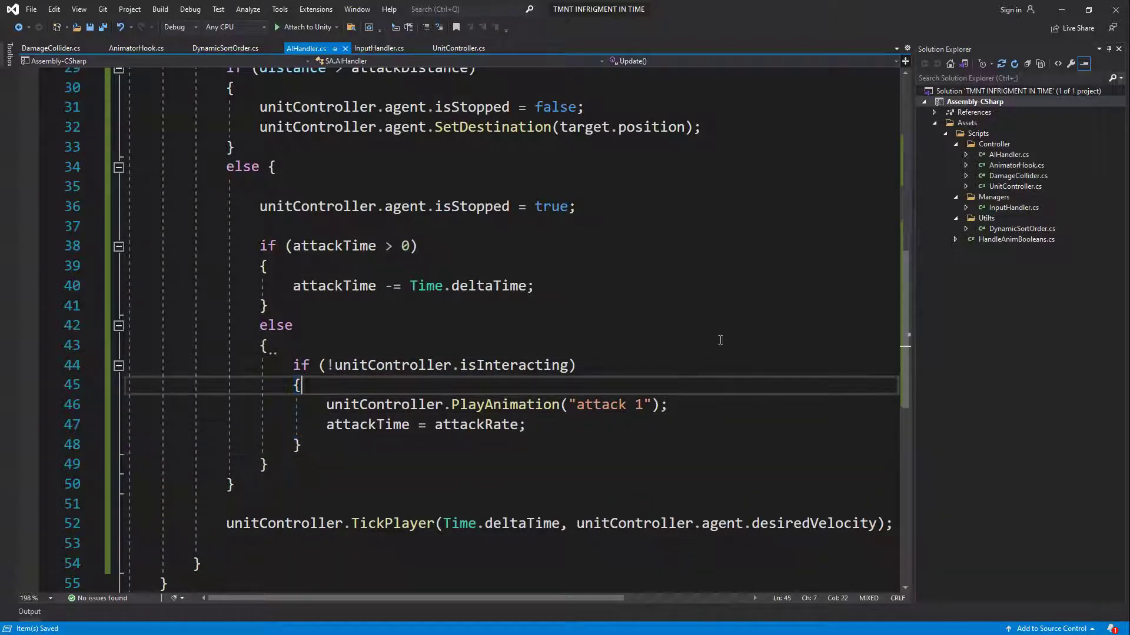
click(1062, 10)
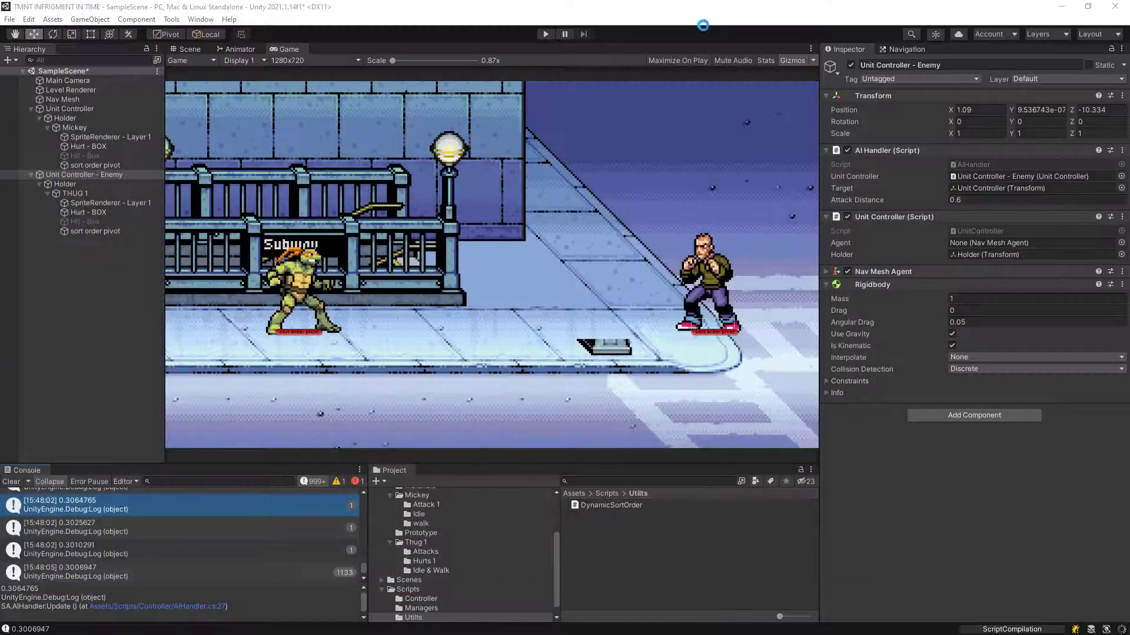
Play-test with the Nav Mesh Agent settings expanded, punching the thug repeatedly with J, then stop.
click(546, 31)
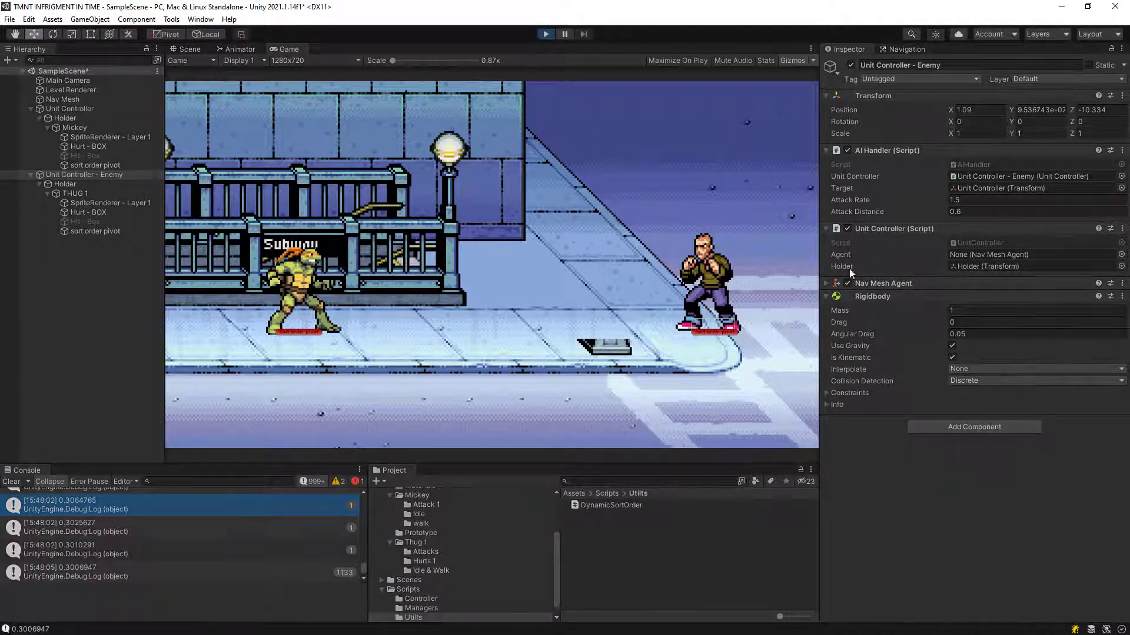
click(899, 282)
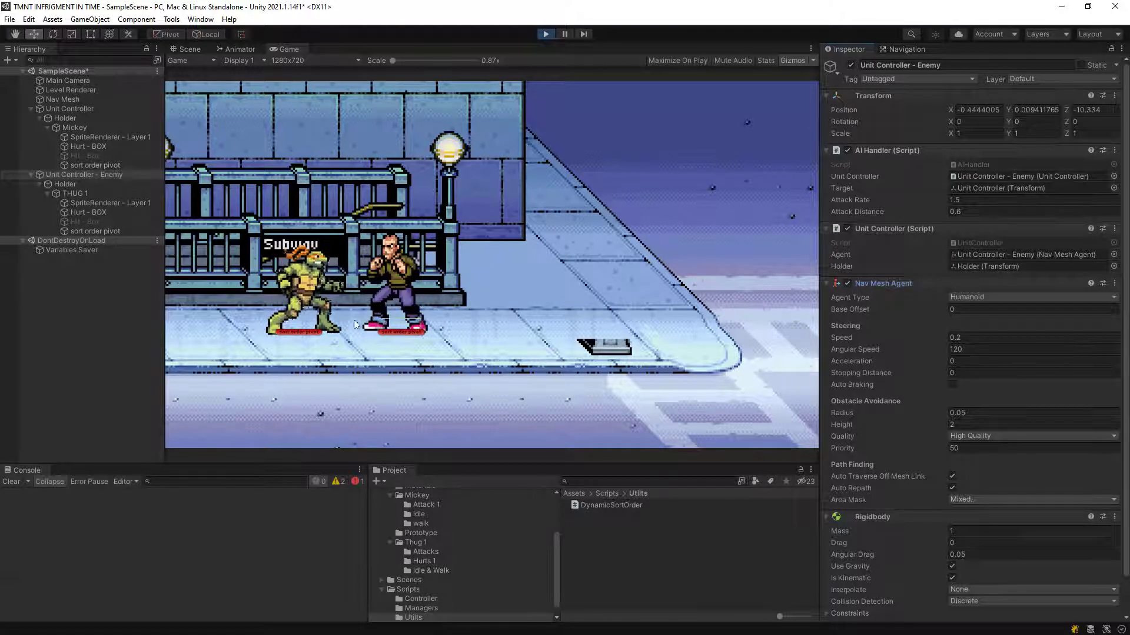
key(j)
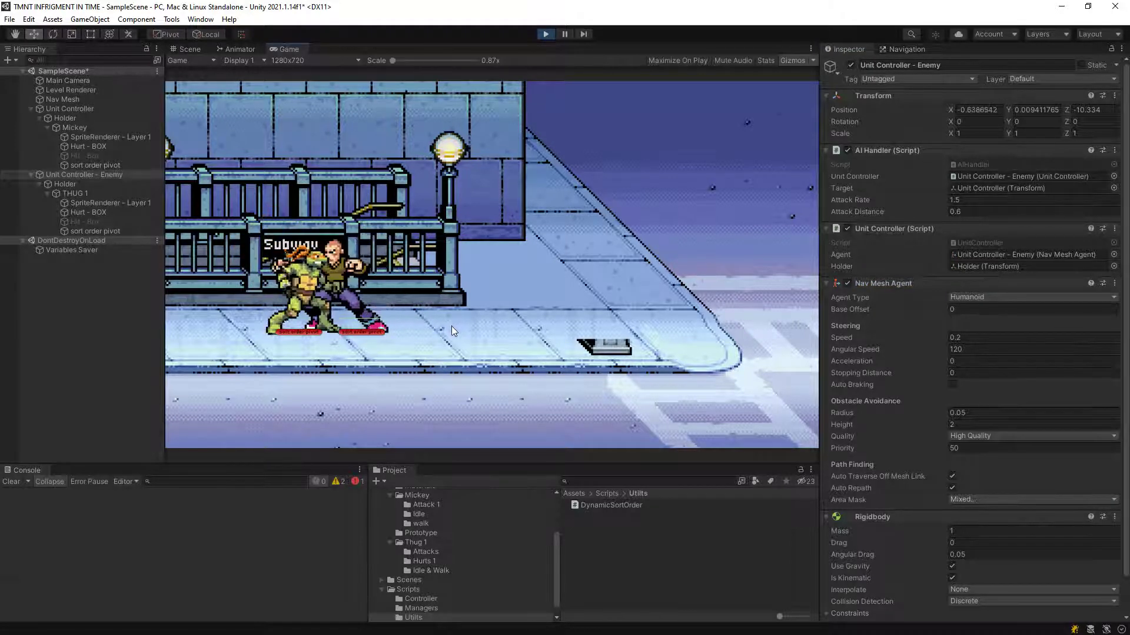
key(j)
key(j)
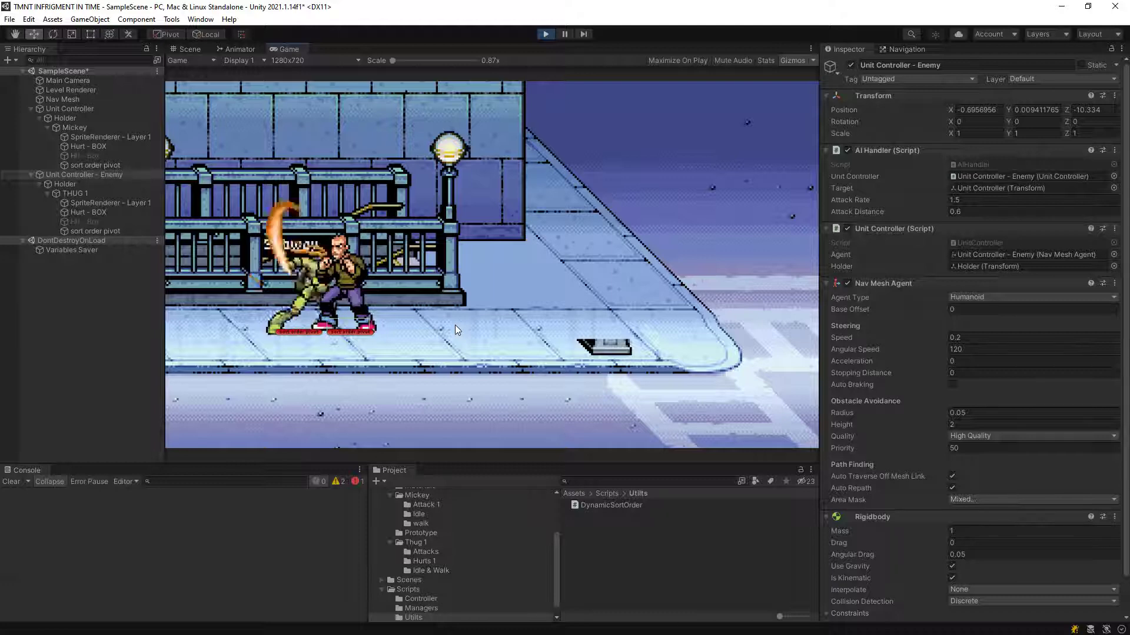
key(j)
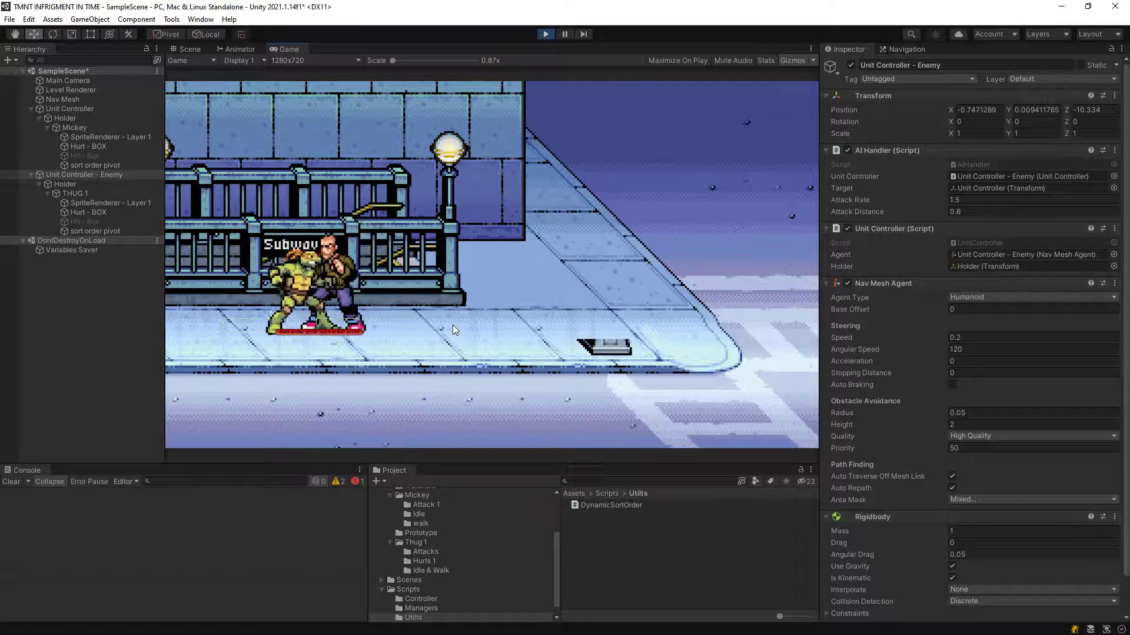
key(j)
click(548, 33)
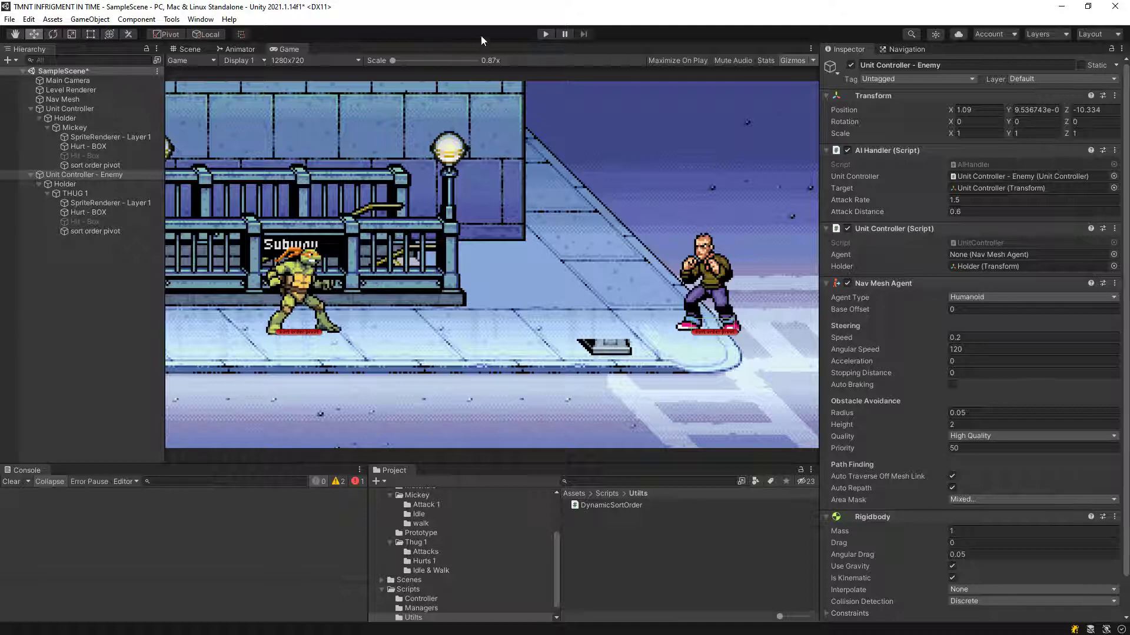
click(539, 37)
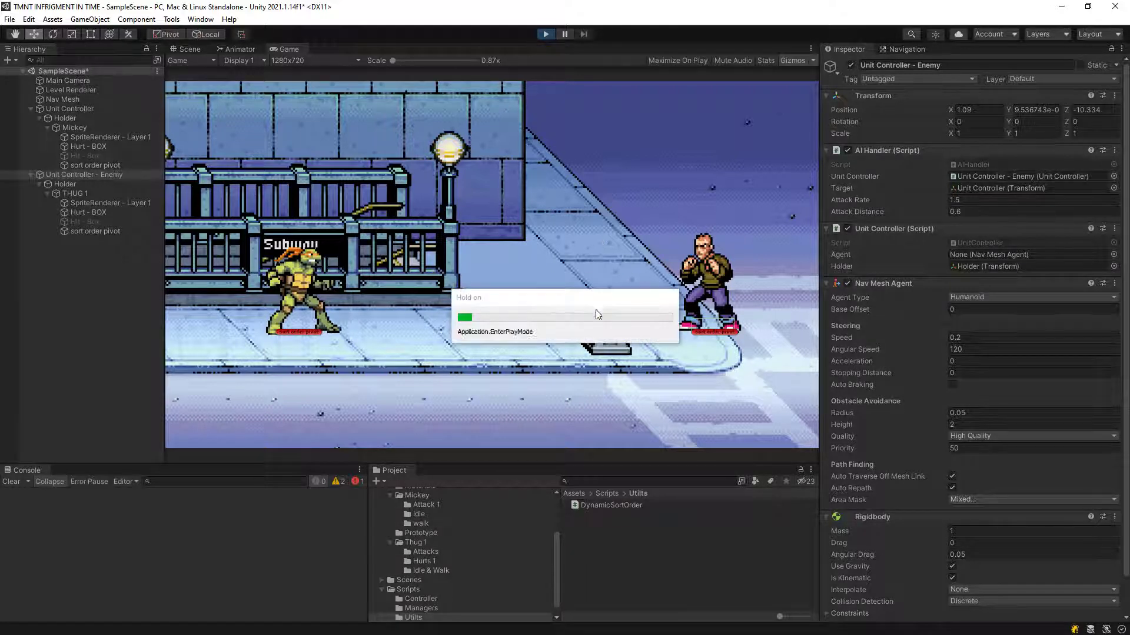
key(j)
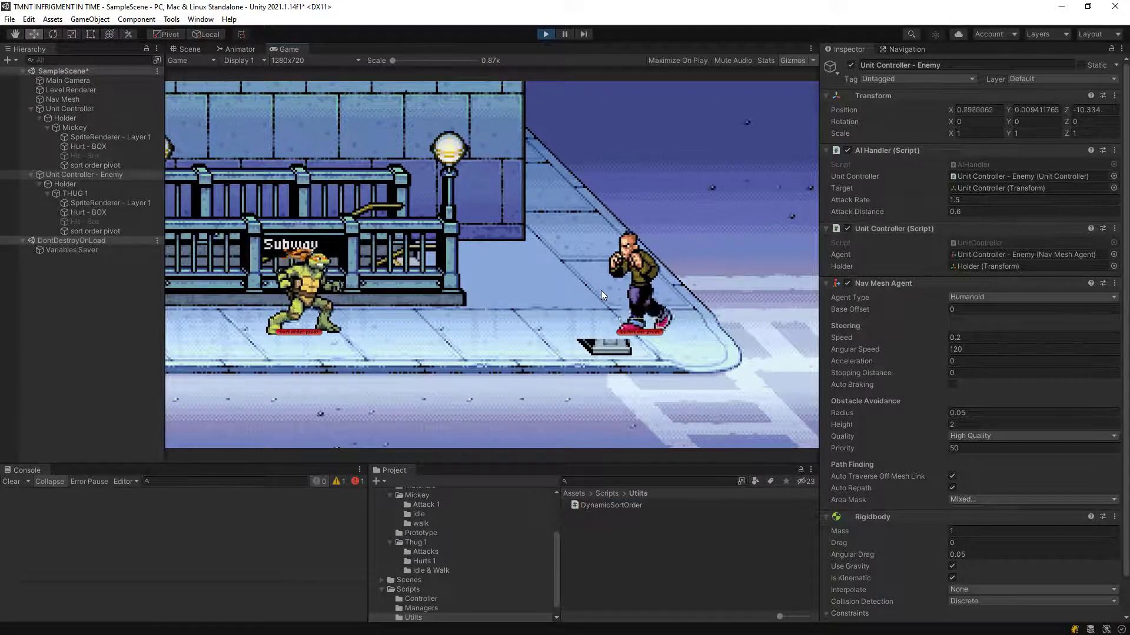
key(d)
key(d)
key(j)
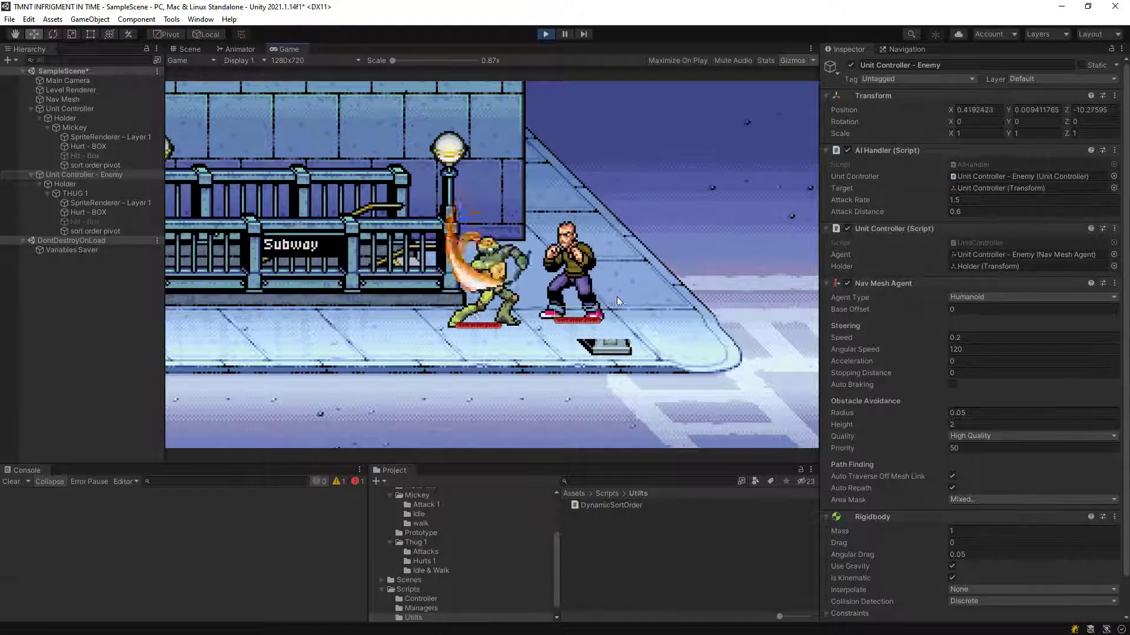
key(j)
key(d)
key(j)
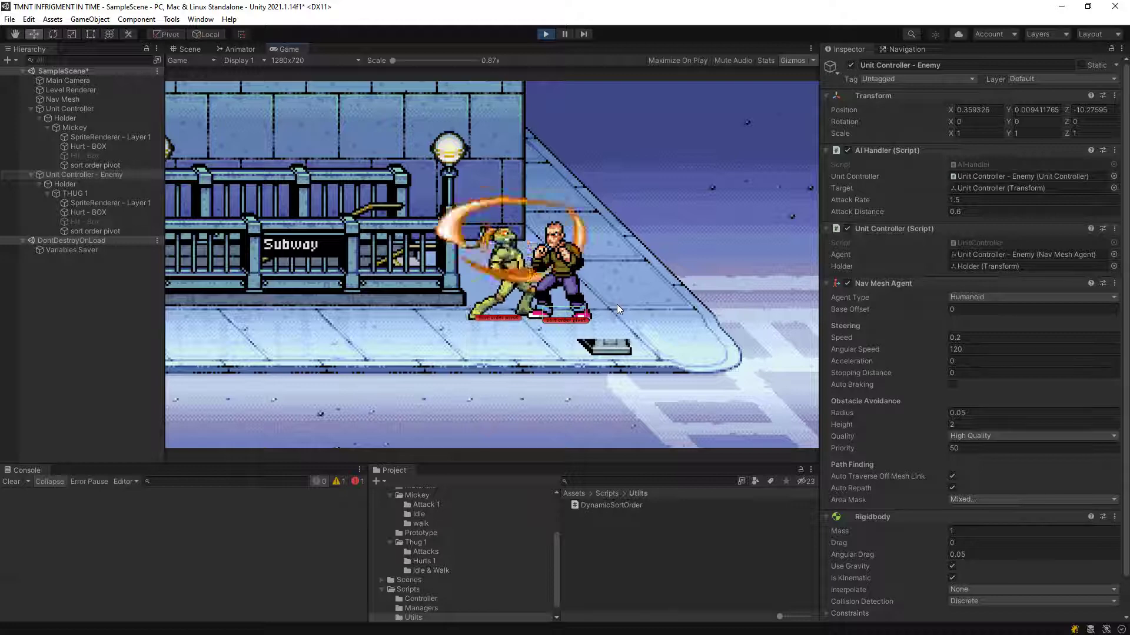
key(j)
key(a)
key(s)
key(w)
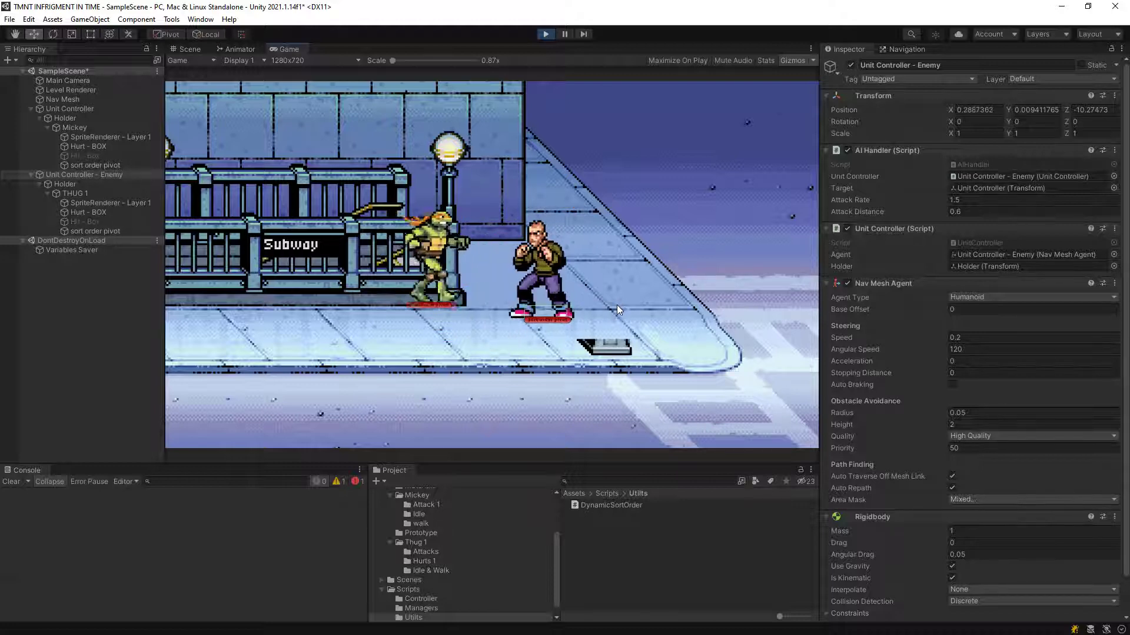
key(d)
key(j)
key(j)
key(j)
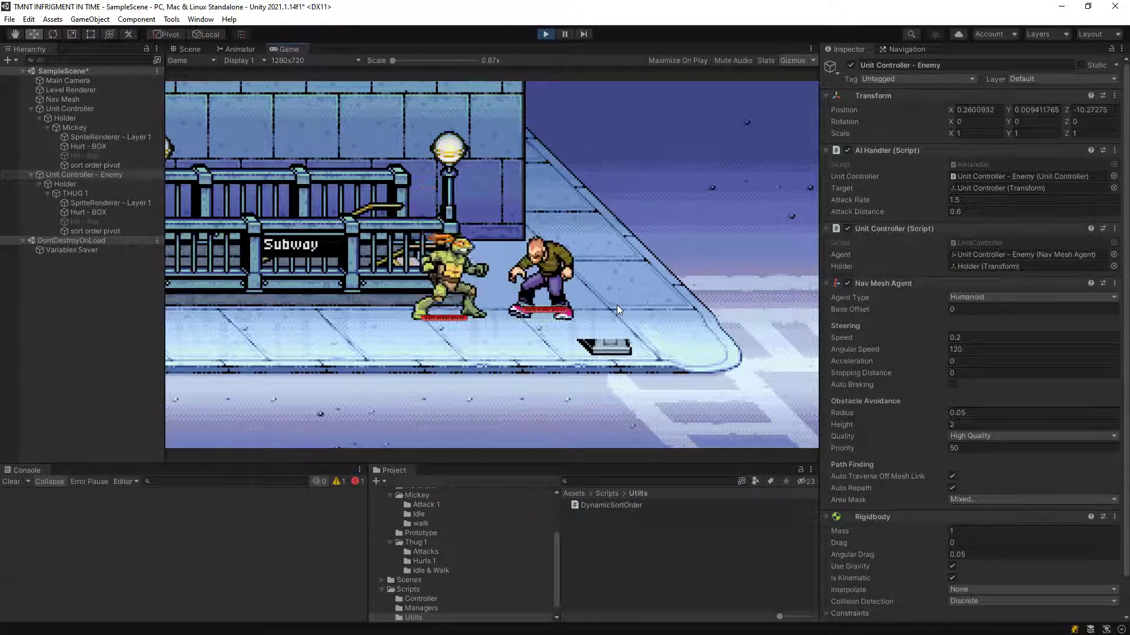
key(j)
key(j)
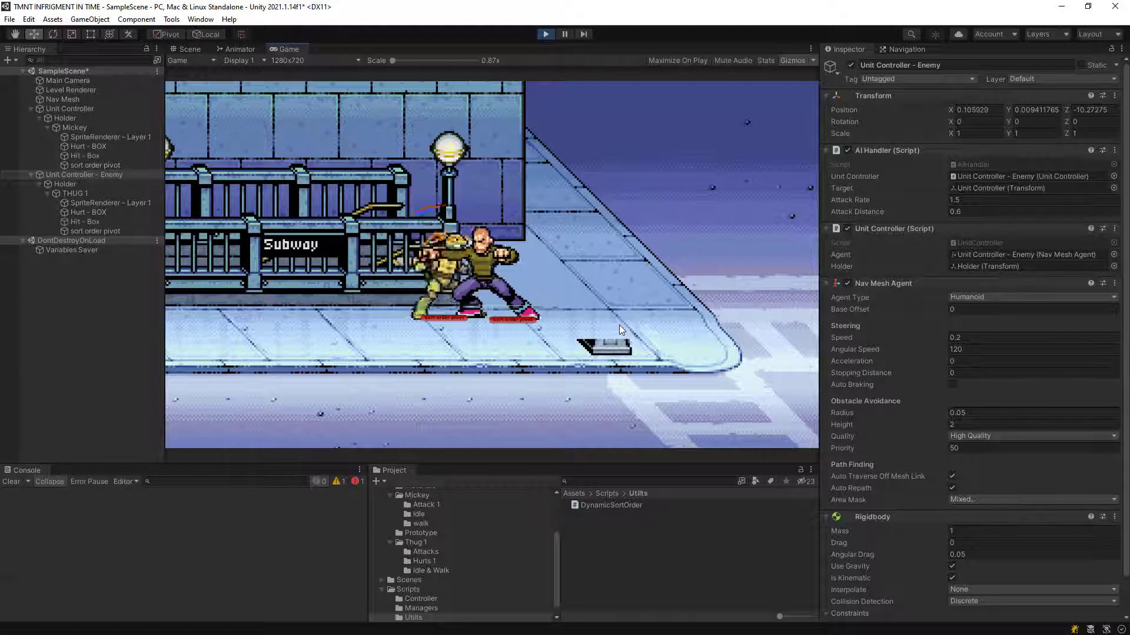
key(j)
key(j)
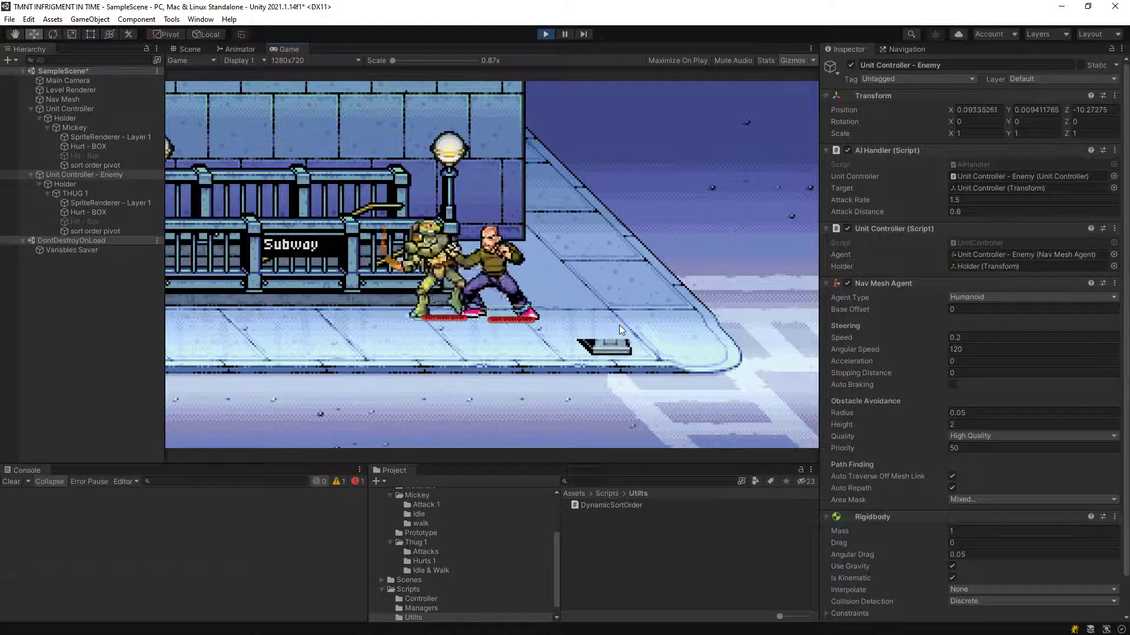
key(j)
key(j)
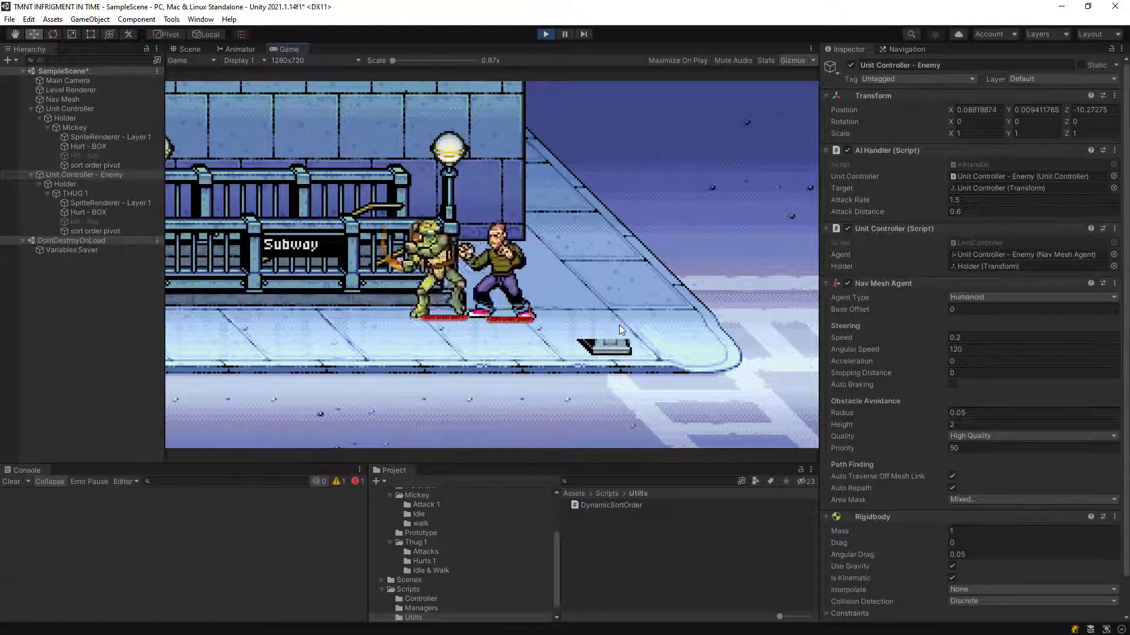
key(j)
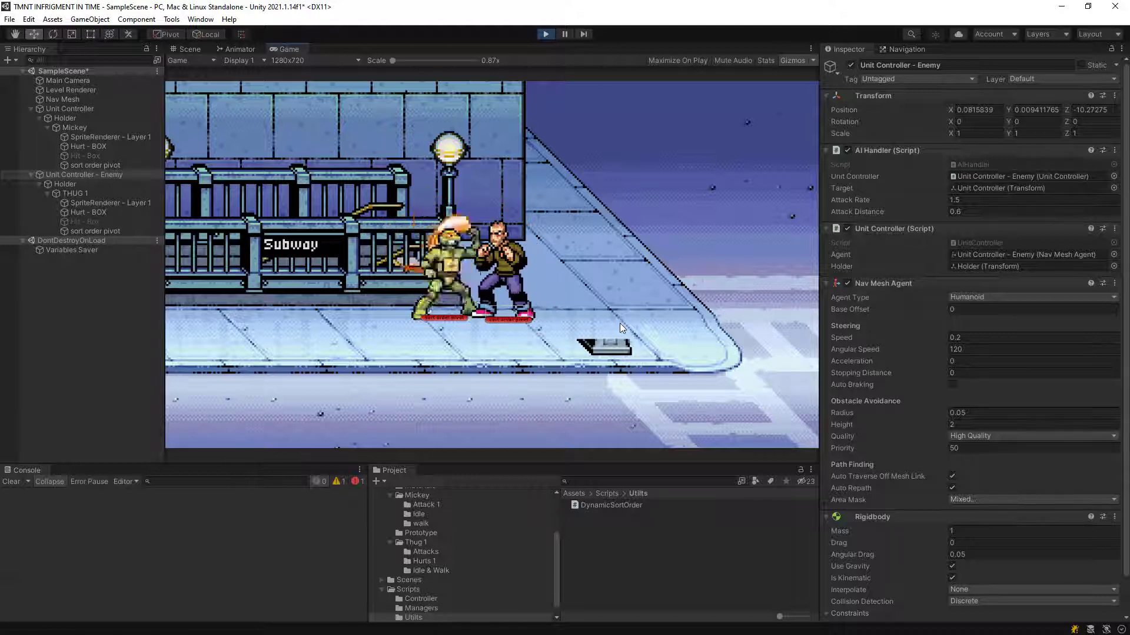
key(j)
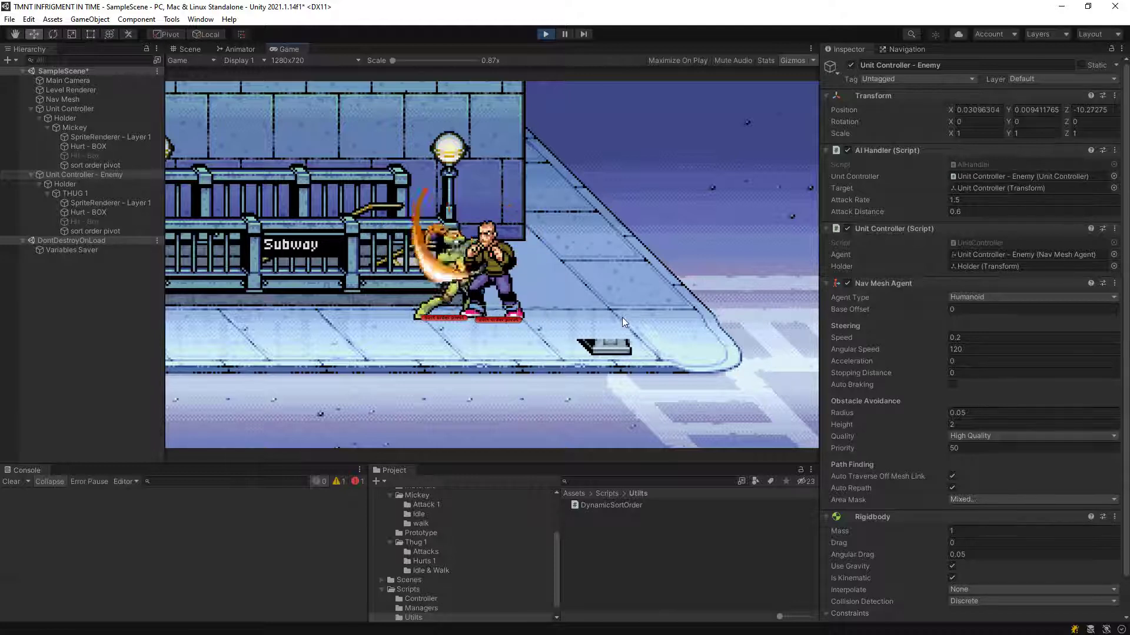
key(j)
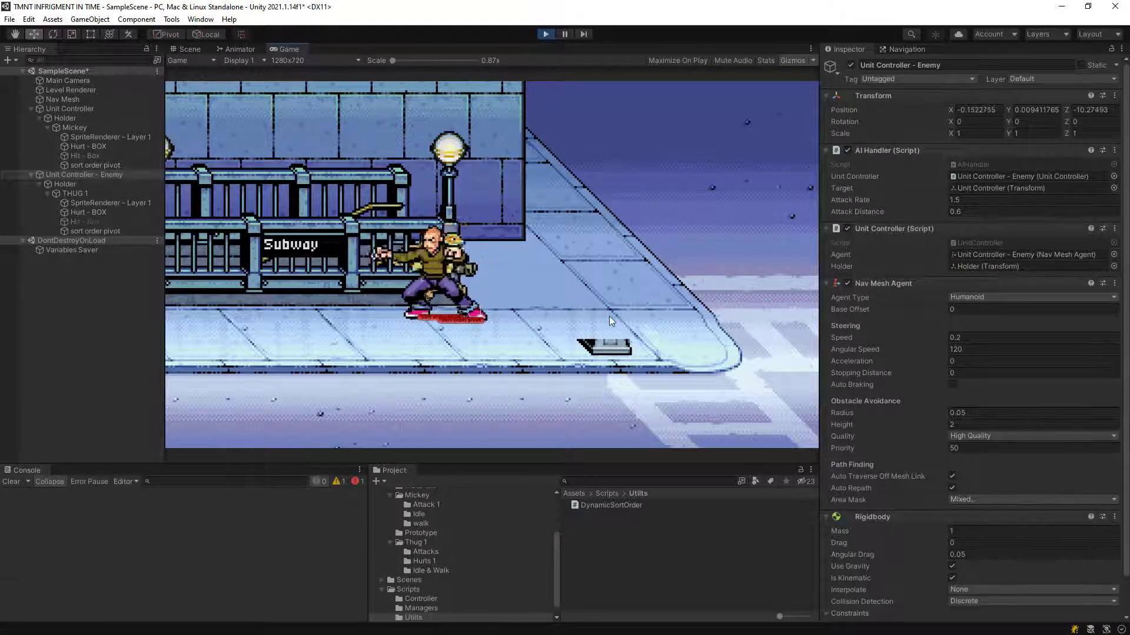
key(j)
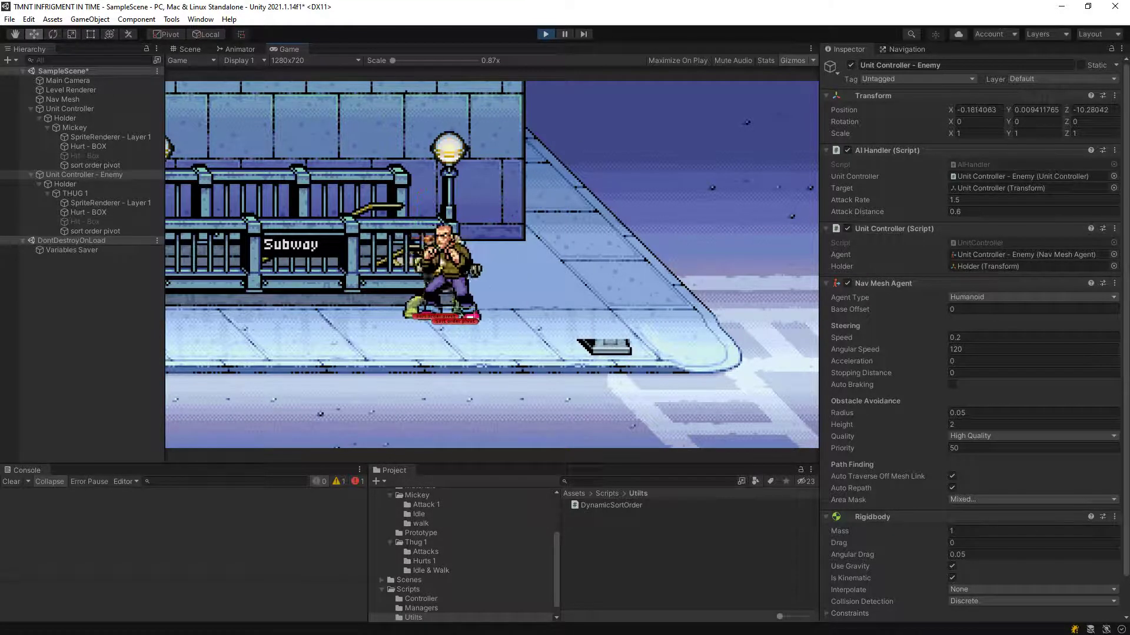
key(j)
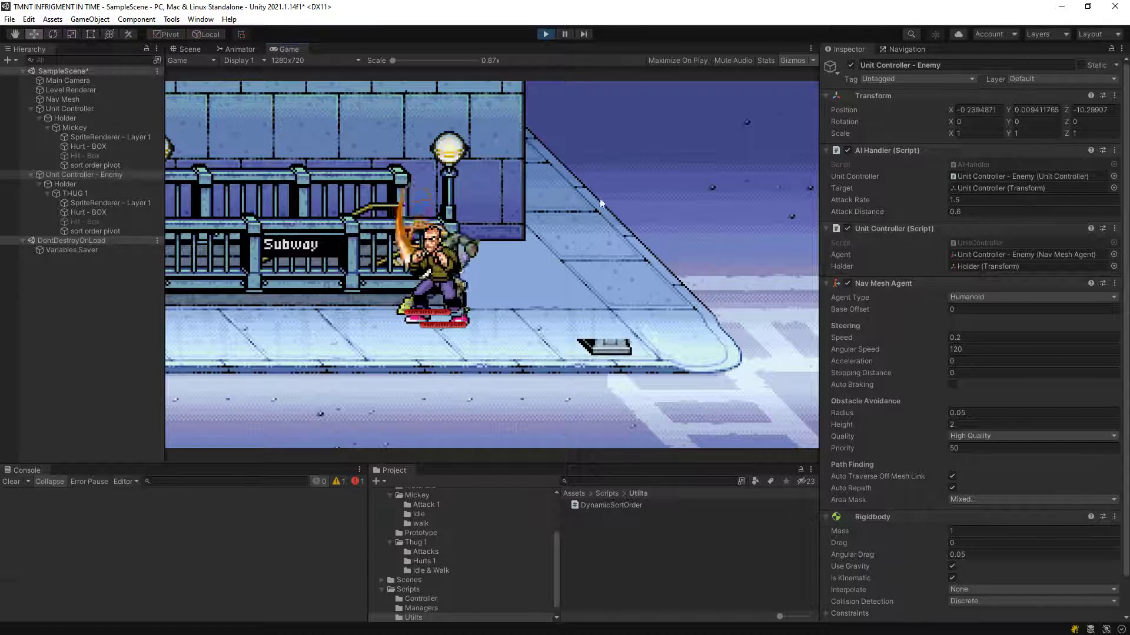
click(546, 34)
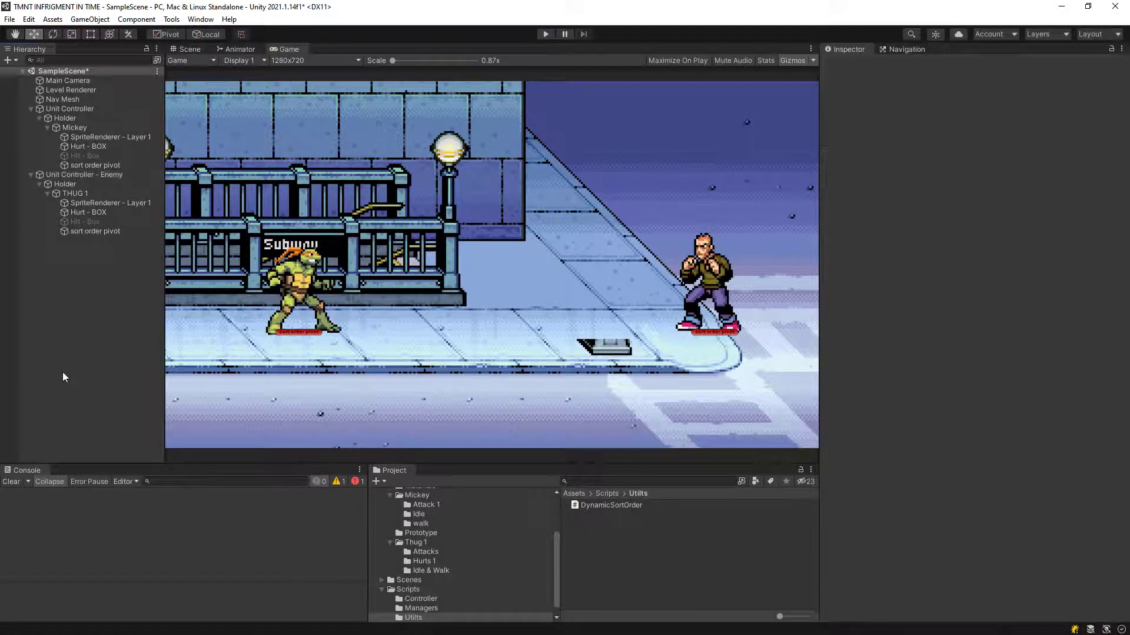